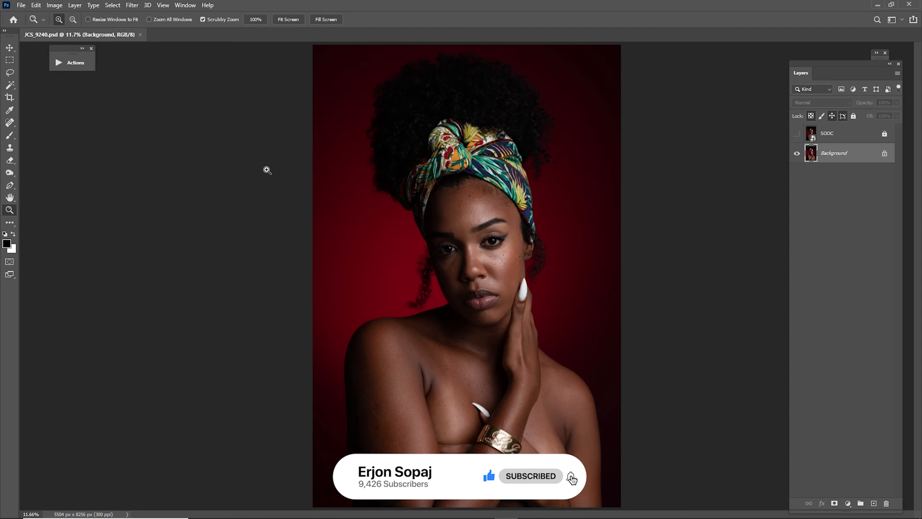
# - Run the Clean action from the Retouching Action - Full Pack set on the portrait
pyautogui.click(72, 64)
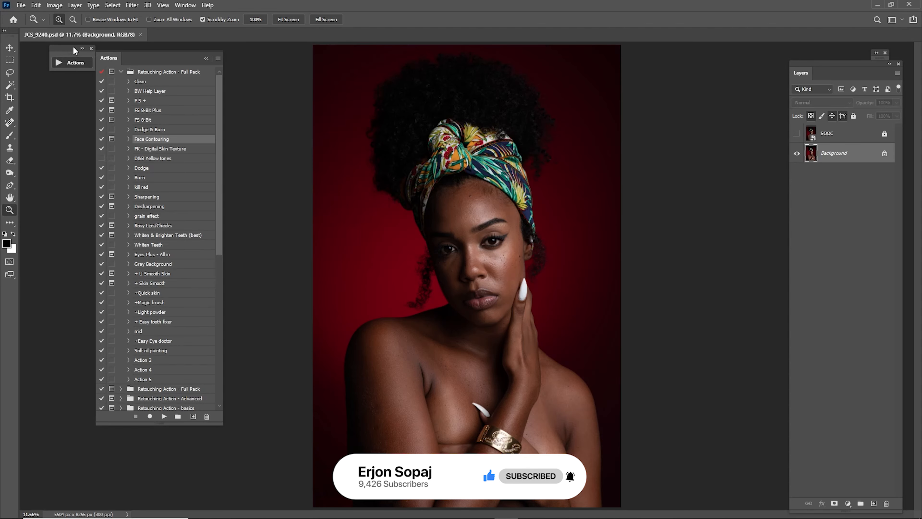
pyautogui.moveTo(73, 51); pyautogui.dragTo(52, 46)
pyautogui.click(51, 62)
pyautogui.click(77, 72)
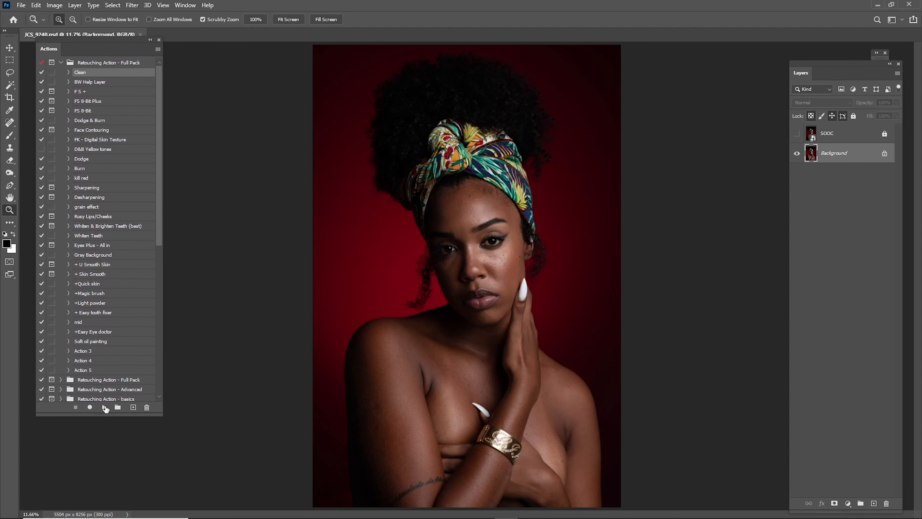
pyautogui.click(105, 407)
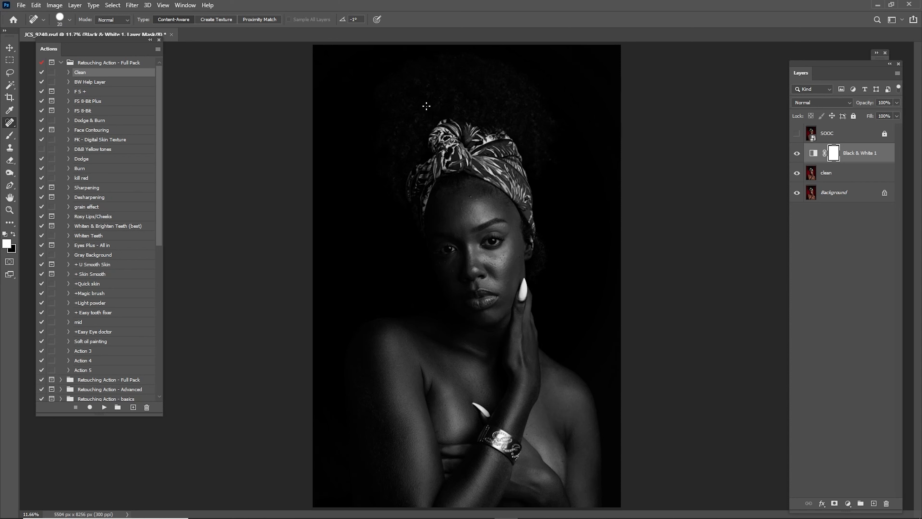
# - Hide the Black & White 1 adjustment layer and make the clean layer active for retouching
pyautogui.click(796, 153)
pyautogui.click(834, 173)
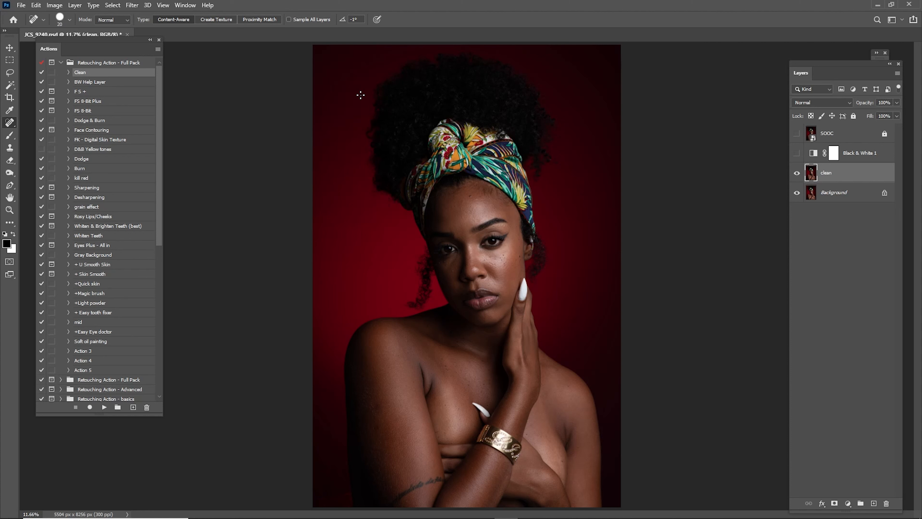
pyautogui.click(847, 159)
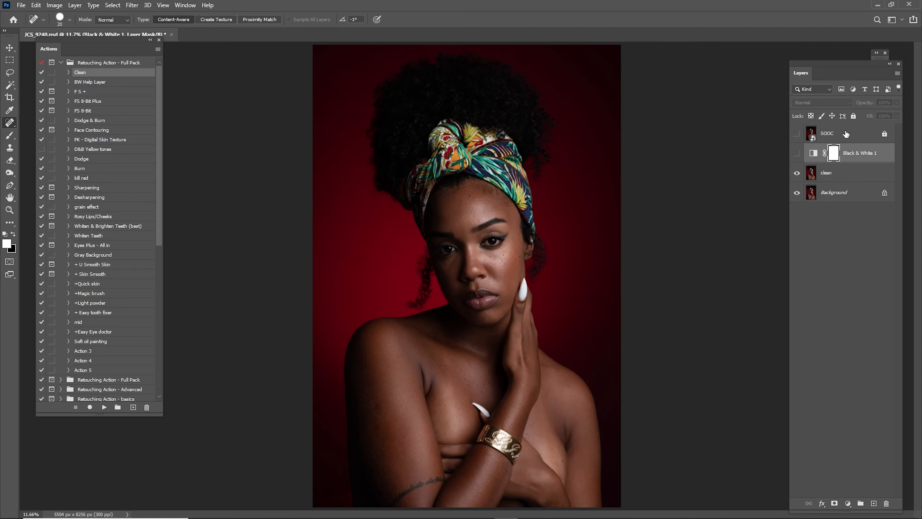
pyautogui.press('z')
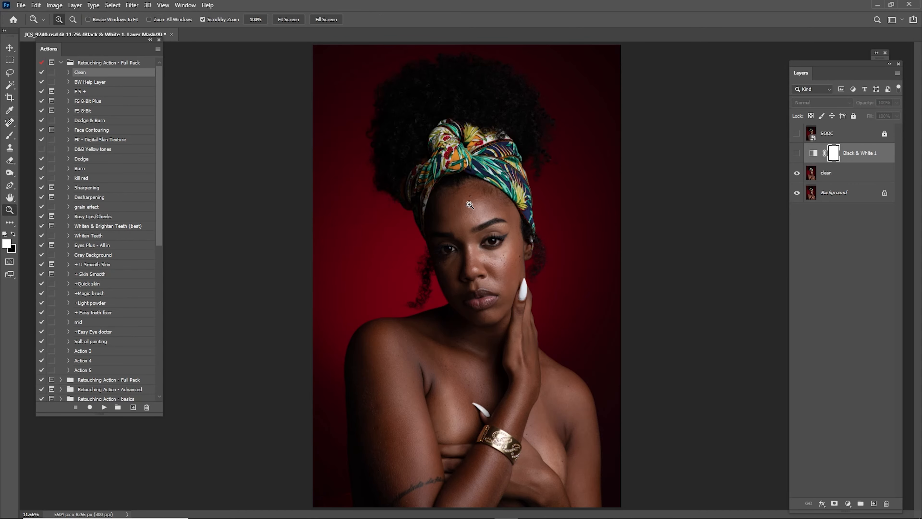
pyautogui.moveTo(471, 206); pyautogui.dragTo(707, 205)
pyautogui.click(813, 175)
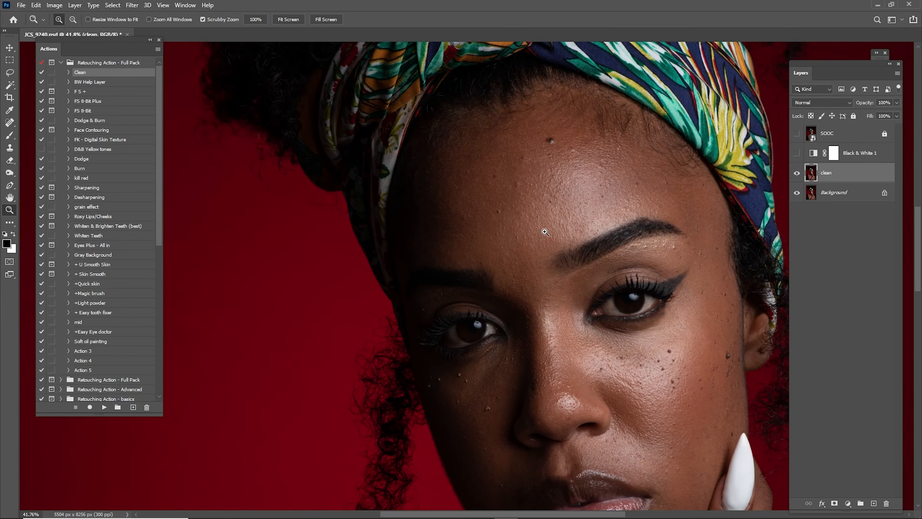
# - Set up the Spot Healing Brush at size 9 for retouching the shadowed cheek
pyautogui.scroll(-1, 533, 274)
pyautogui.scroll(-5, 533, 274)
pyautogui.scroll(3, 561, 313)
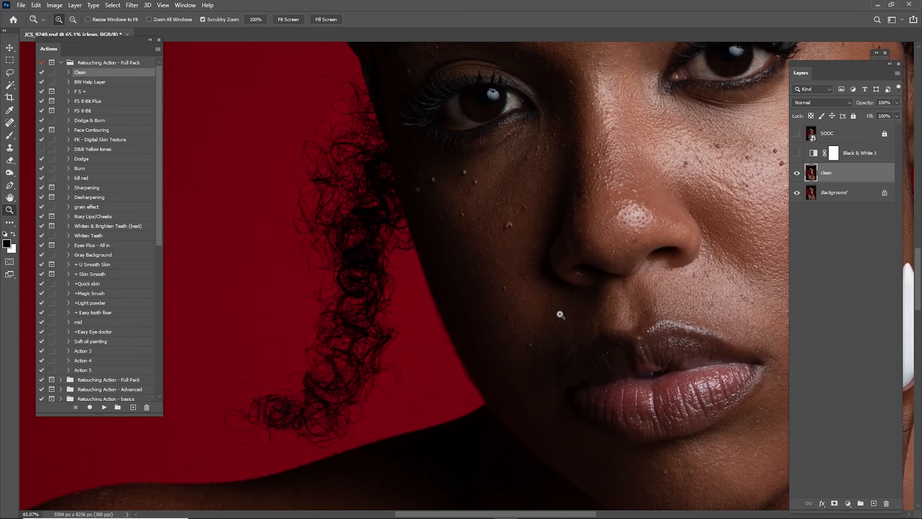
pyautogui.scroll(-3, 562, 312)
pyautogui.scroll(5, 532, 255)
pyautogui.press('j')
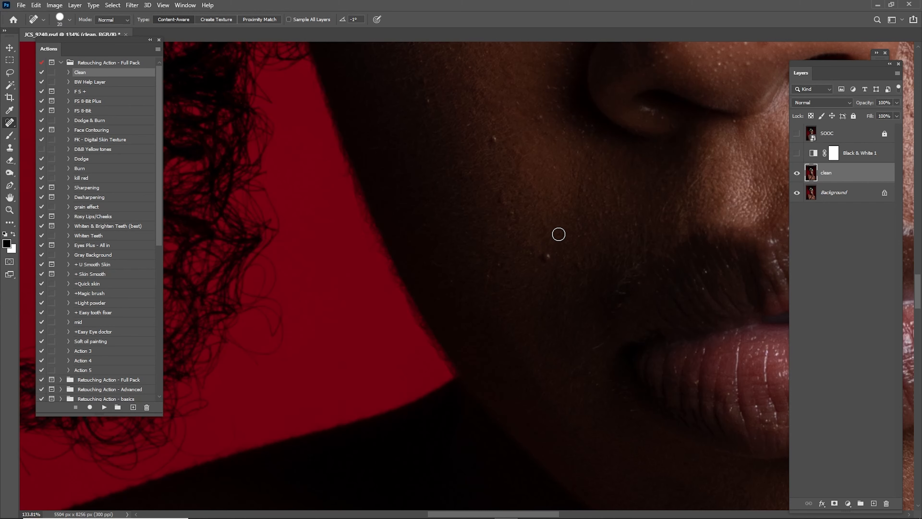
pyautogui.moveTo(472, 268)
pyautogui.mouseDown()
pyautogui.moveTo(489, 273)
pyautogui.moveTo(531, 251)
pyautogui.moveTo(520, 264)
pyautogui.mouseUp()
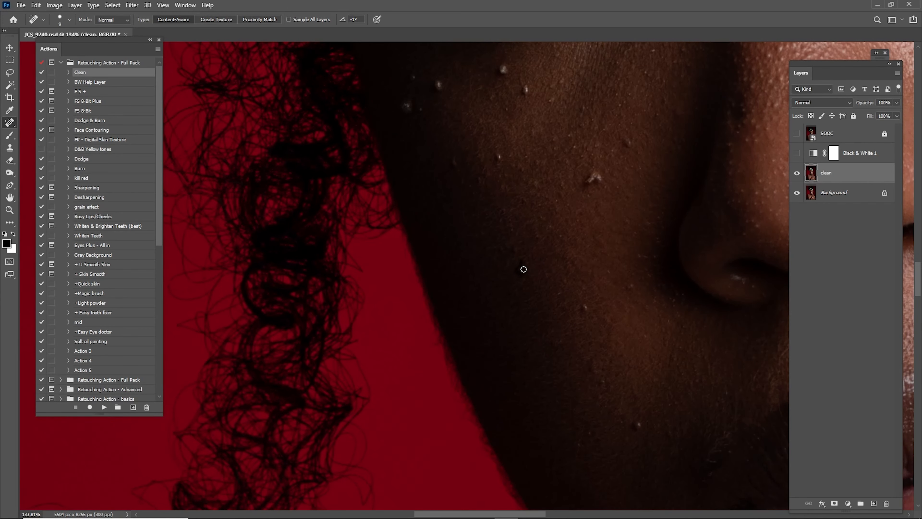
pyautogui.rightClick(9, 123)
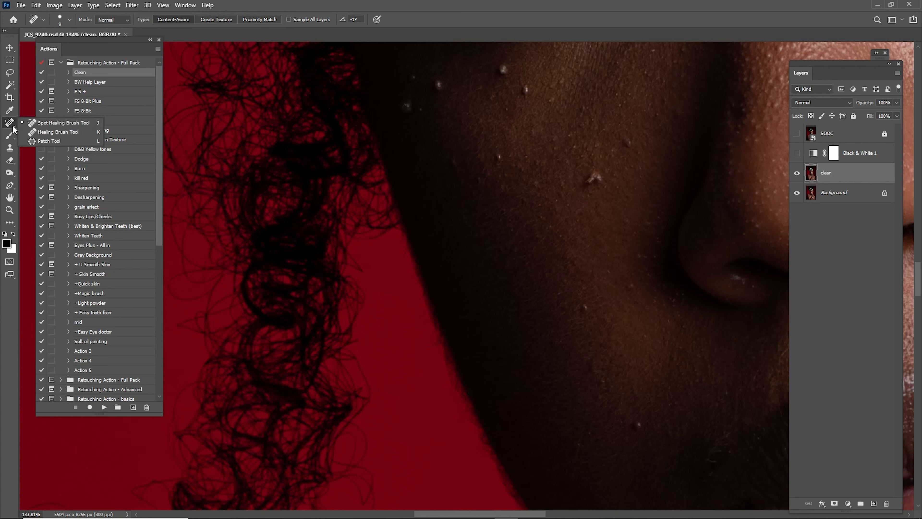
pyautogui.click(49, 123)
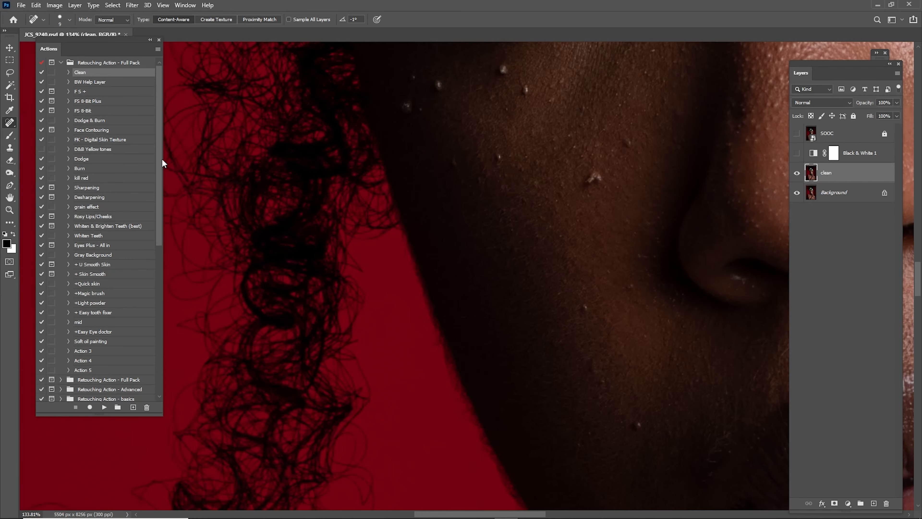
# - Heal the small bump on the forehead above the inner end of the shadowed eyebrow with a size 15 Spot Healing Brush
pyautogui.moveTo(499, 204); pyautogui.dragTo(508, 439)
pyautogui.moveTo(587, 142); pyautogui.dragTo(455, 492)
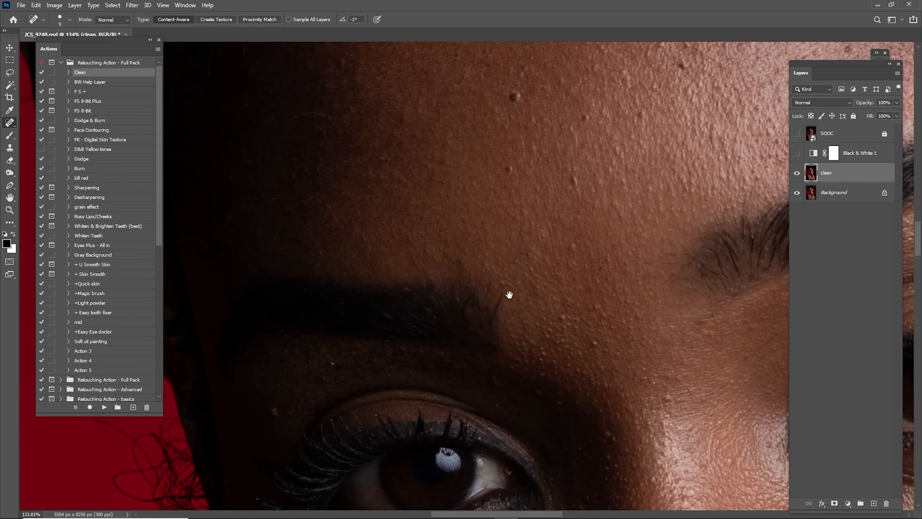
pyautogui.moveTo(517, 290); pyautogui.dragTo(454, 372)
pyautogui.press('z')
pyautogui.click(454, 254)
pyautogui.press('j')
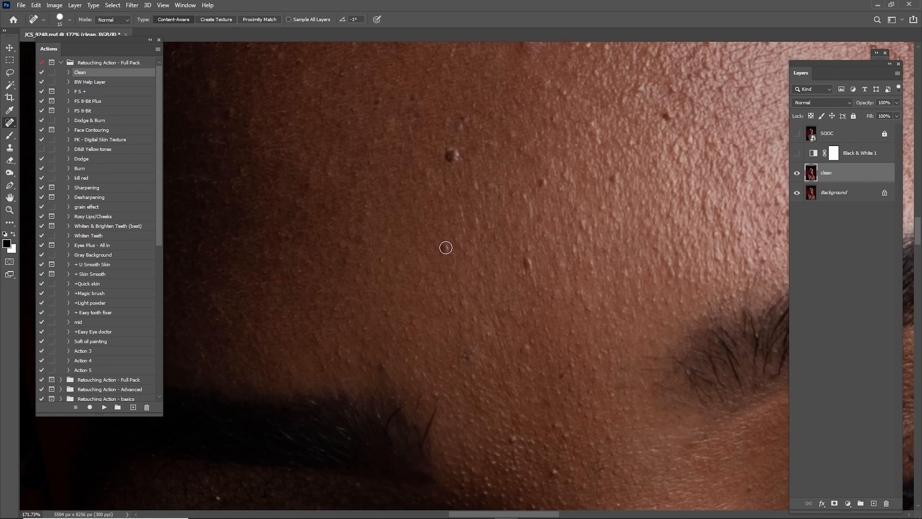
pyautogui.moveTo(443, 250); pyautogui.dragTo(451, 276)
pyautogui.moveTo(440, 243); pyautogui.dragTo(464, 288)
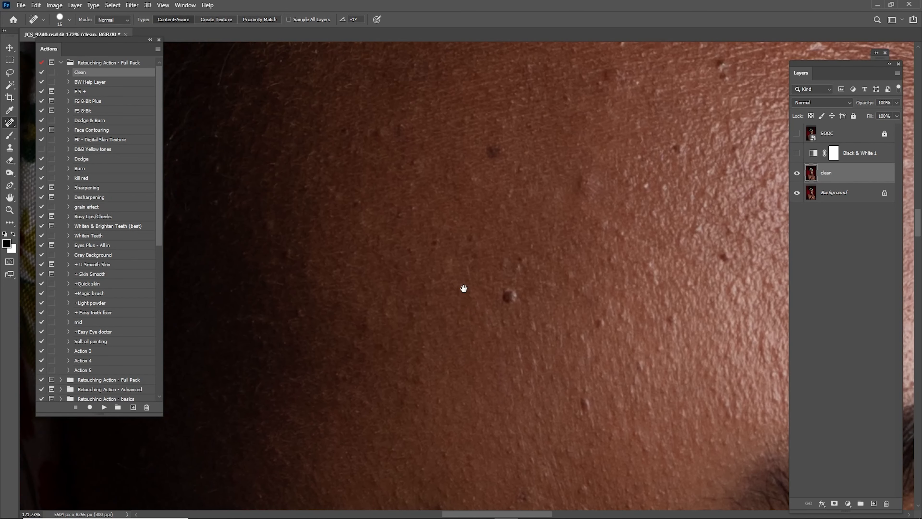
# - Heal small blemishes on the shadowed side of the upper forehead near the hairline, reducing the brush to size 10
pyautogui.moveTo(441, 206); pyautogui.dragTo(440, 243)
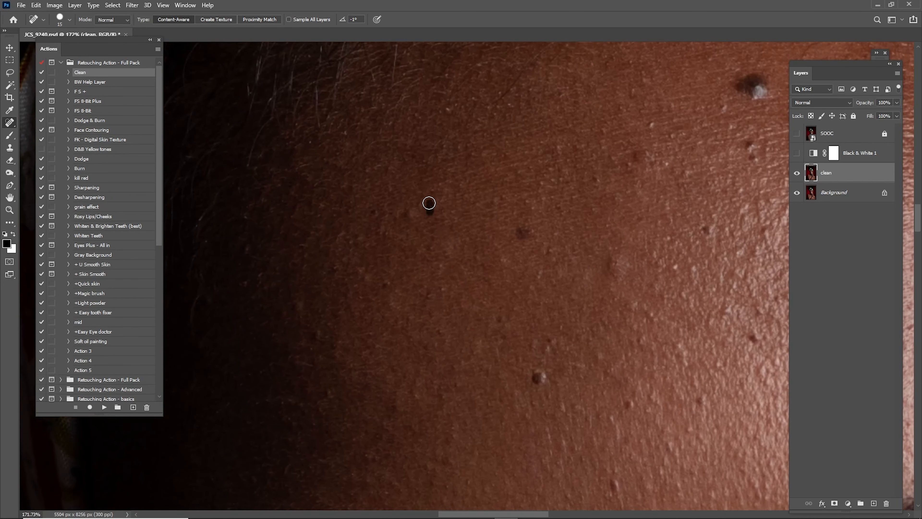
pyautogui.moveTo(428, 204); pyautogui.dragTo(440, 272)
pyautogui.moveTo(485, 186)
pyautogui.mouseDown()
pyautogui.moveTo(470, 200)
pyautogui.moveTo(480, 192)
pyautogui.moveTo(463, 224)
pyautogui.mouseUp()
pyautogui.moveTo(367, 347); pyautogui.dragTo(376, 324)
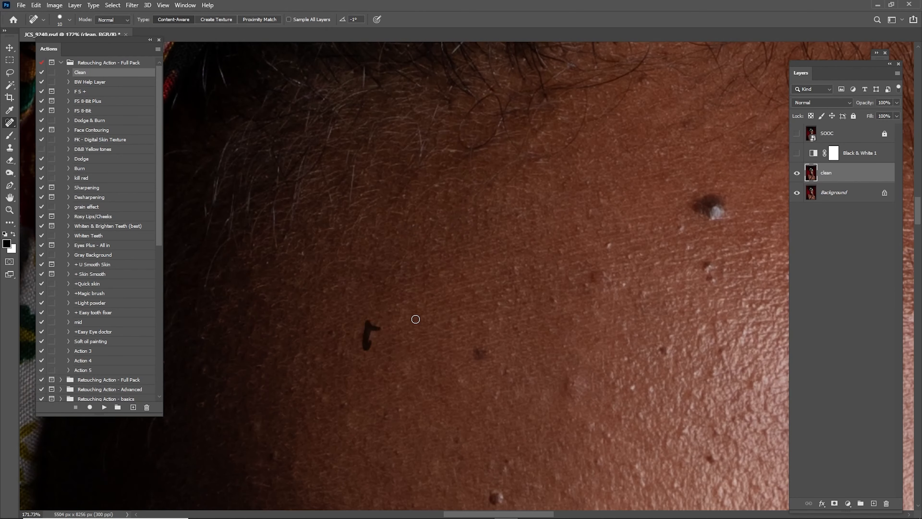
# - Heal the small skin specks around the large mole at the top of the forehead
pyautogui.moveTo(683, 242)
pyautogui.mouseDown()
pyautogui.moveTo(523, 233)
pyautogui.moveTo(470, 256)
pyautogui.mouseUp()
pyautogui.moveTo(496, 292); pyautogui.dragTo(496, 273)
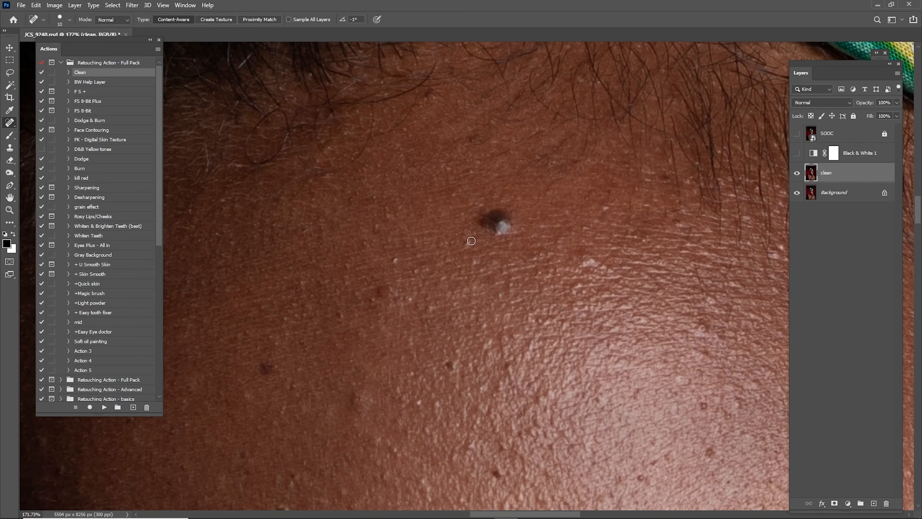
pyautogui.moveTo(509, 218); pyautogui.dragTo(424, 229)
pyautogui.moveTo(534, 261); pyautogui.dragTo(566, 174)
pyautogui.moveTo(497, 232); pyautogui.dragTo(535, 231)
# - Spot-heal further small blemishes across the forehead with short brush strokes
pyautogui.press('j')
pyautogui.moveTo(512, 199); pyautogui.dragTo(523, 198)
pyautogui.moveTo(482, 165); pyautogui.dragTo(481, 164)
pyautogui.moveTo(424, 125); pyautogui.dragTo(421, 118)
pyautogui.press('z')
pyautogui.moveTo(468, 146)
pyautogui.mouseDown()
pyautogui.moveTo(406, 152)
pyautogui.moveTo(455, 194)
pyautogui.moveTo(495, 199)
pyautogui.moveTo(487, 241)
pyautogui.moveTo(498, 210)
pyautogui.mouseUp()
pyautogui.press('j')
pyautogui.moveTo(531, 82); pyautogui.dragTo(531, 89)
pyautogui.moveTo(512, 122); pyautogui.dragTo(510, 133)
# - Heal the light specks on the brow bone beneath the outer end of the lit eyebrow
pyautogui.press('z')
pyautogui.moveTo(565, 254)
pyautogui.mouseDown()
pyautogui.moveTo(521, 159)
pyautogui.moveTo(472, 164)
pyautogui.mouseUp()
pyautogui.press('j')
pyautogui.moveTo(486, 278)
pyautogui.mouseDown()
pyautogui.moveTo(473, 255)
pyautogui.moveTo(527, 165)
pyautogui.mouseUp()
pyautogui.moveTo(476, 218)
pyautogui.mouseDown()
pyautogui.moveTo(498, 209)
pyautogui.moveTo(405, 177)
pyautogui.mouseUp()
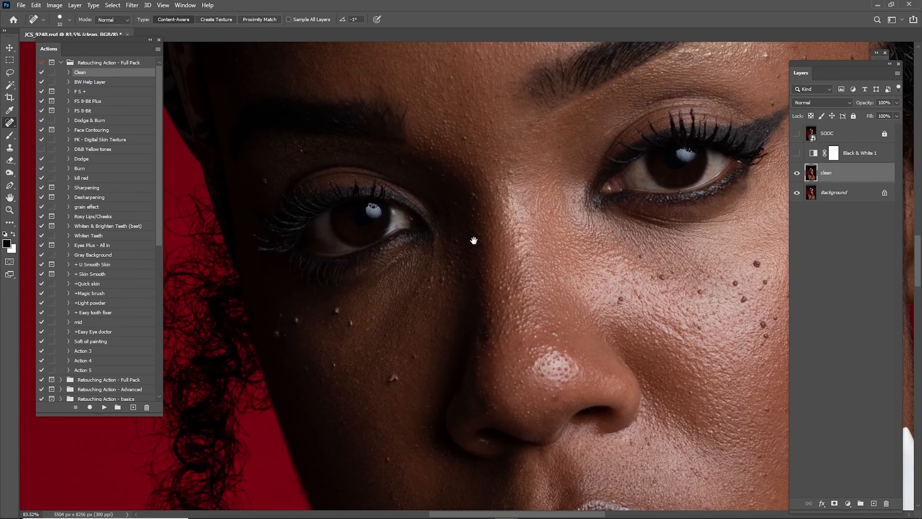
pyautogui.moveTo(609, 243); pyautogui.dragTo(457, 214)
pyautogui.moveTo(543, 186); pyautogui.dragTo(444, 309)
pyautogui.press('z')
pyautogui.moveTo(517, 149); pyautogui.dragTo(585, 155)
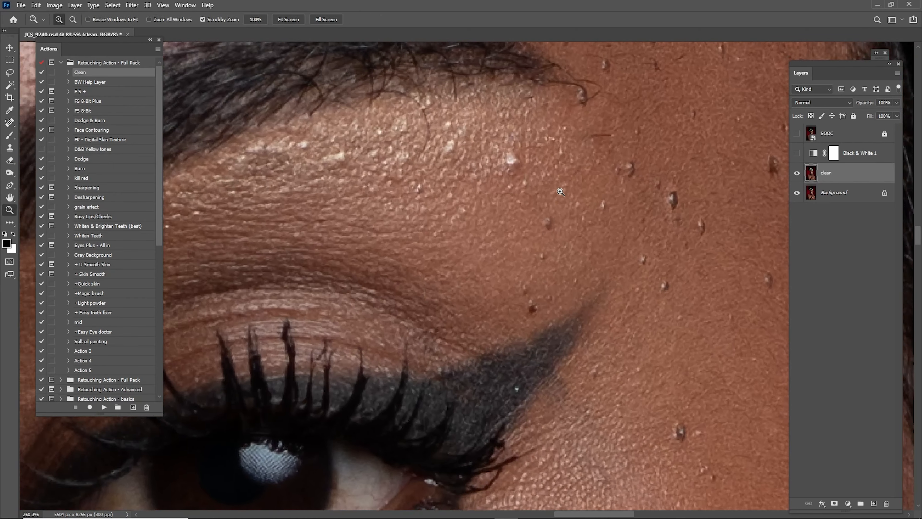
pyautogui.press('j')
pyautogui.moveTo(510, 166); pyautogui.dragTo(513, 160)
pyautogui.click(512, 174)
pyautogui.click(530, 188)
# - Heal the remaining small bumps between the lit eyebrow and the winged eyeliner with short strokes
pyautogui.moveTo(411, 129); pyautogui.dragTo(507, 191)
pyautogui.moveTo(485, 145); pyautogui.dragTo(516, 212)
pyautogui.moveTo(506, 271); pyautogui.dragTo(516, 237)
pyautogui.moveTo(545, 206); pyautogui.dragTo(535, 211)
pyautogui.moveTo(541, 182); pyautogui.dragTo(538, 188)
pyautogui.moveTo(549, 140); pyautogui.dragTo(546, 163)
pyautogui.moveTo(445, 240); pyautogui.dragTo(597, 180)
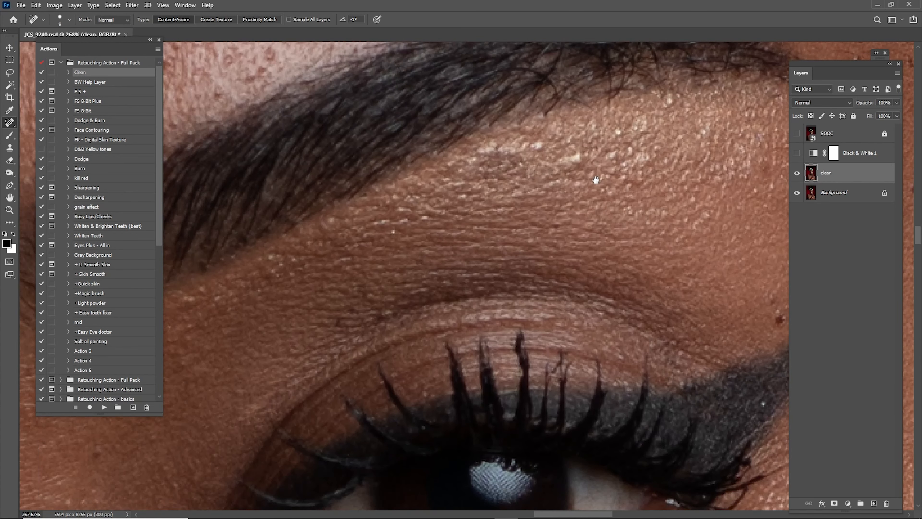
# - Heal fine specks on the upper eyelid area below the inner part of the lit eyebrow
pyautogui.moveTo(541, 228); pyautogui.dragTo(531, 243)
pyautogui.moveTo(386, 279); pyautogui.dragTo(541, 225)
pyautogui.moveTo(504, 259); pyautogui.dragTo(507, 263)
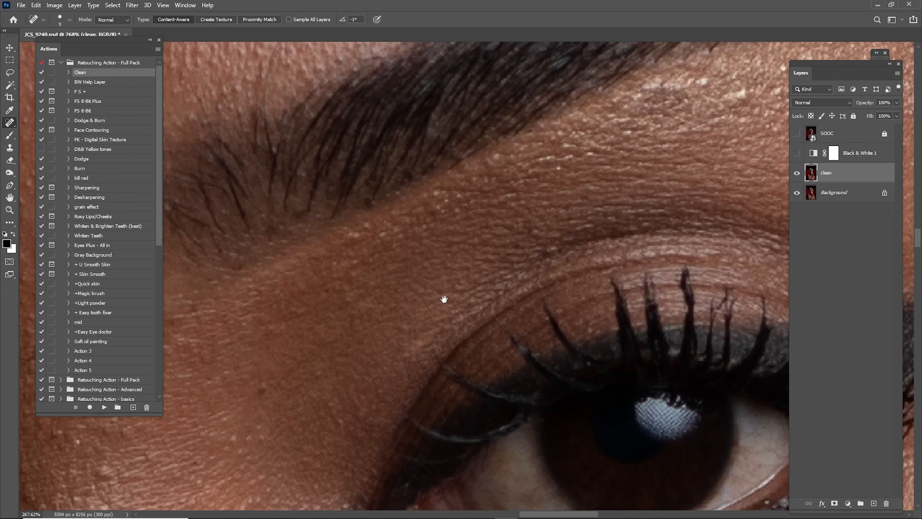
pyautogui.moveTo(444, 300); pyautogui.dragTo(559, 197)
pyautogui.moveTo(523, 253); pyautogui.dragTo(538, 244)
# - Heal the bright specks above the highlight on the nose tip and the small bumps near the nostrils
pyautogui.scroll(-5, 469, 207)
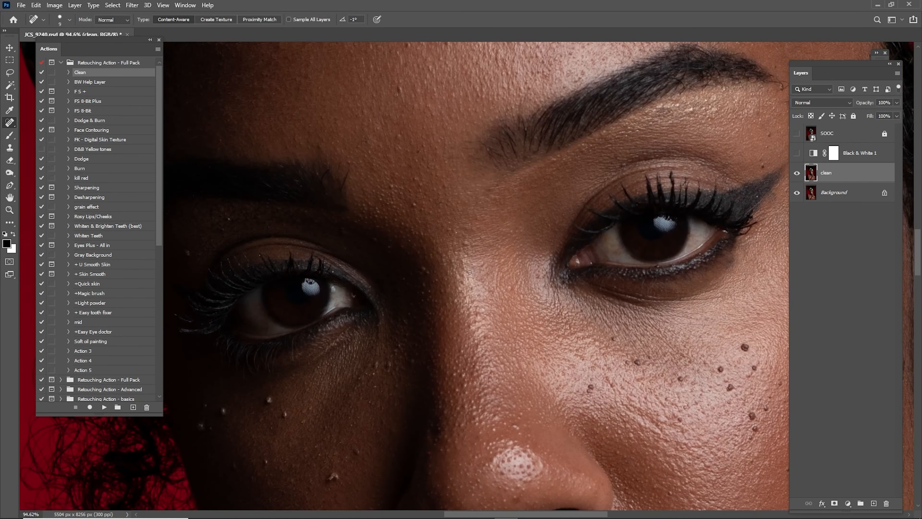
pyautogui.moveTo(503, 386); pyautogui.dragTo(506, 173)
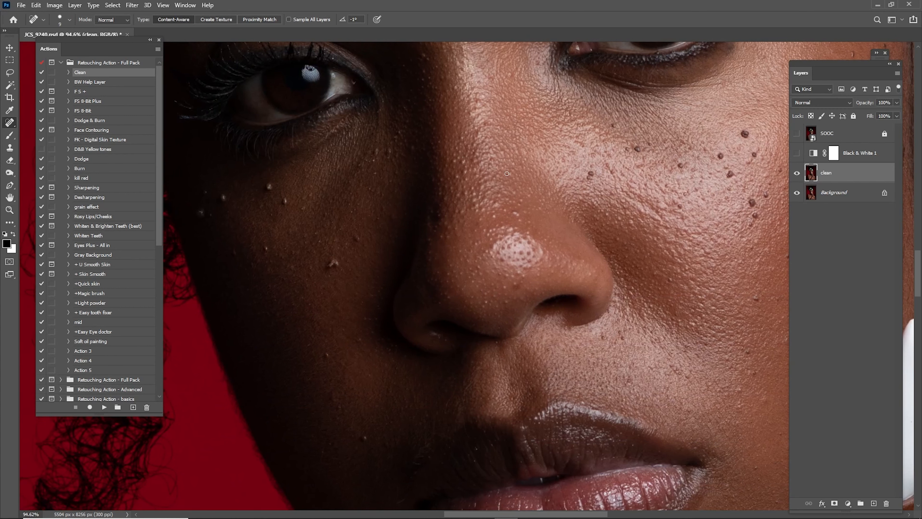
pyautogui.scroll(3, 503, 208)
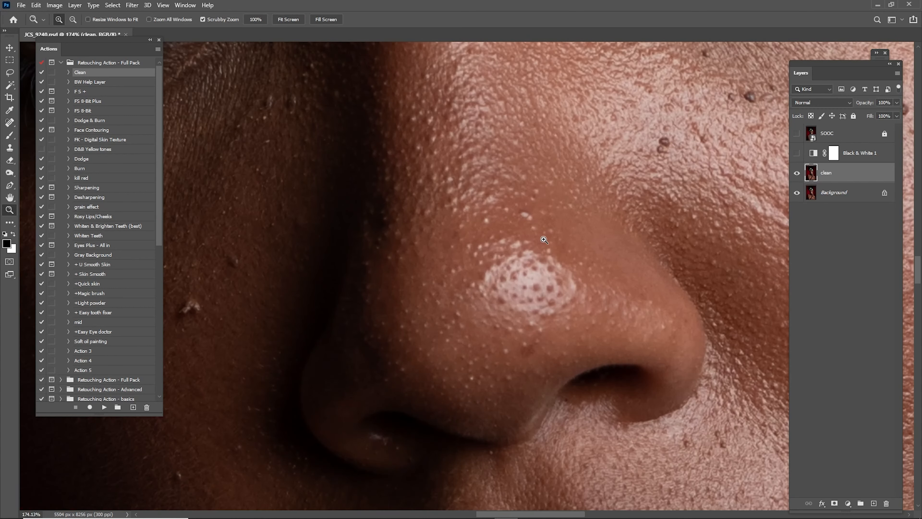
pyautogui.click(529, 217)
pyautogui.scroll(-5, 502, 209)
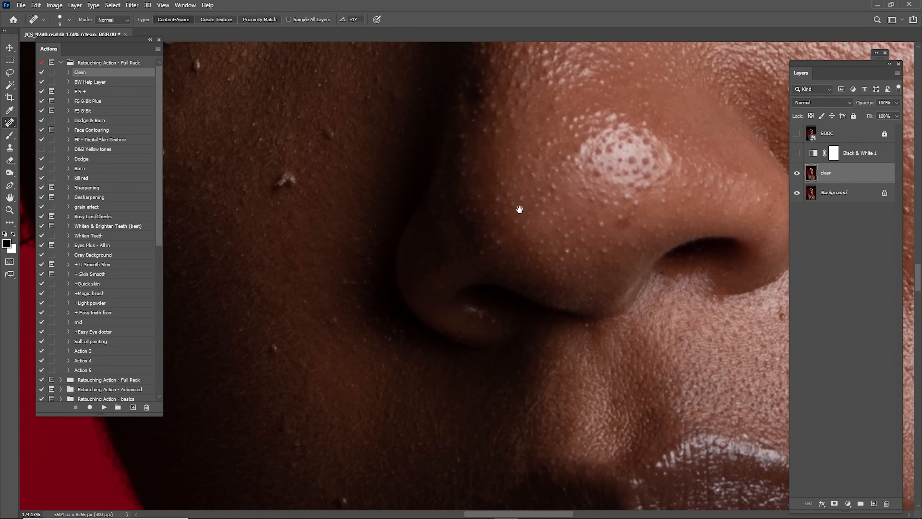
pyautogui.hscroll(-4, 516, 218)
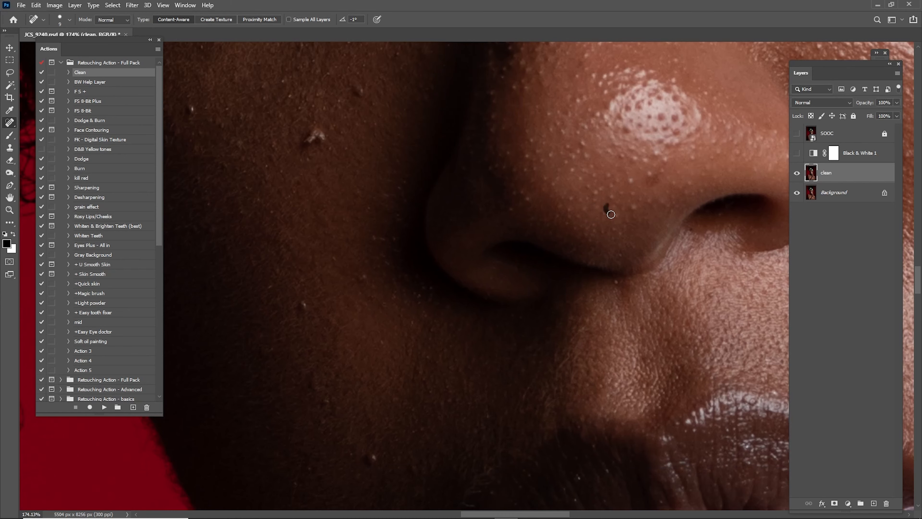
pyautogui.hscroll(2, 623, 218)
pyautogui.scroll(1, 623, 218)
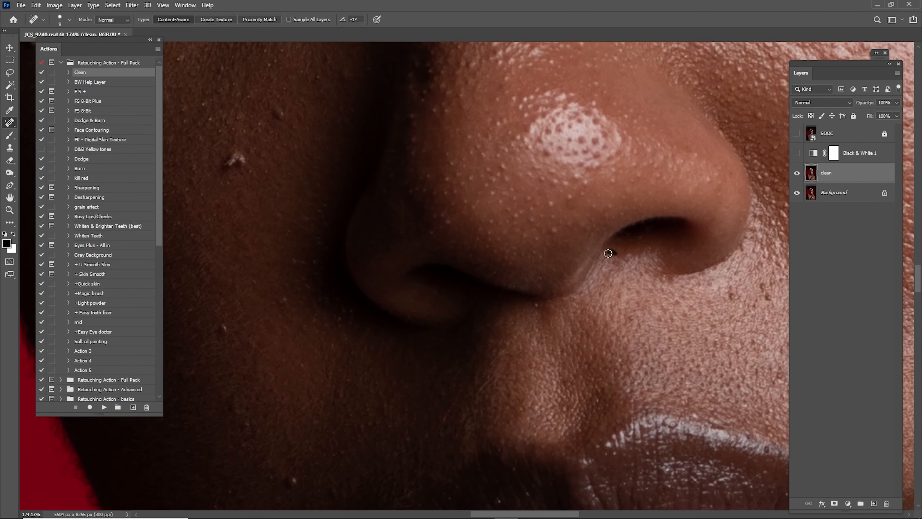
# - Heal small marks on the shadowed skin along the edge of the upper lip
pyautogui.hscroll(-5, 448, 259)
pyautogui.scroll(-2, 448, 260)
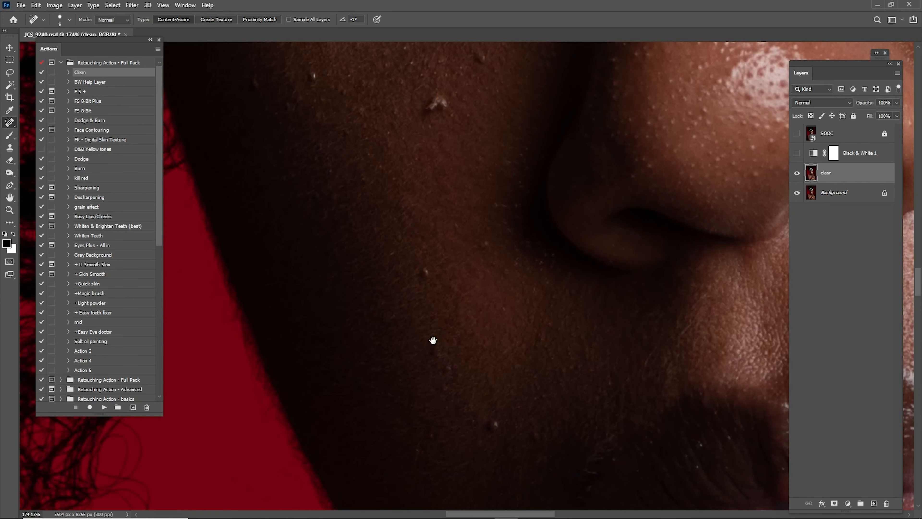
pyautogui.scroll(-3, 433, 340)
pyautogui.hscroll(-2, 433, 340)
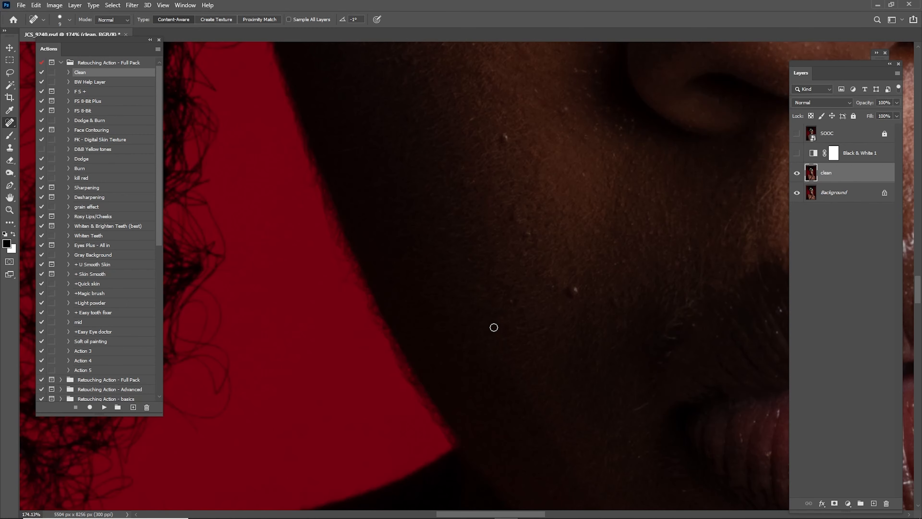
pyautogui.scroll(-3, 493, 327)
pyautogui.hscroll(3, 494, 327)
pyautogui.hscroll(3, 511, 276)
pyautogui.scroll(1, 542, 238)
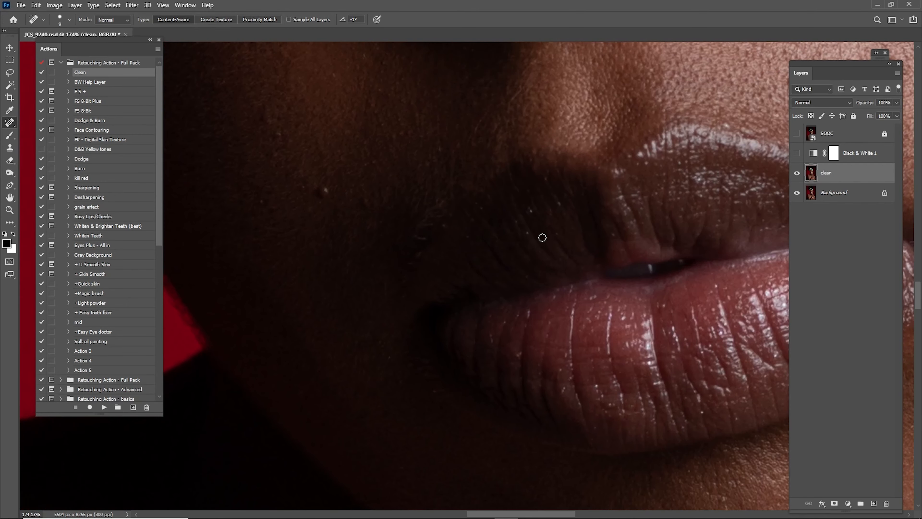
pyautogui.scroll(1, 514, 198)
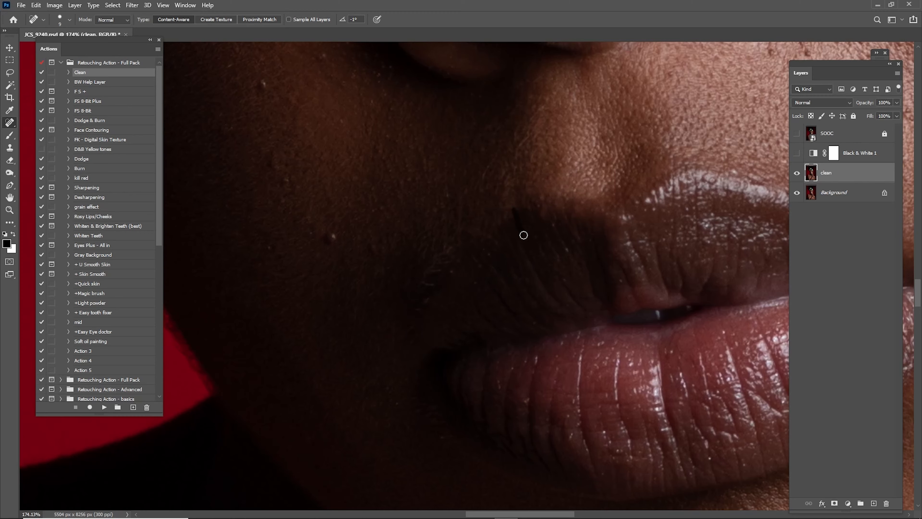
pyautogui.scroll(2, 511, 231)
# - Heal small spots on the lit skin beside the nose and above the upper lip
pyautogui.moveTo(603, 143); pyautogui.dragTo(449, 253)
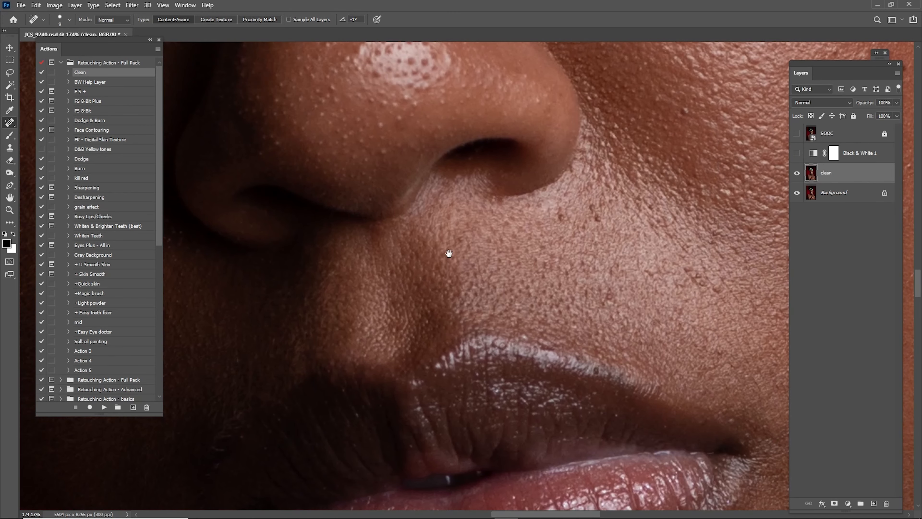
pyautogui.moveTo(608, 201)
pyautogui.mouseDown()
pyautogui.moveTo(467, 276)
pyautogui.moveTo(494, 204)
pyautogui.moveTo(497, 235)
pyautogui.moveTo(525, 217)
pyautogui.mouseUp()
pyautogui.moveTo(606, 154); pyautogui.dragTo(523, 259)
pyautogui.moveTo(542, 227); pyautogui.dragTo(539, 234)
# - Heal fine specks around the lit eye, beside the winged eyeliner and below the inner end of the eyebrow
pyautogui.moveTo(615, 160); pyautogui.dragTo(520, 305)
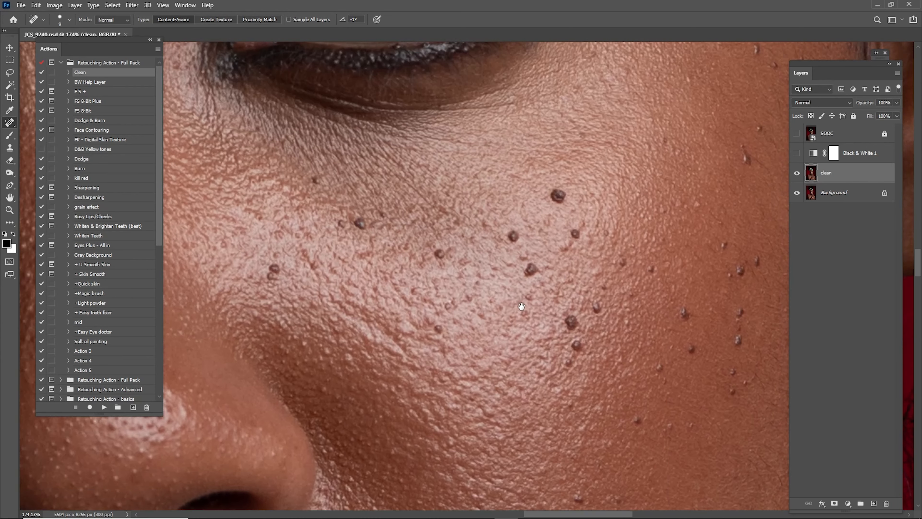
pyautogui.moveTo(489, 153); pyautogui.dragTo(522, 284)
pyautogui.moveTo(597, 120); pyautogui.dragTo(506, 276)
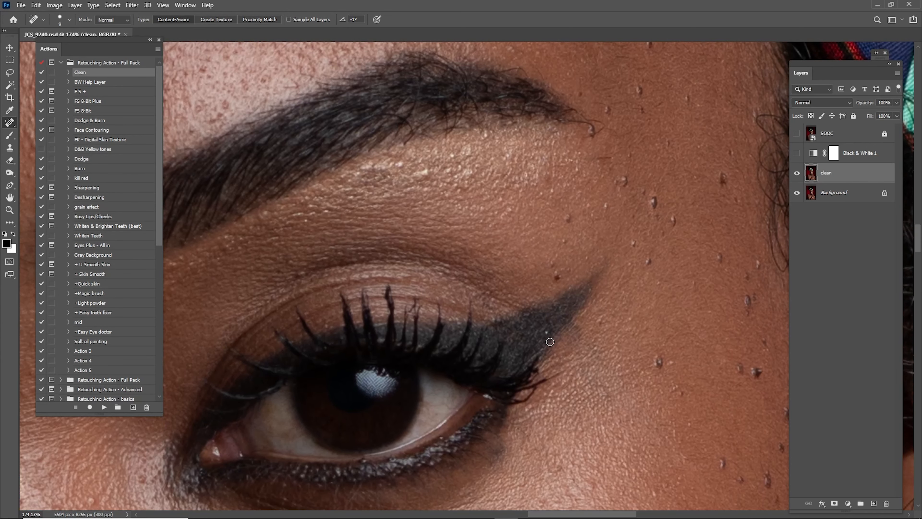
pyautogui.moveTo(550, 194); pyautogui.dragTo(551, 157)
pyautogui.moveTo(461, 166); pyautogui.dragTo(561, 191)
pyautogui.moveTo(376, 243); pyautogui.dragTo(546, 209)
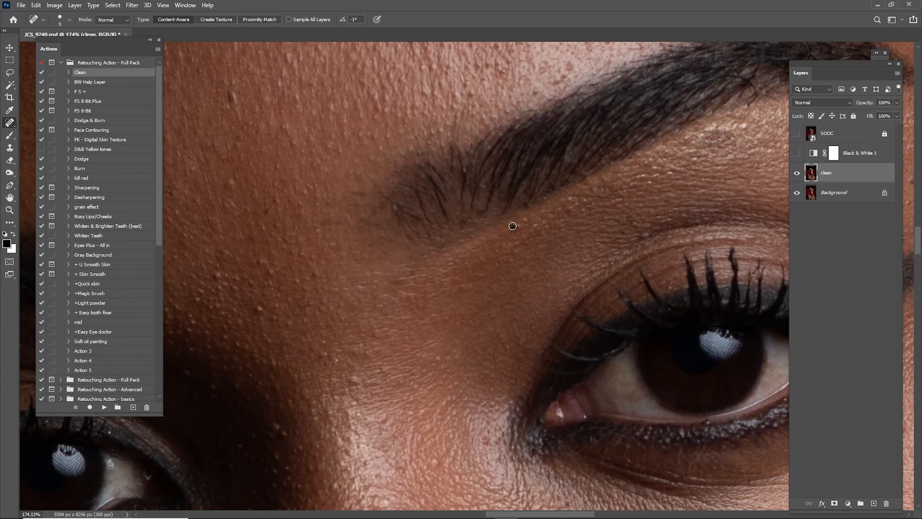
# - Heal the stray hair at the inner end of the shadowed eyebrow and small bumps beside it
pyautogui.moveTo(312, 316); pyautogui.dragTo(475, 284)
pyautogui.moveTo(499, 174)
pyautogui.mouseDown()
pyautogui.moveTo(439, 313)
pyautogui.moveTo(497, 271)
pyautogui.moveTo(471, 273)
pyautogui.mouseUp()
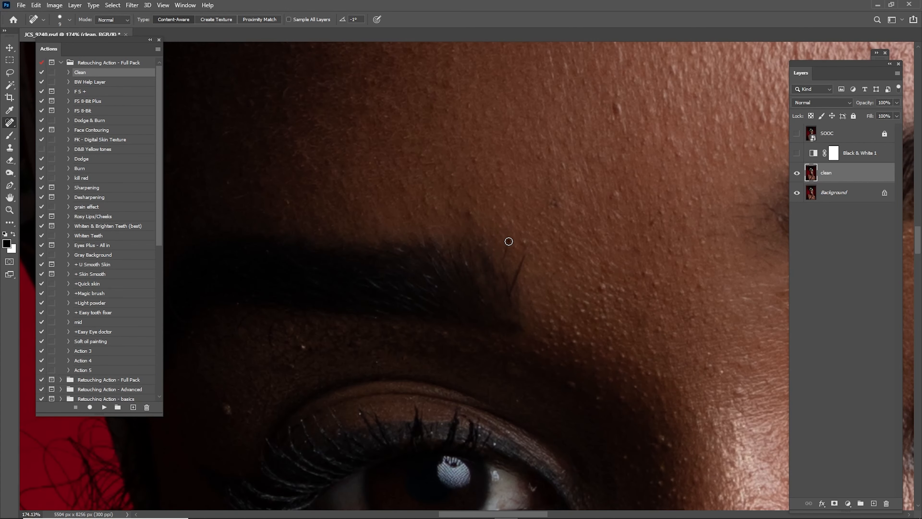
pyautogui.moveTo(528, 261); pyautogui.dragTo(509, 295)
pyautogui.moveTo(588, 193)
pyautogui.mouseDown()
pyautogui.moveTo(510, 253)
pyautogui.moveTo(481, 261)
pyautogui.mouseUp()
pyautogui.moveTo(595, 247); pyautogui.dragTo(486, 169)
pyautogui.moveTo(561, 268)
pyautogui.mouseDown()
pyautogui.moveTo(521, 208)
pyautogui.moveTo(497, 105)
pyautogui.moveTo(534, 153)
pyautogui.mouseUp()
pyautogui.moveTo(523, 243); pyautogui.dragTo(567, 246)
# - Heal small specks on the chin below the lower lip with the Spot Healing Brush
pyautogui.press('j')
pyautogui.moveTo(562, 148)
pyautogui.mouseDown()
pyautogui.moveTo(569, 171)
pyautogui.moveTo(507, 212)
pyautogui.moveTo(539, 241)
pyautogui.mouseUp()
pyautogui.moveTo(513, 191)
pyautogui.mouseDown()
pyautogui.moveTo(511, 207)
pyautogui.moveTo(515, 197)
pyautogui.mouseUp()
pyautogui.moveTo(471, 145); pyautogui.dragTo(481, 187)
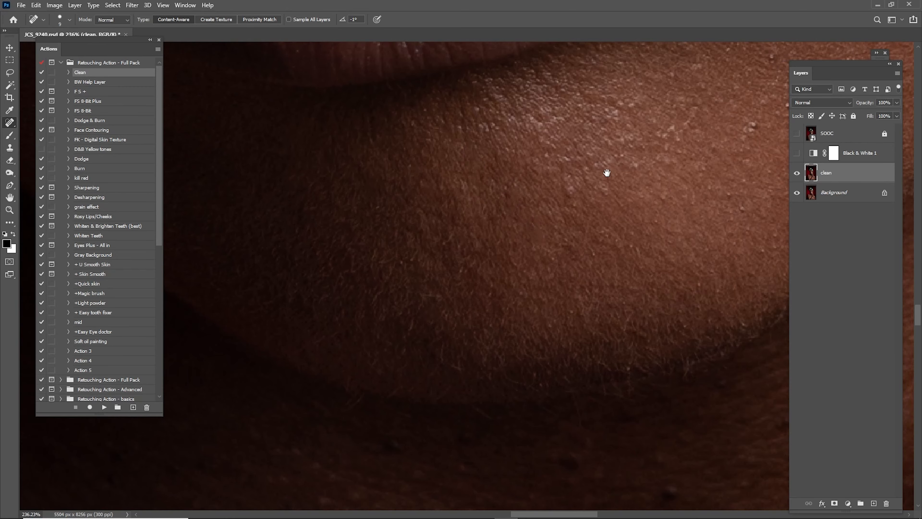
pyautogui.moveTo(607, 173); pyautogui.dragTo(508, 197)
pyautogui.moveTo(552, 240); pyautogui.dragTo(506, 250)
pyautogui.moveTo(646, 207); pyautogui.dragTo(557, 240)
pyautogui.moveTo(489, 285)
pyautogui.mouseDown()
pyautogui.moveTo(570, 210)
pyautogui.moveTo(465, 271)
pyautogui.moveTo(504, 272)
pyautogui.moveTo(531, 214)
pyautogui.moveTo(545, 243)
pyautogui.mouseUp()
# - Enlarge the healing brush to 20 and heal the small dark spots on the upper arm near the armpit
pyautogui.press(']')
pyautogui.press(']')
pyautogui.press(']')
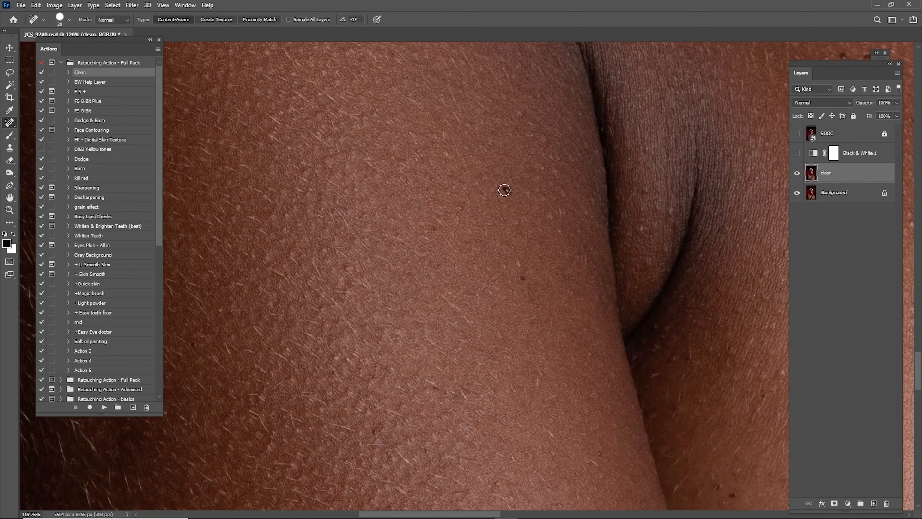
pyautogui.moveTo(506, 189); pyautogui.dragTo(511, 199)
pyautogui.moveTo(435, 233); pyautogui.dragTo(439, 220)
pyautogui.moveTo(511, 189)
pyautogui.mouseDown()
pyautogui.moveTo(437, 257)
pyautogui.moveTo(500, 201)
pyautogui.moveTo(566, 184)
pyautogui.mouseUp()
pyautogui.moveTo(497, 245); pyautogui.dragTo(513, 246)
# - Patch marks on the upper arm with clean neighbouring skin using the Patch tool, clearing each selection
pyautogui.hotkey('shift', 'j')
pyautogui.moveTo(489, 203)
pyautogui.mouseDown()
pyautogui.moveTo(533, 218)
pyautogui.moveTo(521, 191)
pyautogui.mouseUp()
pyautogui.moveTo(516, 208); pyautogui.dragTo(528, 244)
pyautogui.hotkey('ctrl', 'd')
pyautogui.moveTo(510, 89)
pyautogui.mouseDown()
pyautogui.moveTo(505, 226)
pyautogui.moveTo(522, 220)
pyautogui.moveTo(523, 198)
pyautogui.mouseUp()
pyautogui.hotkey('ctrl', 'd')
pyautogui.moveTo(515, 215)
pyautogui.mouseDown()
pyautogui.moveTo(535, 153)
pyautogui.moveTo(526, 251)
pyautogui.mouseUp()
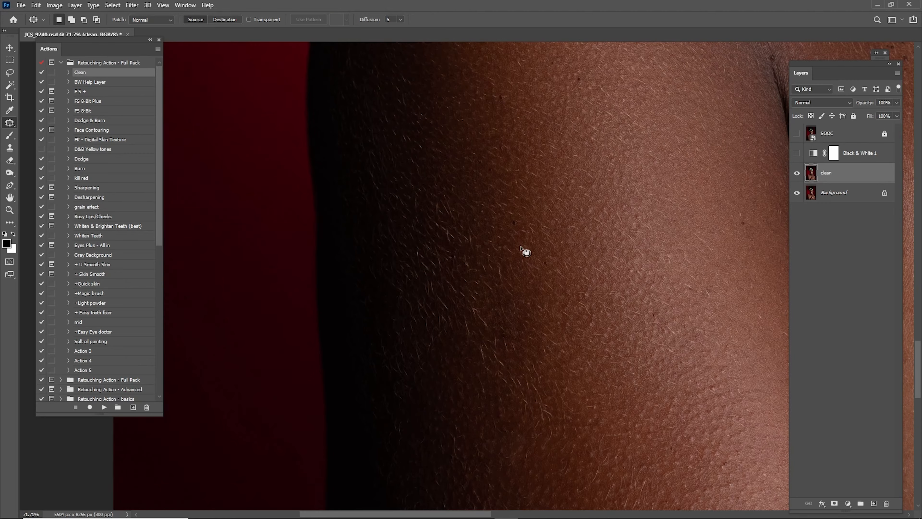
# - Heal the dark spots on the outer arm and shoulder with the Spot Healing Brush at size 35
pyautogui.hotkey('shift', 'j')
pyautogui.click(516, 223)
pyautogui.moveTo(573, 165); pyautogui.dragTo(539, 222)
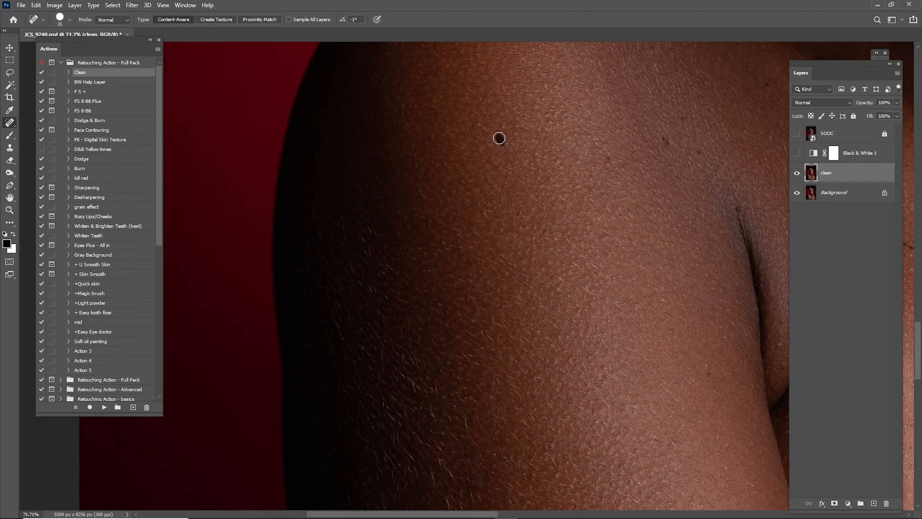
pyautogui.moveTo(498, 138); pyautogui.dragTo(494, 247)
pyautogui.click(505, 256)
pyautogui.click(579, 220)
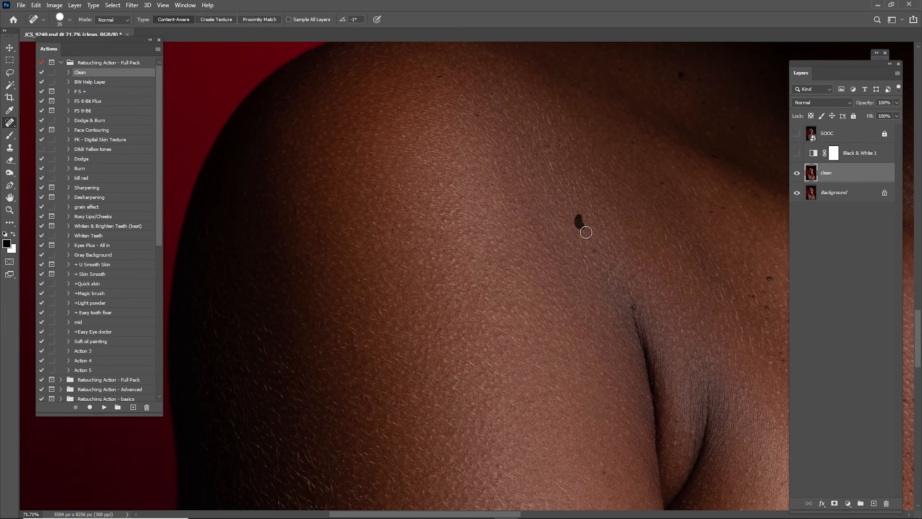
pyautogui.click(596, 249)
# - Reduce the healing brush size and heal the raised spot on the shadowed cheek beside the mouth
pyautogui.moveTo(613, 208)
pyautogui.mouseDown()
pyautogui.moveTo(556, 241)
pyautogui.moveTo(475, 324)
pyautogui.mouseUp()
pyautogui.moveTo(573, 200)
pyautogui.mouseDown()
pyautogui.moveTo(494, 282)
pyautogui.moveTo(388, 363)
pyautogui.mouseUp()
pyautogui.scroll(8, 510, 261)
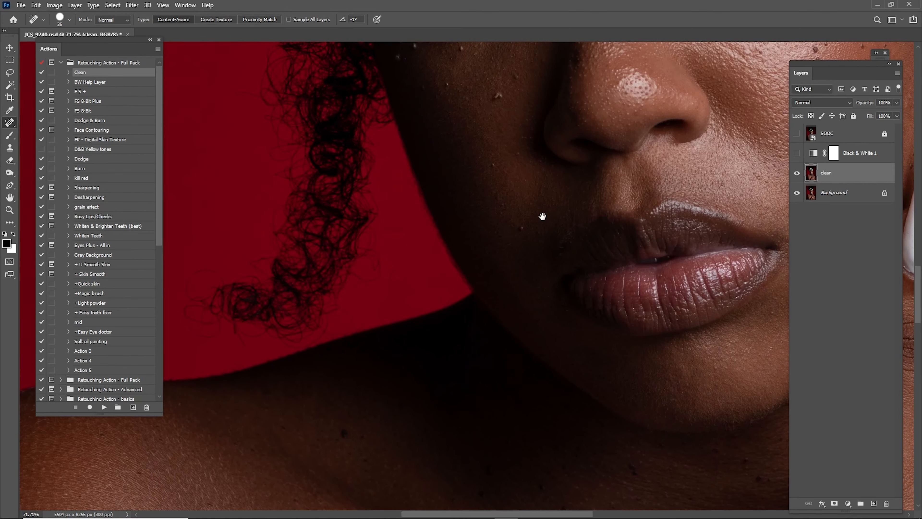
pyautogui.press('[')
pyautogui.press('[')
pyautogui.press('[')
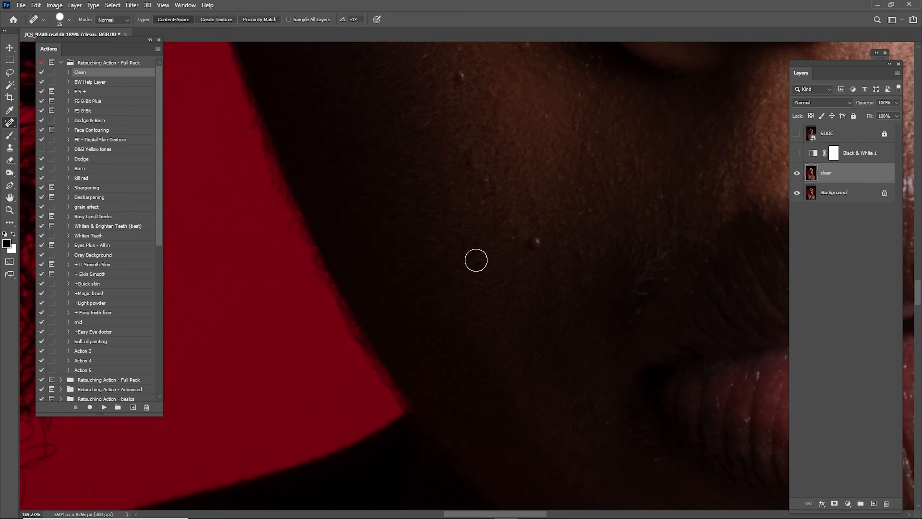
pyautogui.click(532, 248)
# - Heal the small blemishes on the shadowed cheek beside the nose with the brush at size 20
pyautogui.scroll(3, 521, 252)
pyautogui.hscroll(-2, 502, 251)
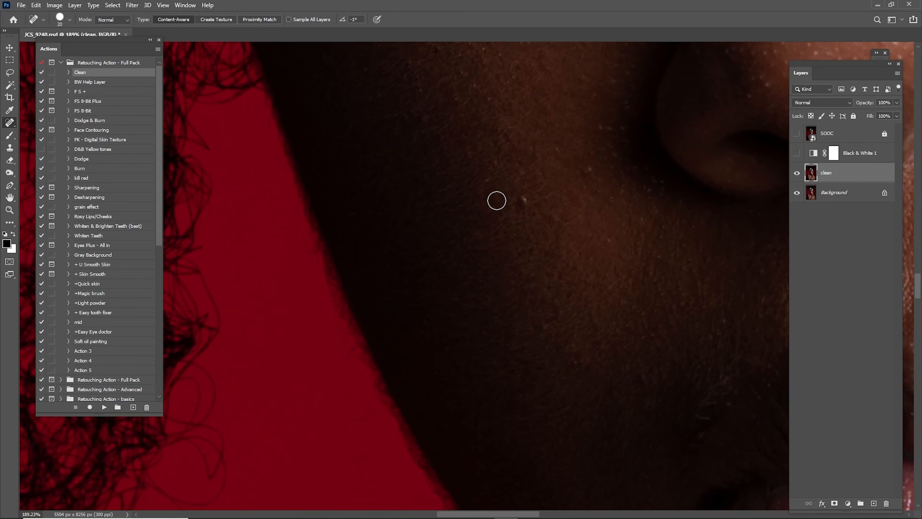
pyautogui.click(524, 207)
pyautogui.scroll(1, 524, 207)
pyautogui.moveTo(523, 206); pyautogui.dragTo(503, 436)
pyautogui.moveTo(502, 229); pyautogui.dragTo(510, 206)
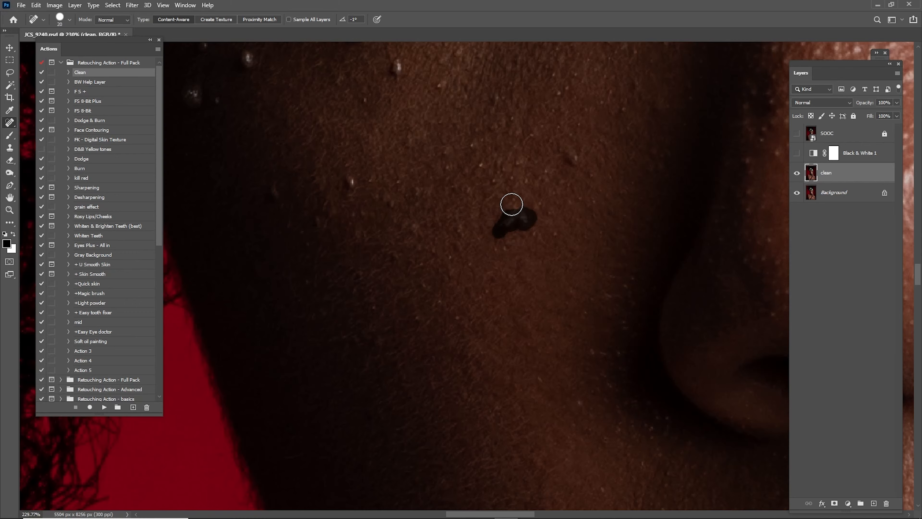
pyautogui.click(508, 242)
# - Remove the small bump on the shadowed cheek between the eye and the nostril
pyautogui.scroll(-4, 556, 214)
pyautogui.moveTo(569, 217)
pyautogui.mouseDown()
pyautogui.moveTo(480, 277)
pyautogui.moveTo(503, 290)
pyautogui.mouseUp()
pyautogui.hotkey('shift', 'j')
pyautogui.hotkey('shift', 'j')
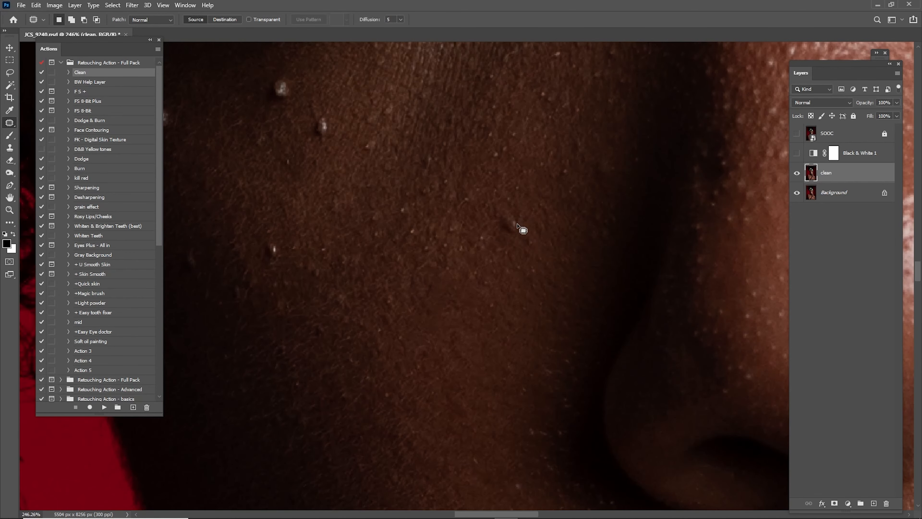
pyautogui.moveTo(499, 209); pyautogui.dragTo(517, 206)
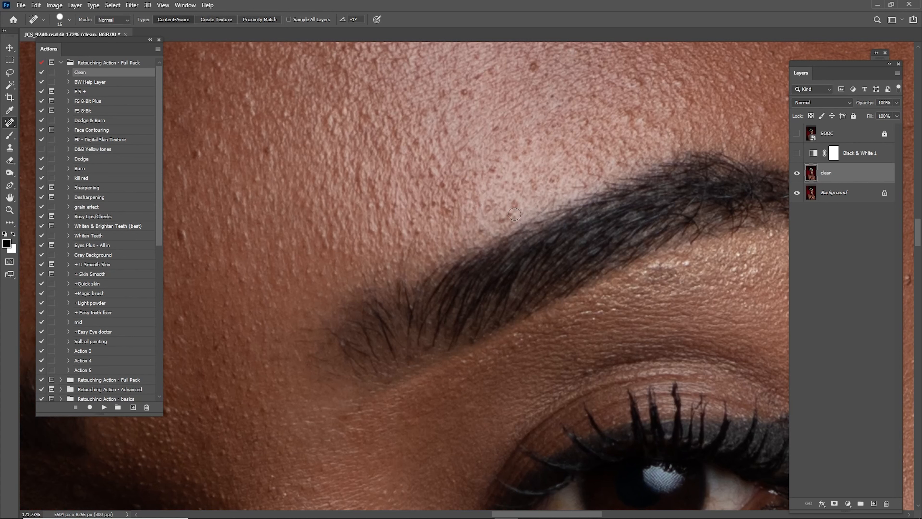
# - Heal small dark spots on the lit forehead above the eyebrow and a pale flake near the hairline
pyautogui.moveTo(502, 218)
pyautogui.mouseDown()
pyautogui.moveTo(516, 205)
pyautogui.moveTo(487, 214)
pyautogui.moveTo(483, 229)
pyautogui.mouseUp()
pyautogui.moveTo(527, 141); pyautogui.dragTo(532, 250)
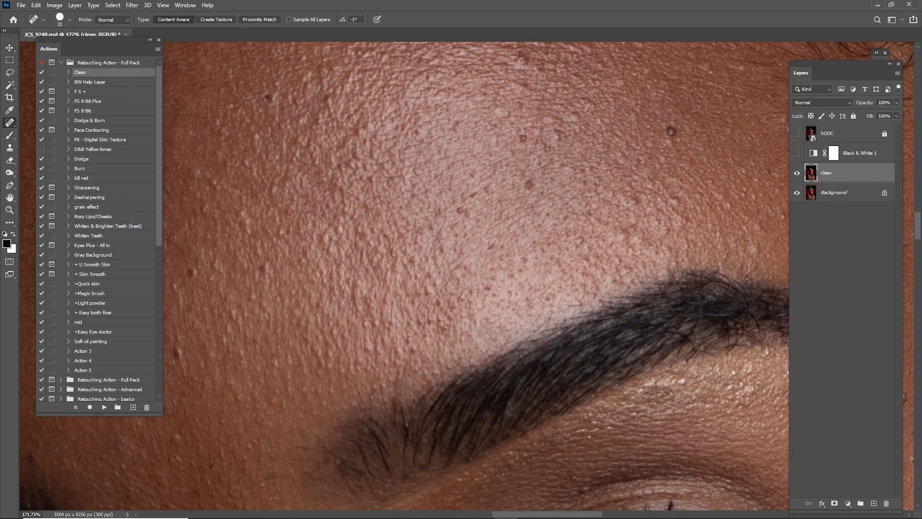
pyautogui.click(455, 126)
pyautogui.click(524, 136)
pyautogui.moveTo(586, 139)
pyautogui.mouseDown()
pyautogui.moveTo(540, 170)
pyautogui.moveTo(528, 277)
pyautogui.mouseUp()
pyautogui.press('[')
pyautogui.click(535, 126)
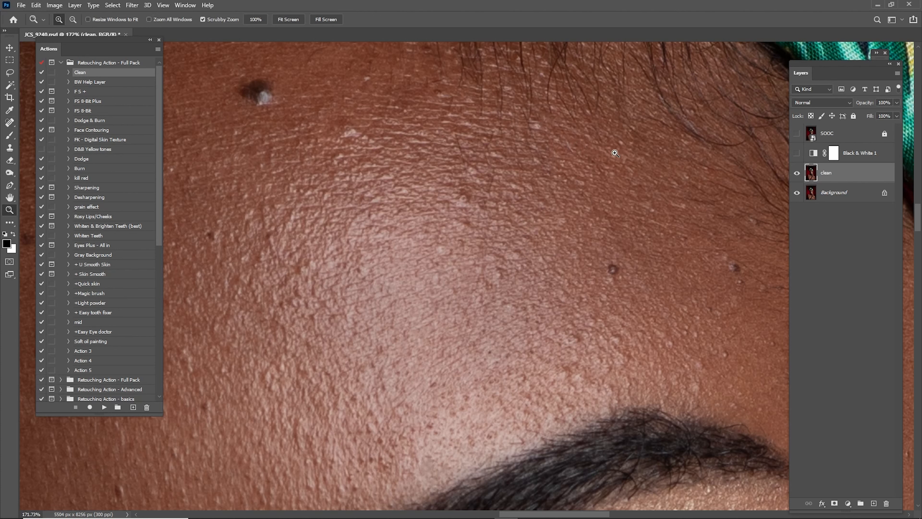
# - Heal a small spot on the upper arm near the armpit with the Spot Healing Brush at size 20
pyautogui.scroll(-10, 545, 153)
pyautogui.scroll(2, 570, 169)
pyautogui.scroll(-15, 570, 169)
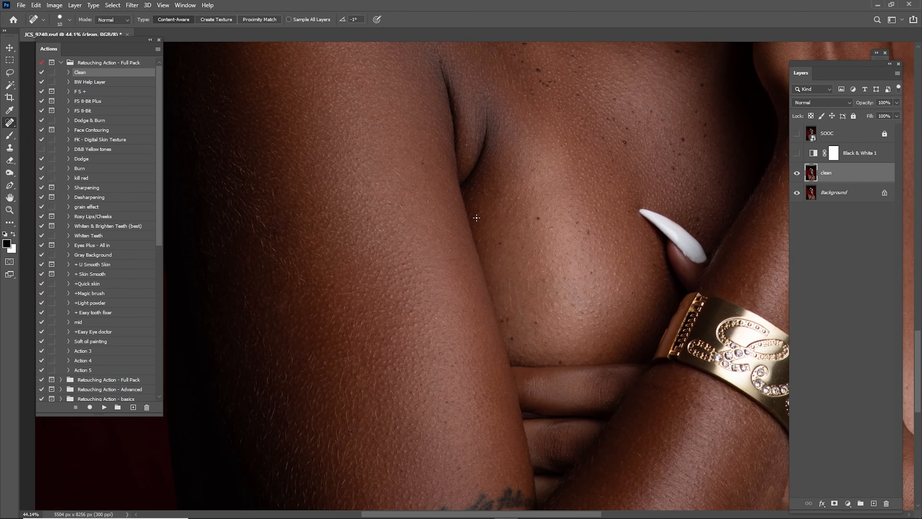
pyautogui.press('z')
pyautogui.moveTo(415, 165); pyautogui.dragTo(533, 271)
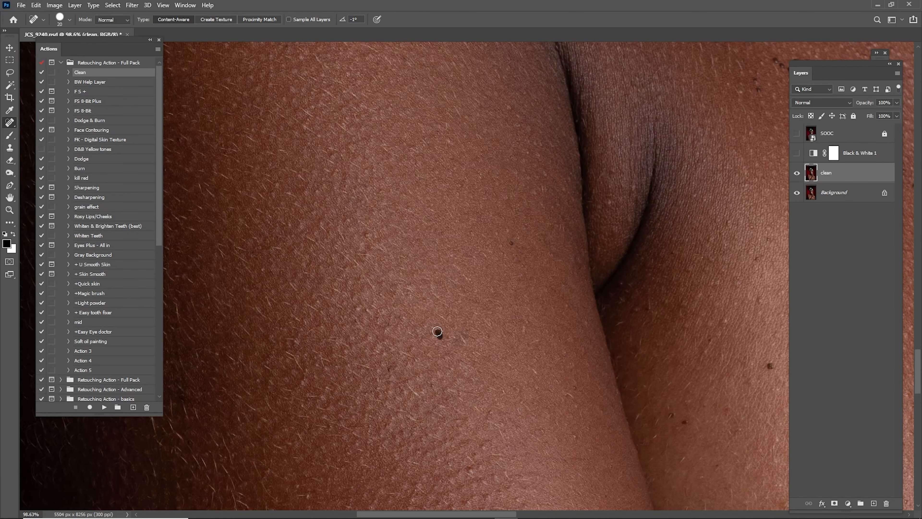
pyautogui.scroll(-6, 515, 244)
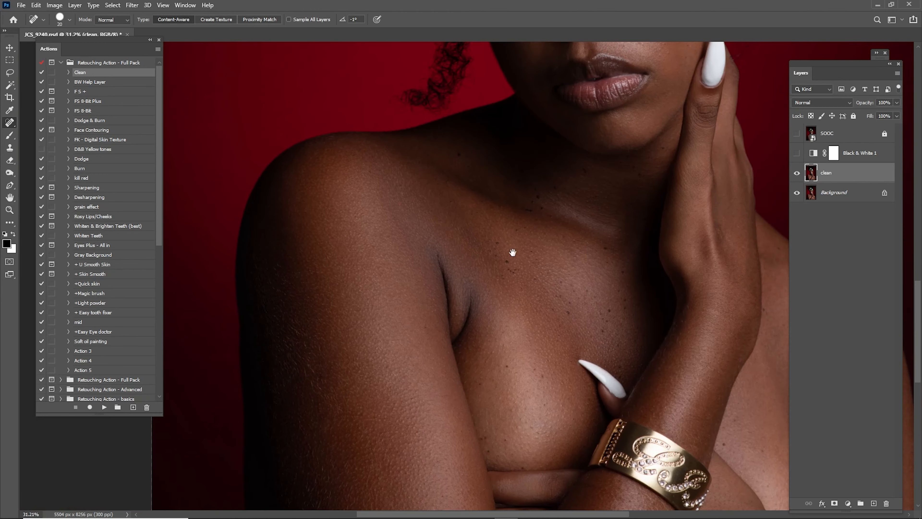
# - Heal small blemishes on the forehead above the inner end of the lit eyebrow
pyautogui.scroll(6, 555, 218)
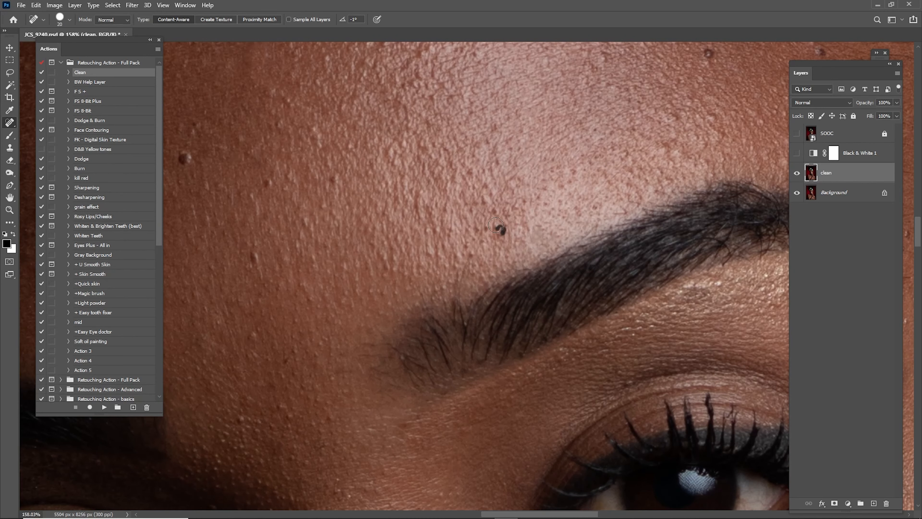
pyautogui.click(436, 230)
pyautogui.moveTo(437, 232)
pyautogui.mouseDown()
pyautogui.moveTo(538, 268)
pyautogui.moveTo(601, 274)
pyautogui.mouseUp()
pyautogui.moveTo(425, 304); pyautogui.dragTo(436, 324)
pyautogui.scroll(-3, 505, 264)
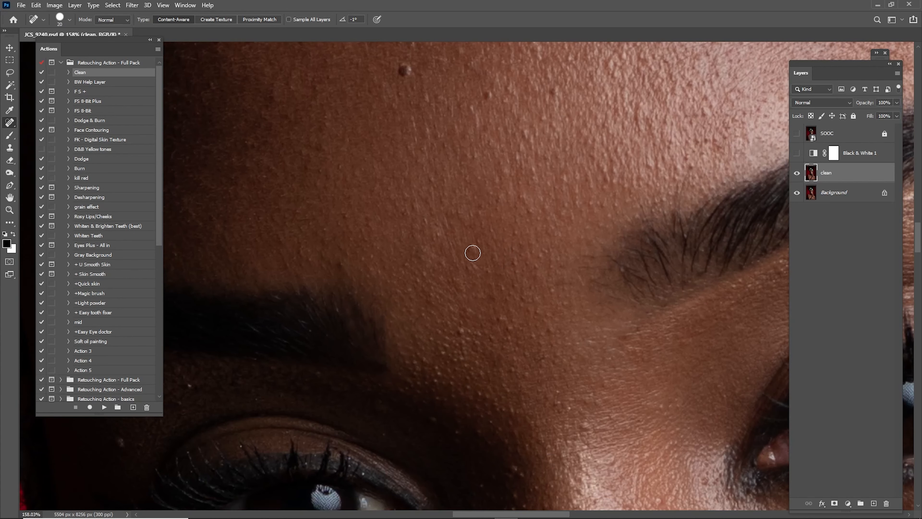
pyautogui.moveTo(476, 274); pyautogui.dragTo(520, 234)
# - Reduce the healing brush to size 15 and heal fine marks on the shadowed forehead near the headscarf
pyautogui.moveTo(438, 283); pyautogui.dragTo(532, 238)
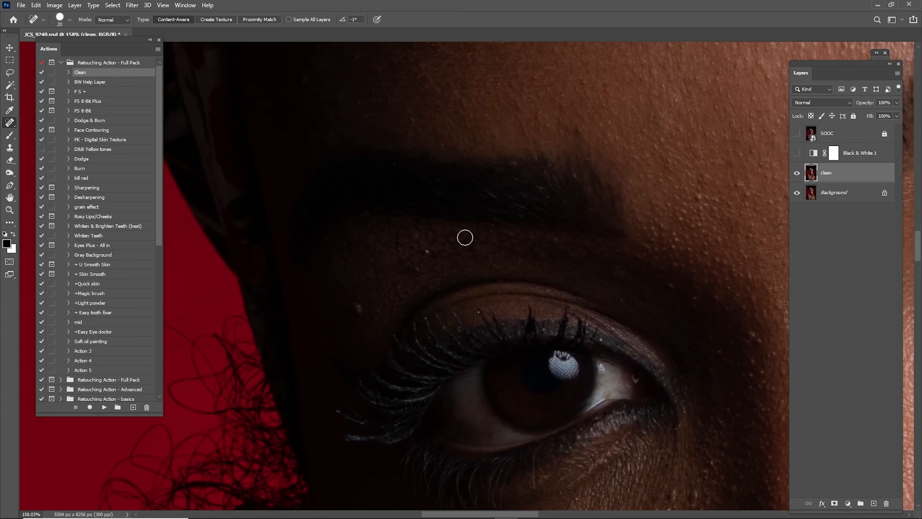
pyautogui.press('[')
pyautogui.moveTo(406, 161); pyautogui.dragTo(467, 276)
pyautogui.moveTo(405, 236); pyautogui.dragTo(407, 254)
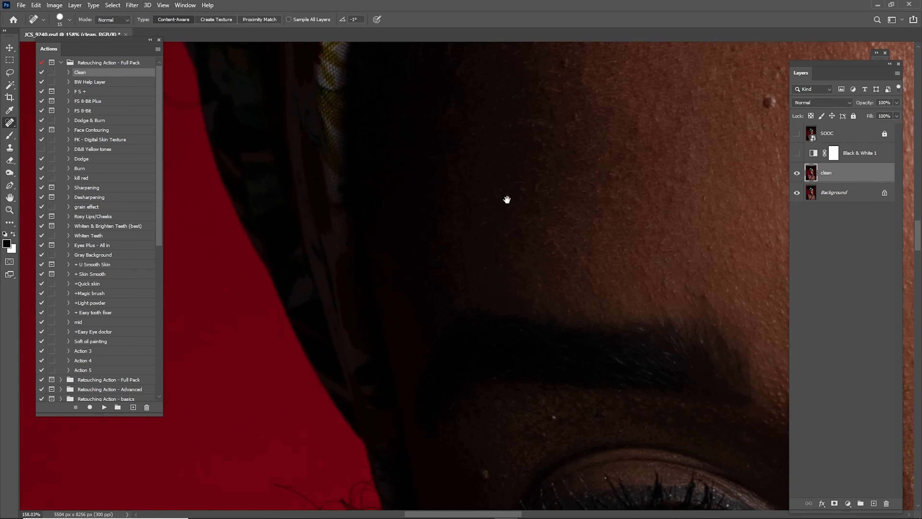
pyautogui.moveTo(506, 199); pyautogui.dragTo(515, 225)
pyautogui.moveTo(576, 148); pyautogui.dragTo(577, 141)
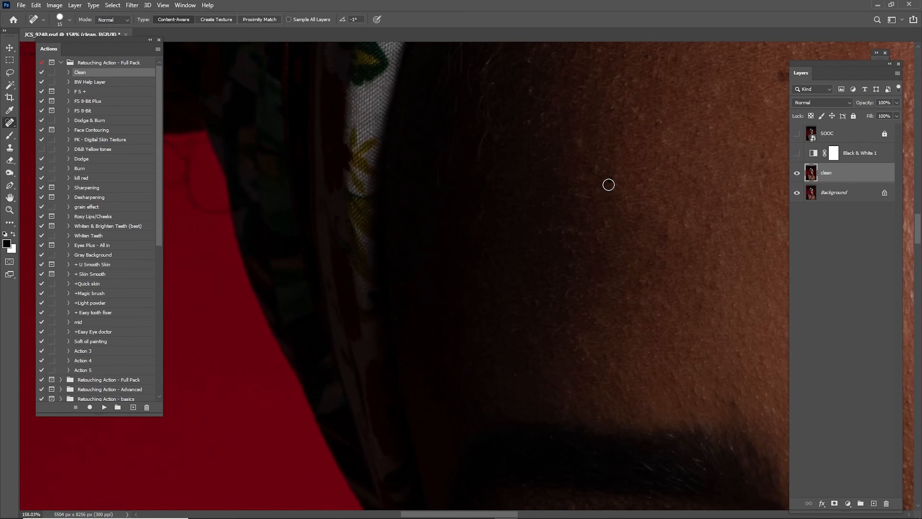
# - Heal the small spots on the shadowed cheek next to the nostril with the Spot Healing Brush
pyautogui.press('z')
pyautogui.moveTo(685, 166); pyautogui.dragTo(663, 171)
pyautogui.moveTo(727, 184)
pyautogui.mouseDown()
pyautogui.moveTo(540, 209)
pyautogui.moveTo(502, 193)
pyautogui.mouseUp()
pyautogui.hscroll(2, 572, 170)
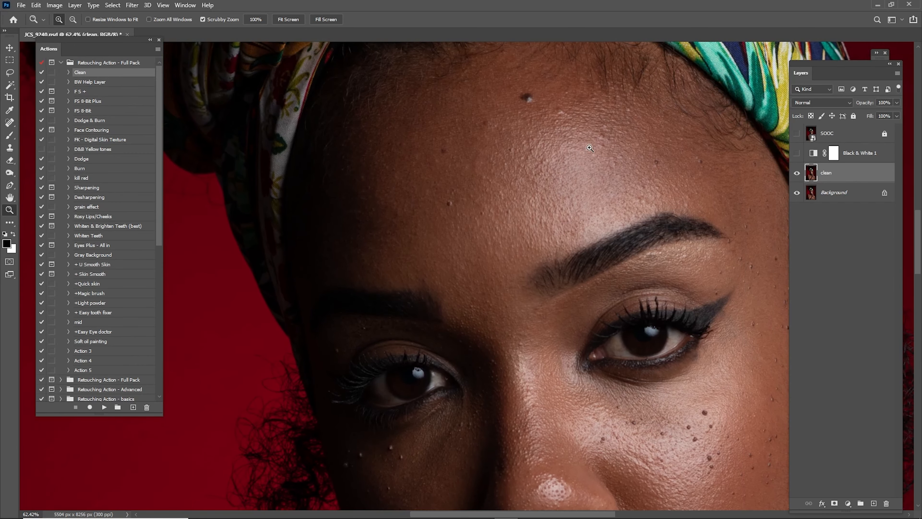
pyautogui.hotkey('ctrl', '0')
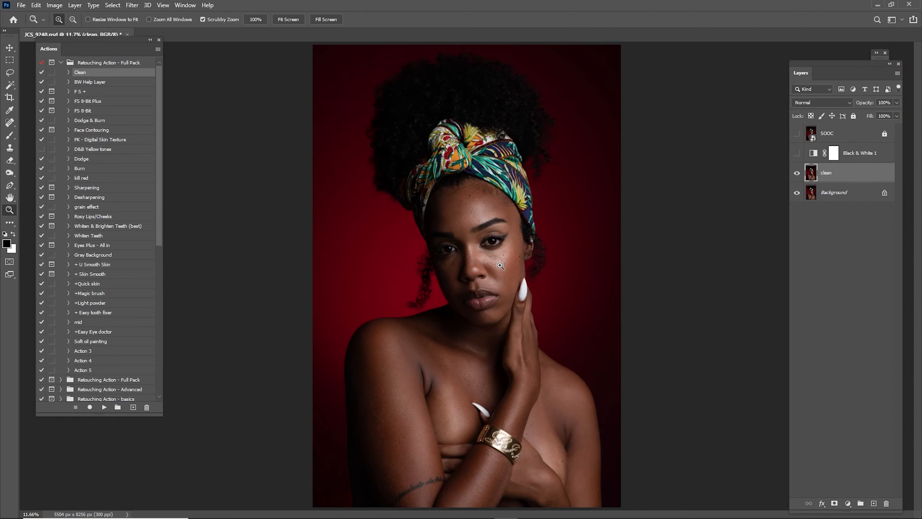
pyautogui.moveTo(500, 266)
pyautogui.mouseDown()
pyautogui.moveTo(521, 270)
pyautogui.moveTo(514, 255)
pyautogui.moveTo(505, 261)
pyautogui.mouseUp()
pyautogui.press('j')
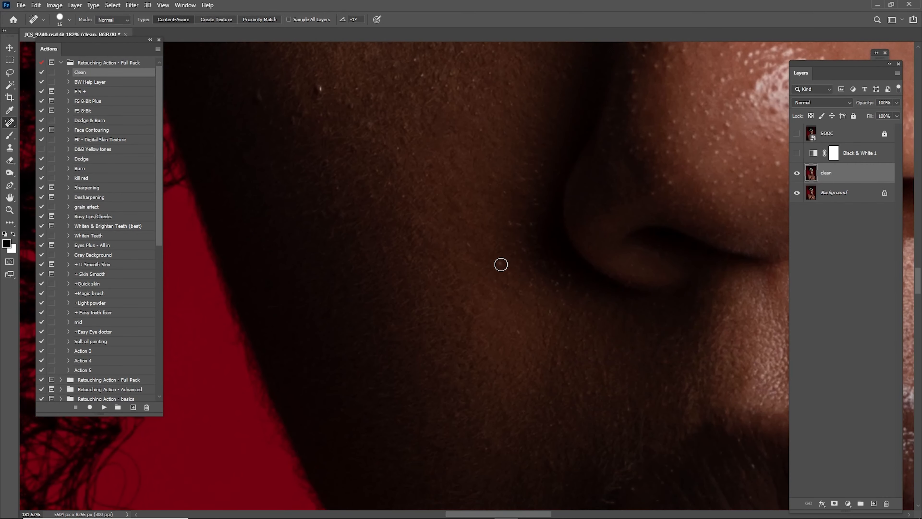
pyautogui.moveTo(513, 222); pyautogui.dragTo(547, 268)
pyautogui.click(503, 256)
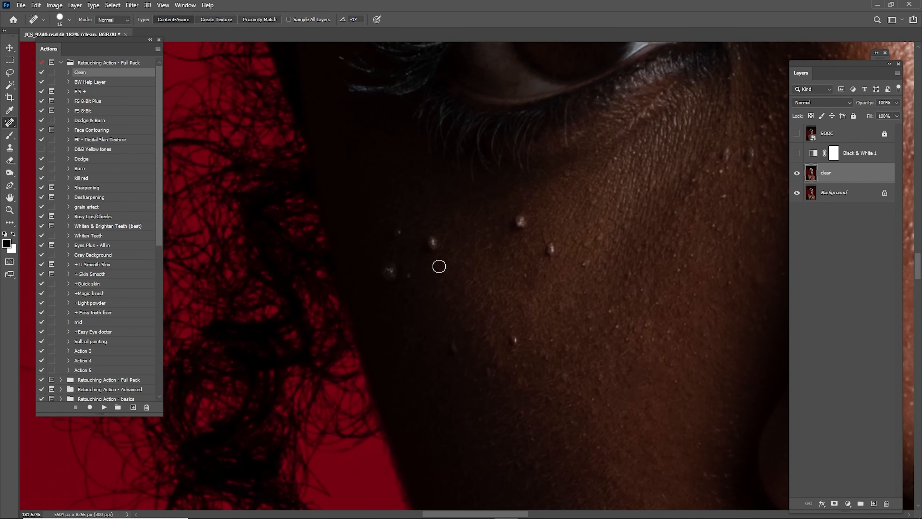
# - Examine the skin from the shadowed cheek across to the lit eye and temple for remaining blemishes
pyautogui.moveTo(590, 207); pyautogui.dragTo(463, 249)
pyautogui.moveTo(556, 231); pyautogui.dragTo(573, 218)
pyautogui.moveTo(573, 215); pyautogui.dragTo(427, 232)
pyautogui.moveTo(570, 222); pyautogui.dragTo(476, 287)
pyautogui.moveTo(641, 172)
pyautogui.mouseDown()
pyautogui.moveTo(566, 268)
pyautogui.moveTo(470, 305)
pyautogui.mouseUp()
pyautogui.press('z')
pyautogui.moveTo(531, 229)
pyautogui.mouseDown()
pyautogui.moveTo(563, 263)
pyautogui.moveTo(610, 233)
pyautogui.mouseUp()
pyautogui.moveTo(559, 274); pyautogui.dragTo(530, 231)
pyautogui.press('j')
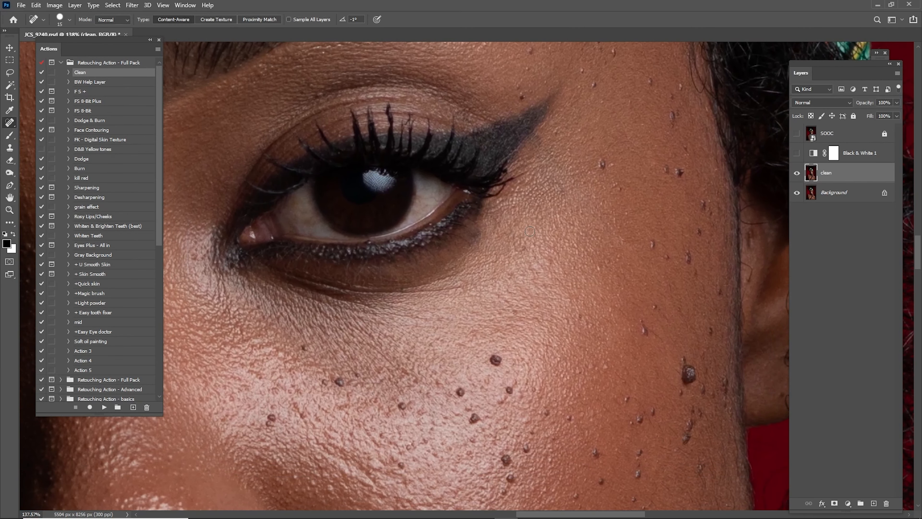
# - Heal the small spot on the lit side of the forehead above the tail of the eyebrow
pyautogui.scroll(10, 552, 262)
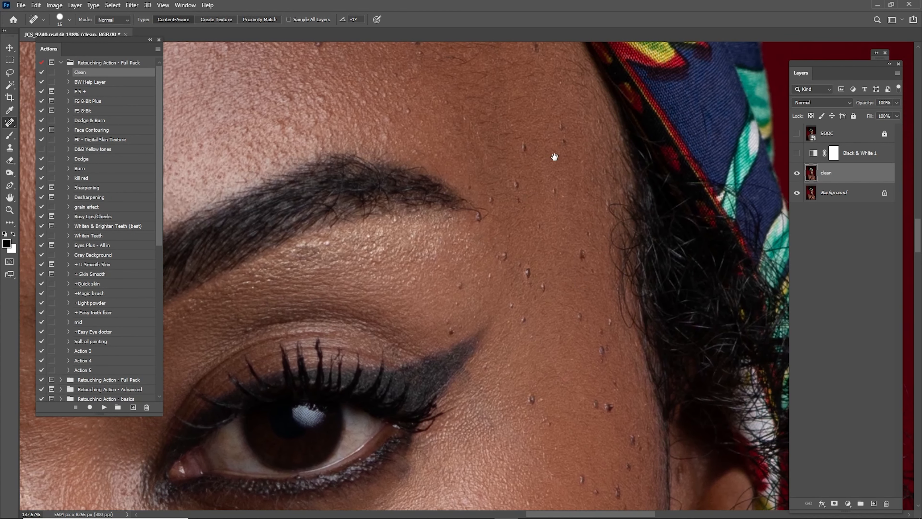
pyautogui.moveTo(555, 157); pyautogui.dragTo(562, 248)
pyautogui.scroll(5, 528, 238)
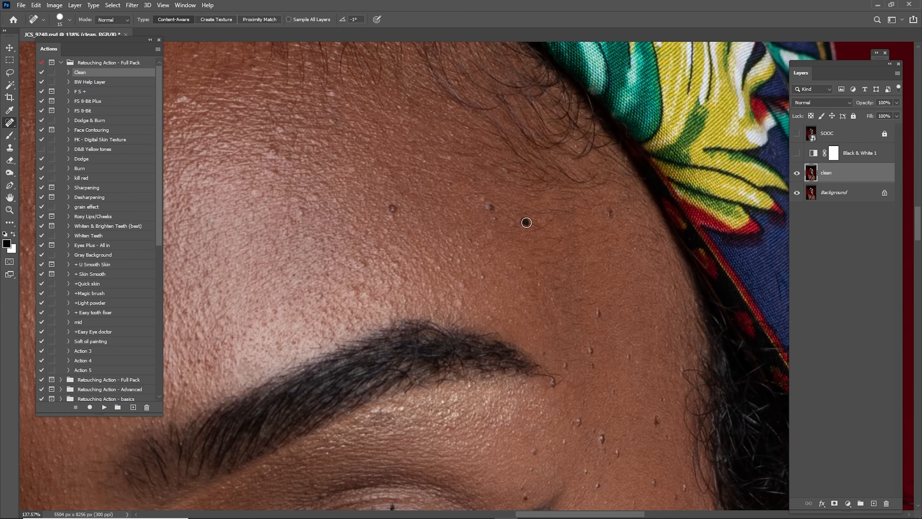
pyautogui.hotkey('ctrl', '0')
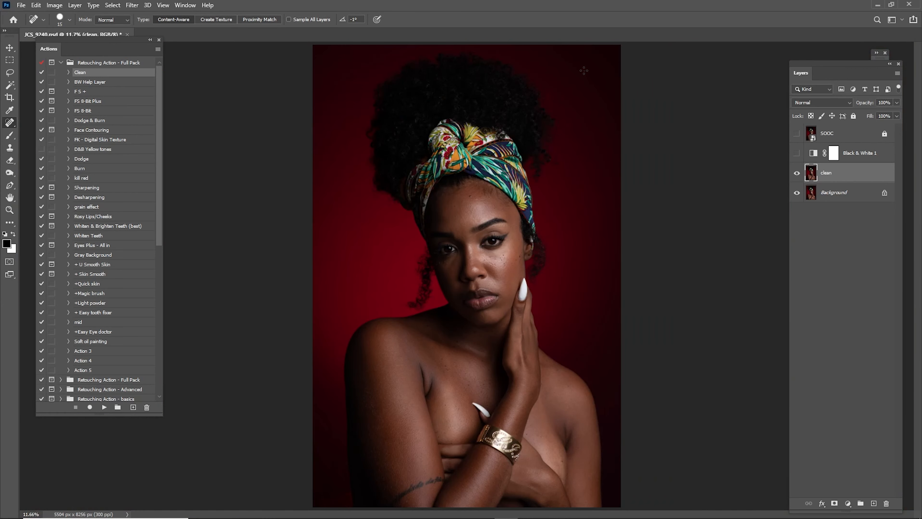
# - Examine the shadowed eyelid, eyebrow and inner forehead up close for remaining marks
pyautogui.press('z')
pyautogui.moveTo(430, 309); pyautogui.dragTo(488, 346)
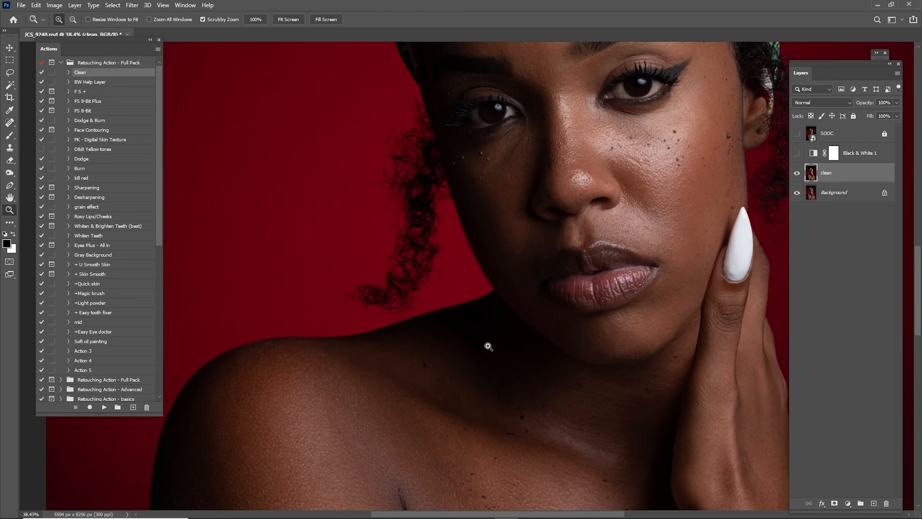
pyautogui.moveTo(502, 305); pyautogui.dragTo(458, 394)
pyautogui.moveTo(443, 243); pyautogui.dragTo(469, 255)
pyautogui.moveTo(468, 254)
pyautogui.mouseDown()
pyautogui.moveTo(510, 302)
pyautogui.moveTo(504, 274)
pyautogui.moveTo(514, 282)
pyautogui.mouseUp()
pyautogui.press('j')
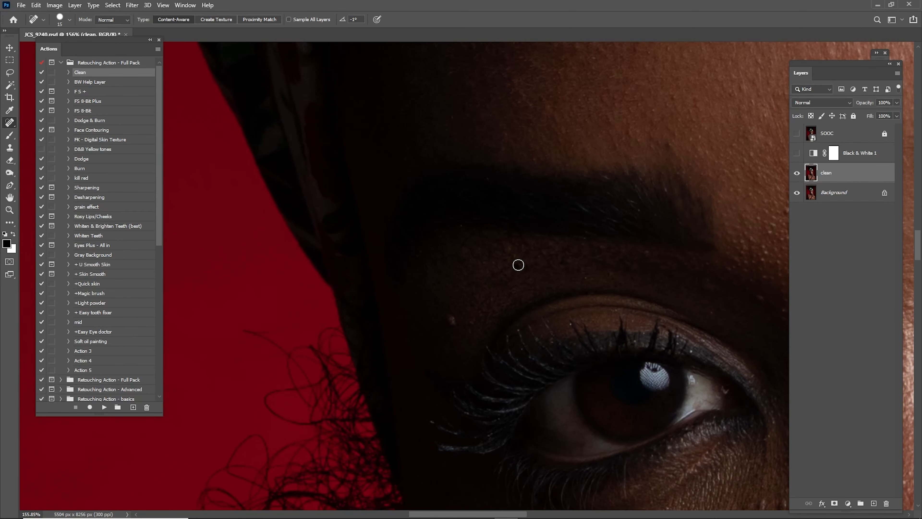
pyautogui.moveTo(509, 194); pyautogui.dragTo(461, 177)
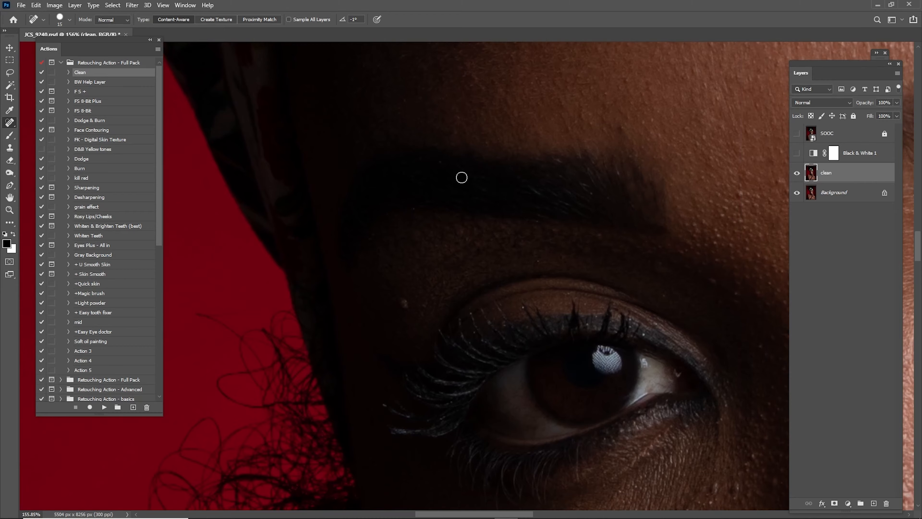
pyautogui.scroll(-4, 415, 210)
pyautogui.press('z')
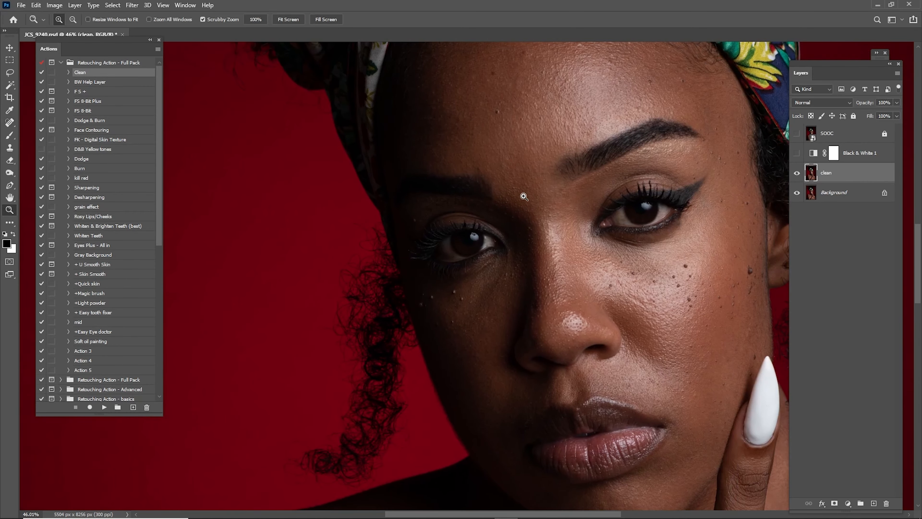
pyautogui.moveTo(520, 196); pyautogui.dragTo(527, 216)
pyautogui.press('j')
pyautogui.moveTo(489, 151); pyautogui.dragTo(524, 231)
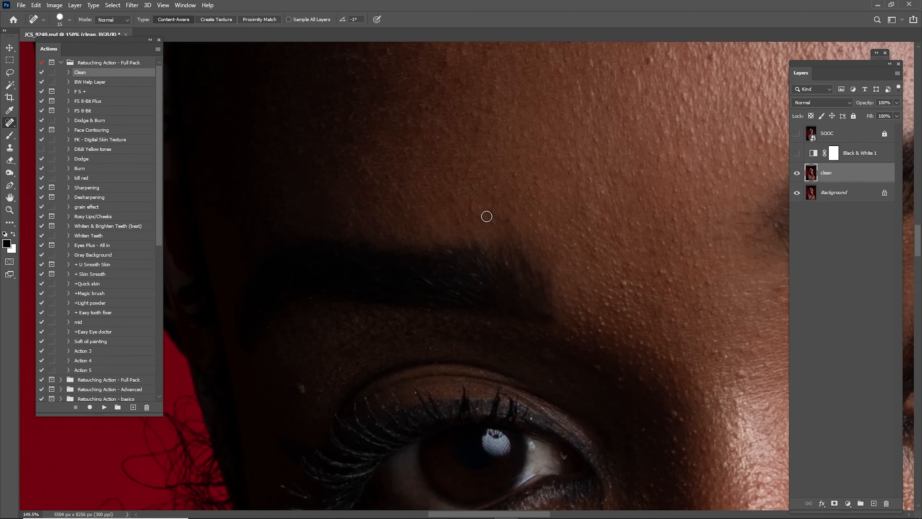
pyautogui.moveTo(527, 329); pyautogui.dragTo(464, 237)
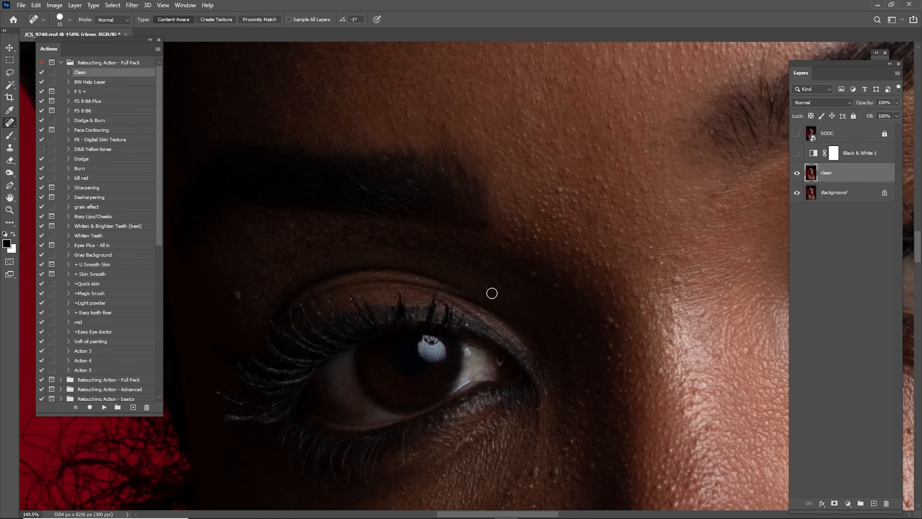
pyautogui.scroll(-6, 506, 266)
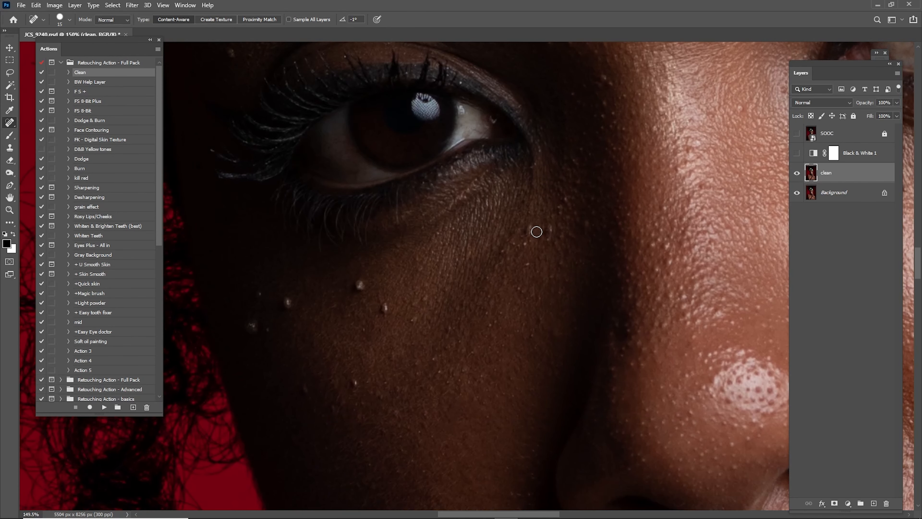
# - Heal the small marks between the shadowed inner eye corner and the bridge of the nose with the Spot Healing Brush
pyautogui.moveTo(500, 247); pyautogui.dragTo(499, 268)
pyautogui.moveTo(607, 93); pyautogui.dragTo(537, 229)
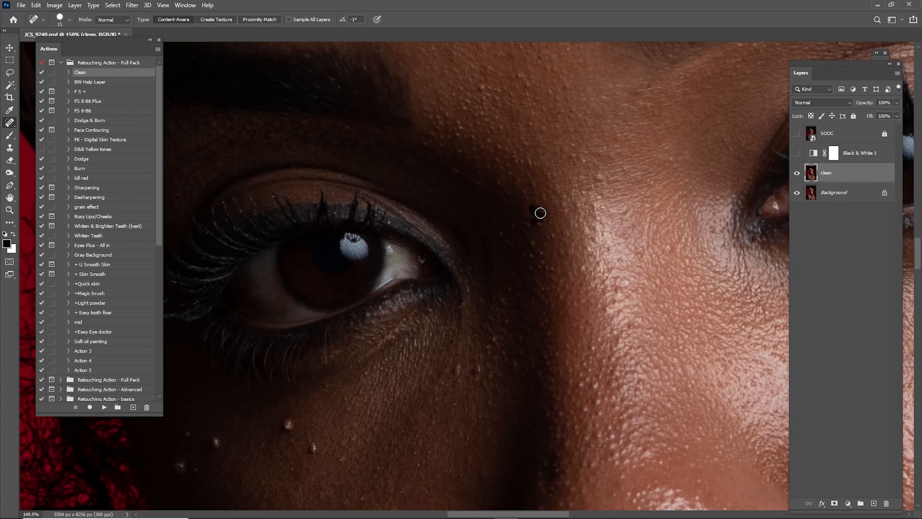
pyautogui.moveTo(525, 155); pyautogui.dragTo(558, 263)
pyautogui.moveTo(519, 198); pyautogui.dragTo(512, 192)
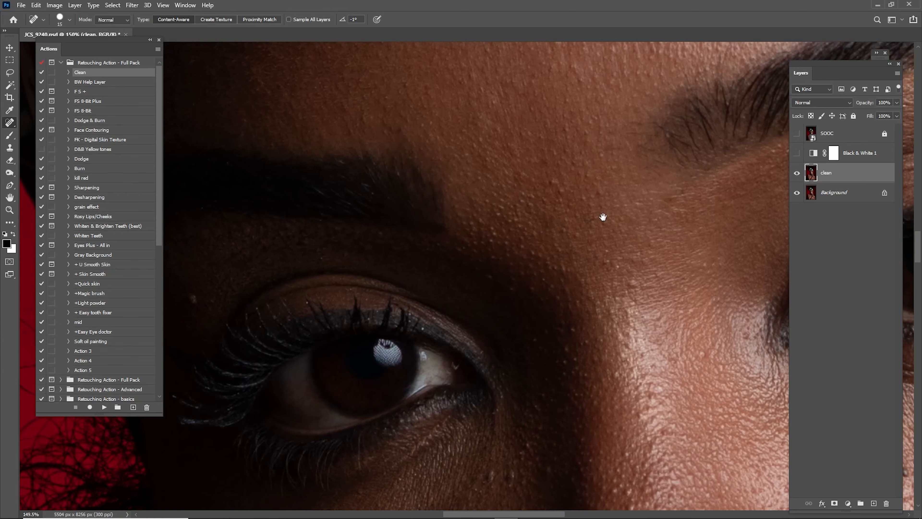
# - Heal the small marks on the lit cheek beside the upper lip and the corner of the mouth
pyautogui.moveTo(603, 217); pyautogui.dragTo(504, 233)
pyautogui.moveTo(550, 262); pyautogui.dragTo(484, 235)
pyautogui.moveTo(579, 272); pyautogui.dragTo(508, 206)
pyautogui.moveTo(628, 320)
pyautogui.mouseDown()
pyautogui.moveTo(520, 278)
pyautogui.moveTo(562, 59)
pyautogui.mouseUp()
pyautogui.moveTo(533, 282); pyautogui.dragTo(536, 219)
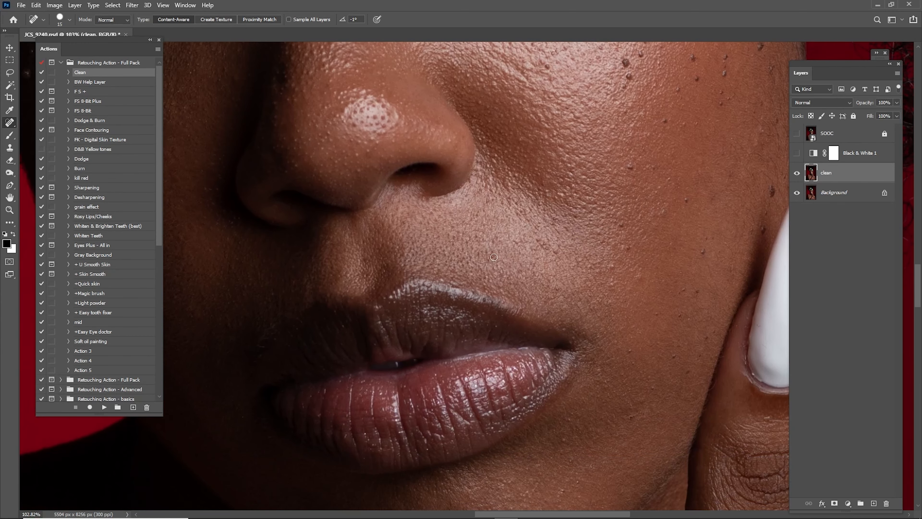
pyautogui.moveTo(647, 225)
pyautogui.mouseDown()
pyautogui.moveTo(577, 207)
pyautogui.moveTo(577, 185)
pyautogui.mouseUp()
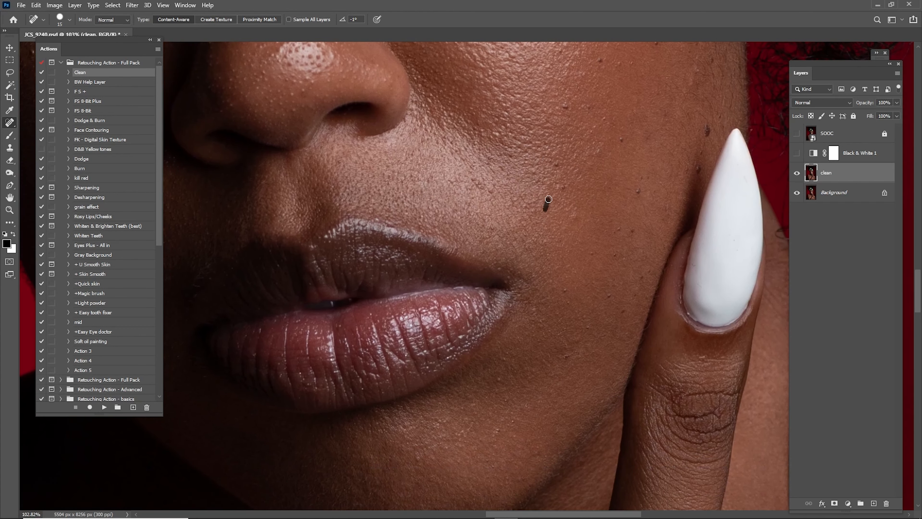
pyautogui.moveTo(551, 229); pyautogui.dragTo(581, 135)
# - Enlarge the healing brush to size 20 and heal the fine hairs along the inner edge of the raised forearm
pyautogui.moveTo(471, 228); pyautogui.dragTo(502, 288)
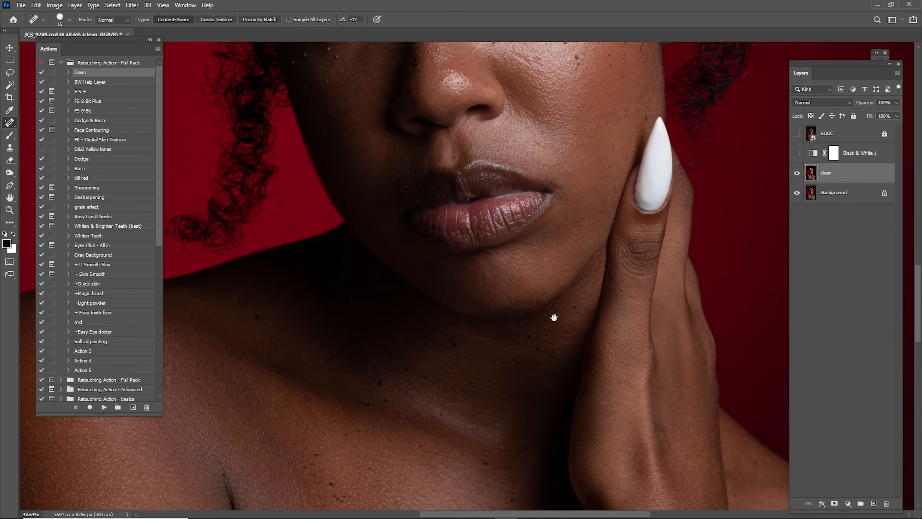
pyautogui.moveTo(552, 317); pyautogui.dragTo(481, 161)
pyautogui.moveTo(550, 266); pyautogui.dragTo(567, 180)
pyautogui.moveTo(536, 284); pyautogui.dragTo(555, 173)
pyautogui.click(535, 296)
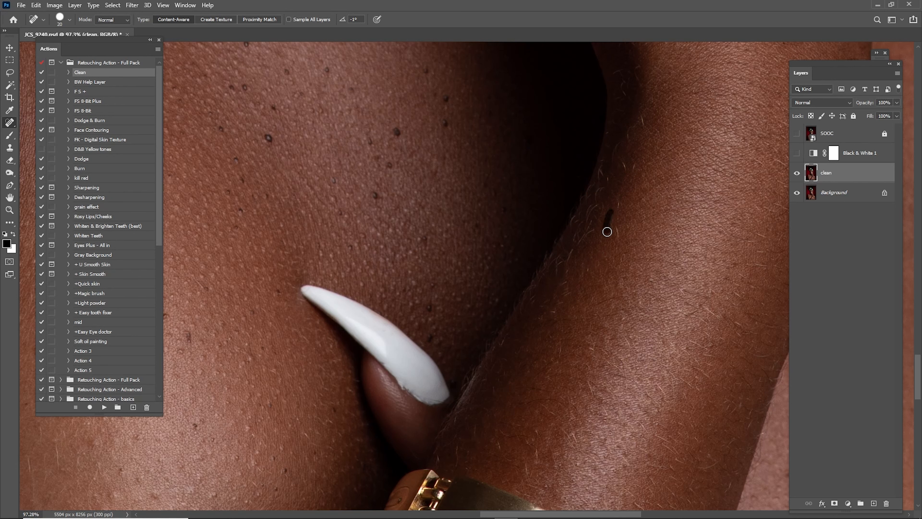
pyautogui.moveTo(607, 231); pyautogui.dragTo(607, 232)
pyautogui.moveTo(608, 175); pyautogui.dragTo(610, 194)
# - Heal the faint marks on the upper chest between the armpit crease and the group of dark moles
pyautogui.moveTo(416, 225); pyautogui.dragTo(542, 243)
pyautogui.moveTo(387, 224); pyautogui.dragTo(561, 276)
pyautogui.moveTo(549, 240); pyautogui.dragTo(548, 238)
pyautogui.moveTo(413, 140)
pyautogui.mouseDown()
pyautogui.moveTo(492, 250)
pyautogui.moveTo(569, 304)
pyautogui.mouseUp()
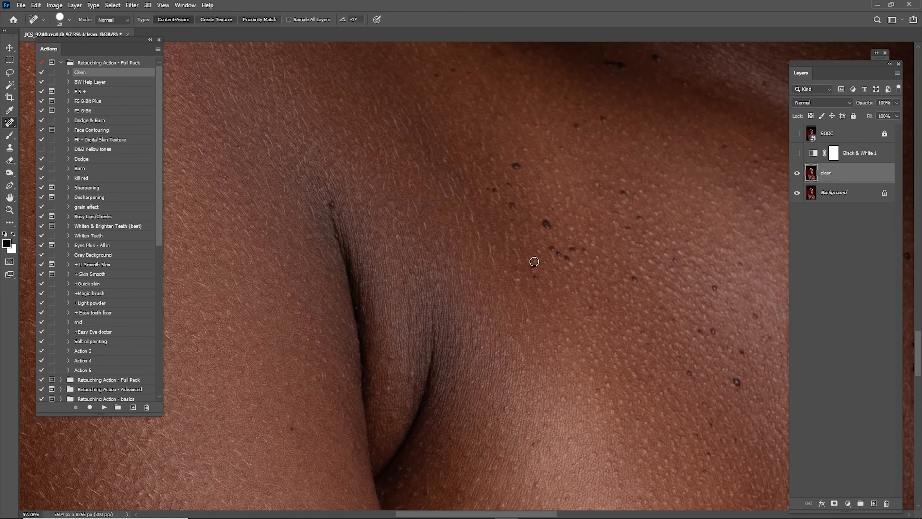
pyautogui.moveTo(533, 261); pyautogui.dragTo(532, 275)
pyautogui.moveTo(519, 283); pyautogui.dragTo(504, 270)
# - Heal the spot at the top of the armpit crease and the small dark spot on the upper arm
pyautogui.moveTo(508, 294); pyautogui.dragTo(599, 289)
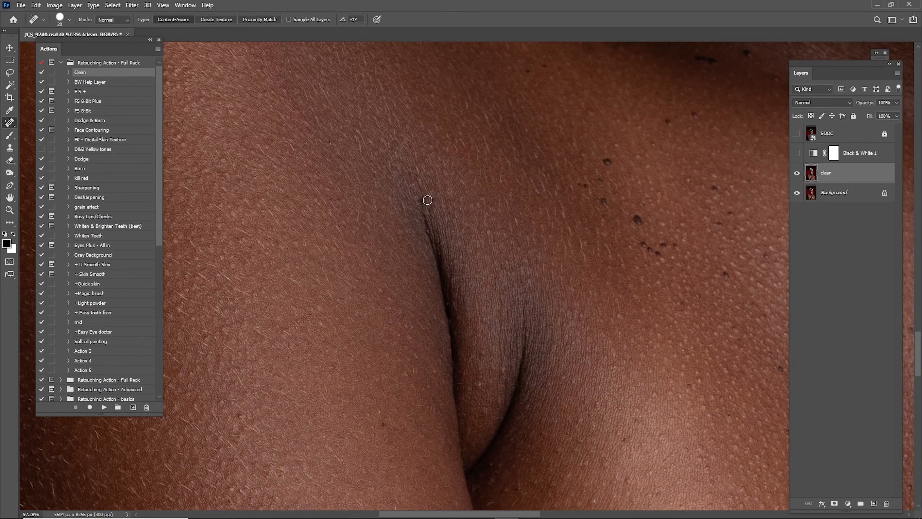
pyautogui.click(429, 211)
pyautogui.moveTo(491, 346); pyautogui.dragTo(507, 250)
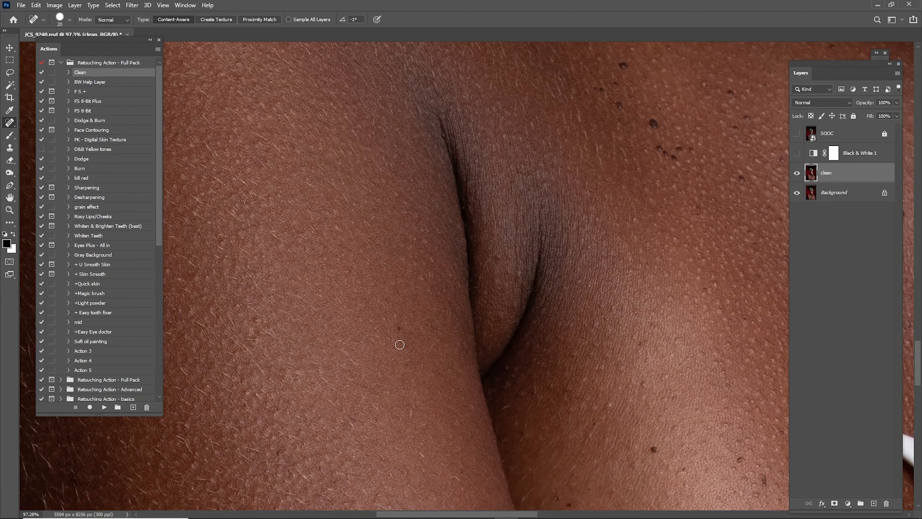
pyautogui.moveTo(519, 336); pyautogui.dragTo(432, 197)
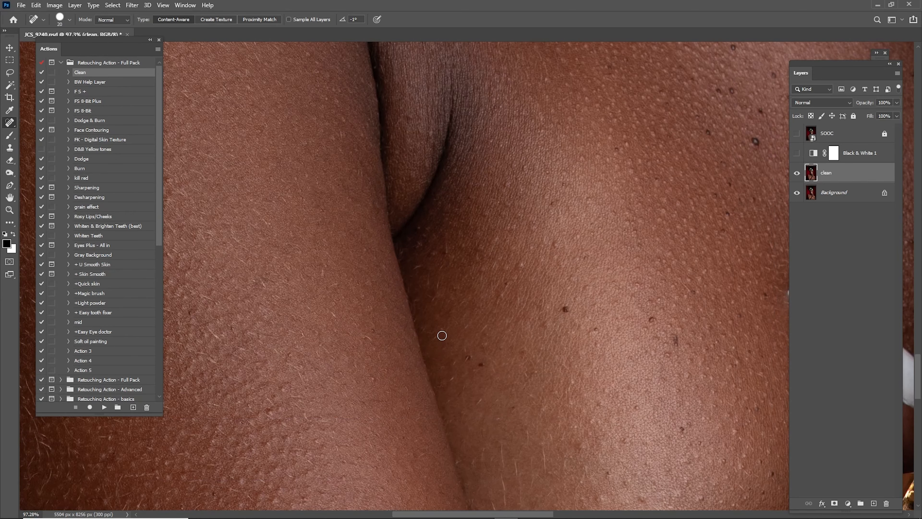
pyautogui.moveTo(364, 333); pyautogui.dragTo(380, 349)
# - Heal the fine light hairs on the chest beside the upper arm
pyautogui.moveTo(470, 363); pyautogui.dragTo(445, 197)
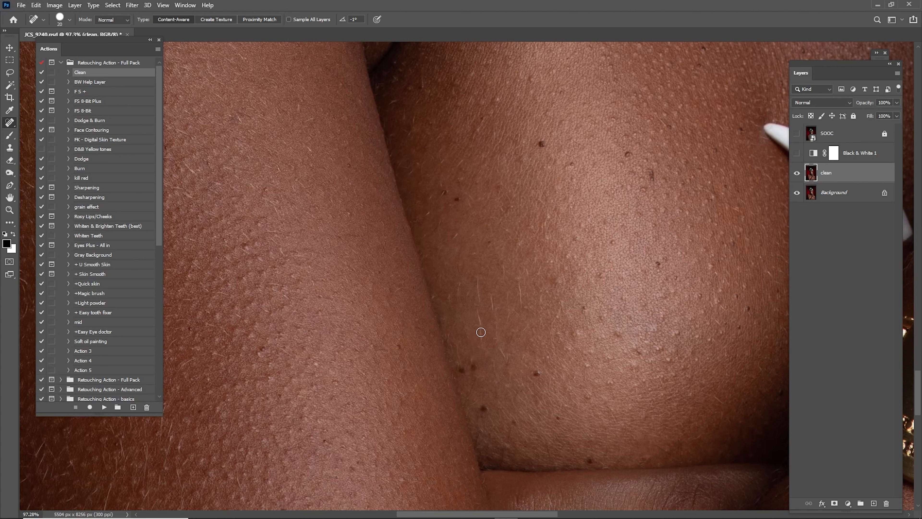
pyautogui.moveTo(480, 327); pyautogui.dragTo(481, 340)
pyautogui.moveTo(481, 327)
pyautogui.mouseDown()
pyautogui.moveTo(478, 283)
pyautogui.moveTo(506, 358)
pyautogui.mouseUp()
pyautogui.moveTo(496, 333)
pyautogui.mouseDown()
pyautogui.moveTo(491, 300)
pyautogui.moveTo(512, 331)
pyautogui.mouseUp()
pyautogui.moveTo(528, 278); pyautogui.dragTo(517, 315)
# - Examine the skin from the chest up through the neck and mouth to the eyes for remaining blemishes
pyautogui.moveTo(595, 249); pyautogui.dragTo(520, 342)
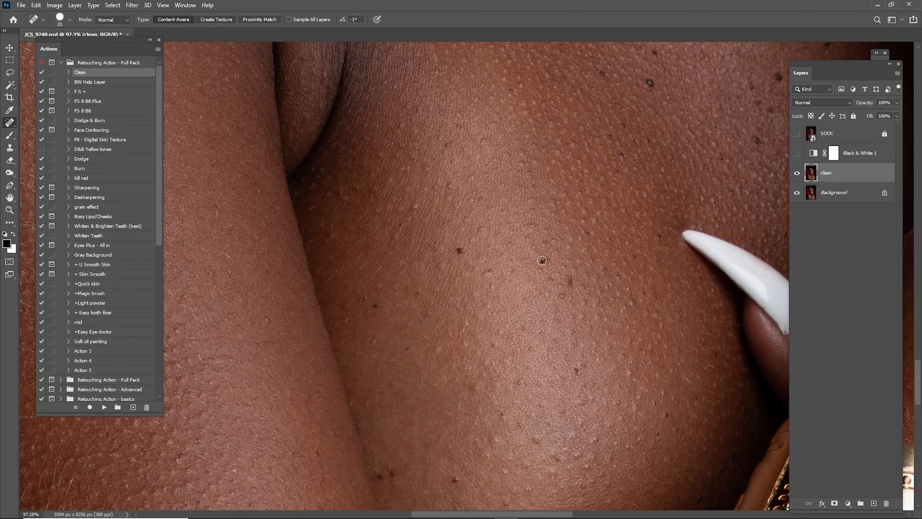
pyautogui.moveTo(519, 102); pyautogui.dragTo(531, 233)
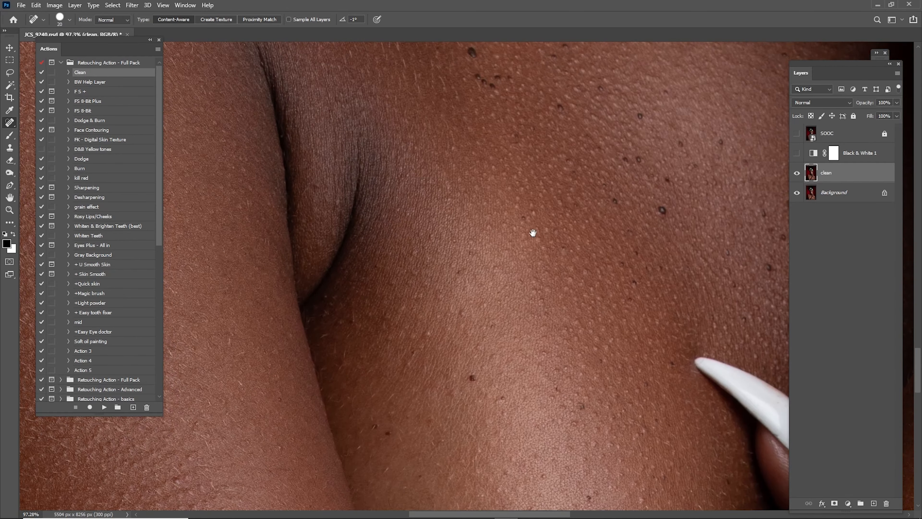
pyautogui.moveTo(512, 146); pyautogui.dragTo(539, 328)
pyautogui.moveTo(534, 158)
pyautogui.mouseDown()
pyautogui.moveTo(544, 317)
pyautogui.moveTo(532, 290)
pyautogui.moveTo(477, 385)
pyautogui.mouseUp()
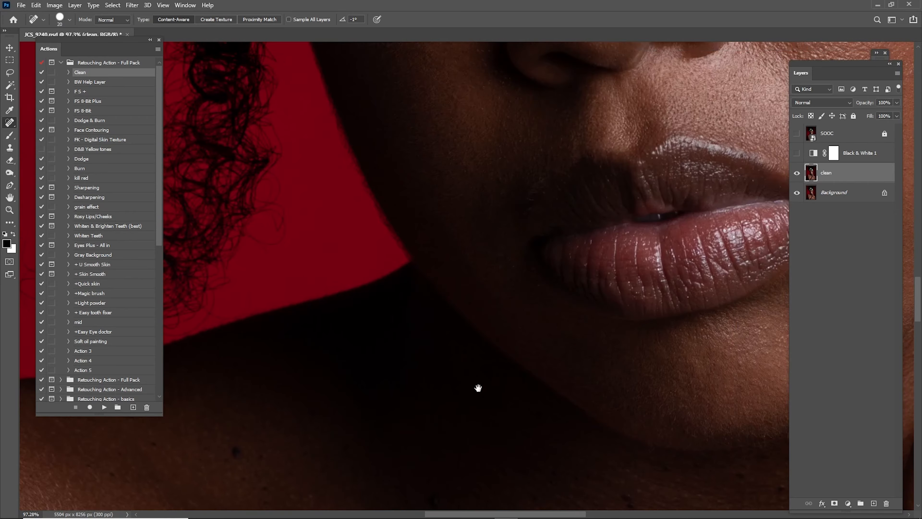
pyautogui.moveTo(515, 225); pyautogui.dragTo(518, 337)
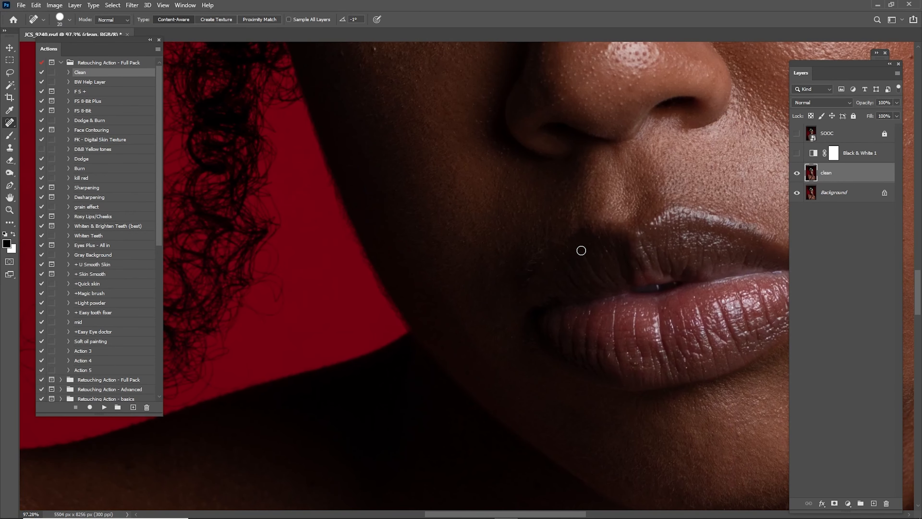
pyautogui.moveTo(545, 145); pyautogui.dragTo(537, 264)
pyautogui.moveTo(537, 120); pyautogui.dragTo(541, 325)
pyautogui.moveTo(541, 203); pyautogui.dragTo(543, 305)
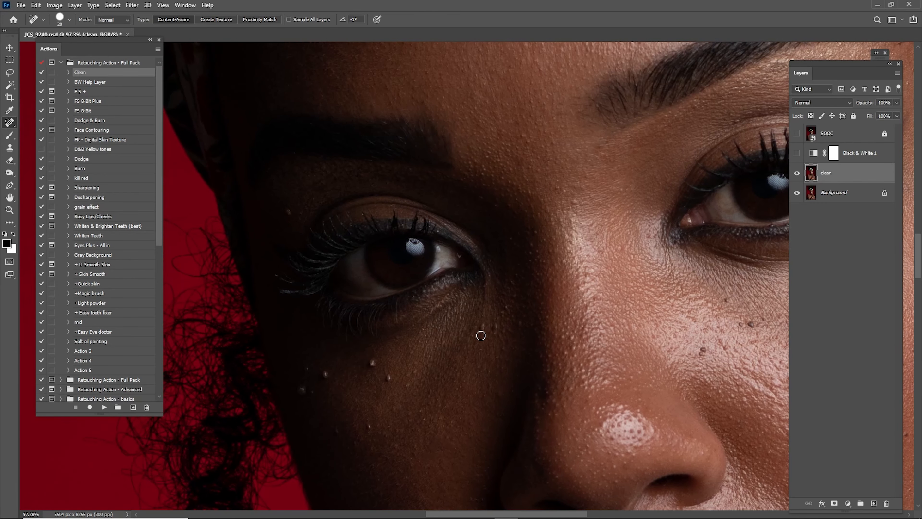
# - View the whole portrait, and inspect the nose bridge and the shadowed side of the forehead up close
pyautogui.hotkey('ctrl', '0')
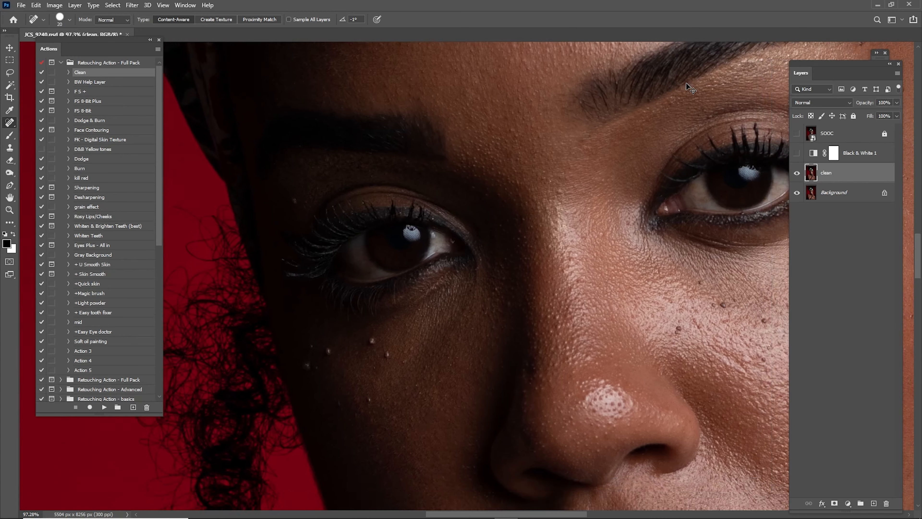
pyautogui.hotkey('ctrl', 'space')
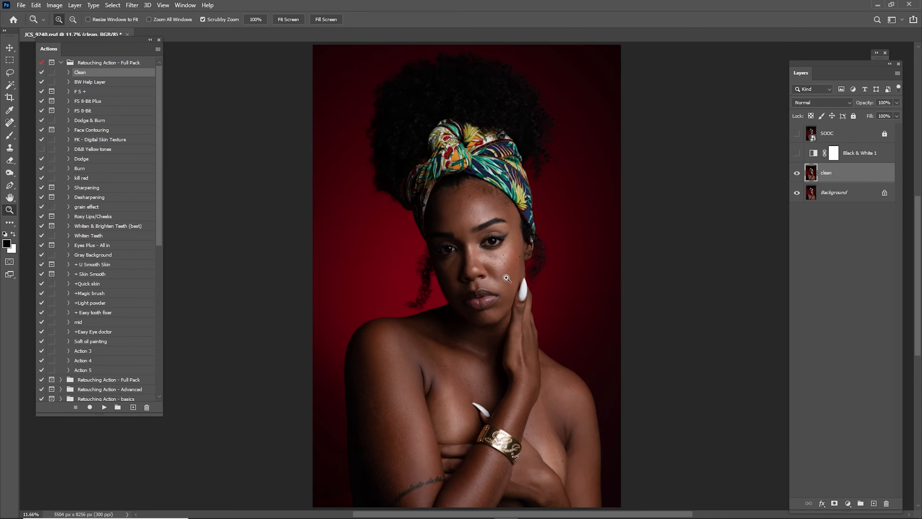
pyautogui.moveTo(480, 256)
pyautogui.mouseDown()
pyautogui.moveTo(535, 251)
pyautogui.moveTo(617, 294)
pyautogui.mouseUp()
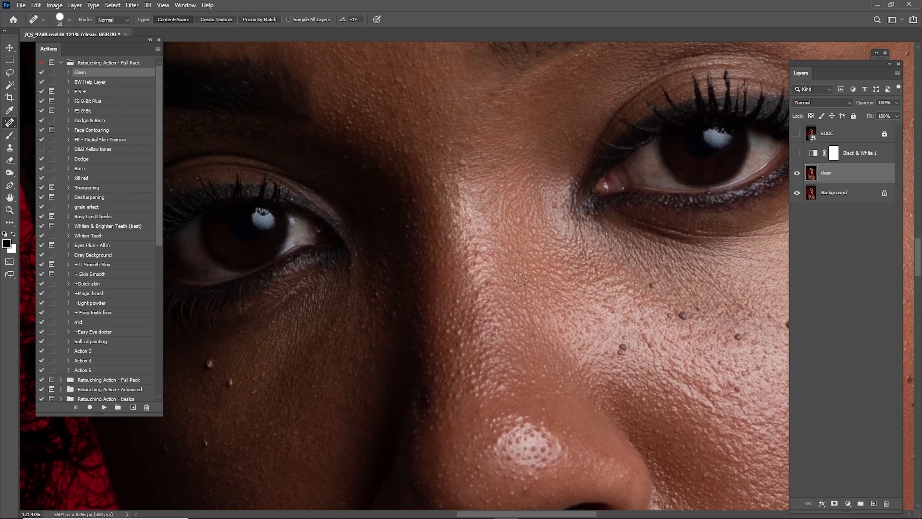
pyautogui.scroll(8, 489, 286)
pyautogui.hscroll(-6, 489, 285)
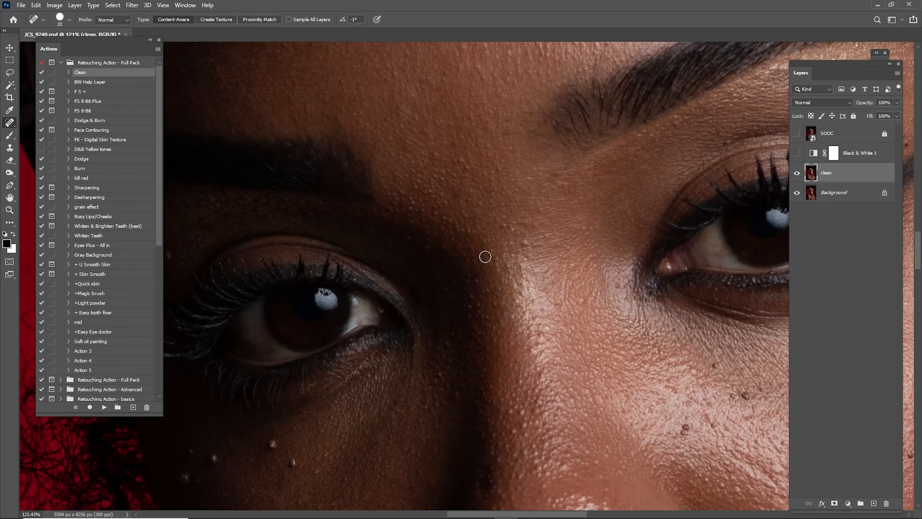
pyautogui.scroll(4, 468, 292)
pyautogui.hscroll(-2, 468, 292)
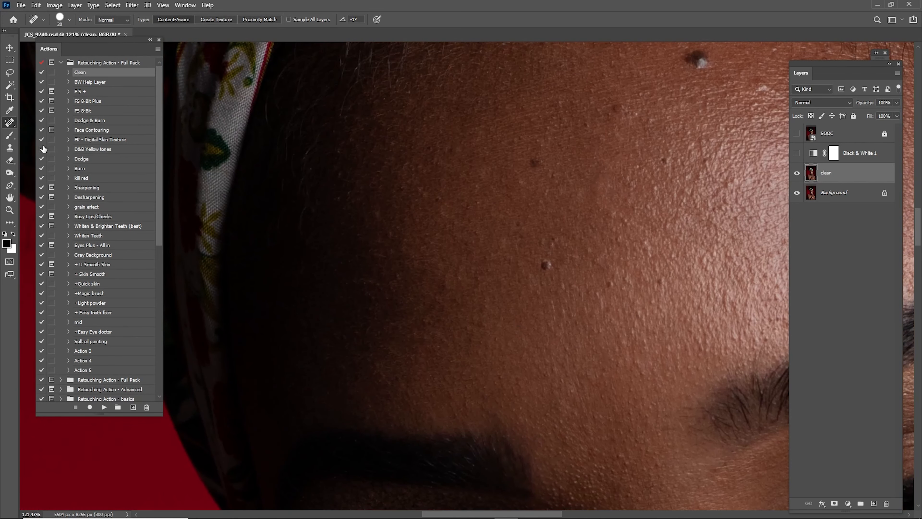
# - Review the available healing tools: Spot Healing Brush Tool, Healing Brush Tool and Patch Tool
pyautogui.rightClick(11, 125)
pyautogui.click(42, 127)
pyautogui.press('z')
pyautogui.click(12, 127)
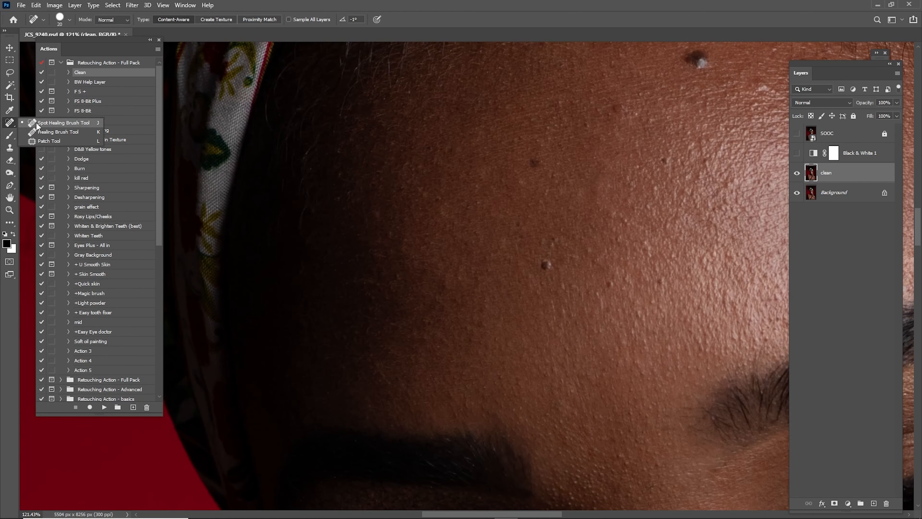
pyautogui.click(580, 249)
pyautogui.click(594, 264)
pyautogui.moveTo(578, 221)
pyautogui.mouseDown()
pyautogui.moveTo(578, 235)
pyautogui.moveTo(437, 252)
pyautogui.mouseUp()
pyautogui.moveTo(528, 160); pyautogui.dragTo(472, 170)
pyautogui.hotkey('ctrl', '0')
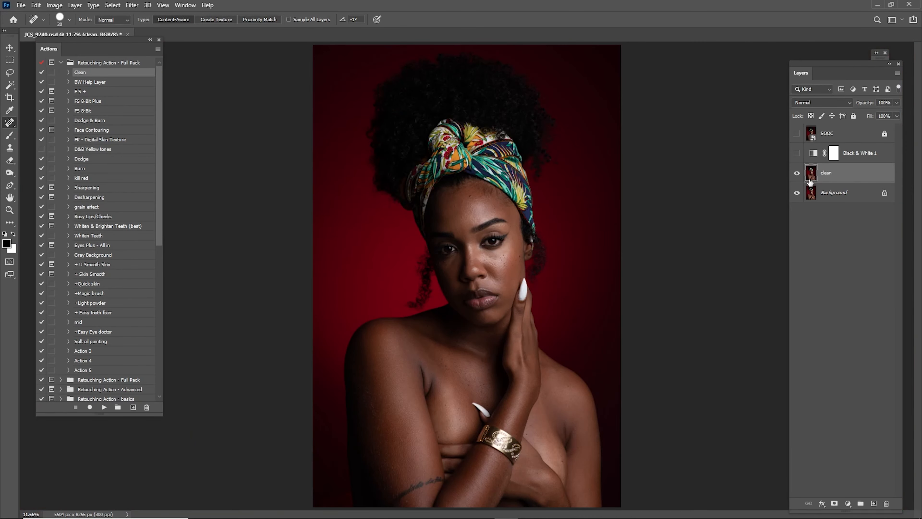
# - Toggle the visibility of the clean layer to compare the portrait before and after retouching, including around the lit eye
pyautogui.click(797, 177)
pyautogui.click(797, 178)
pyautogui.click(797, 179)
pyautogui.press('z')
pyautogui.moveTo(494, 230); pyautogui.dragTo(662, 226)
pyautogui.click(797, 177)
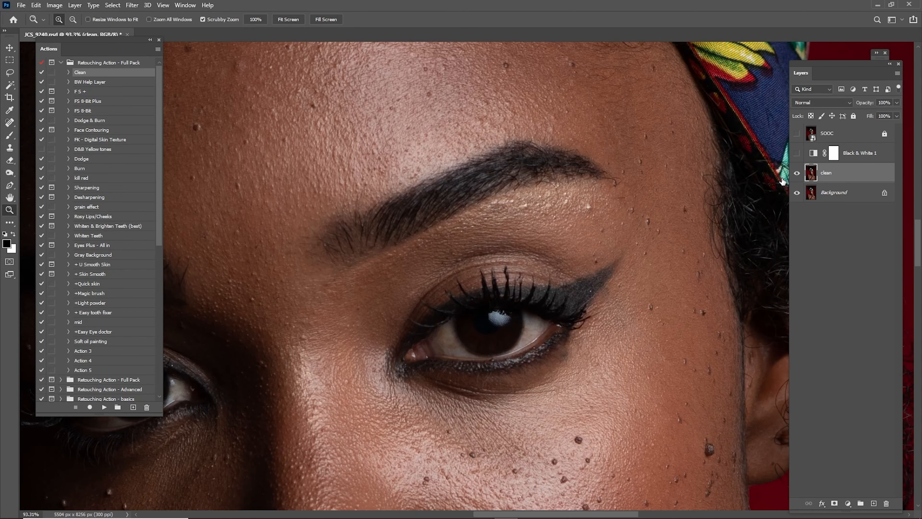
# - Examine the lit eye, cheek and temple up close for remaining blemishes
pyautogui.moveTo(563, 223); pyautogui.dragTo(642, 256)
pyautogui.moveTo(572, 257)
pyautogui.mouseDown()
pyautogui.moveTo(601, 251)
pyautogui.moveTo(612, 222)
pyautogui.moveTo(684, 175)
pyautogui.mouseUp()
pyautogui.press('j')
pyautogui.moveTo(439, 341); pyautogui.dragTo(502, 224)
pyautogui.moveTo(508, 235); pyautogui.dragTo(479, 241)
pyautogui.moveTo(450, 356); pyautogui.dragTo(426, 283)
pyautogui.moveTo(613, 267); pyautogui.dragTo(459, 296)
pyautogui.moveTo(610, 216); pyautogui.dragTo(545, 235)
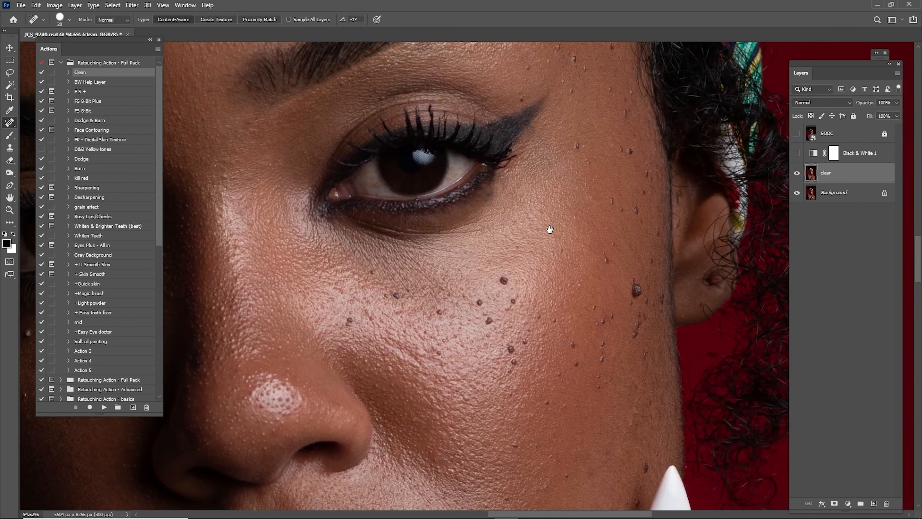
pyautogui.moveTo(524, 179); pyautogui.dragTo(545, 323)
pyautogui.moveTo(512, 222); pyautogui.dragTo(556, 318)
# - Reduce the healing brush to size 15 and heal the fine marks just under the lit eyebrow
pyautogui.press('z')
pyautogui.moveTo(499, 316); pyautogui.dragTo(553, 316)
pyautogui.press('j')
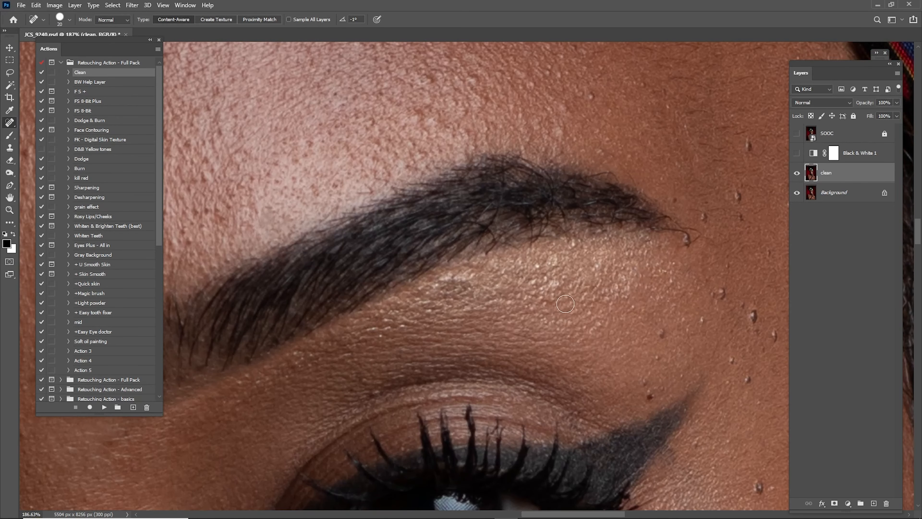
pyautogui.click(538, 268)
pyautogui.moveTo(527, 221); pyautogui.dragTo(559, 296)
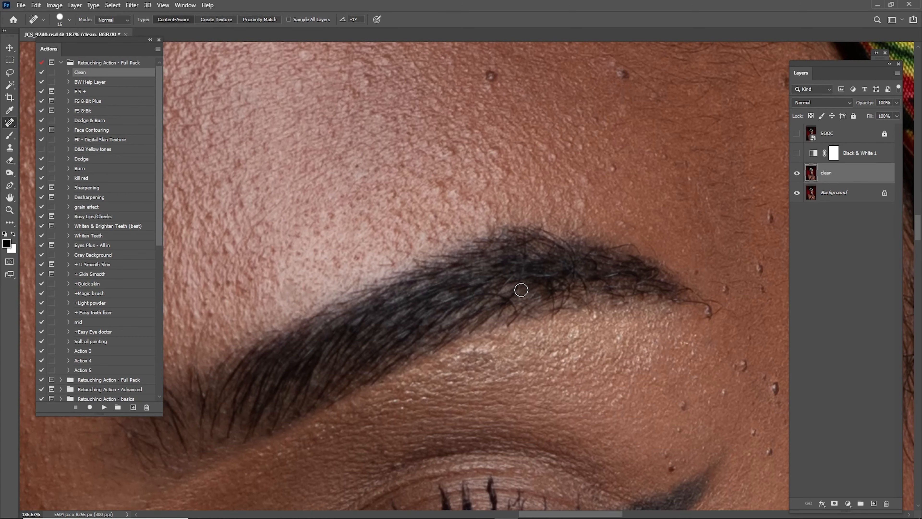
pyautogui.press('z')
pyautogui.moveTo(553, 145)
pyautogui.mouseDown()
pyautogui.moveTo(559, 264)
pyautogui.moveTo(479, 261)
pyautogui.mouseUp()
pyautogui.press('j')
pyautogui.hotkey('ctrl', '0')
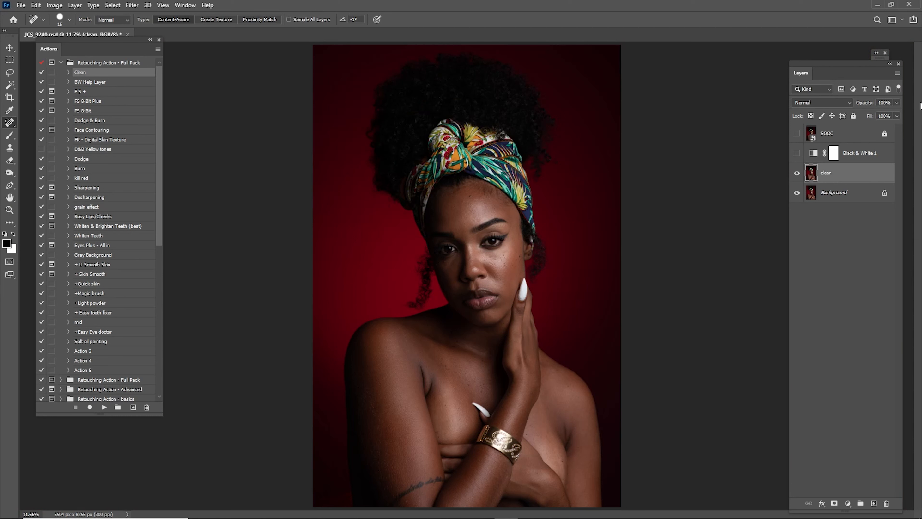
# - Start Liquify on the clean layer and shape the outer contour of the arm on the image's left with a brush up to size 1800
pyautogui.click(129, 11)
pyautogui.click(162, 78)
pyautogui.press(']')
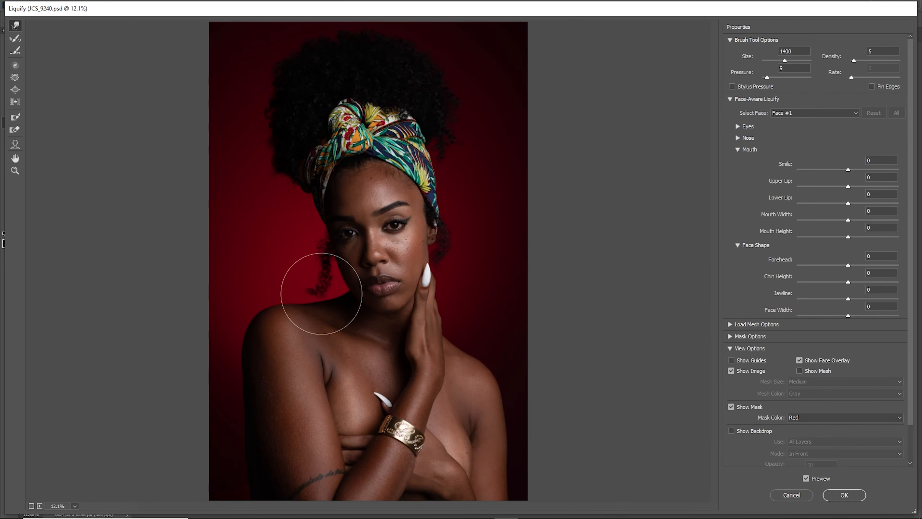
pyautogui.press(']')
pyautogui.press(']')
pyautogui.press(']')
pyautogui.press(']')
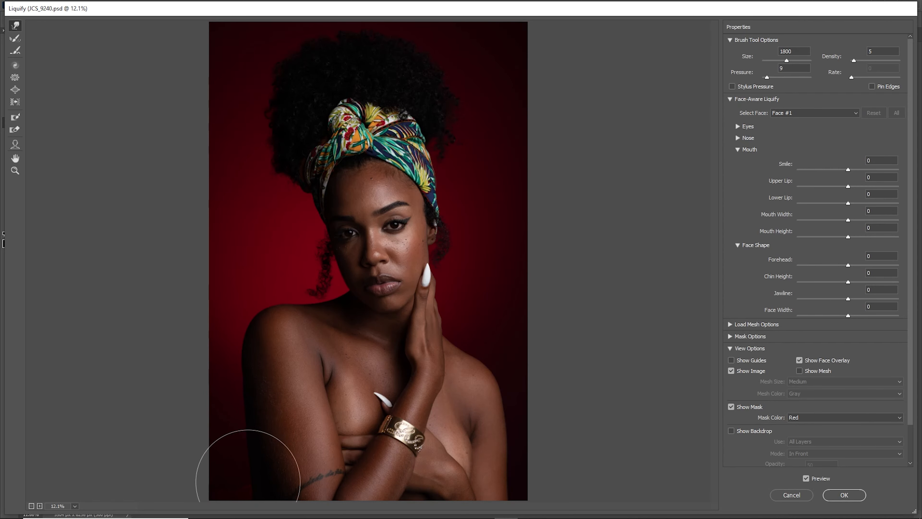
# - Refine the arm and shoulder contours on both sides of the body in Liquify with brush sizes 1500 and 1300
pyautogui.press('[')
pyautogui.press('[')
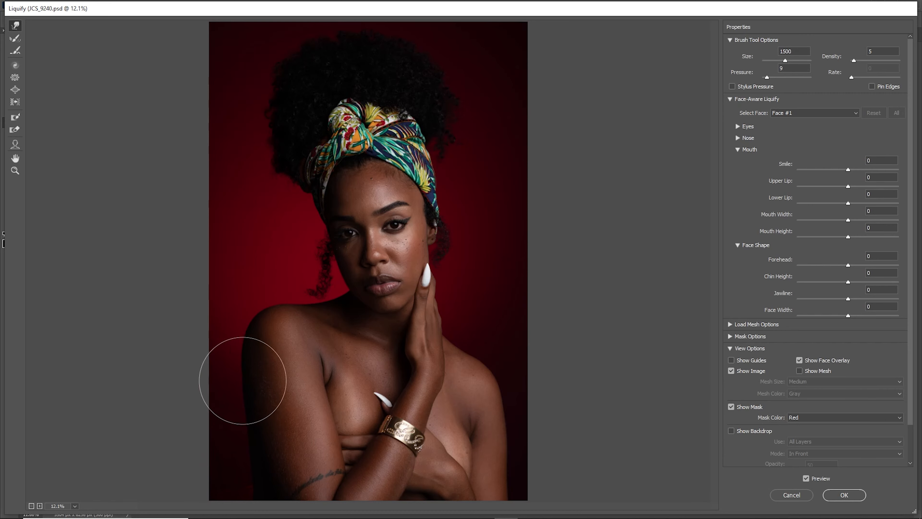
pyautogui.press('[')
pyautogui.press('[')
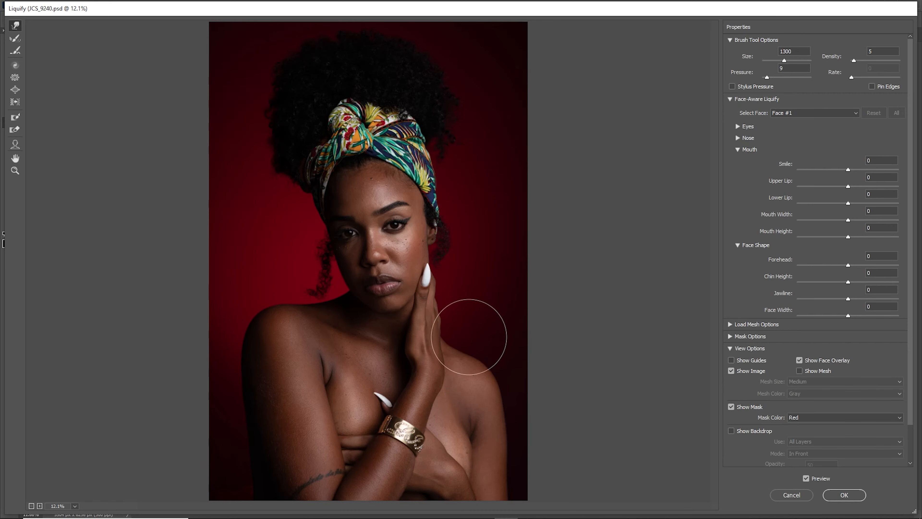
pyautogui.press('[')
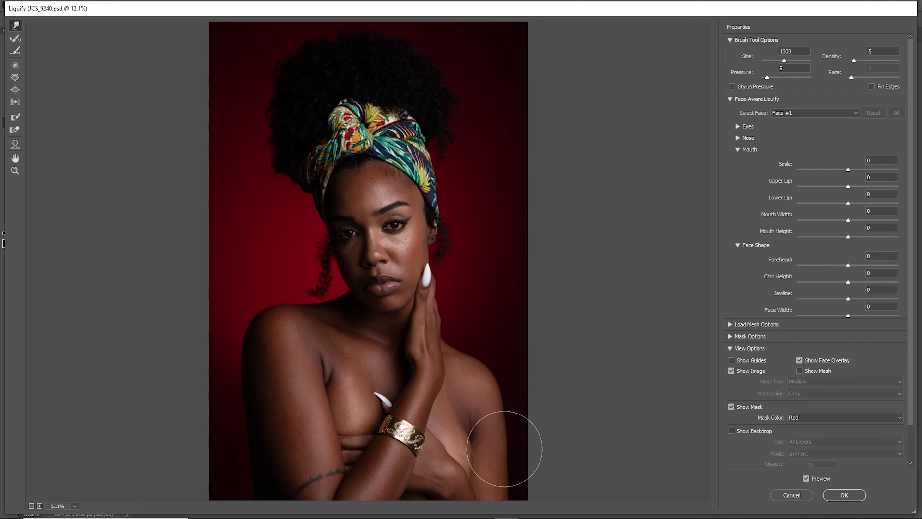
# - Finish the arm and chest contours in Liquify with brush sizes 1500 to 1300, compare with the unwarped image and apply the filter
pyautogui.press(']')
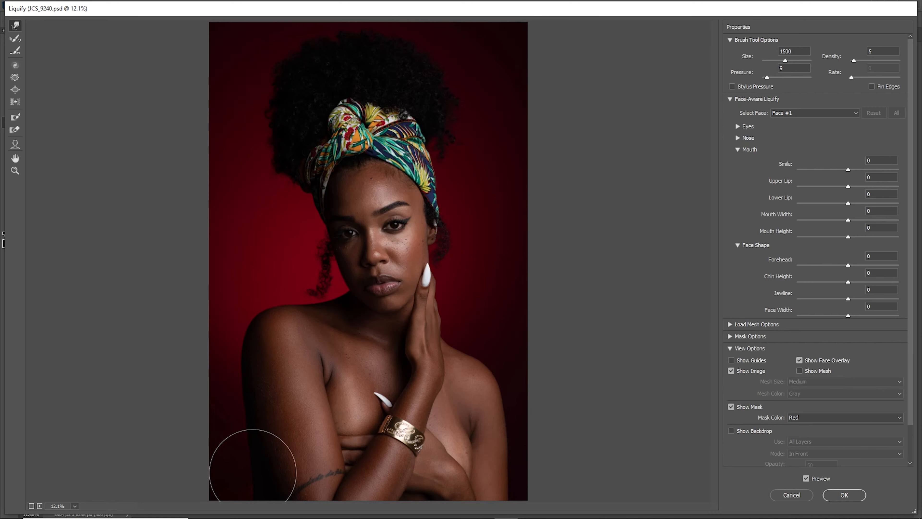
pyautogui.press(']')
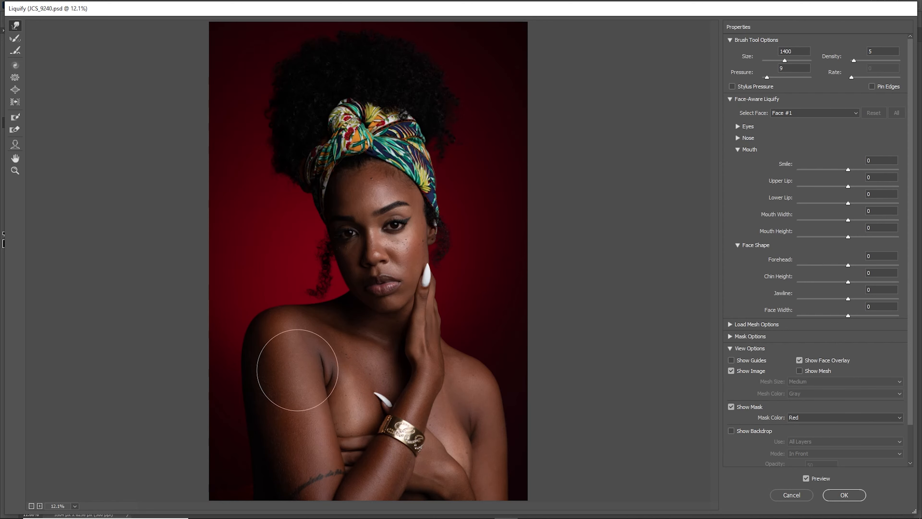
pyautogui.press('[')
pyautogui.press('[')
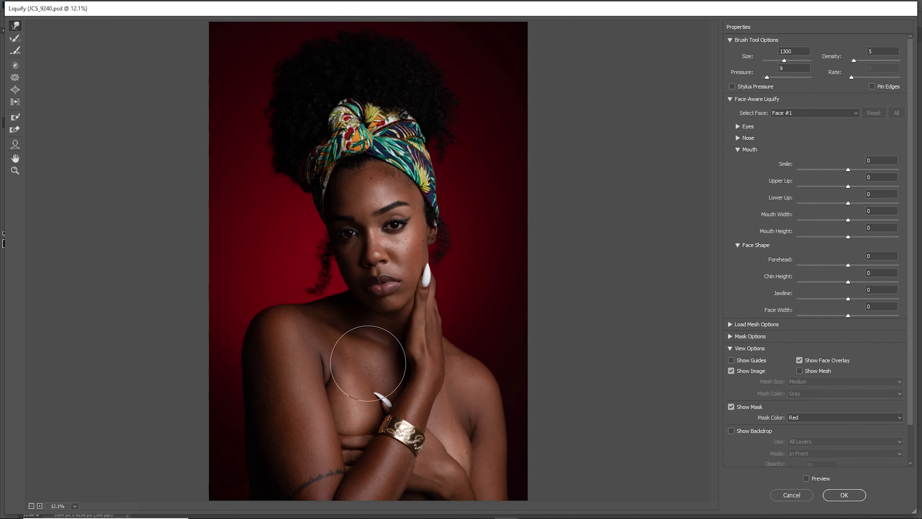
pyautogui.press('[')
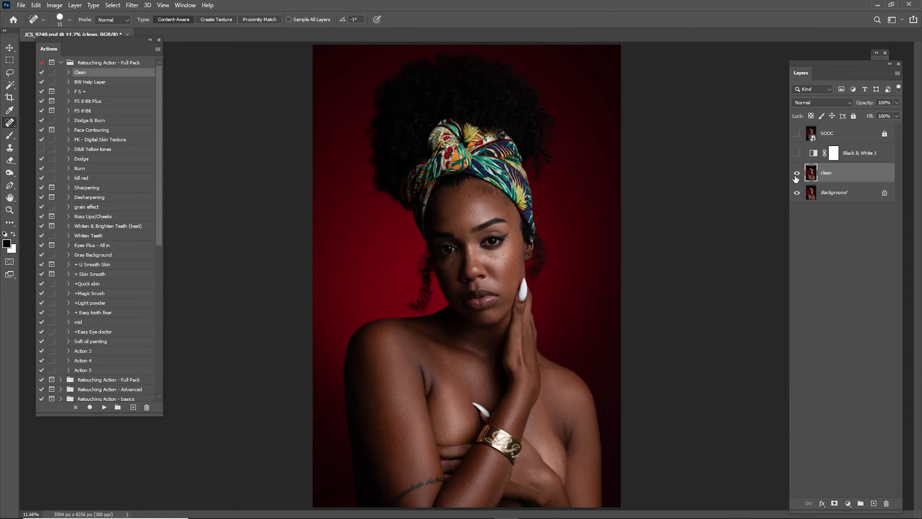
# - Trace the inner edge of the arm along the armpit crease with a Pen tool path
pyautogui.press('z')
pyautogui.moveTo(446, 414); pyautogui.dragTo(460, 410)
pyautogui.moveTo(505, 350); pyautogui.dragTo(542, 292)
pyautogui.moveTo(492, 199); pyautogui.dragTo(492, 191)
pyautogui.press('p')
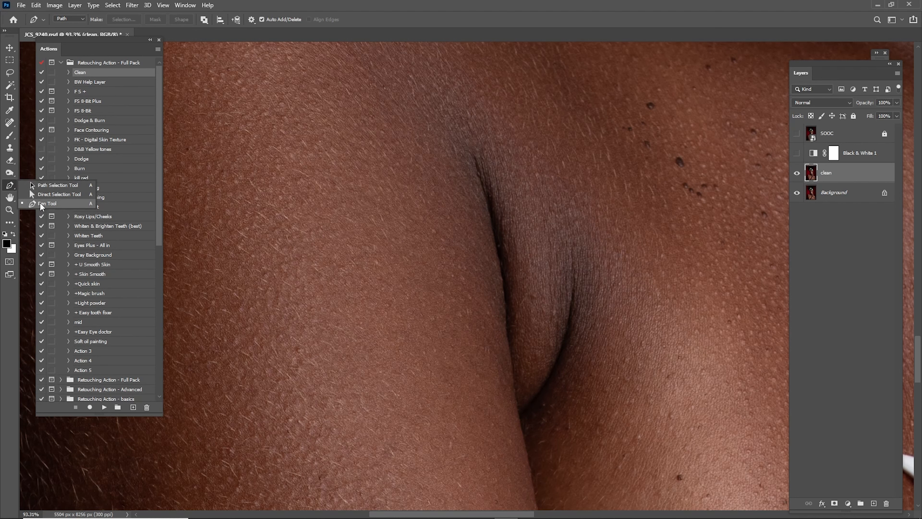
pyautogui.moveTo(520, 340); pyautogui.dragTo(500, 331)
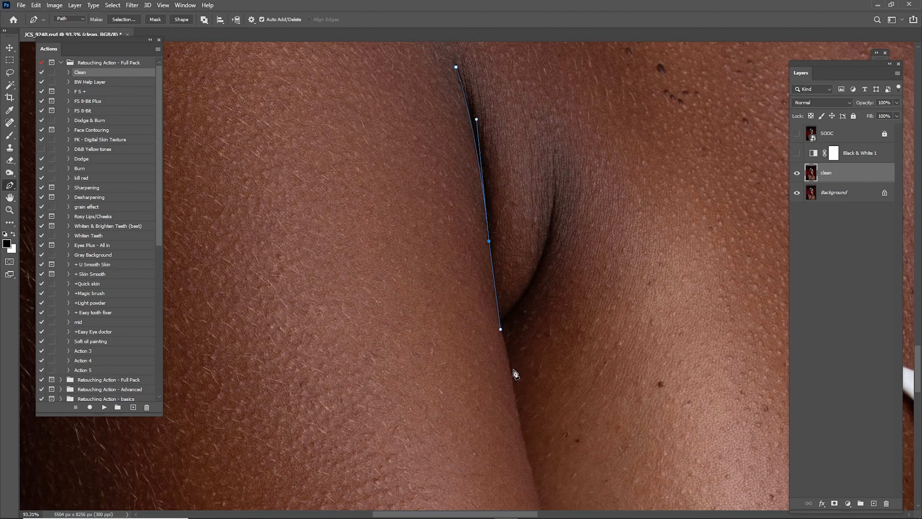
pyautogui.scroll(3, 516, 374)
pyautogui.moveTo(522, 409); pyautogui.dragTo(536, 468)
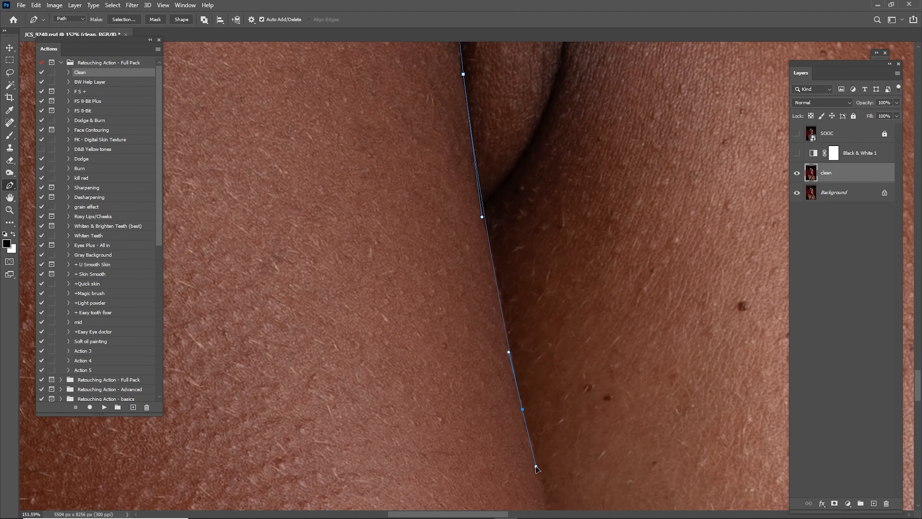
# - Close the pen path around the armpit fold and the adjoining chest skin
pyautogui.click(659, 435)
pyautogui.scroll(-4, 650, 363)
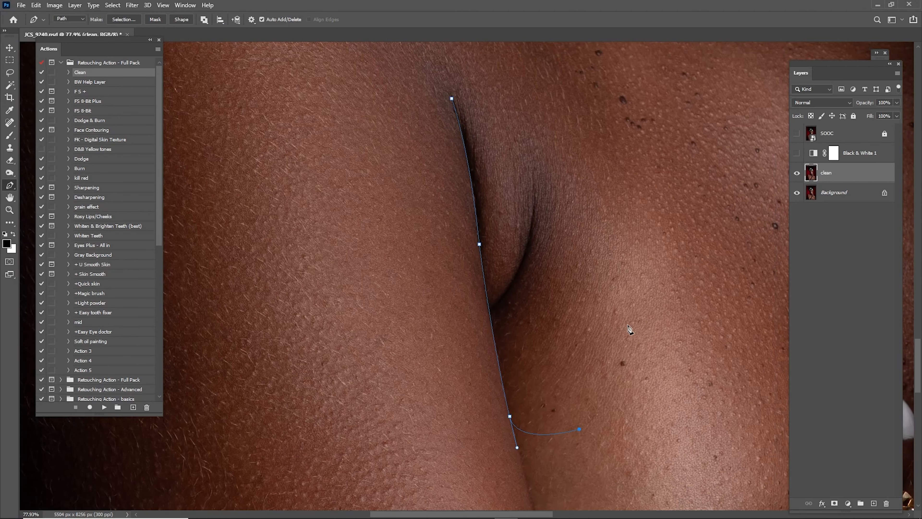
pyautogui.click(684, 258)
pyautogui.scroll(3, 654, 198)
pyautogui.hscroll(-2, 644, 190)
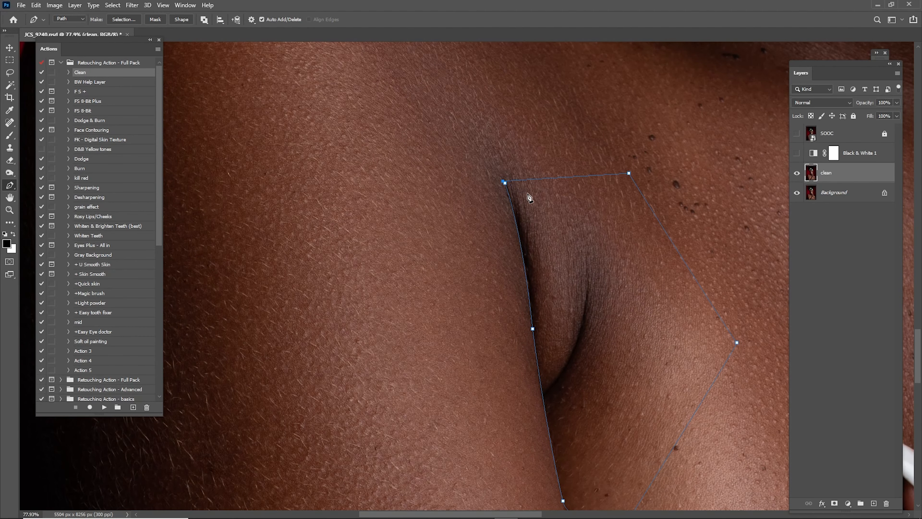
# - Convert the armpit path into a selection with a 2-pixel feather and copy the selected skin to a new layer
pyautogui.rightClick(531, 199)
pyautogui.click(568, 231)
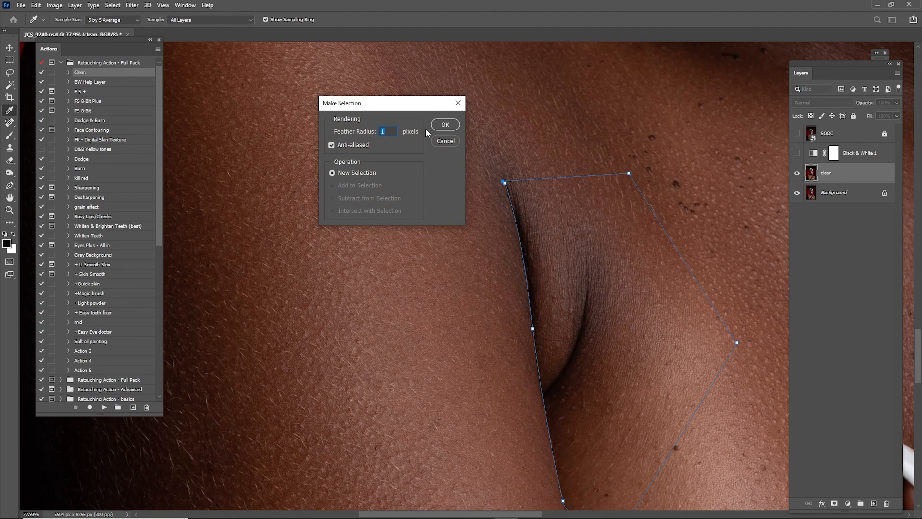
pyautogui.write('2')
pyautogui.click(445, 124)
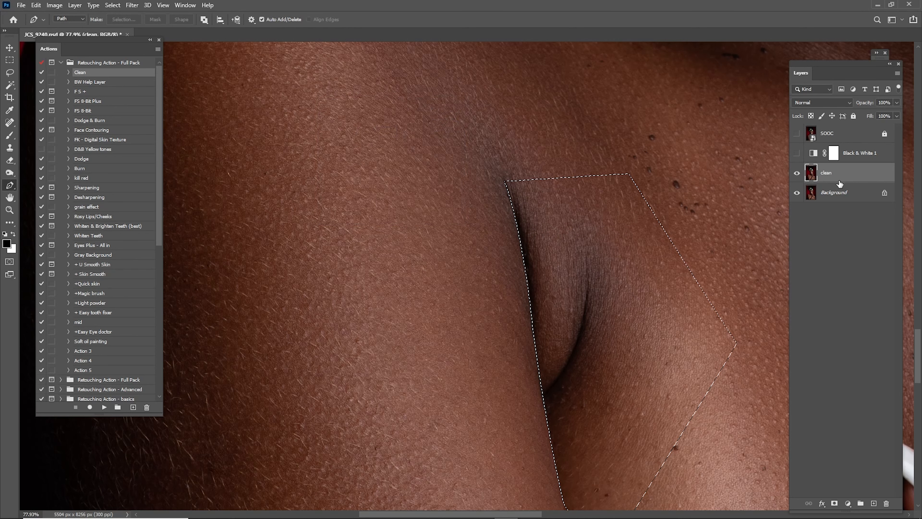
pyautogui.hotkey('ctrl', 'j')
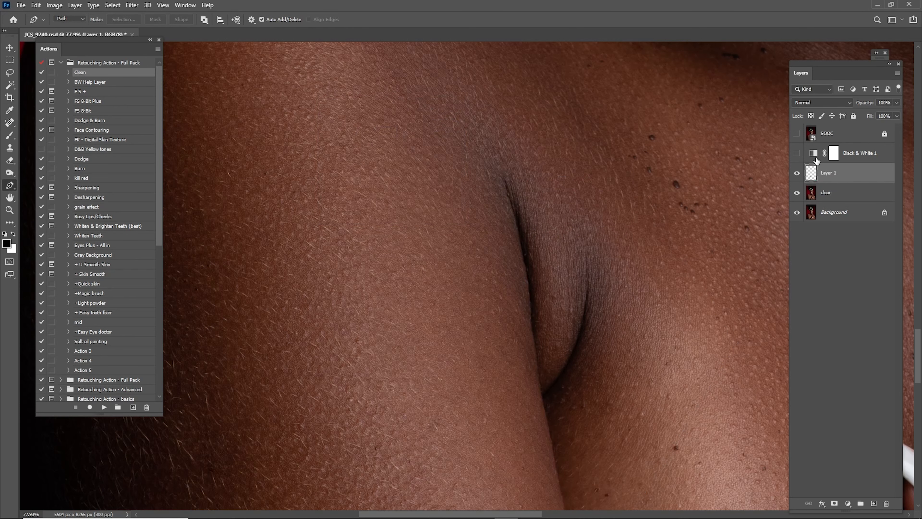
# - Check the copied armpit patch without the layers beneath it, and hide Layer 1
pyautogui.moveTo(796, 195); pyautogui.dragTo(795, 213)
pyautogui.press('z')
pyautogui.scroll(-5, 663, 258)
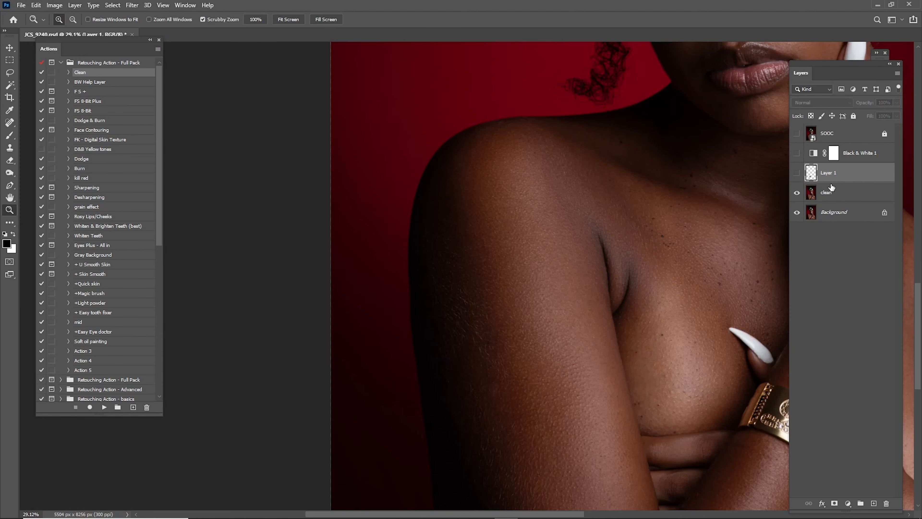
# - Merge the clean layer with the Background layer
pyautogui.click(806, 193)
pyautogui.hscroll(5, 741, 195)
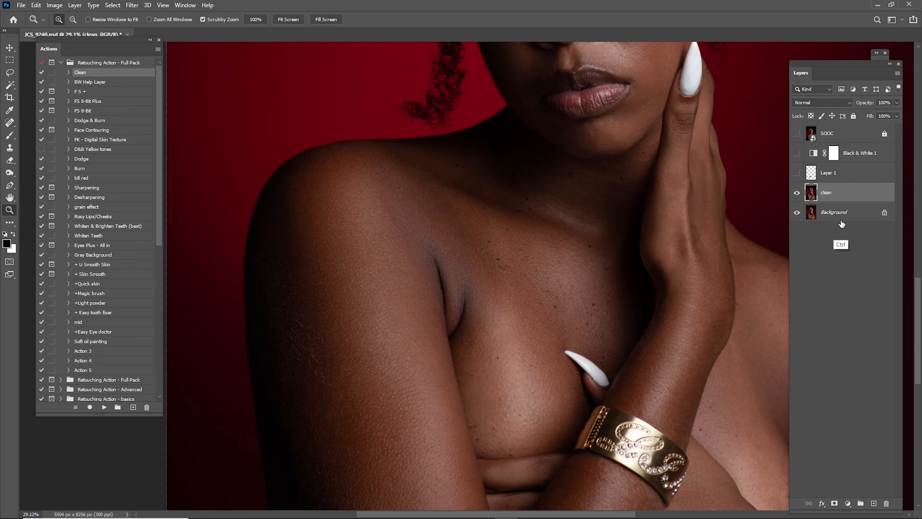
pyautogui.keyDown('ctrl'); pyautogui.click(835, 213); pyautogui.keyUp('ctrl')
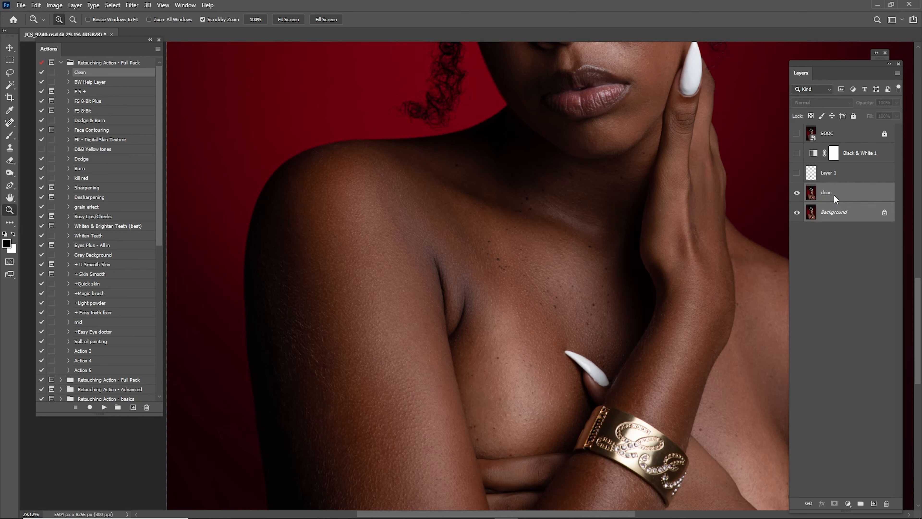
pyautogui.rightClick(834, 197)
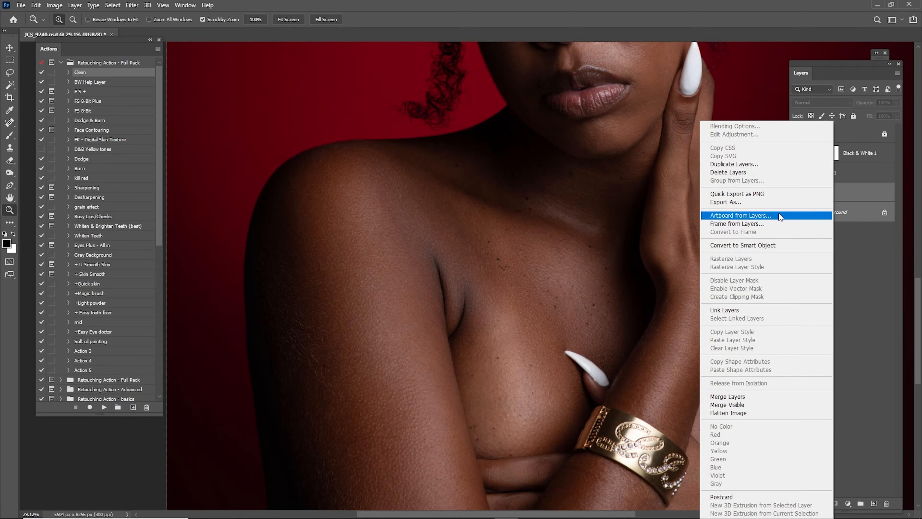
pyautogui.click(735, 396)
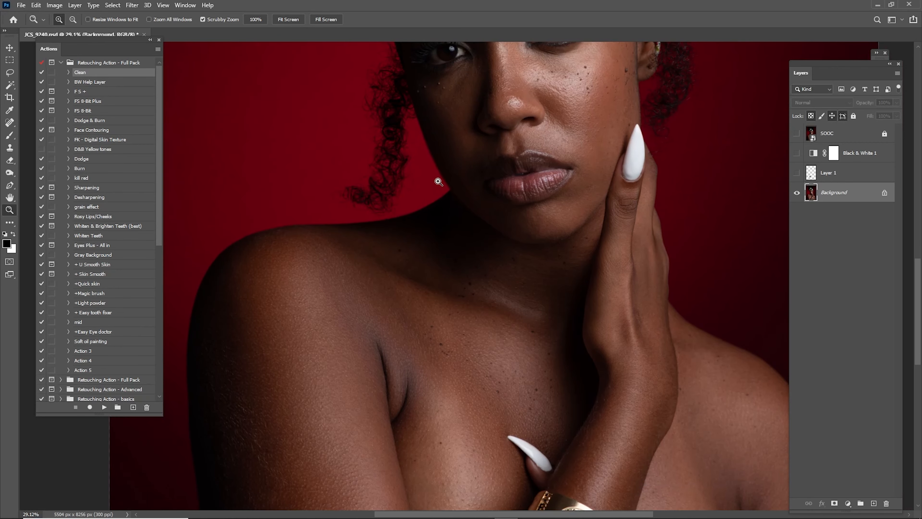
# - Delete the Black & White 1 adjustment layer and make Background the active layer
pyautogui.click(863, 156)
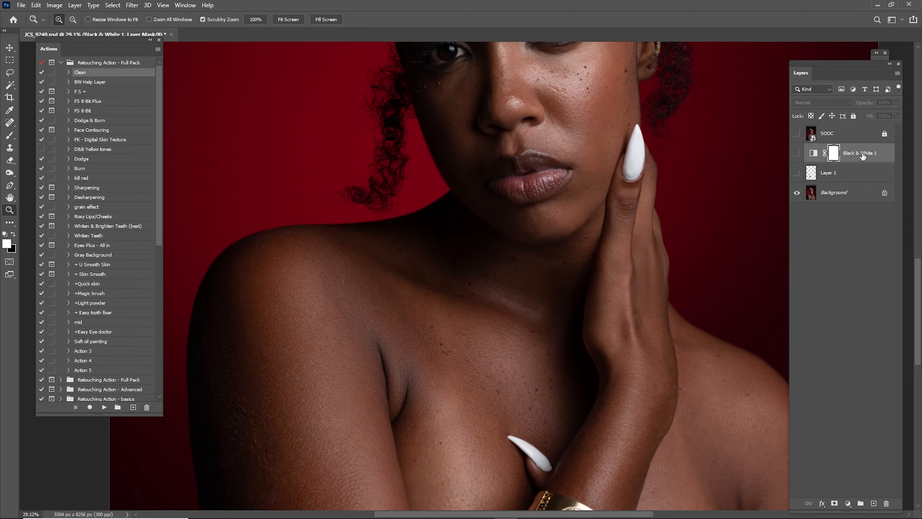
pyautogui.press('Delete')
pyautogui.click(831, 177)
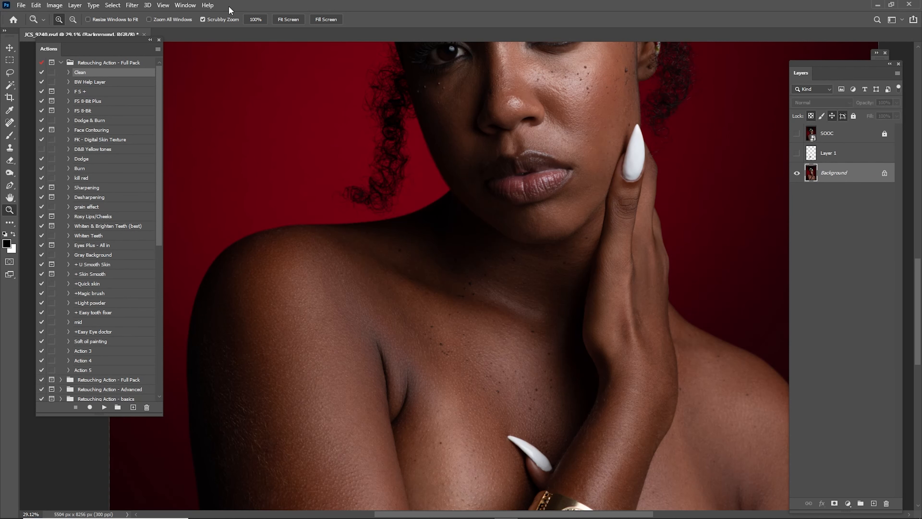
# - Run the F S + frequency separation action on the Background layer
pyautogui.hotkey('ctrl', '0')
pyautogui.click(92, 91)
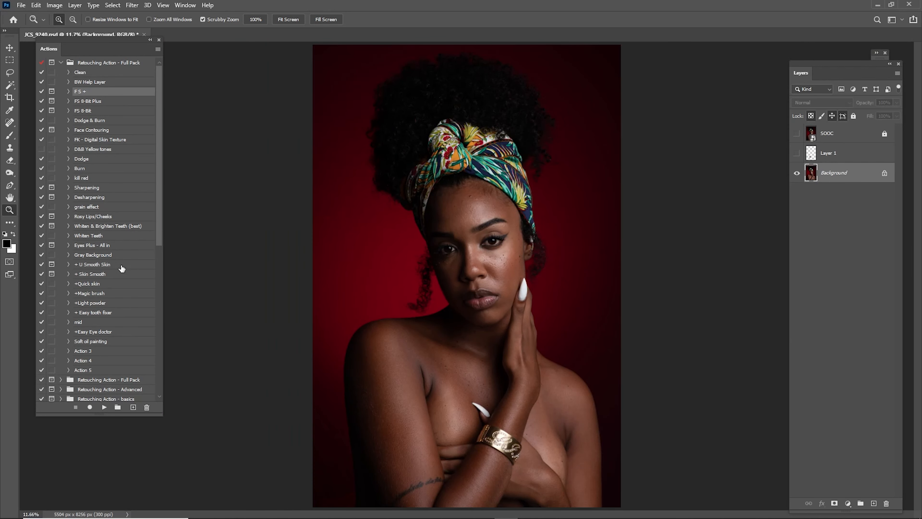
pyautogui.click(103, 408)
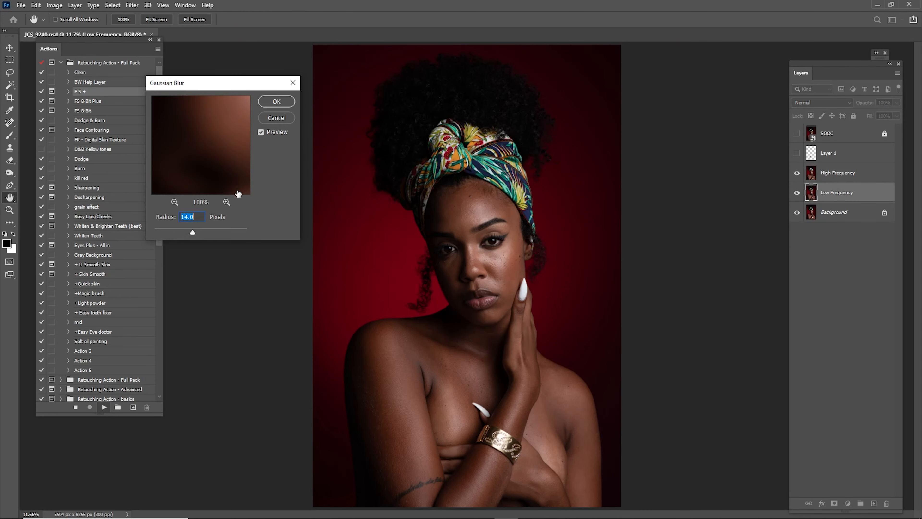
# - Inspect the face in the Gaussian Blur preview and apply a 12-pixel radius to the Low Frequency layer
pyautogui.click(174, 202)
pyautogui.click(175, 201)
pyautogui.moveTo(219, 150); pyautogui.dragTo(181, 193)
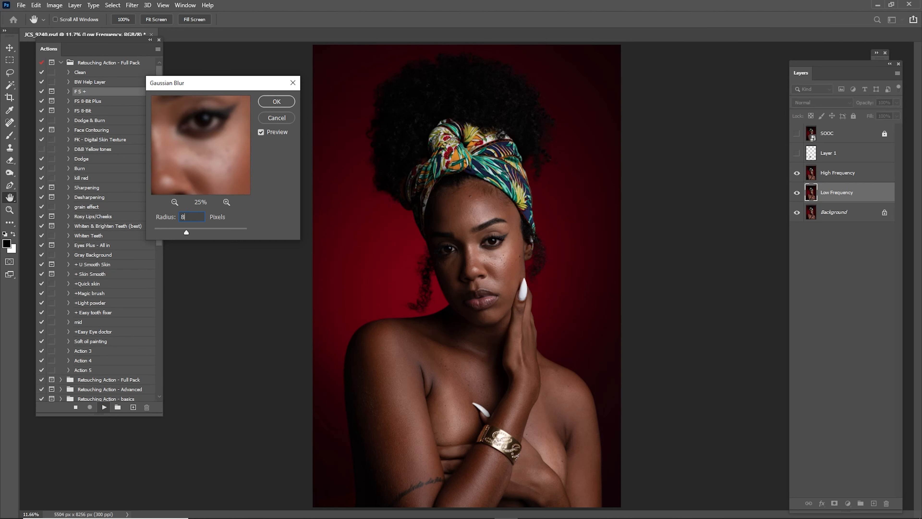
pyautogui.click(175, 202)
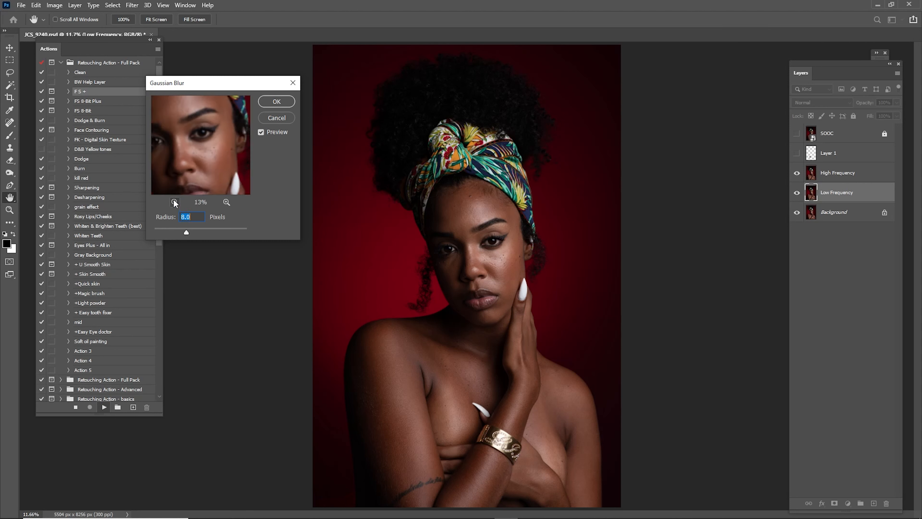
pyautogui.click(175, 202)
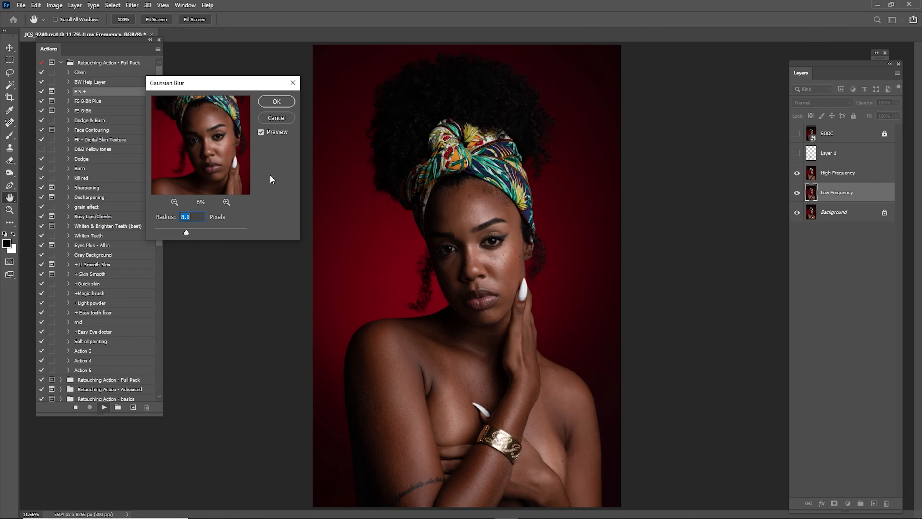
pyautogui.write('12')
pyautogui.press('Return')
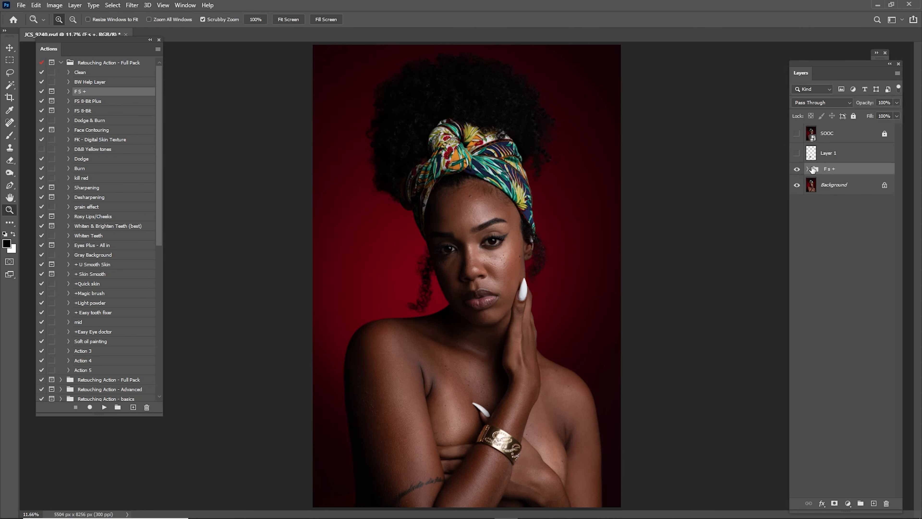
# - Expand the frequency separation group, make Low Frequency copy active and hide the High Frequency layer to view the face's tones
pyautogui.click(807, 169)
pyautogui.click(843, 225)
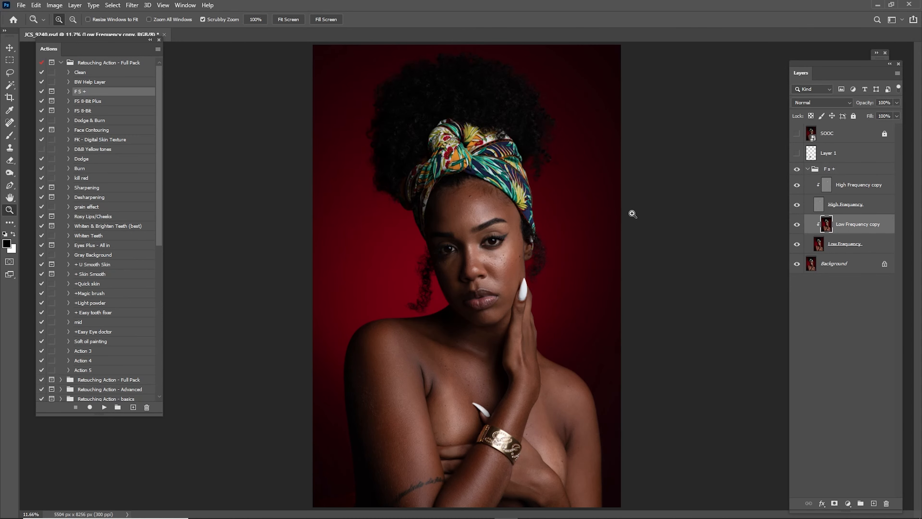
pyautogui.click(797, 206)
pyautogui.moveTo(502, 248); pyautogui.dragTo(557, 248)
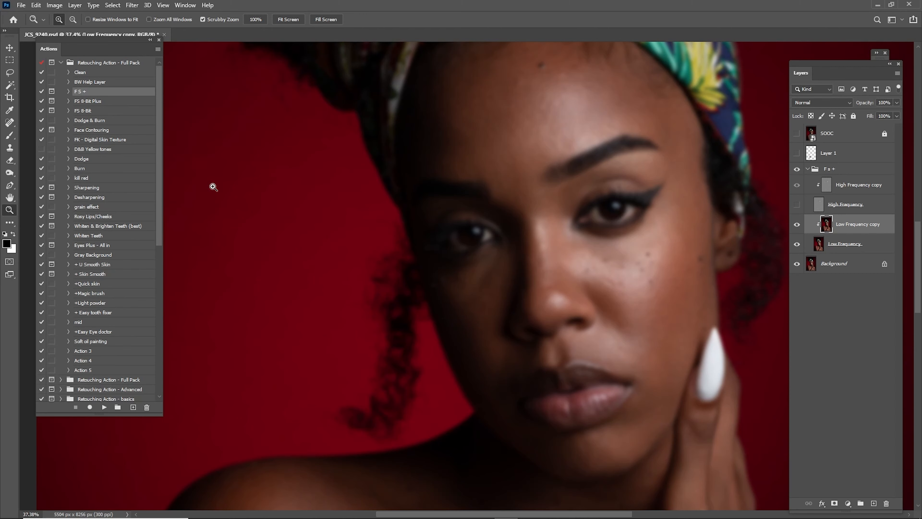
# - Choose the Mixer Brush Tool and review its Wet, Load, Mix and Flow settings
pyautogui.click(10, 135)
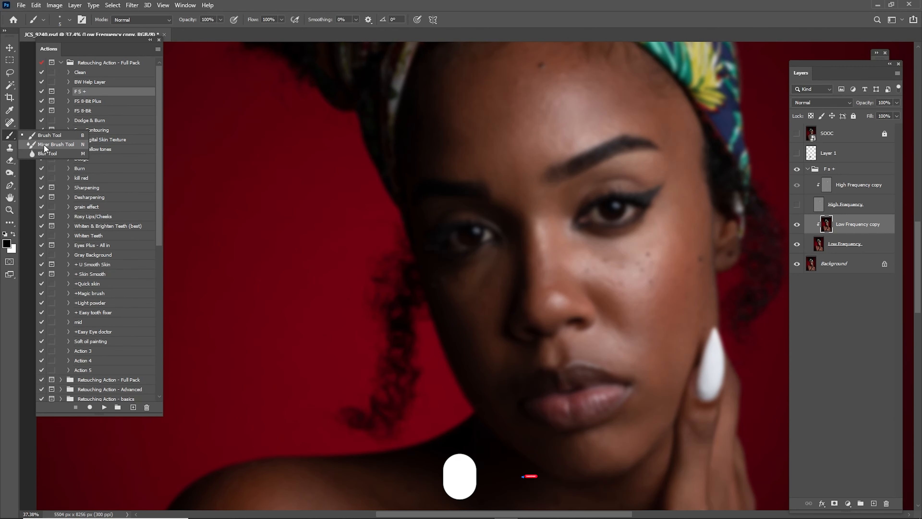
pyautogui.click(223, 19)
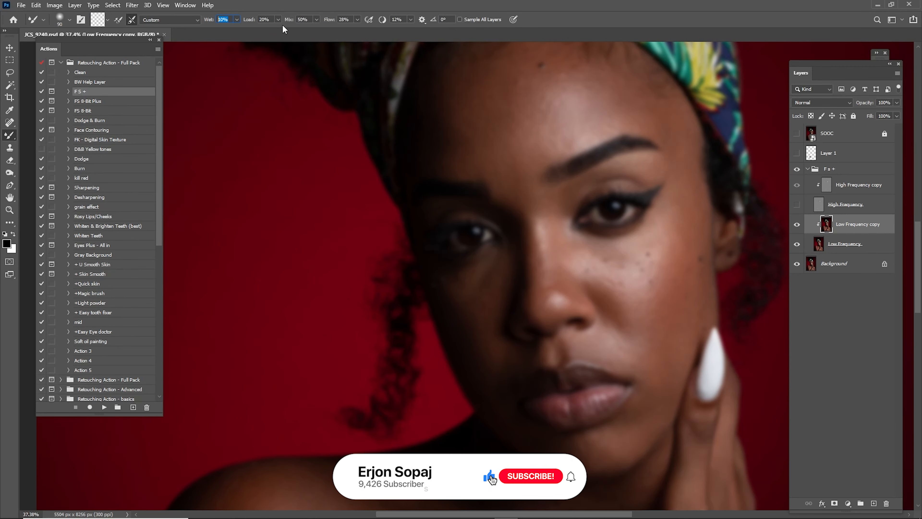
pyautogui.click(269, 20)
pyautogui.click(305, 20)
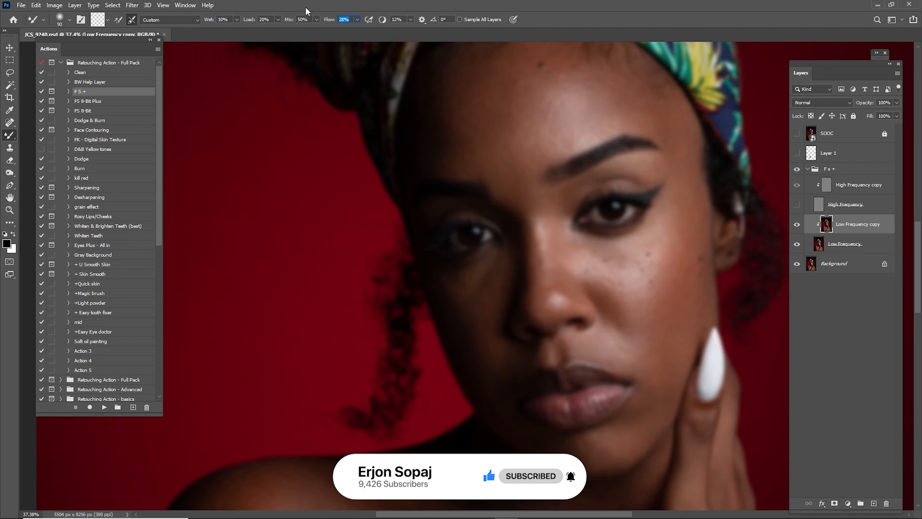
# - Enlarge the Mixer Brush to 250 px and blend the tones across the forehead and nose on Low Frequency copy
pyautogui.moveTo(521, 233); pyautogui.dragTo(528, 301)
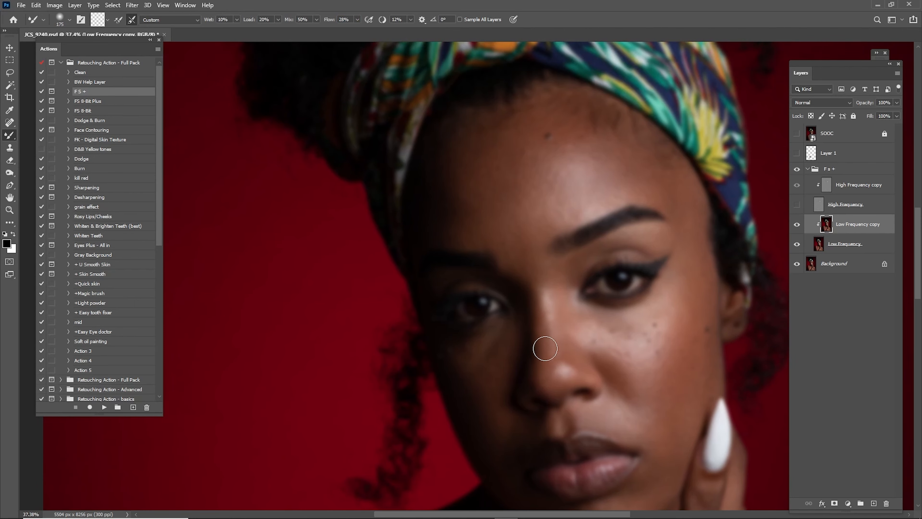
pyautogui.press(']')
pyautogui.press(']')
pyautogui.press(']')
pyautogui.press(']')
pyautogui.moveTo(520, 204); pyautogui.dragTo(521, 144)
pyautogui.press('[')
pyautogui.press('[')
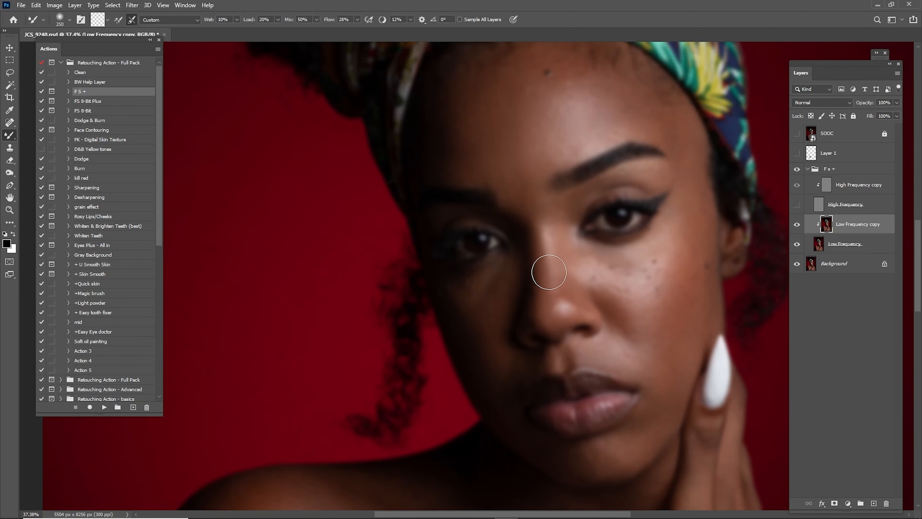
# - Blend the tones between the brows and along the brightly lit cheek and temple with a 300 px Mixer Brush
pyautogui.moveTo(548, 263); pyautogui.dragTo(582, 227)
pyautogui.moveTo(573, 176); pyautogui.dragTo(552, 274)
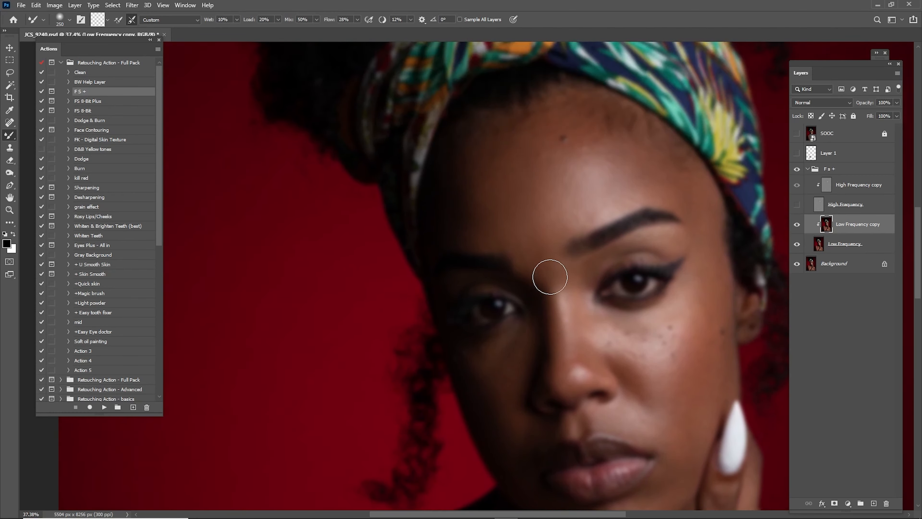
pyautogui.press(']')
pyautogui.press(']')
pyautogui.press('[')
pyautogui.moveTo(683, 258); pyautogui.dragTo(595, 226)
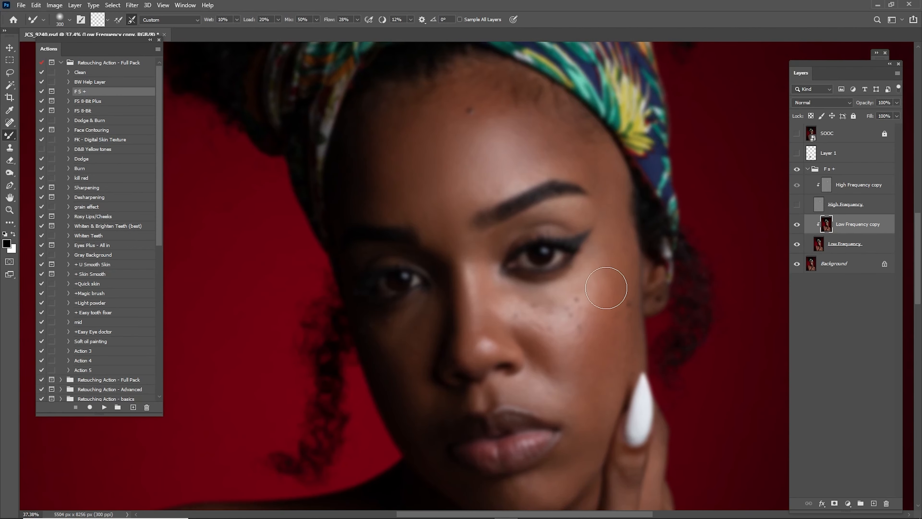
pyautogui.scroll(-4, 607, 289)
pyautogui.scroll(3, 617, 209)
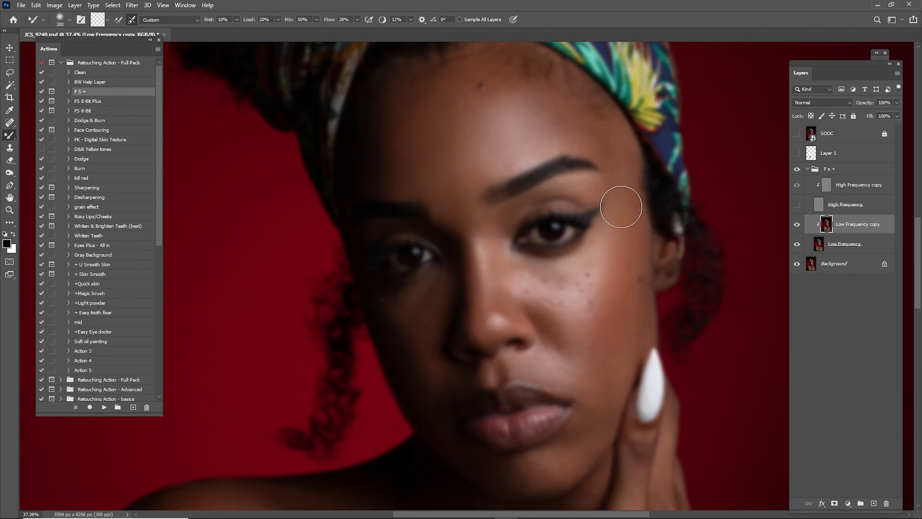
pyautogui.scroll(2, 603, 153)
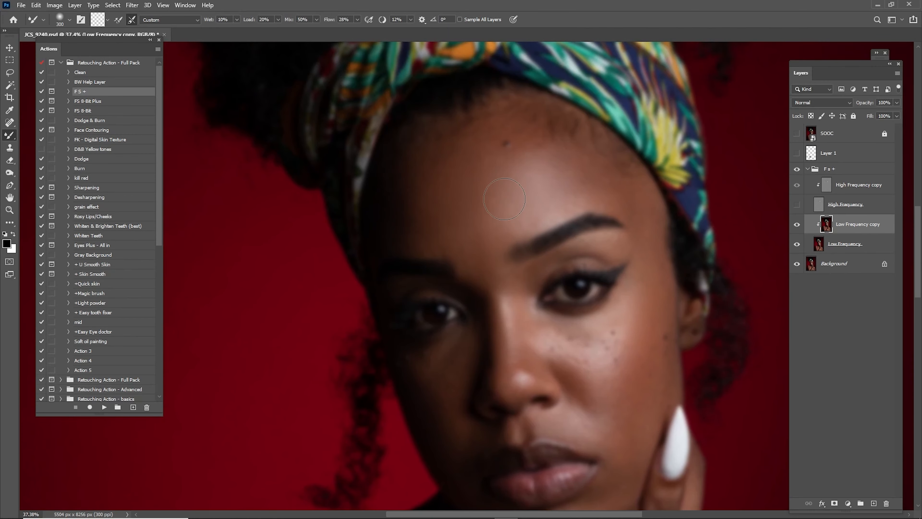
# - Smooth the shadowed cheek with a 250 px Mixer Brush and the cheek beside the mouth at 300 px
pyautogui.press(']')
pyautogui.scroll(-4, 502, 247)
pyautogui.press('[')
pyautogui.press('[')
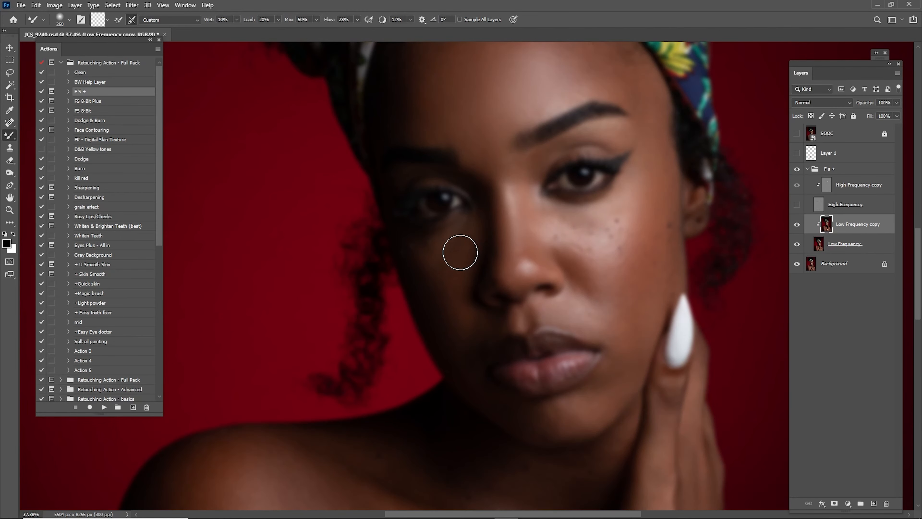
pyautogui.moveTo(457, 295)
pyautogui.mouseDown()
pyautogui.moveTo(535, 182)
pyautogui.moveTo(578, 228)
pyautogui.moveTo(567, 275)
pyautogui.mouseUp()
pyautogui.press(']')
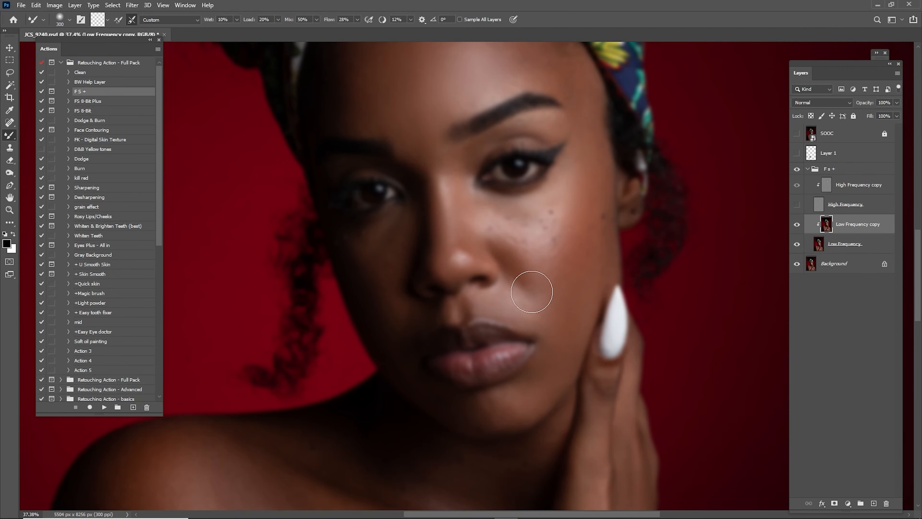
pyautogui.moveTo(537, 213); pyautogui.dragTo(559, 250)
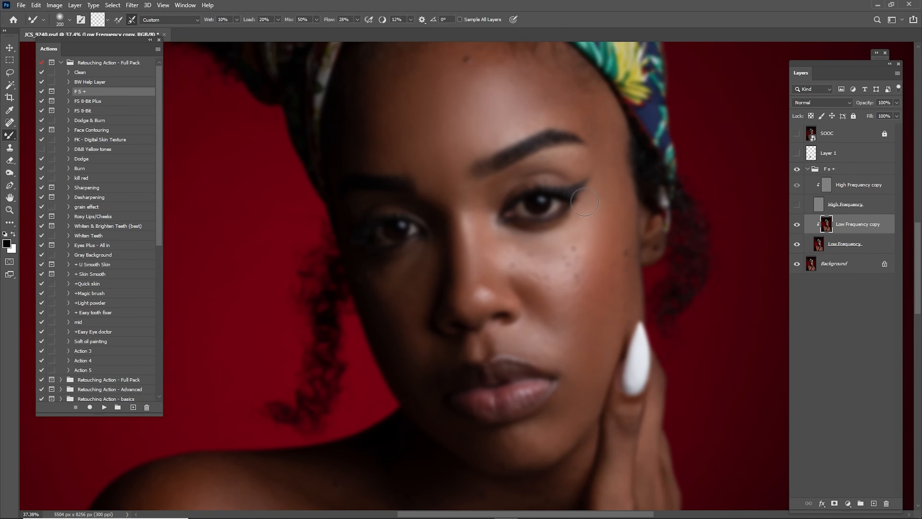
# - Blend the skin beside the eye at 200 px, the forehead highlight from 400 px, and the lit cheek at 250 px
pyautogui.moveTo(584, 202); pyautogui.dragTo(578, 260)
pyautogui.press(']')
pyautogui.press(']')
pyautogui.press(']')
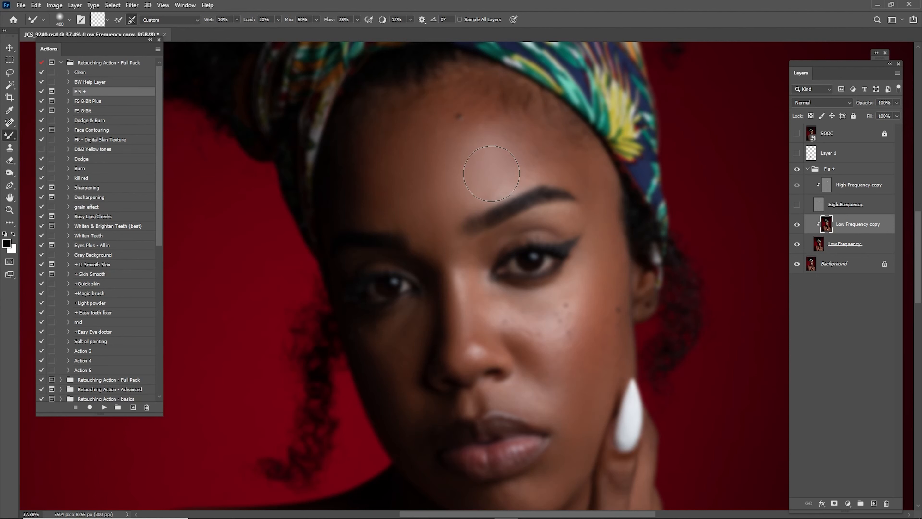
pyautogui.press(']')
pyautogui.press(']')
pyautogui.moveTo(586, 169); pyautogui.dragTo(580, 120)
pyautogui.press('[')
pyautogui.press('[')
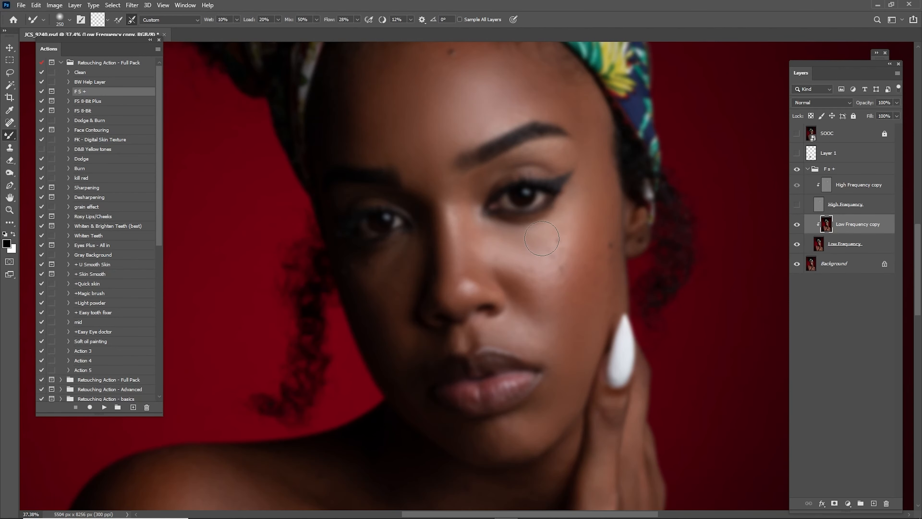
# - Blend the shadowed cheek at 250 px and the darker side of the forehead with a 300 px Mixer Brush
pyautogui.moveTo(443, 263); pyautogui.dragTo(465, 237)
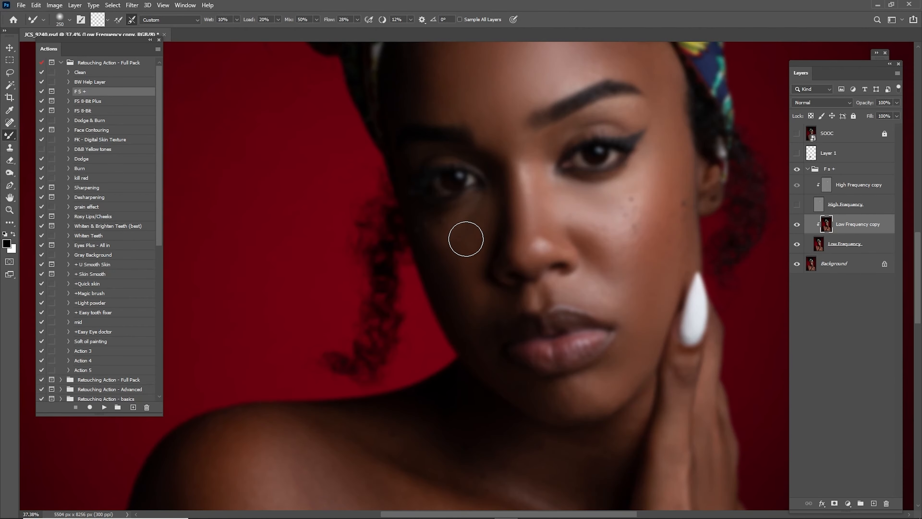
pyautogui.moveTo(500, 196); pyautogui.dragTo(495, 323)
pyautogui.press(']')
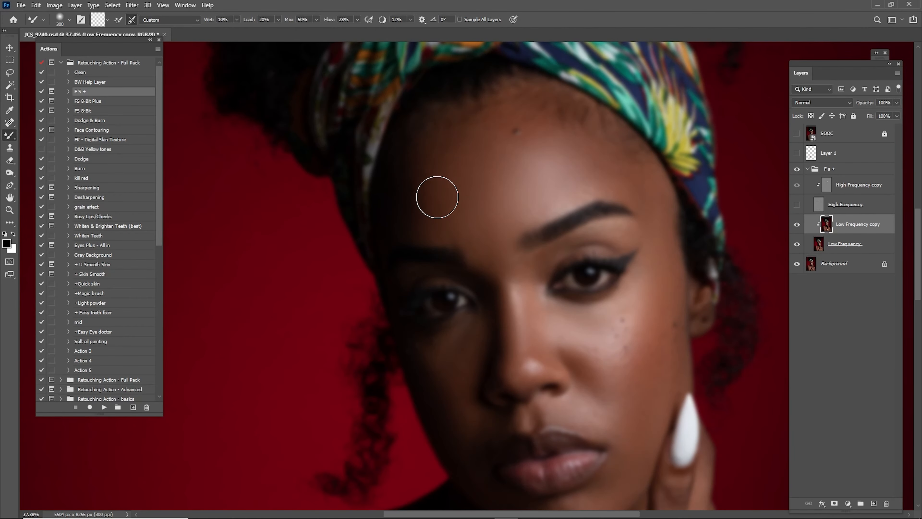
pyautogui.press(']')
pyautogui.press('[')
# - Compare the face with and without Low Frequency copy while High Frequency is shown, then return to the tones-only view
pyautogui.click(797, 205)
pyautogui.click(796, 224)
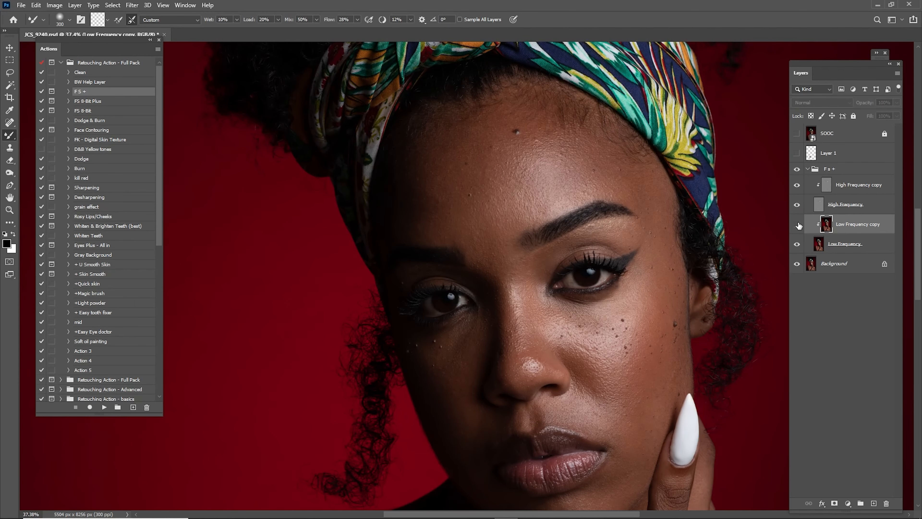
pyautogui.click(797, 224)
pyautogui.click(799, 224)
pyautogui.click(799, 224)
pyautogui.click(797, 205)
# - Smooth the shadowed under-eye area with a 200 px Mixer Brush and the lips at 150 px
pyautogui.moveTo(509, 305); pyautogui.dragTo(556, 155)
pyautogui.press('[')
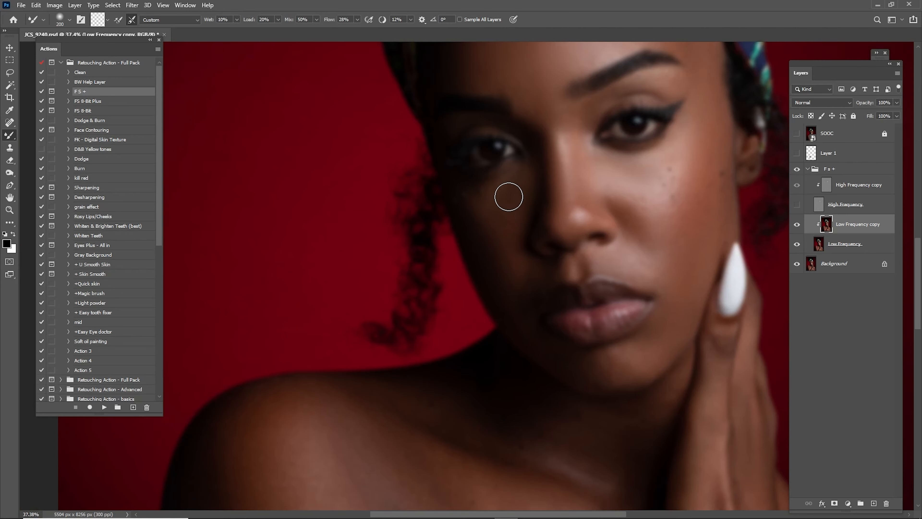
pyautogui.moveTo(542, 279); pyautogui.dragTo(514, 218)
pyautogui.press('[')
pyautogui.press('[')
pyautogui.press('[')
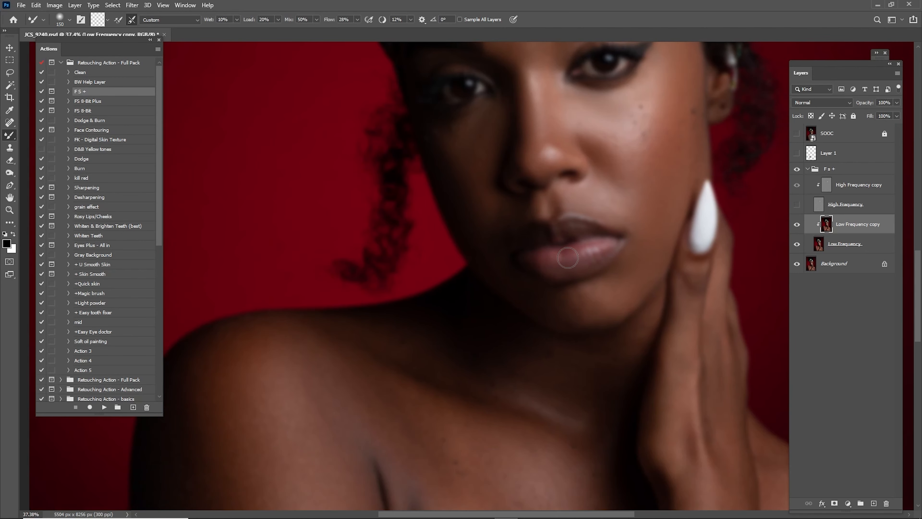
# - Blend the skin around the mouth at 200 px and the chin and lower cheek with a 250 px Mixer Brush
pyautogui.moveTo(623, 209); pyautogui.dragTo(574, 250)
pyautogui.press(']')
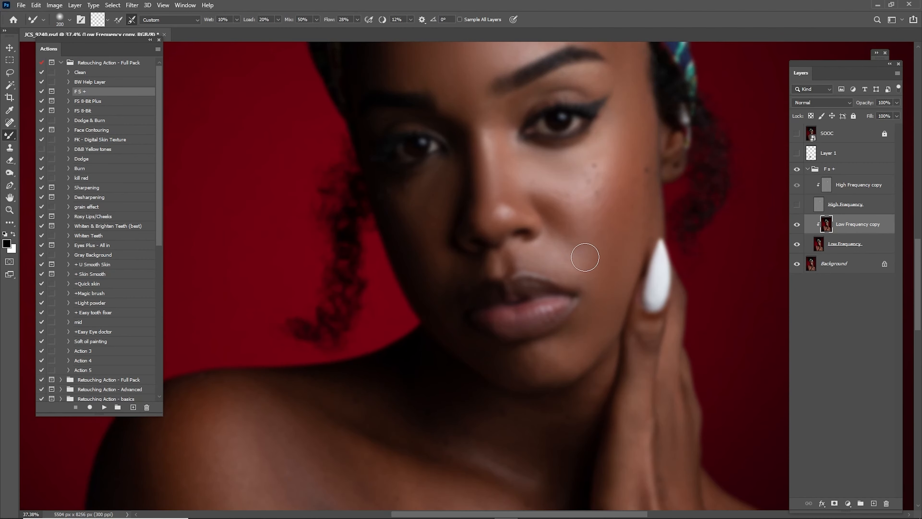
pyautogui.press(']')
pyautogui.moveTo(578, 336); pyautogui.dragTo(618, 240)
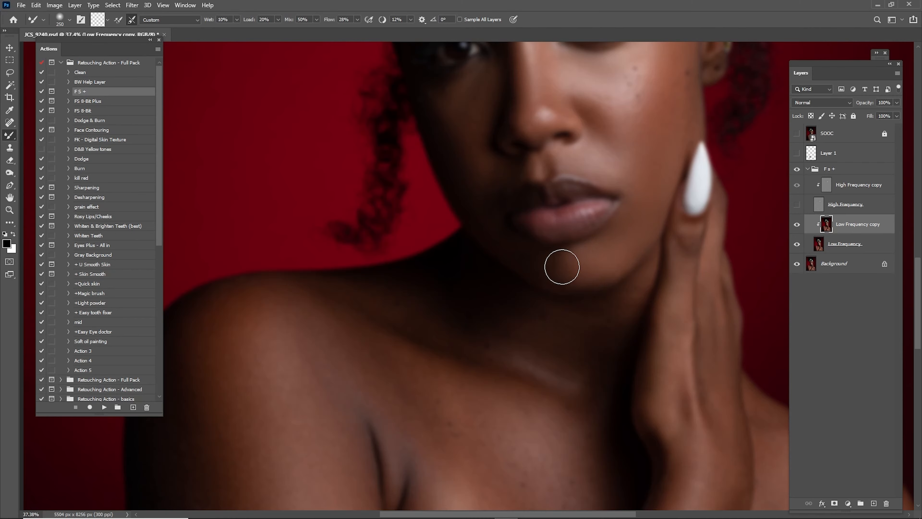
pyautogui.moveTo(630, 156); pyautogui.dragTo(601, 247)
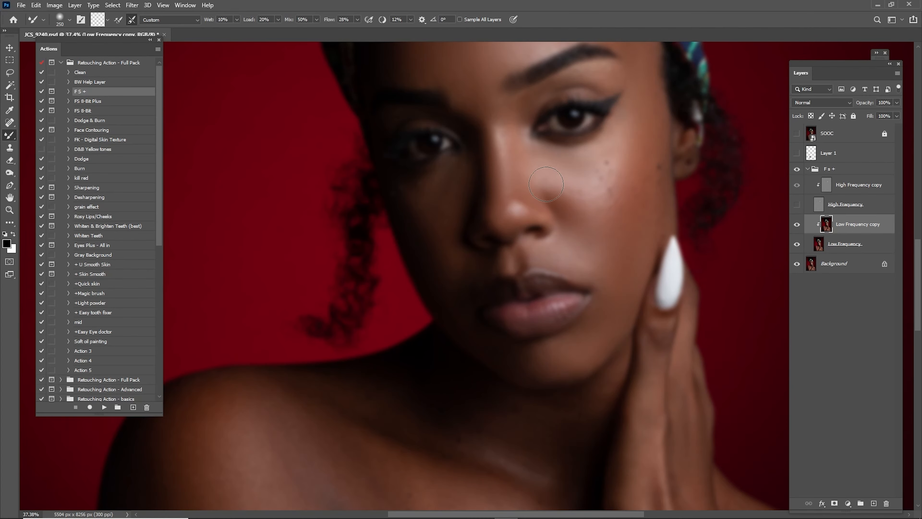
# - Refine the tones around the nose bridge and inner eye corner with a 175 px Mixer Brush
pyautogui.press(']')
pyautogui.moveTo(621, 168); pyautogui.dragTo(650, 236)
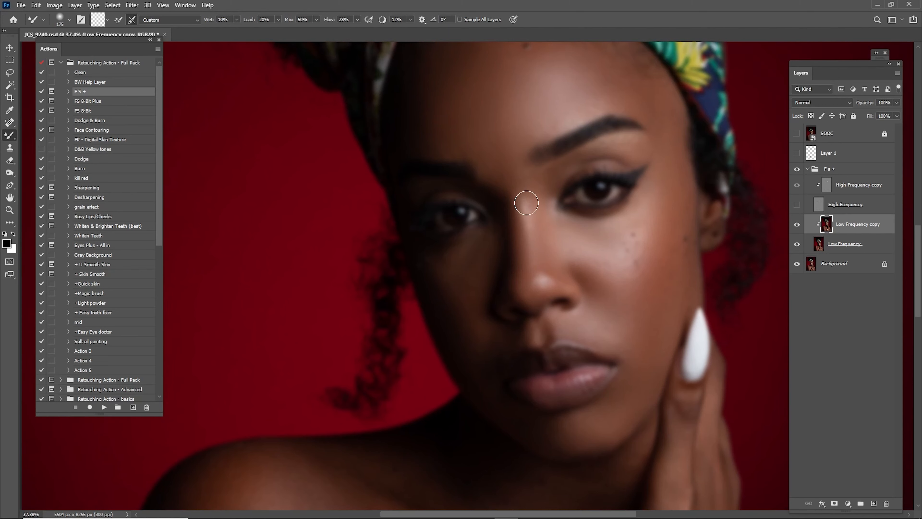
pyautogui.press(']')
# - Show High Frequency and compare the face before and after the tone blending, then hide the texture again
pyautogui.click(797, 205)
pyautogui.click(798, 211)
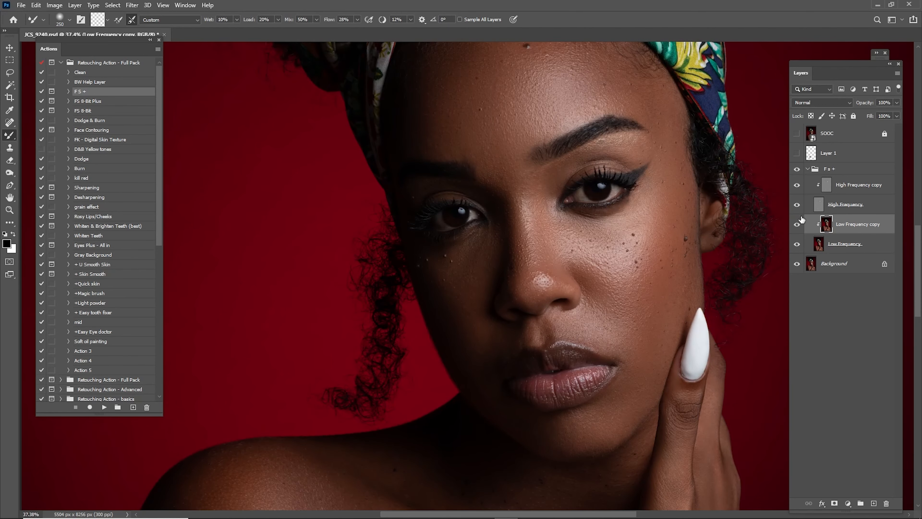
pyautogui.click(800, 226)
pyautogui.click(802, 226)
pyautogui.click(797, 207)
# - Blend the tones of the raised hand and wrist down to the bracelet with a 300 px Mixer Brush
pyautogui.moveTo(628, 307); pyautogui.dragTo(586, 338)
pyautogui.moveTo(584, 367); pyautogui.dragTo(487, 167)
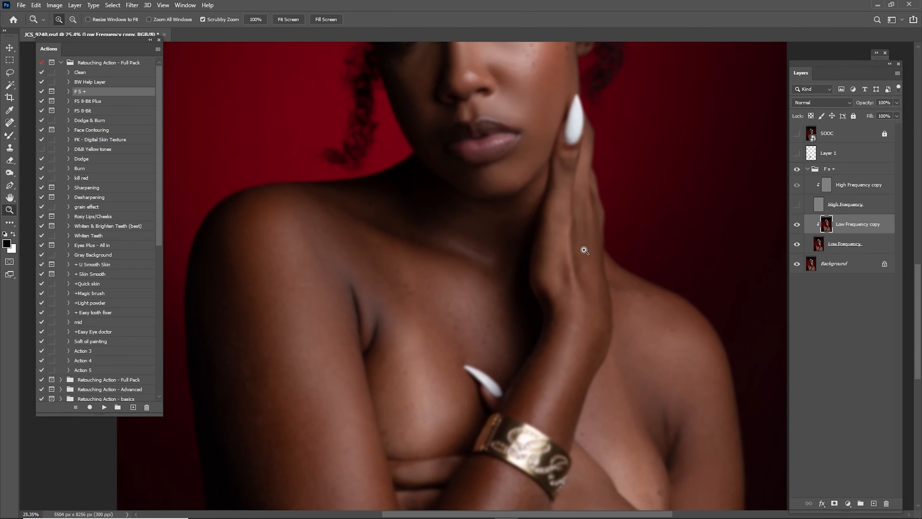
pyautogui.moveTo(582, 249); pyautogui.dragTo(597, 281)
pyautogui.press('b')
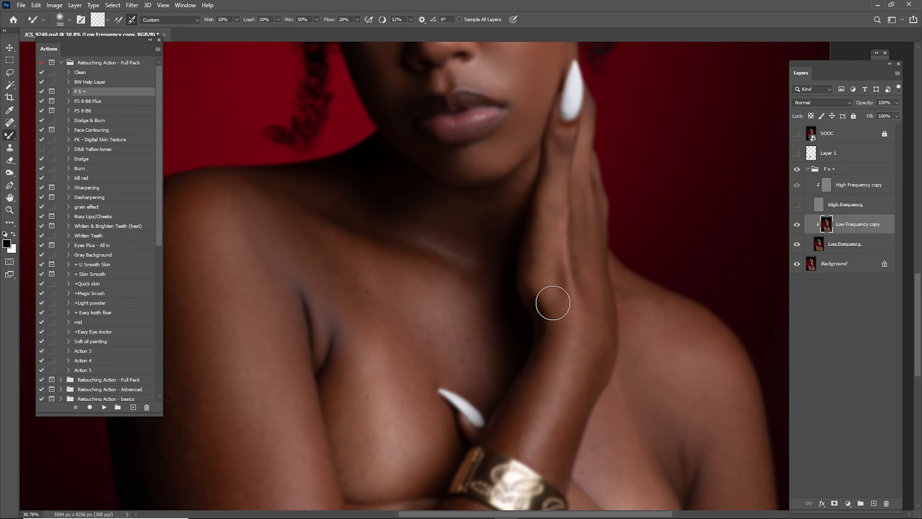
pyautogui.moveTo(553, 428); pyautogui.dragTo(559, 288)
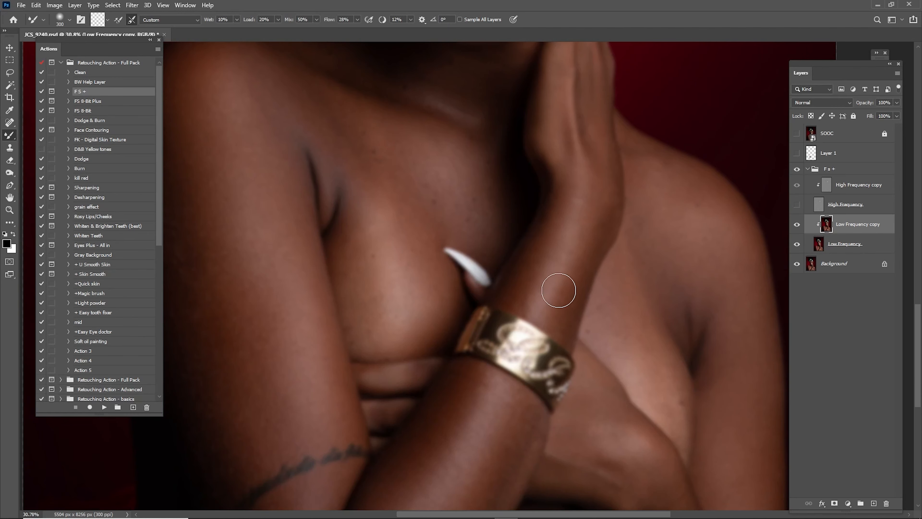
pyautogui.moveTo(506, 221); pyautogui.dragTo(559, 218)
# - Smooth the tattooed upper arm and its shoulder, enlarging the Mixer Brush to 400 px
pyautogui.moveTo(434, 252); pyautogui.dragTo(615, 253)
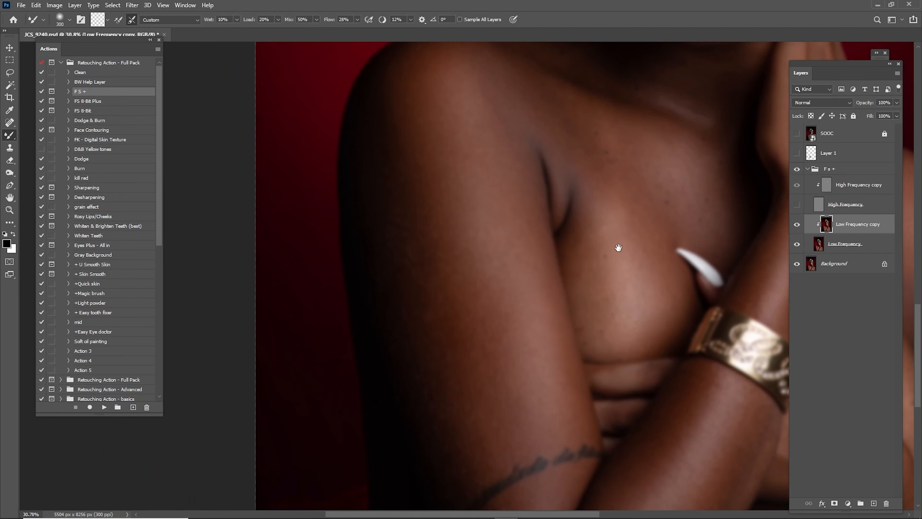
pyautogui.moveTo(549, 275); pyautogui.dragTo(599, 209)
pyautogui.scroll(-2, 588, 221)
pyautogui.moveTo(533, 235); pyautogui.dragTo(530, 283)
pyautogui.press(']')
pyautogui.press(']')
pyautogui.press(']')
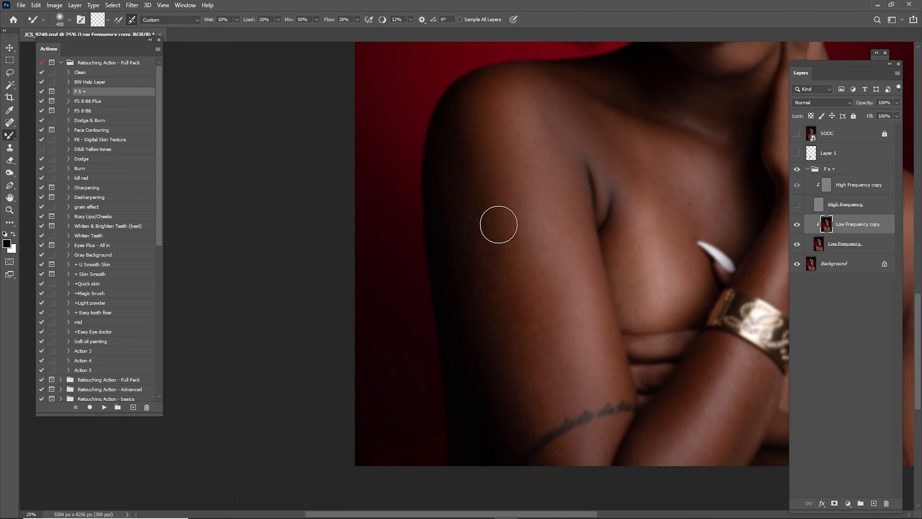
# - Even out the shadow transition along the tattooed upper arm with a 700 px Mixer Brush
pyautogui.press(']')
pyautogui.moveTo(536, 267)
pyautogui.mouseDown()
pyautogui.moveTo(559, 279)
pyautogui.moveTo(561, 314)
pyautogui.moveTo(537, 275)
pyautogui.mouseUp()
pyautogui.moveTo(476, 156); pyautogui.dragTo(477, 172)
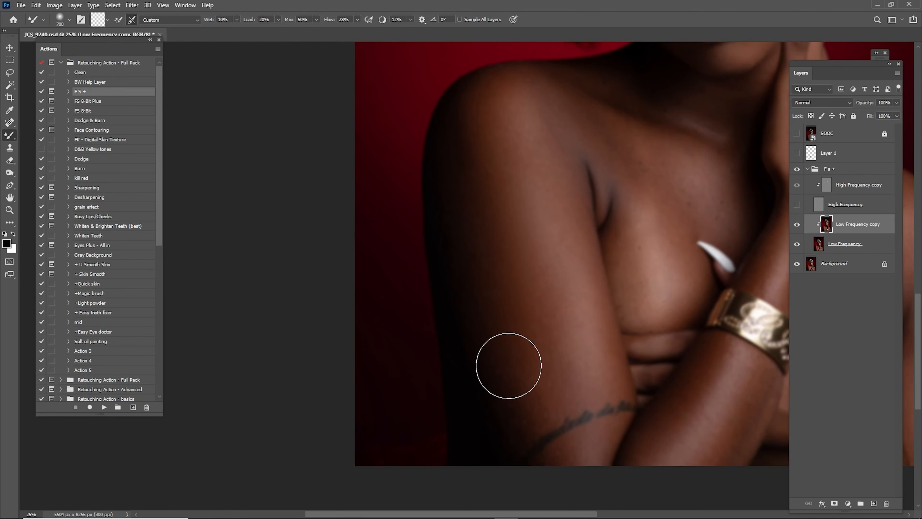
pyautogui.moveTo(508, 366); pyautogui.dragTo(514, 344)
pyautogui.moveTo(491, 154)
pyautogui.mouseDown()
pyautogui.moveTo(483, 131)
pyautogui.moveTo(536, 128)
pyautogui.moveTo(534, 156)
pyautogui.moveTo(486, 167)
pyautogui.mouseUp()
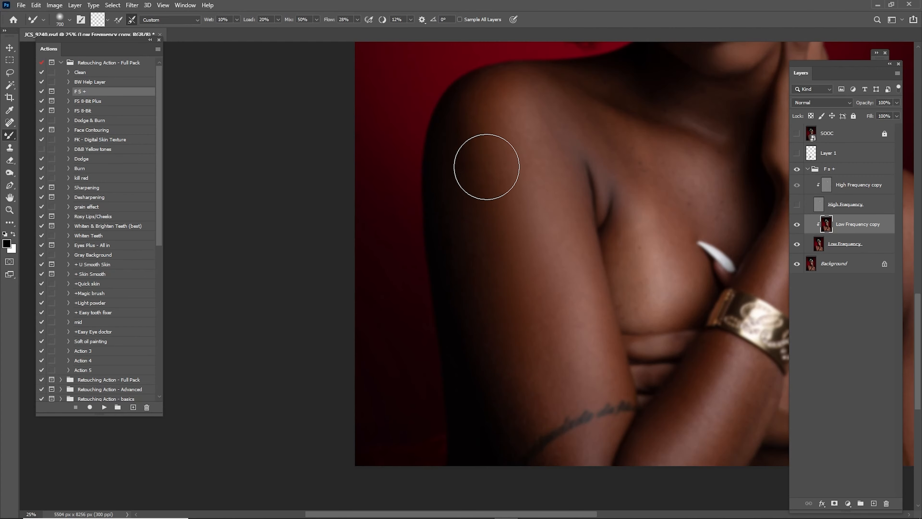
pyautogui.moveTo(653, 400); pyautogui.dragTo(498, 290)
# - Reduce the Mixer Brush to 300 px while blending the forearm and the skin around the bracelet
pyautogui.press('[')
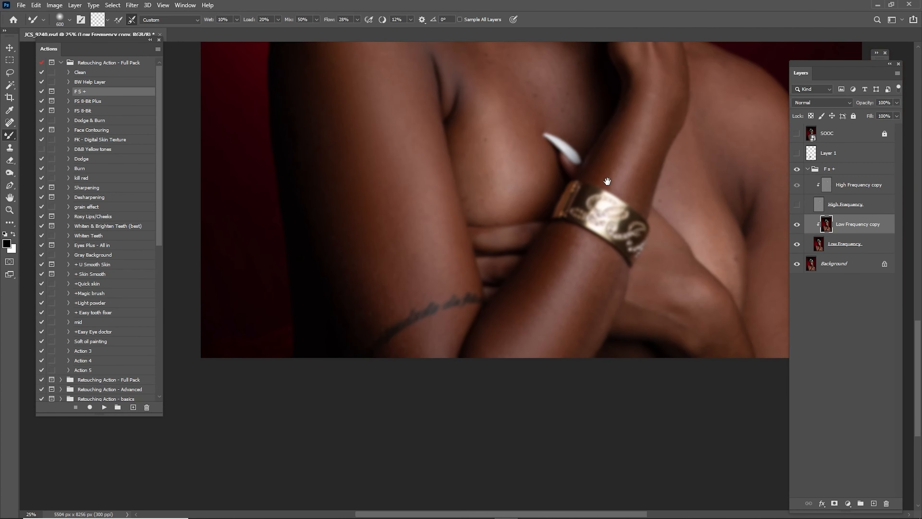
pyautogui.press('[')
pyautogui.moveTo(622, 160); pyautogui.dragTo(584, 278)
pyautogui.press('[')
pyautogui.press('[')
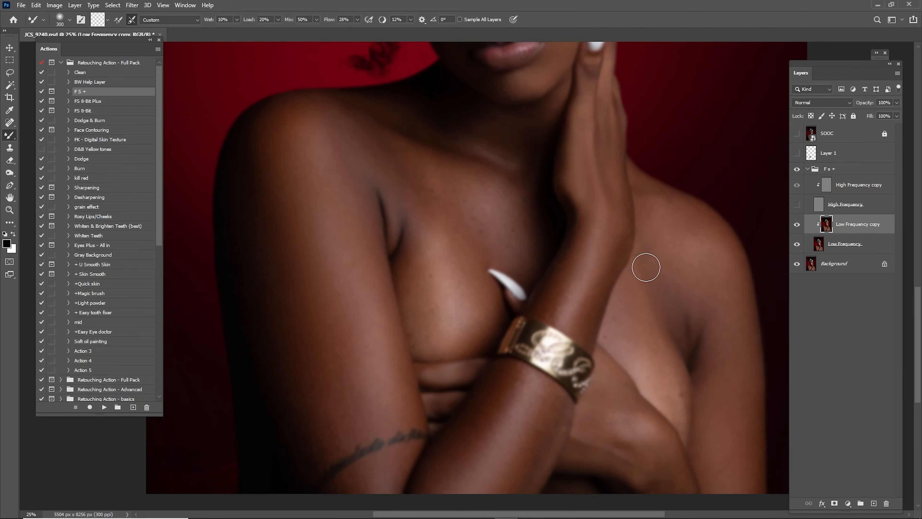
# - Blend the shoulder and upper chest behind the raised wrist with a 600 px Mixer Brush
pyautogui.moveTo(644, 265); pyautogui.dragTo(572, 201)
pyautogui.press(']')
pyautogui.press(']')
pyautogui.press(']')
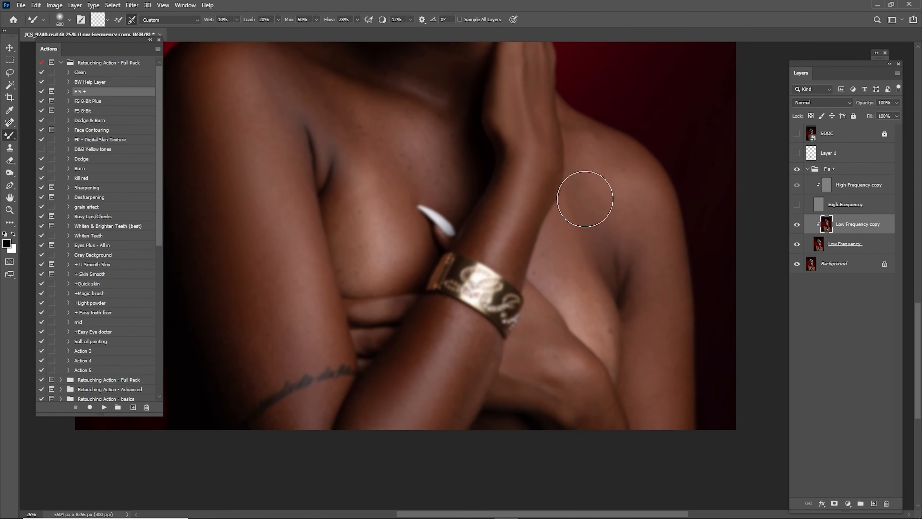
# - Smooth the chest above the folded arm at 500 px and the outer shoulder with an 800 px Mixer Brush
pyautogui.press('[')
pyautogui.moveTo(425, 204); pyautogui.dragTo(548, 257)
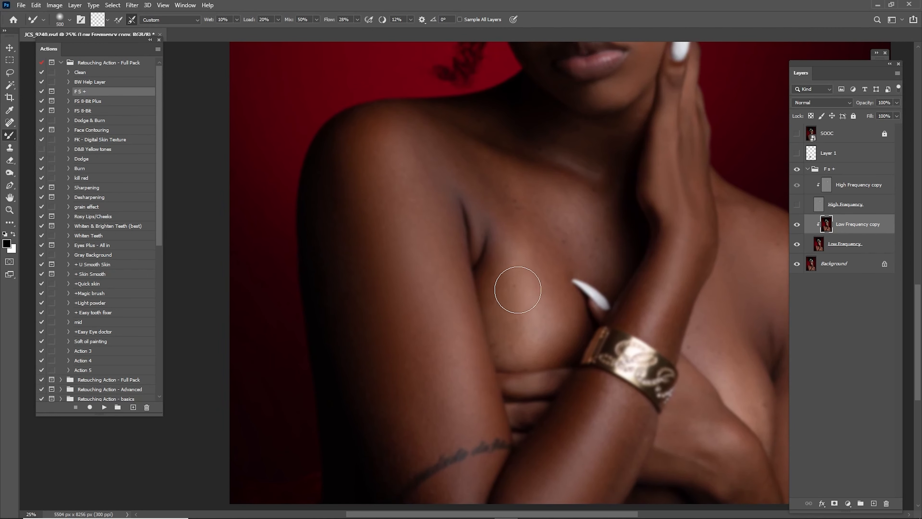
pyautogui.press(']')
pyautogui.press(']')
pyautogui.press(']')
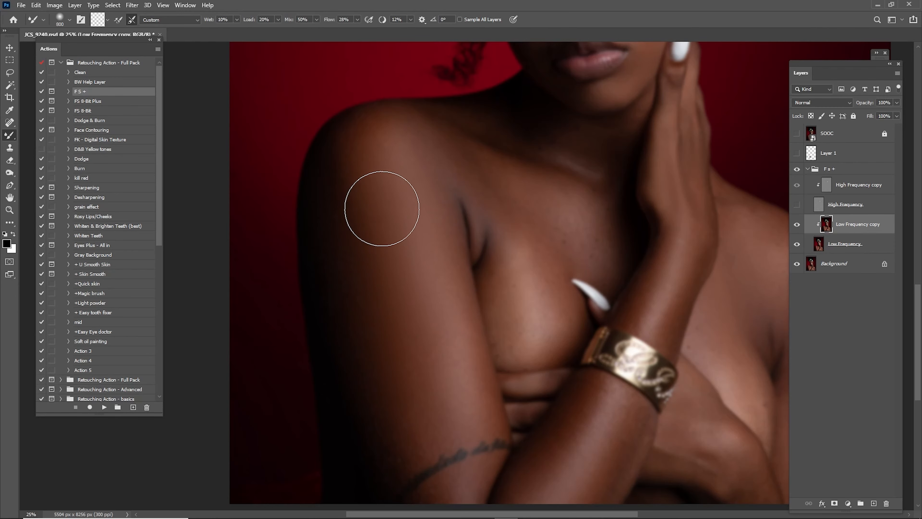
# - Select the underarm area beside the upper arm and remove its dark crease with an 80 px Spot Healing Brush
pyautogui.hscroll(-3, 556, 249)
pyautogui.scroll(2, 556, 250)
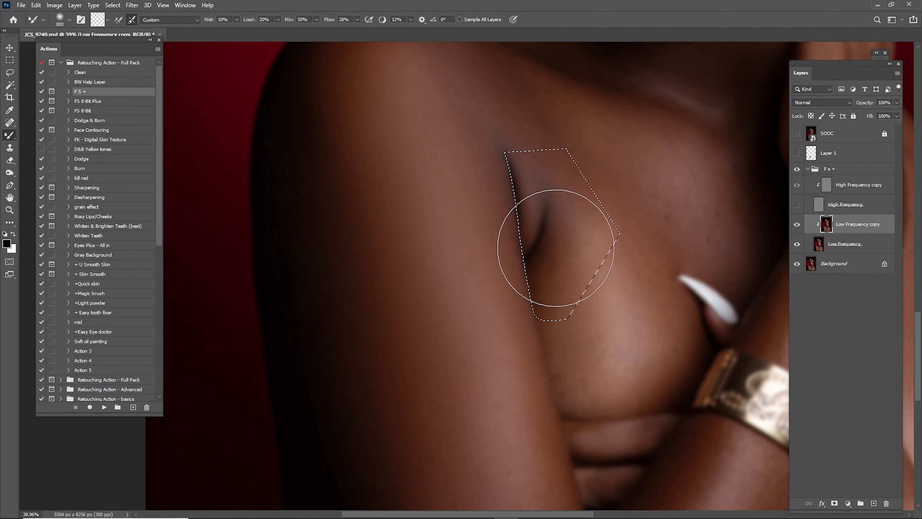
pyautogui.press('z')
pyautogui.scroll(2, 574, 272)
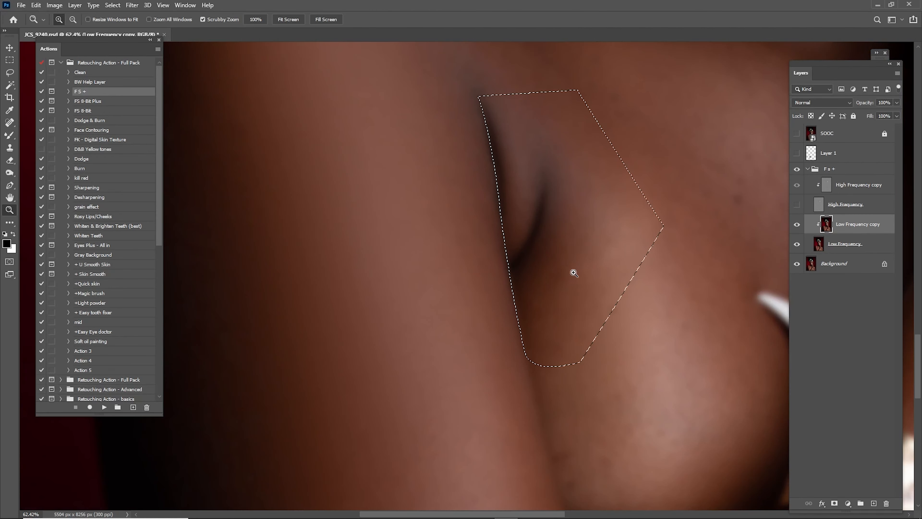
pyautogui.rightClick(9, 123)
pyautogui.click(47, 123)
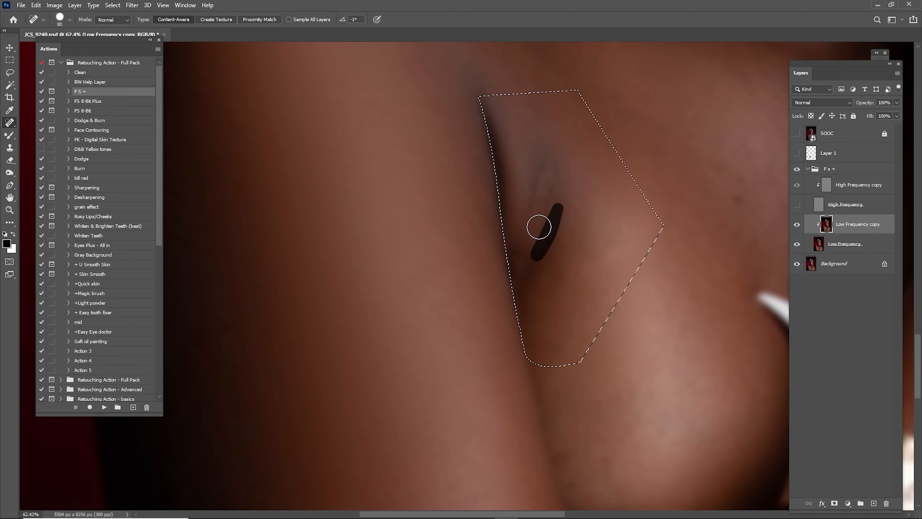
# - Blend the selected underarm skin with a 300 px Mixer Brush at 100% Wet and clear the selection
pyautogui.press('b')
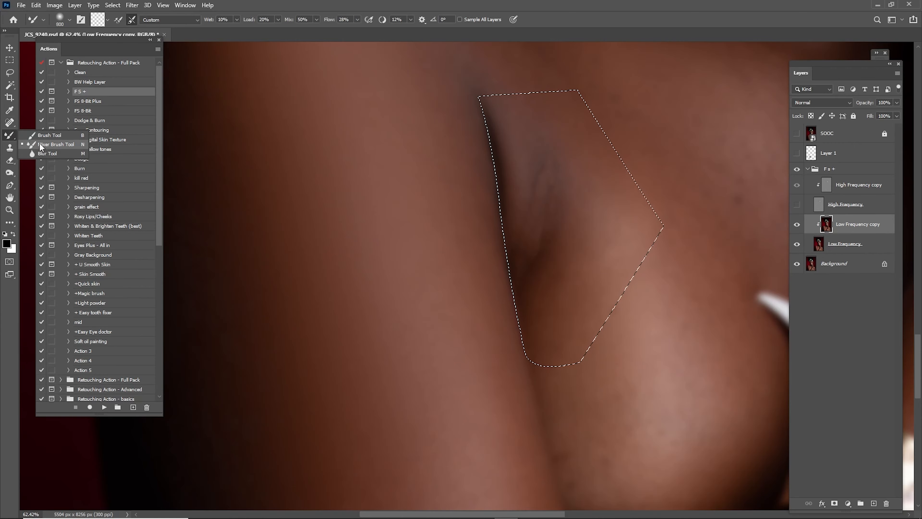
pyautogui.moveTo(207, 22); pyautogui.dragTo(239, 22)
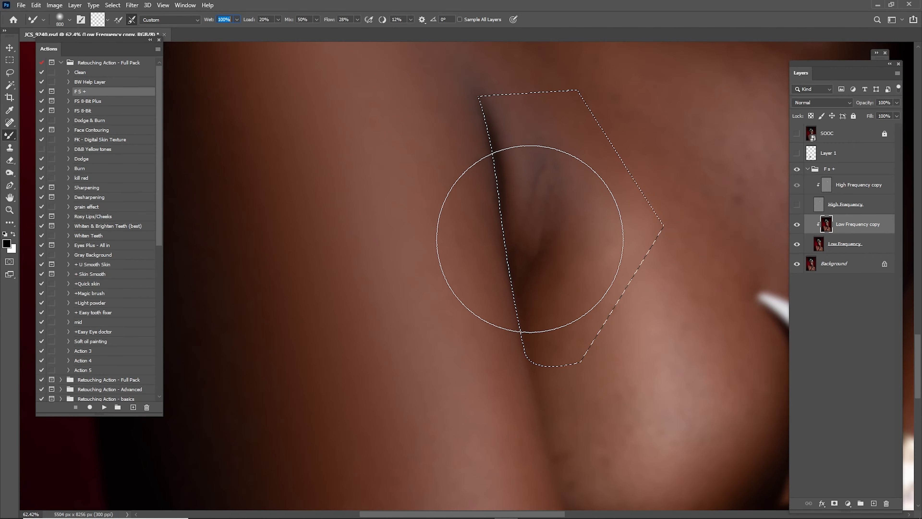
pyautogui.press('[')
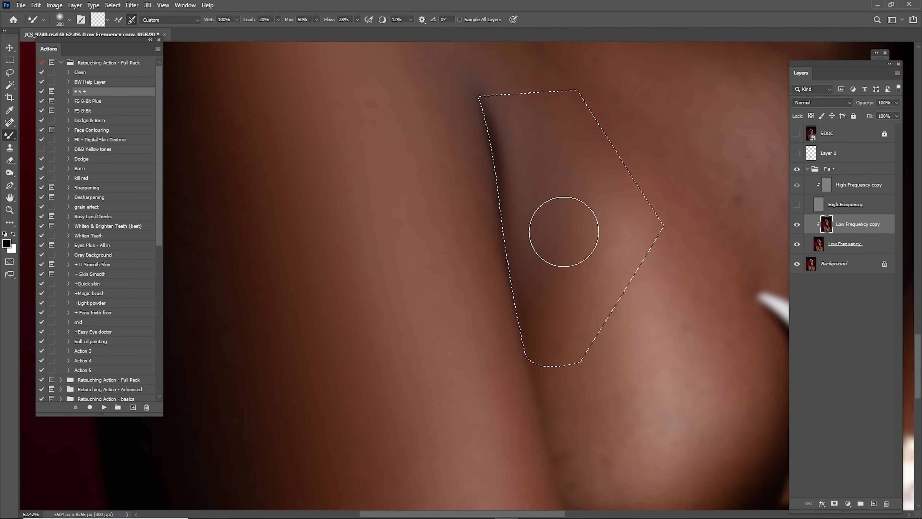
pyautogui.hotkey('ctrl', 'd')
# - Turn the High Frequency layer back on and compare the underarm retouch with the frequency separation group hidden
pyautogui.click(797, 204)
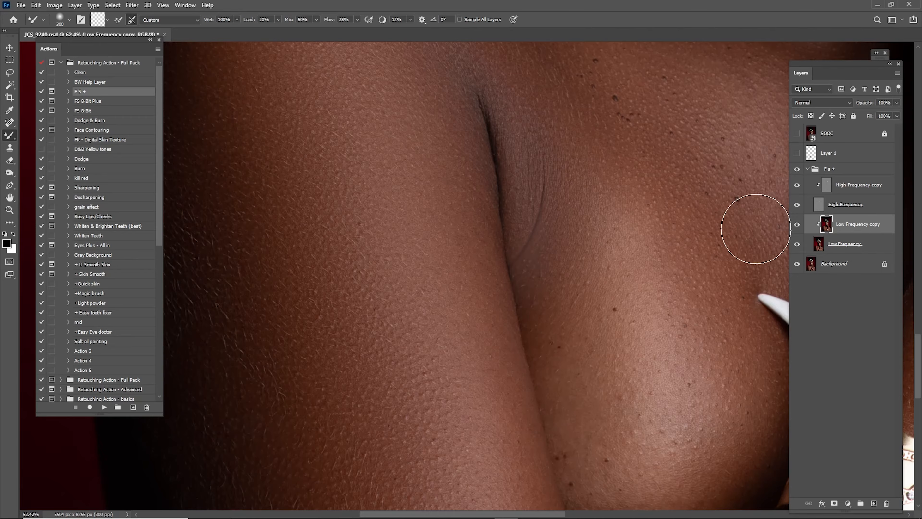
pyautogui.scroll(-5, 694, 246)
pyautogui.moveTo(694, 246); pyautogui.dragTo(628, 218)
pyautogui.click(797, 204)
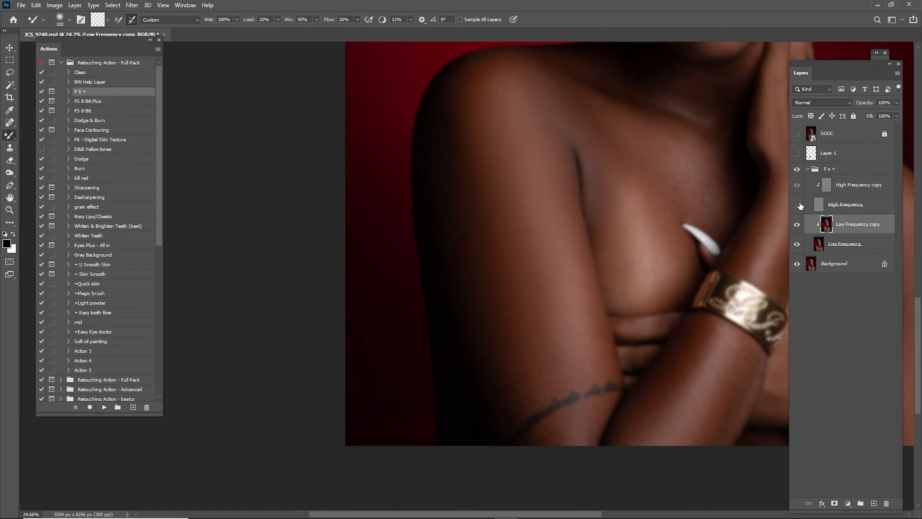
pyautogui.click(796, 204)
pyautogui.click(796, 168)
pyautogui.press('z')
pyautogui.scroll(3, 576, 219)
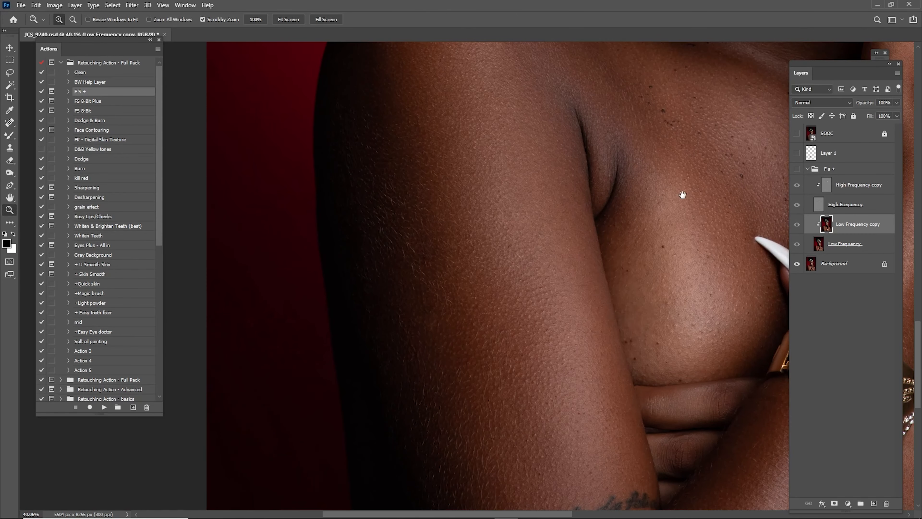
# - On the High Frequency copy layer, reload the underarm selection and cover the crease with cloned skin texture, using the Clone Stamp at 50 to 90 px
pyautogui.click(811, 185)
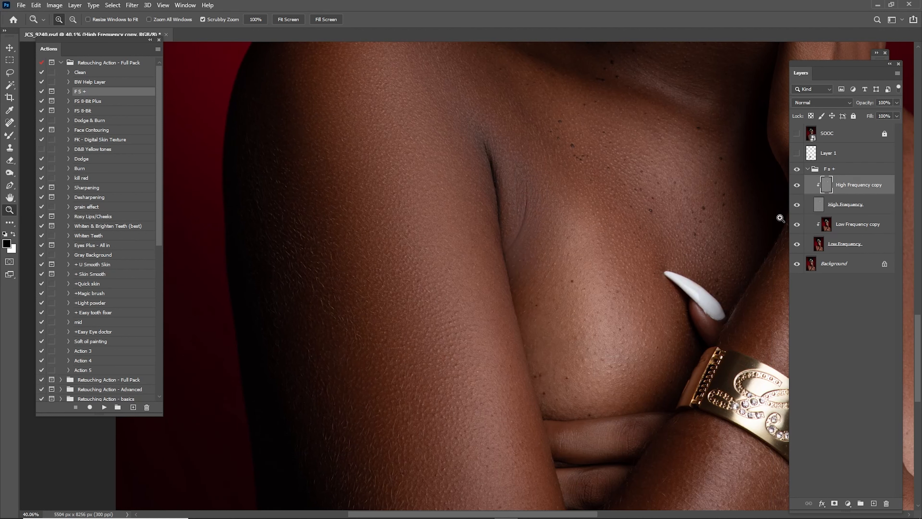
pyautogui.keyDown('ctrl'); pyautogui.click(811, 154); pyautogui.keyUp('ctrl')
pyautogui.scroll(3, 471, 199)
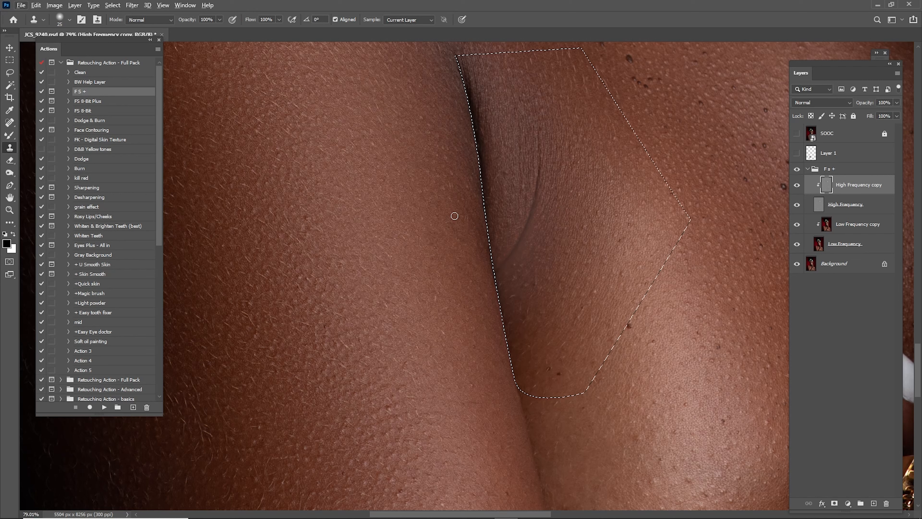
pyautogui.click(9, 147)
pyautogui.press(']')
pyautogui.press(']')
pyautogui.press(']')
pyautogui.press(']')
pyautogui.press(']')
pyautogui.press(']')
pyautogui.press(']')
pyautogui.press(']')
pyautogui.press(']')
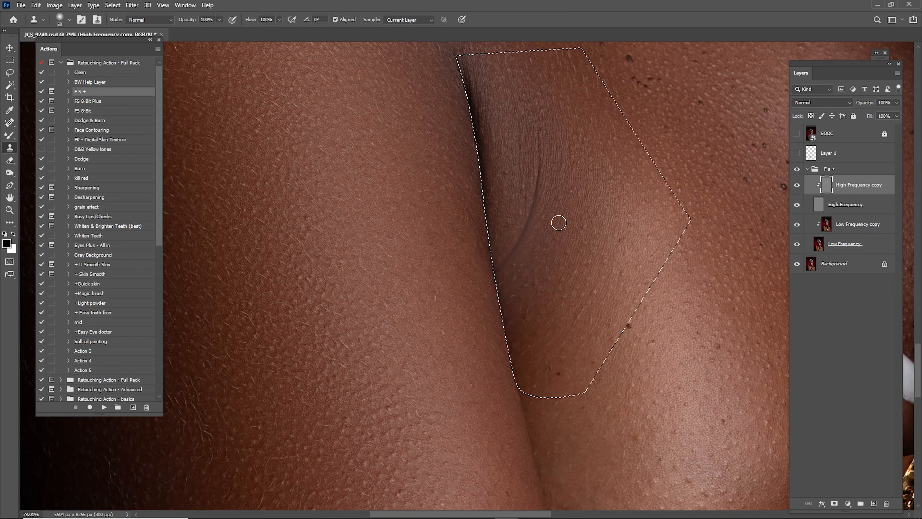
pyautogui.keyDown('alt'); pyautogui.click(565, 219); pyautogui.keyUp('alt')
pyautogui.click(528, 265)
pyautogui.moveTo(528, 265)
pyautogui.mouseDown()
pyautogui.moveTo(539, 274)
pyautogui.moveTo(539, 309)
pyautogui.moveTo(531, 302)
pyautogui.mouseUp()
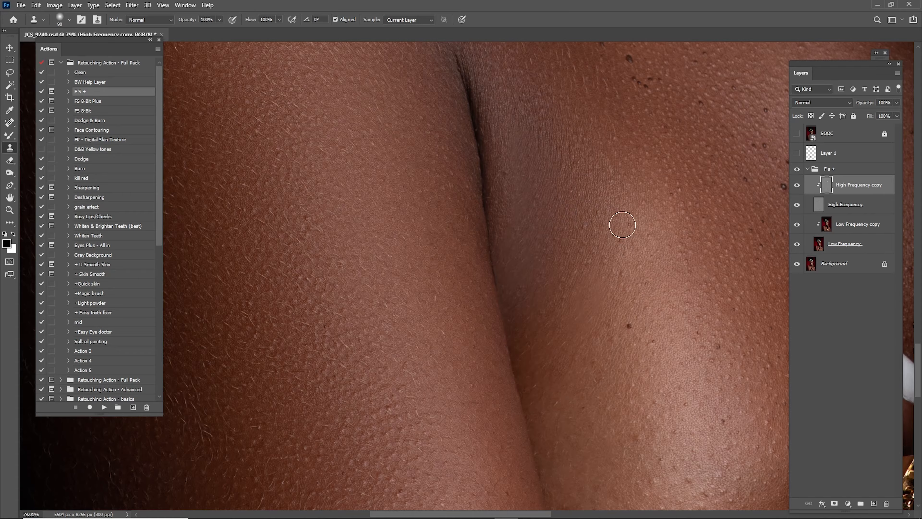
# - Compare the whole portrait with and without the frequency separation group
pyautogui.hotkey('ctrl', '0')
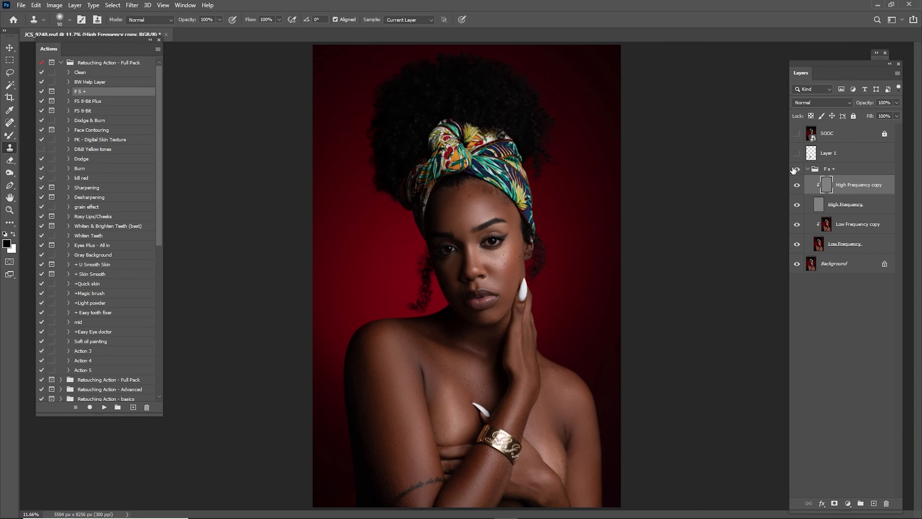
pyautogui.click(795, 169)
pyautogui.click(795, 169)
pyautogui.click(794, 169)
pyautogui.click(795, 170)
# - On the Low Frequency copy layer, retone the reselected underarm shadow with a 400 px brush at Midtones, 10% exposure, and deselect
pyautogui.press('z')
pyautogui.moveTo(423, 397); pyautogui.dragTo(554, 262)
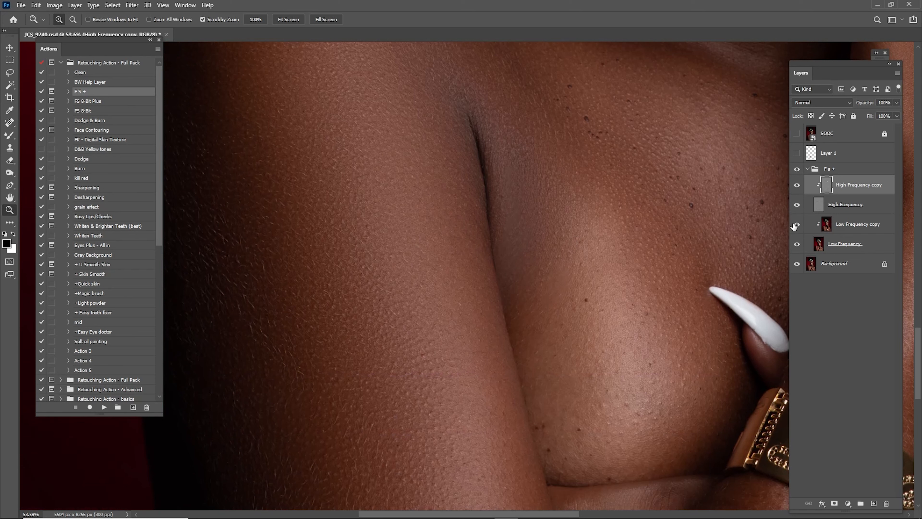
pyautogui.click(836, 224)
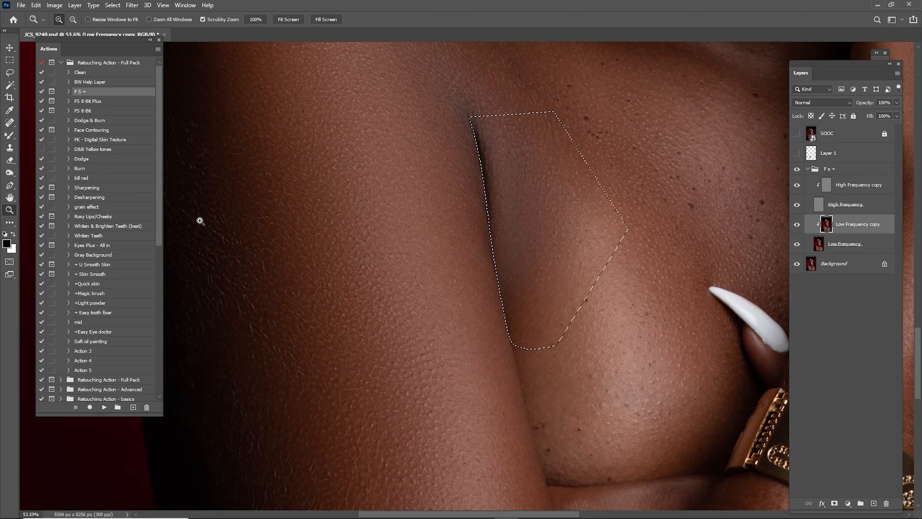
pyautogui.rightClick(10, 174)
pyautogui.click(43, 183)
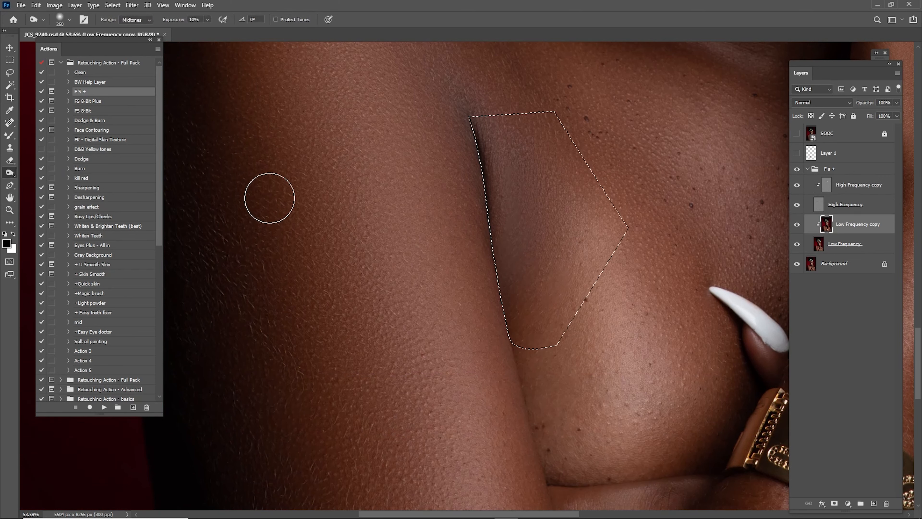
pyautogui.press(']')
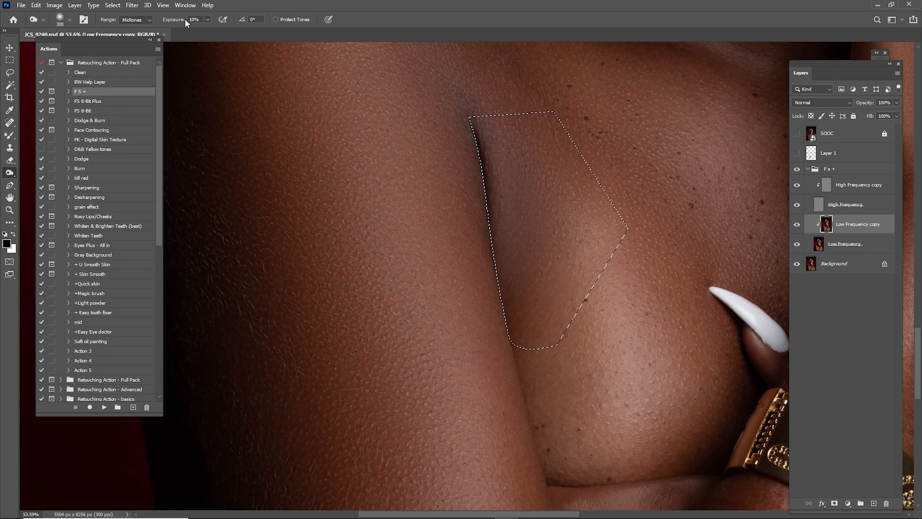
pyautogui.press(']')
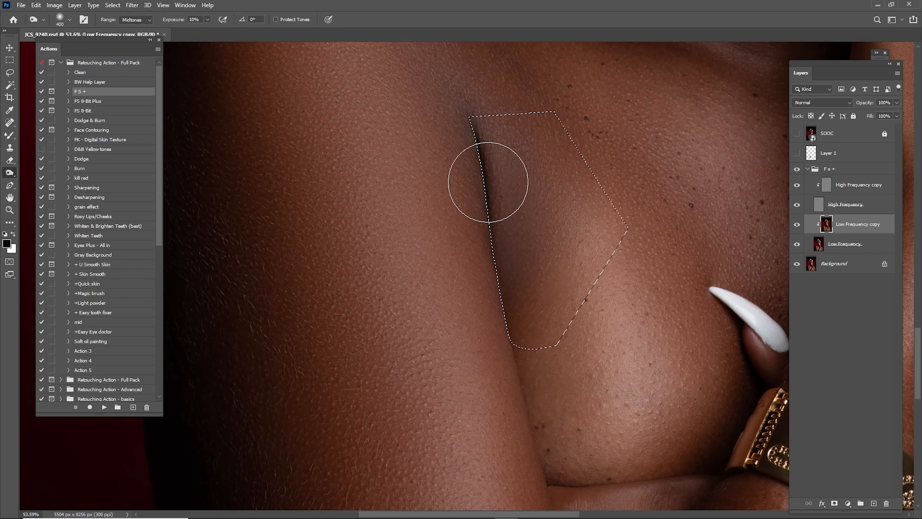
pyautogui.hotkey('ctrl', 'd')
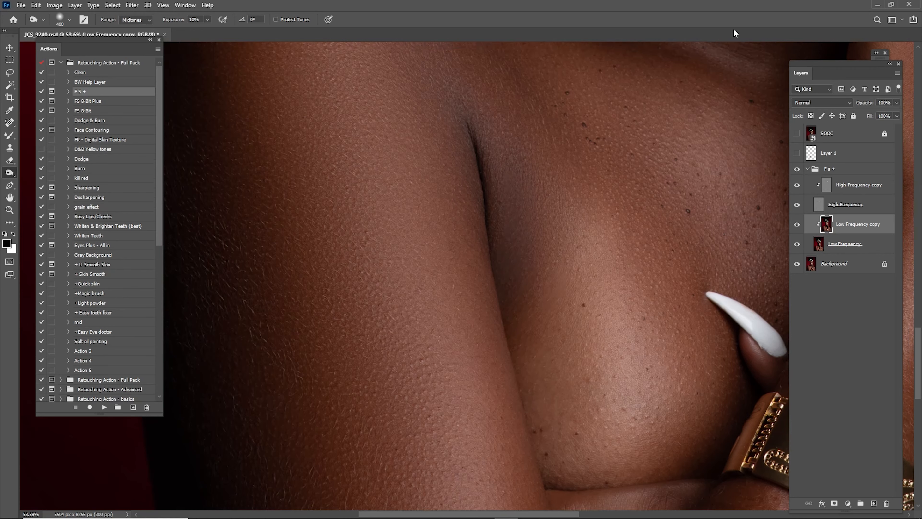
# - Add an empty layer above the Low Frequency copy layer and sample a skin colour from the chest beside the underarm
pyautogui.hotkey('ctrl', '0')
pyautogui.press('z')
pyautogui.moveTo(516, 353); pyautogui.dragTo(565, 313)
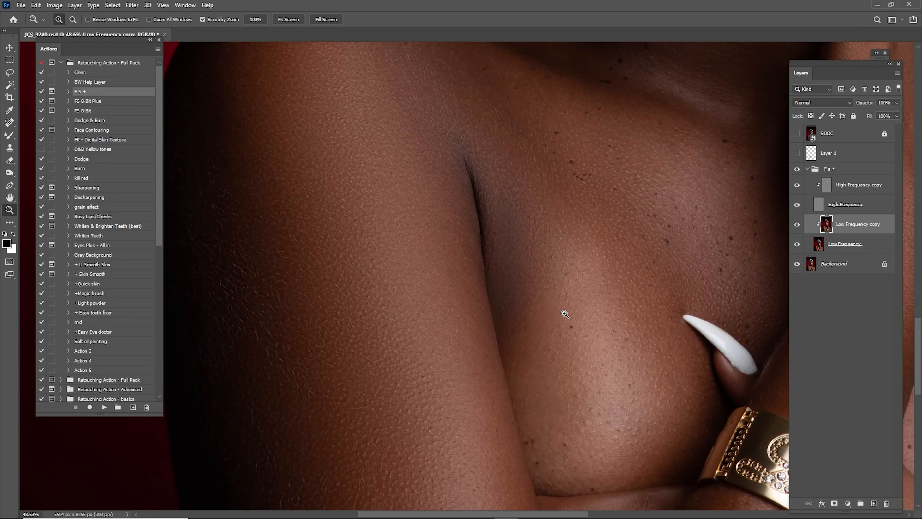
pyautogui.click(873, 503)
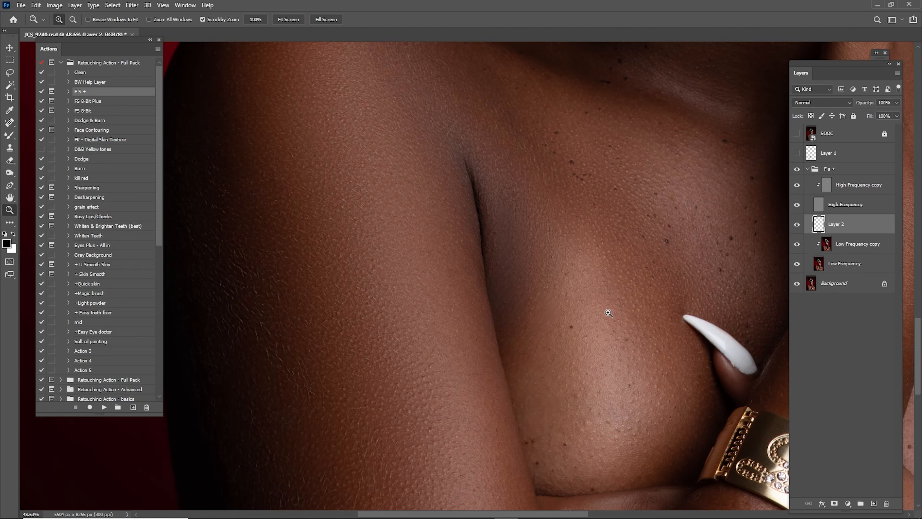
pyautogui.press('i')
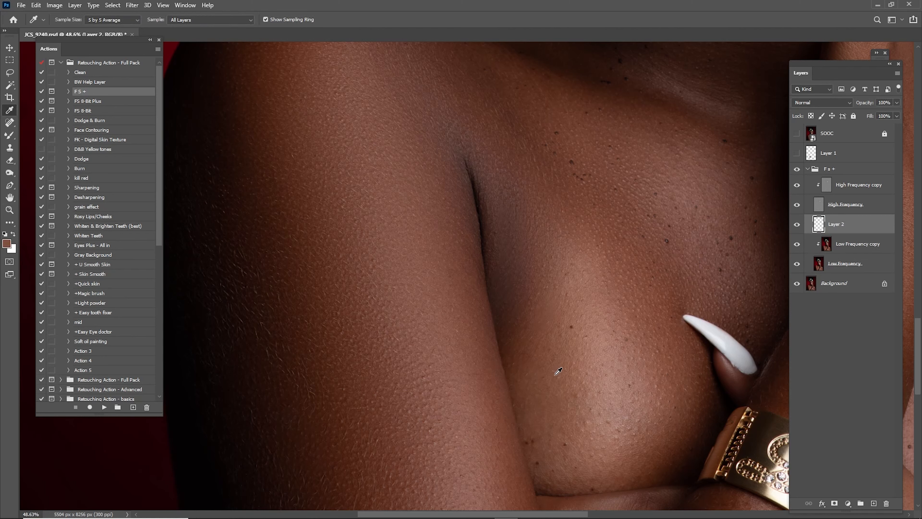
# - Paint the sampled skin colour over the underarm shadow with a soft 400 px brush at 10% opacity and review the full portrait
pyautogui.press('b')
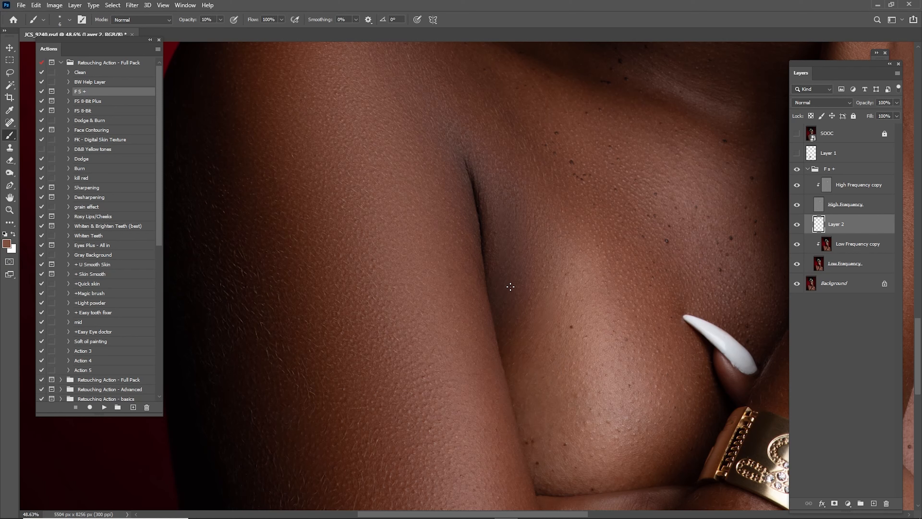
pyautogui.press(']')
pyautogui.press(']')
pyautogui.press(']')
pyautogui.press(']')
pyautogui.press(']')
pyautogui.press(']')
pyautogui.press(']')
pyautogui.press(']')
pyautogui.moveTo(508, 273)
pyautogui.mouseDown()
pyautogui.moveTo(496, 227)
pyautogui.moveTo(508, 285)
pyautogui.moveTo(498, 211)
pyautogui.mouseUp()
pyautogui.press(']')
pyautogui.press(']')
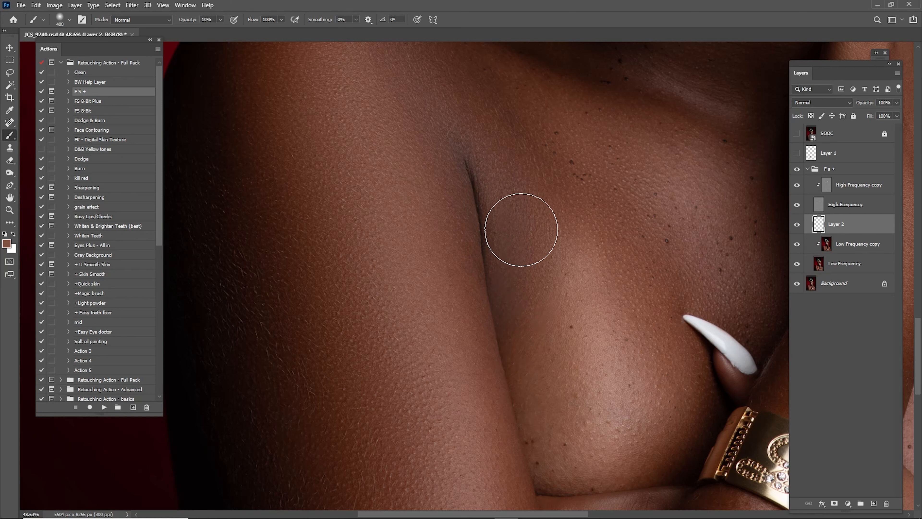
pyautogui.moveTo(486, 180)
pyautogui.mouseDown()
pyautogui.moveTo(475, 232)
pyautogui.moveTo(506, 244)
pyautogui.moveTo(530, 342)
pyautogui.moveTo(523, 230)
pyautogui.moveTo(475, 175)
pyautogui.moveTo(517, 406)
pyautogui.mouseUp()
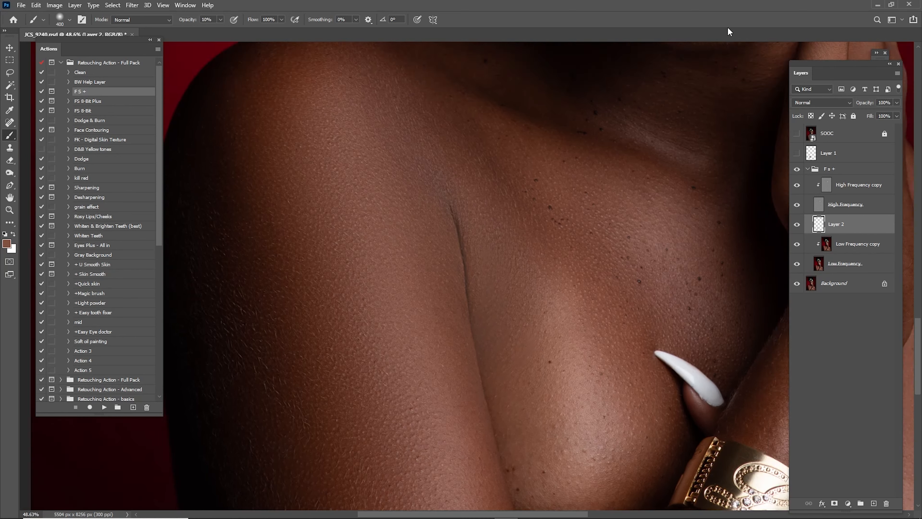
pyautogui.hotkey('ctrl', '0')
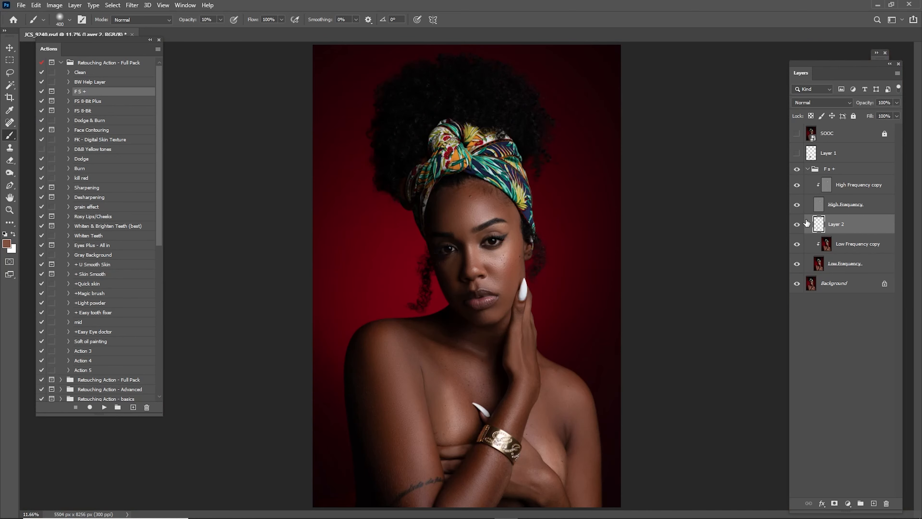
pyautogui.moveTo(854, 110); pyautogui.dragTo(855, 110)
# - On the High Frequency copy layer, clone skin texture along the shadowed side of the nose with a 15 px Clone Stamp
pyautogui.doubleClick(847, 184)
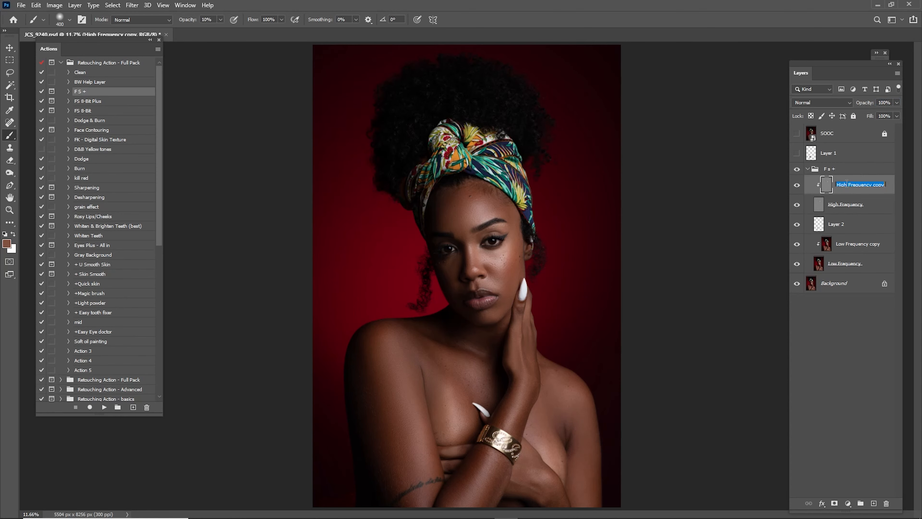
pyautogui.press('Escape')
pyautogui.press('z')
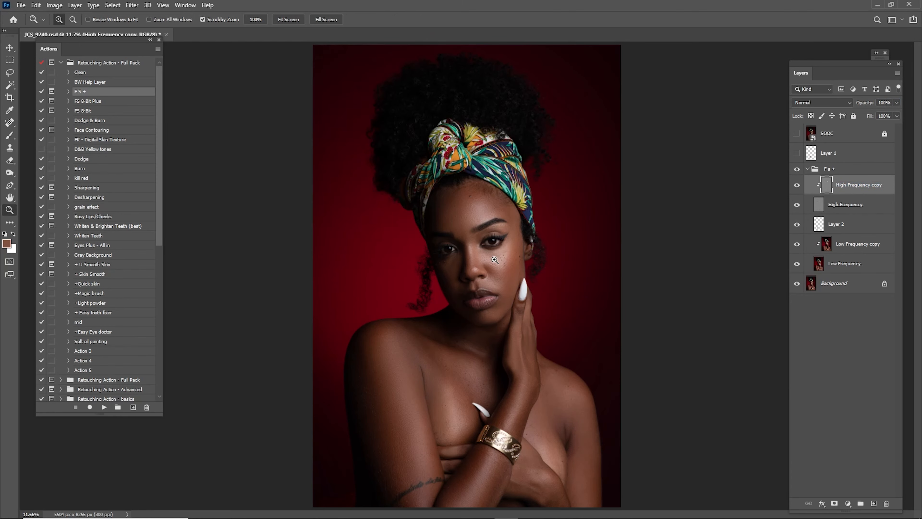
pyautogui.moveTo(452, 251); pyautogui.dragTo(568, 303)
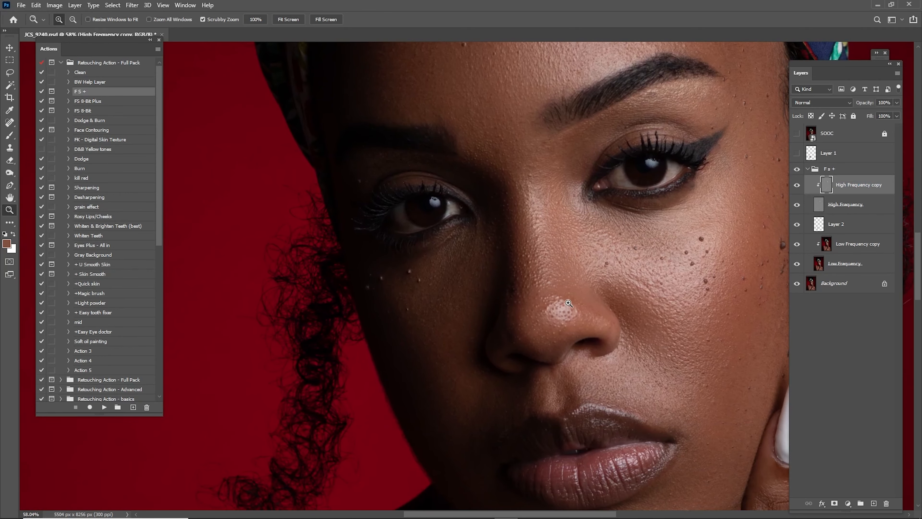
pyautogui.click(514, 295)
pyautogui.click(514, 296)
pyautogui.click(518, 294)
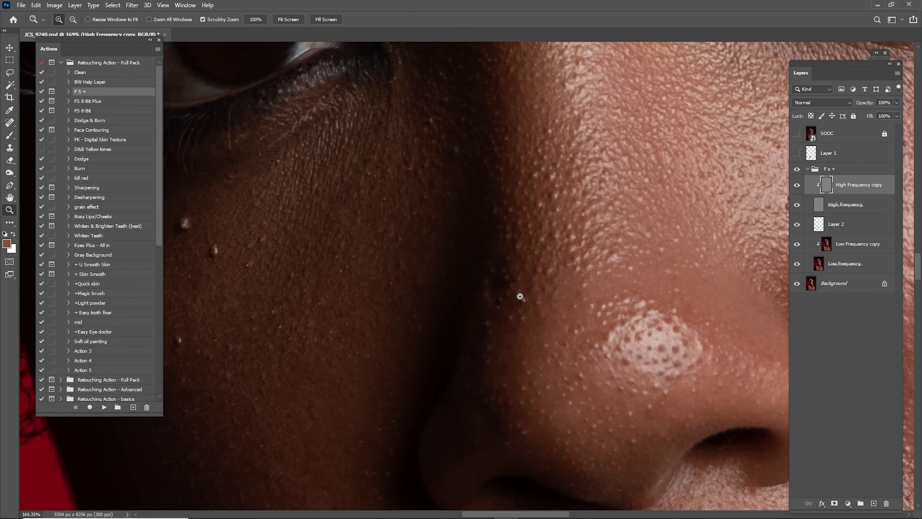
pyautogui.press('s')
pyautogui.press('[')
pyautogui.press('[')
pyautogui.press('[')
pyautogui.press('[')
pyautogui.press('[')
pyautogui.press('[')
pyautogui.press('[')
pyautogui.press('[')
pyautogui.press('[')
pyautogui.press('[')
pyautogui.press('[')
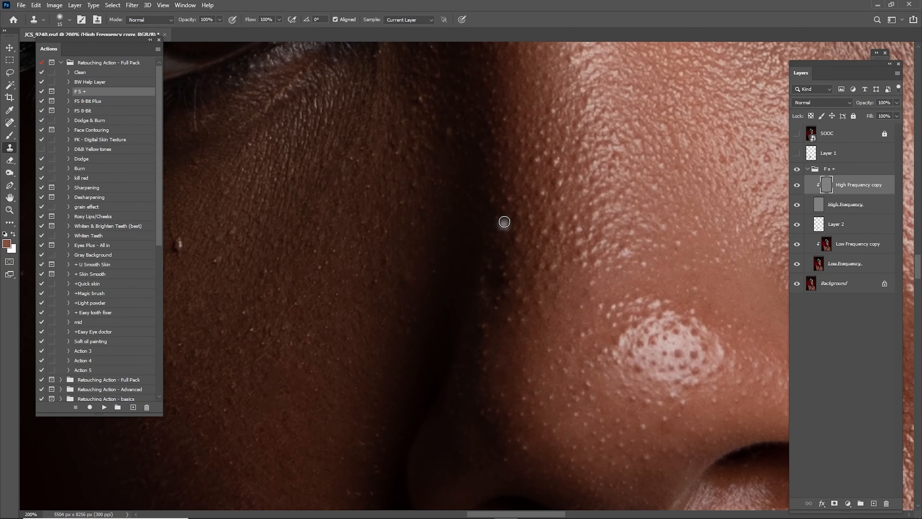
pyautogui.press('alt')
pyautogui.keyDown('alt'); pyautogui.click(502, 210); pyautogui.keyUp('alt')
# - On the Low Frequency copy layer, blend the shadow beside the nose with a 125 px Mixer Brush while the High Frequency layer is hidden
pyautogui.click(830, 237)
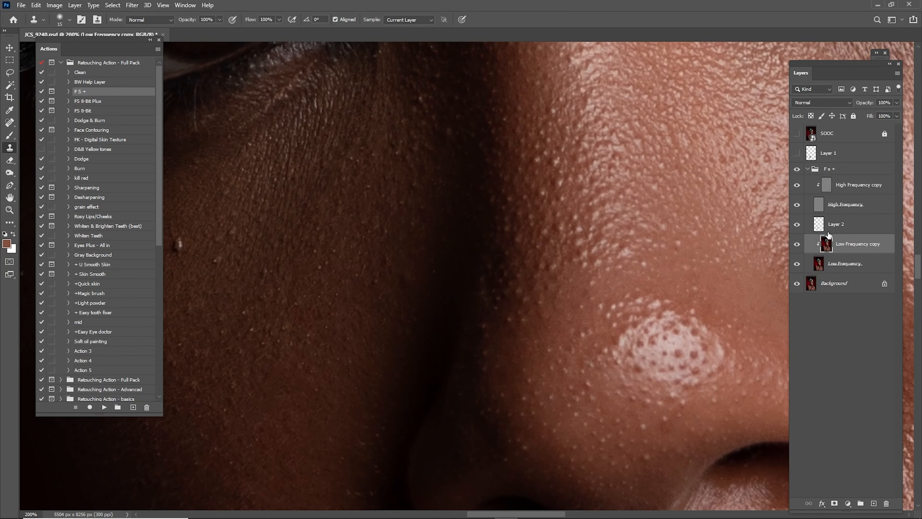
pyautogui.click(796, 205)
pyautogui.scroll(-2, 560, 264)
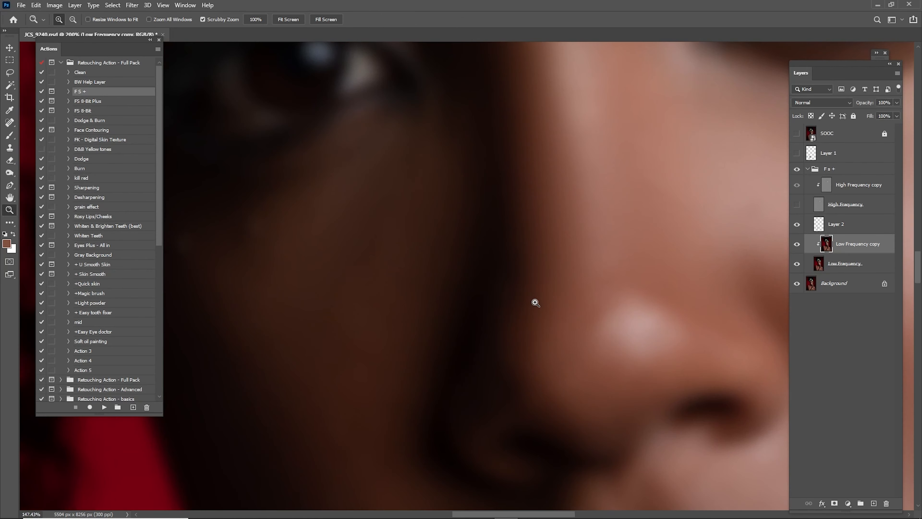
pyautogui.press('b')
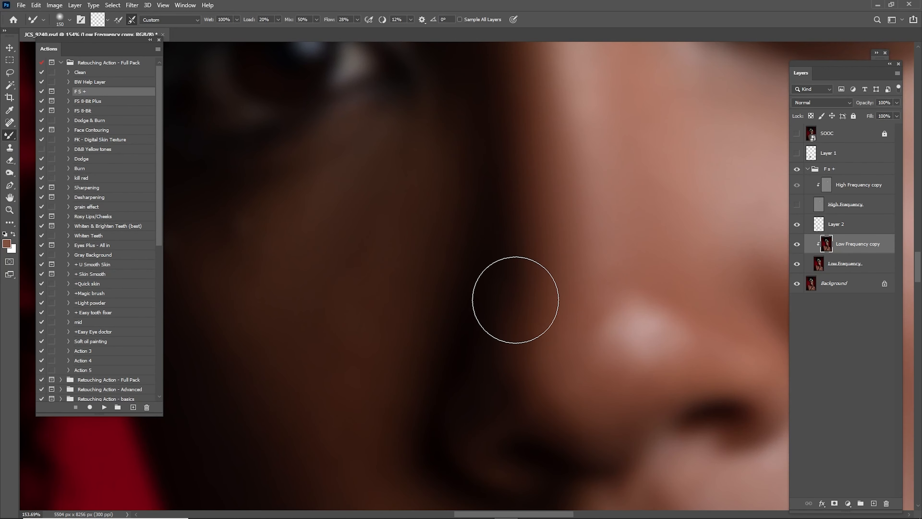
pyautogui.press(']')
pyautogui.press(']')
pyautogui.press(']')
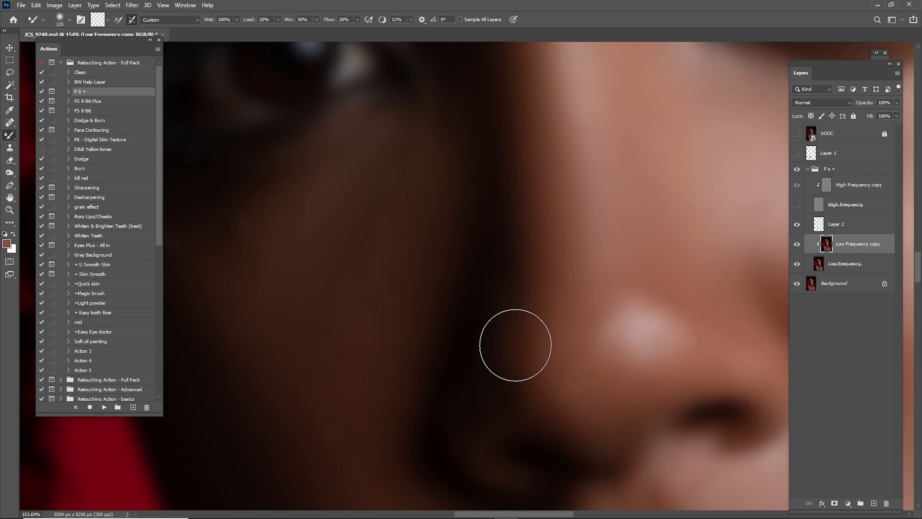
pyautogui.click(797, 205)
# - On the High Frequency copy layer, clone skin texture down the shadowed side of the nose with a 30 px Clone Stamp
pyautogui.click(844, 186)
pyautogui.press('s')
pyautogui.press(']')
pyautogui.press(']')
pyautogui.press(']')
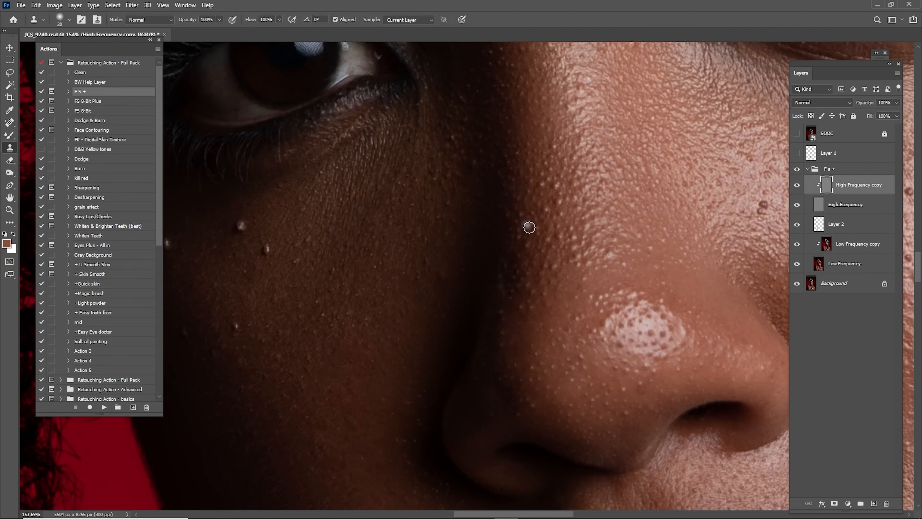
pyautogui.keyDown('alt'); pyautogui.click(515, 225); pyautogui.keyUp('alt')
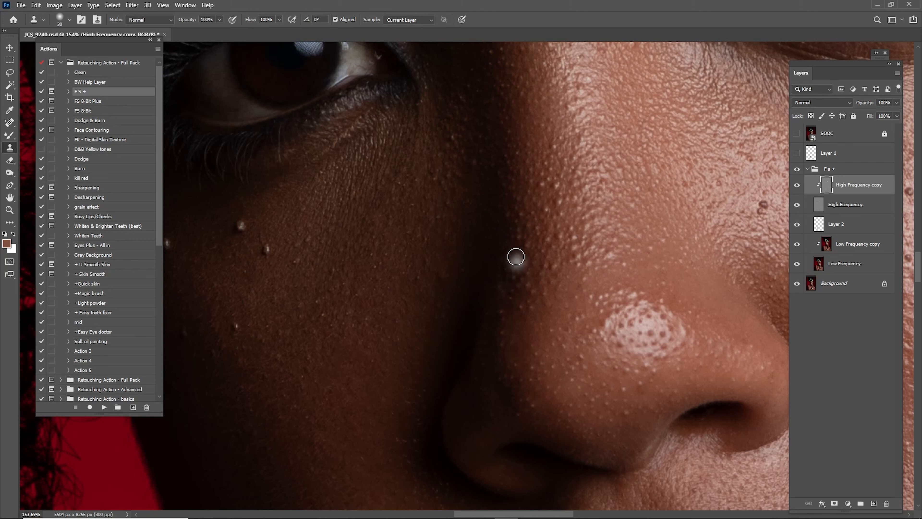
pyautogui.keyDown('alt'); pyautogui.click(517, 222); pyautogui.keyUp('alt')
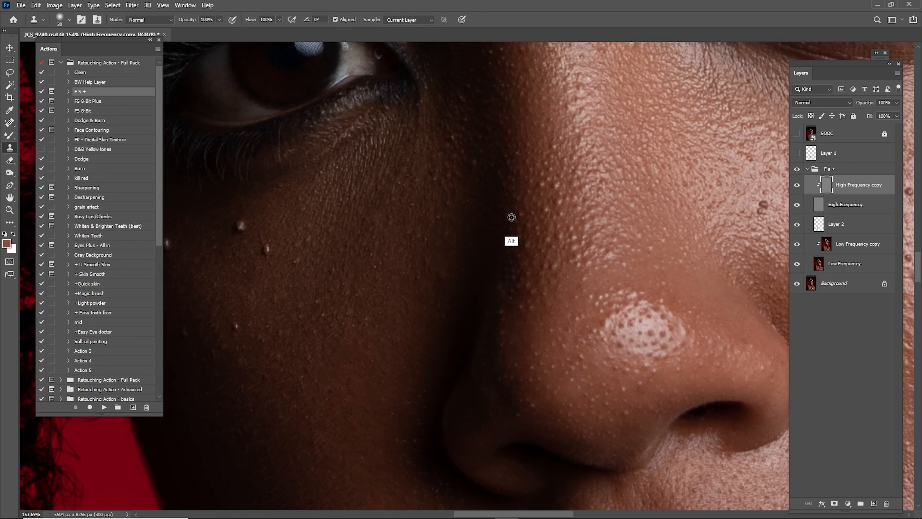
# - Heal small texture flaws along the nose and its bridge between the eyes with a small Content-Aware Spot Healing Brush
pyautogui.press('j')
pyautogui.press('[')
pyautogui.press('[')
pyautogui.press('[')
pyautogui.press('[')
pyautogui.press('[')
pyautogui.press('[')
pyautogui.press('[')
pyautogui.press('[')
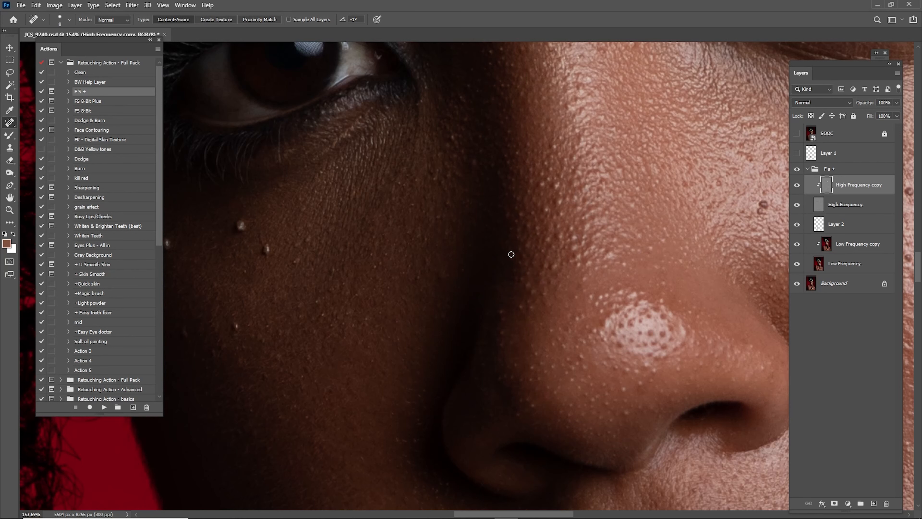
pyautogui.moveTo(545, 289); pyautogui.dragTo(584, 275)
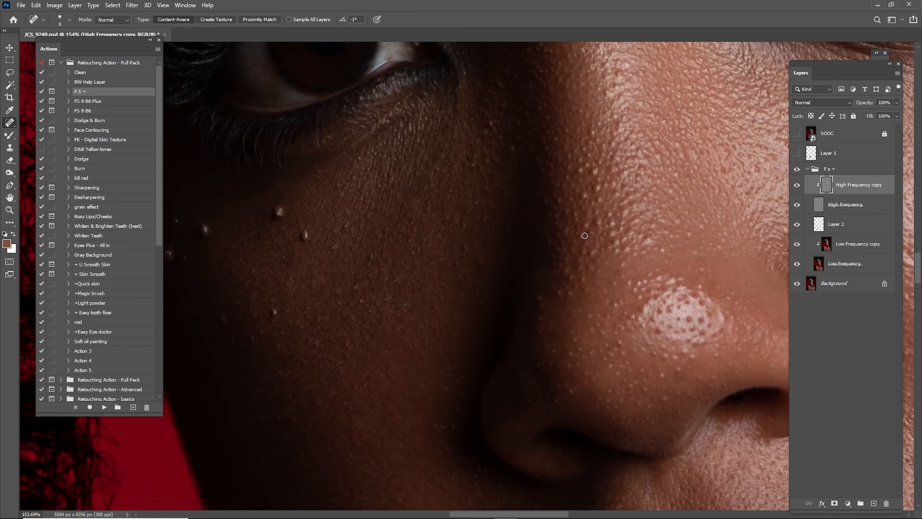
pyautogui.moveTo(617, 195)
pyautogui.mouseDown()
pyautogui.moveTo(537, 216)
pyautogui.moveTo(508, 208)
pyautogui.moveTo(539, 323)
pyautogui.mouseUp()
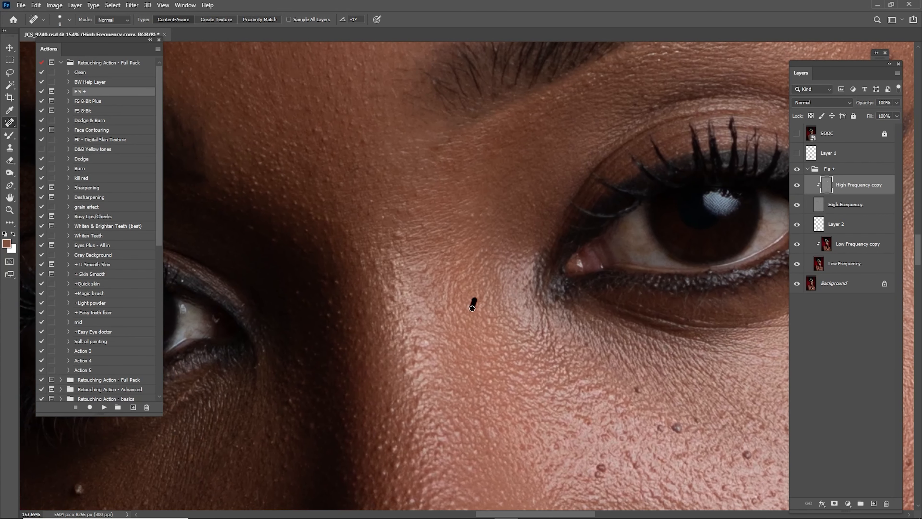
pyautogui.moveTo(503, 307); pyautogui.dragTo(506, 303)
pyautogui.moveTo(445, 263)
pyautogui.mouseDown()
pyautogui.moveTo(506, 289)
pyautogui.moveTo(486, 286)
pyautogui.mouseUp()
# - Heal small marks between the brows and across the forehead on the High Frequency copy layer
pyautogui.press('s')
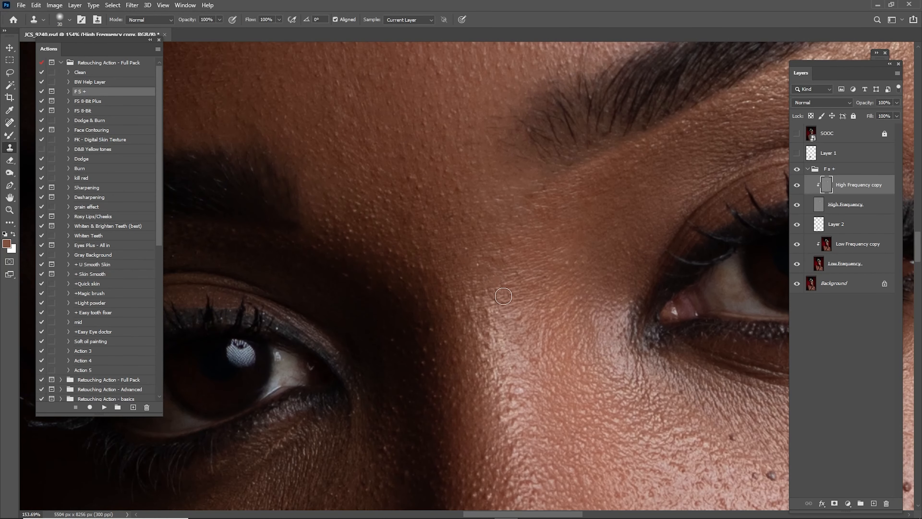
pyautogui.moveTo(464, 184)
pyautogui.mouseDown()
pyautogui.moveTo(527, 308)
pyautogui.moveTo(475, 303)
pyautogui.mouseUp()
pyautogui.press('j')
pyautogui.moveTo(523, 182); pyautogui.dragTo(572, 359)
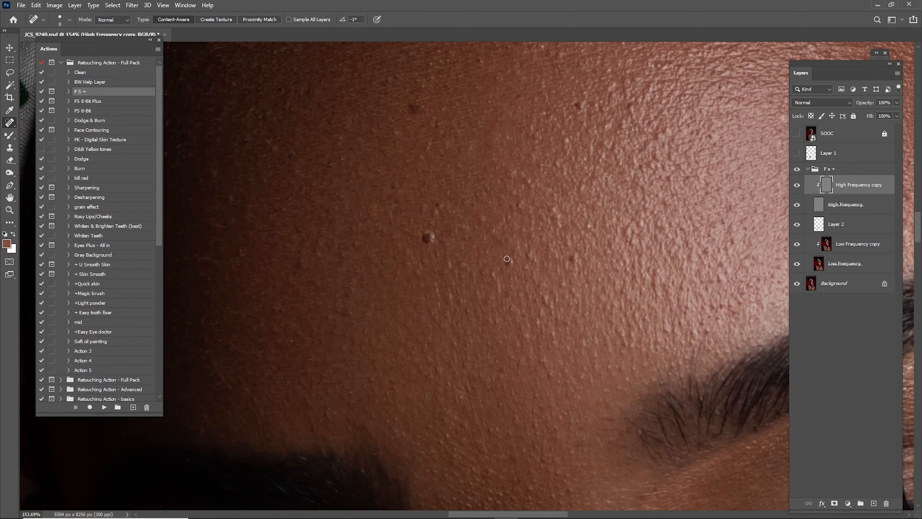
pyautogui.moveTo(507, 225); pyautogui.dragTo(516, 323)
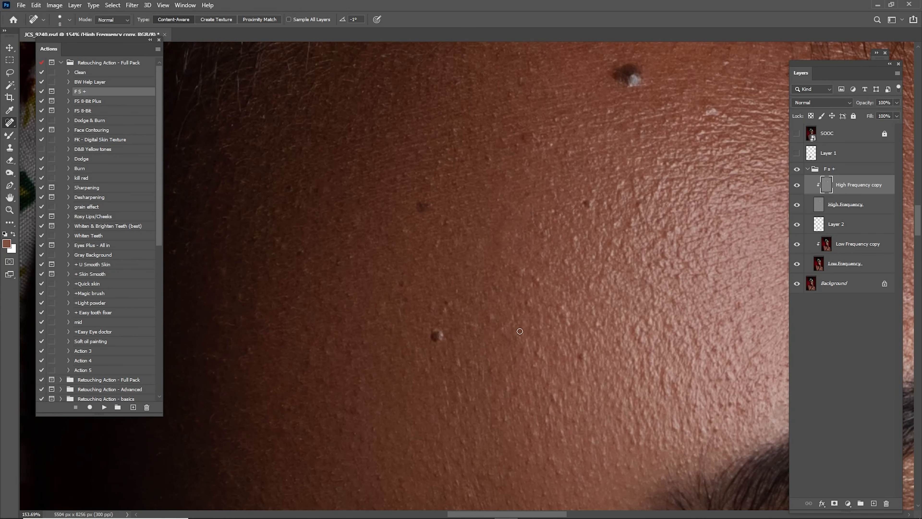
pyautogui.moveTo(655, 210); pyautogui.dragTo(530, 284)
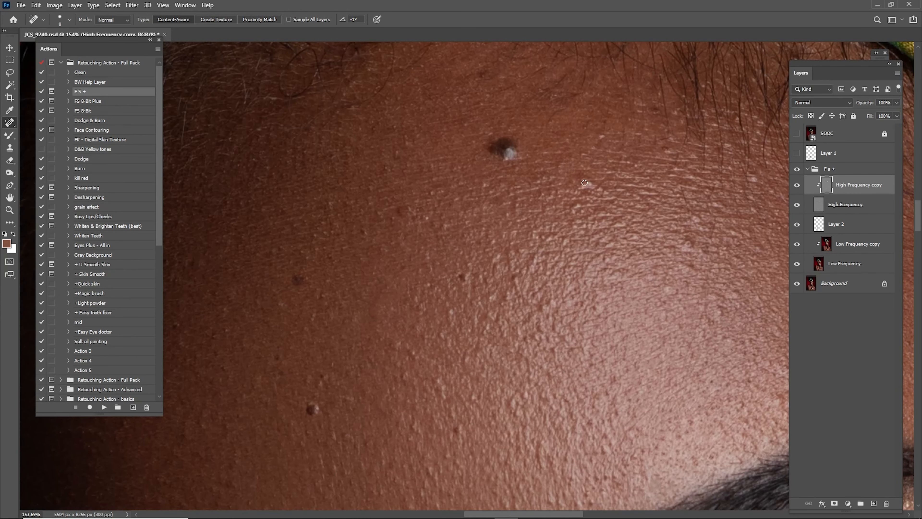
pyautogui.moveTo(576, 181)
pyautogui.mouseDown()
pyautogui.moveTo(582, 175)
pyautogui.moveTo(514, 139)
pyautogui.mouseUp()
# - Clone even skin texture over the bright forehead area above the eyebrow with a 30 px Clone Stamp
pyautogui.press('s')
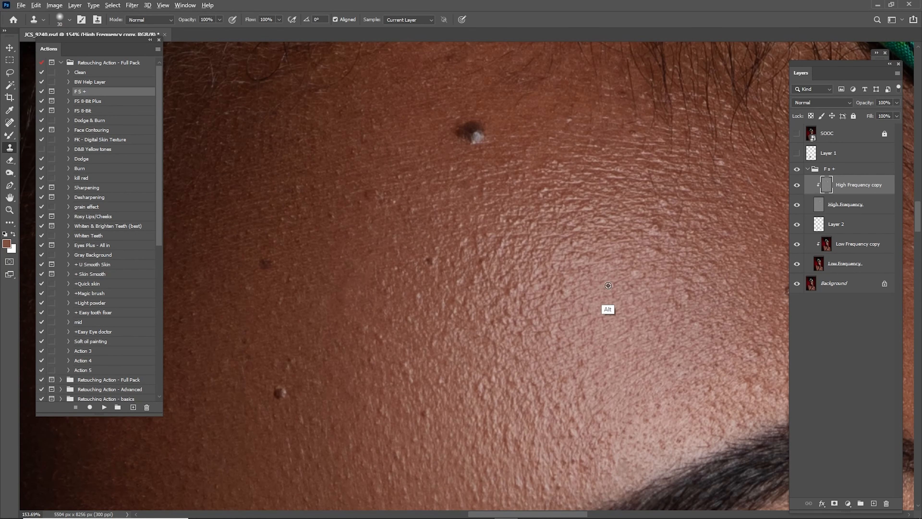
pyautogui.moveTo(680, 314)
pyautogui.mouseDown()
pyautogui.moveTo(524, 257)
pyautogui.moveTo(530, 238)
pyautogui.mouseUp()
pyautogui.keyDown('alt'); pyautogui.click(512, 264); pyautogui.keyUp('alt')
pyautogui.keyDown('alt'); pyautogui.click(634, 261); pyautogui.keyUp('alt')
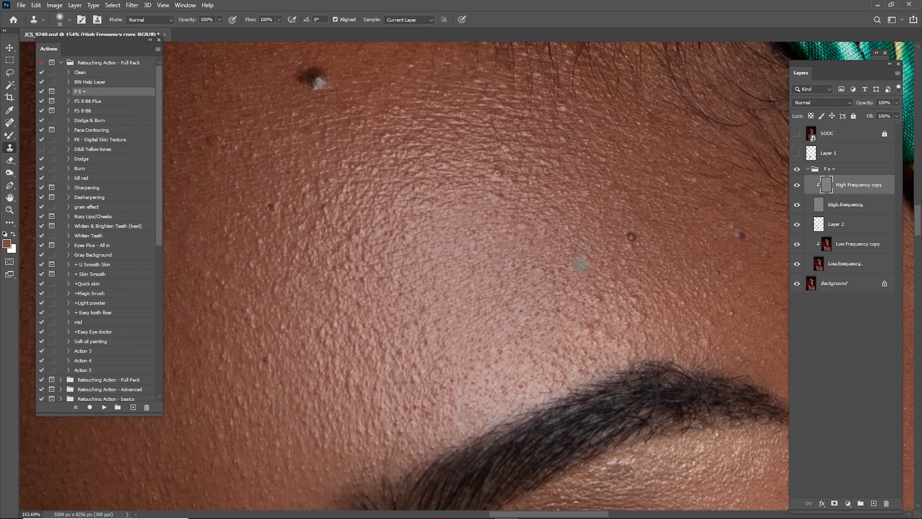
# - Compare the full portrait with the original by toggling the SOOC layer and the frequency separation group
pyautogui.hotkey('ctrl', '0')
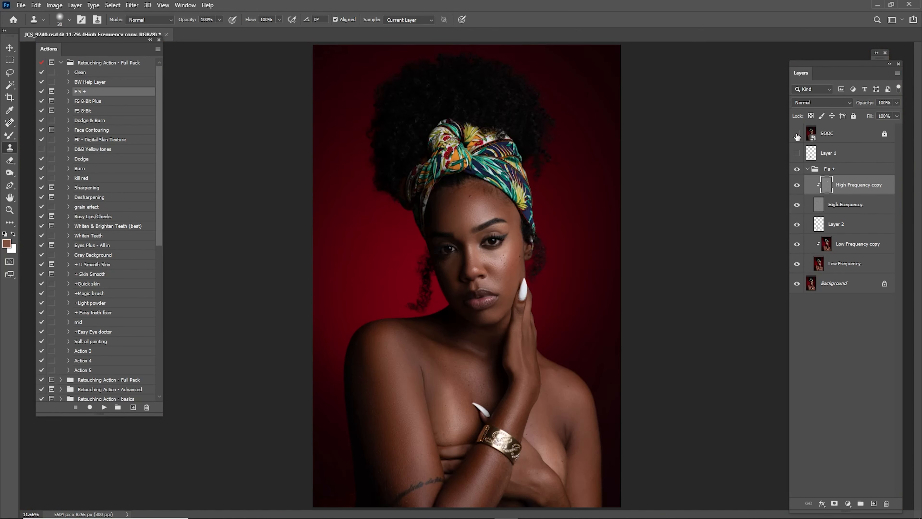
pyautogui.click(797, 135)
pyautogui.click(797, 138)
pyautogui.click(796, 171)
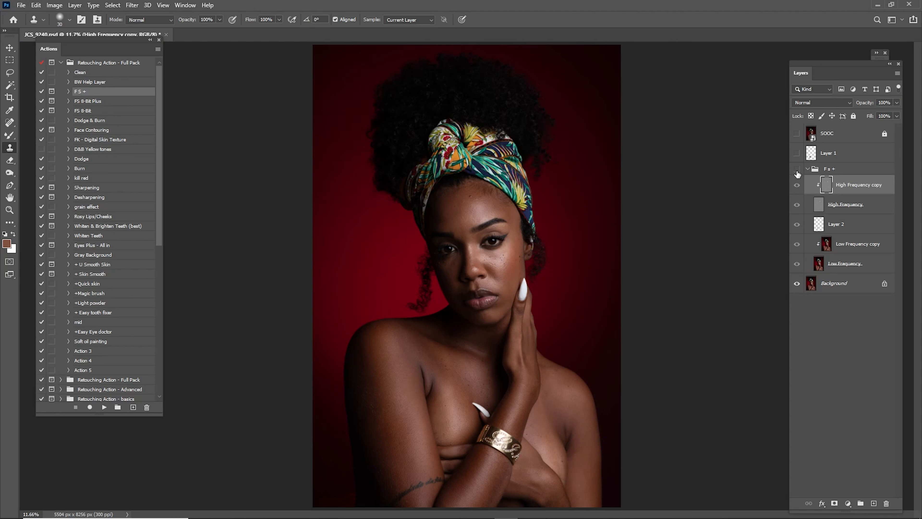
pyautogui.click(796, 171)
pyautogui.click(797, 173)
pyautogui.click(798, 177)
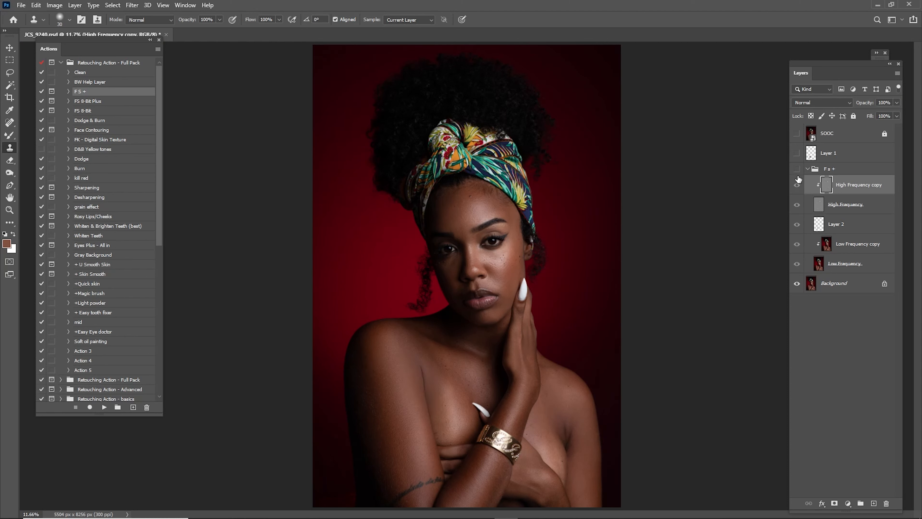
pyautogui.click(798, 177)
pyautogui.click(798, 176)
pyautogui.click(799, 175)
pyautogui.click(801, 175)
# - On Layer 2, paint a skin colour sampled from the chest over the chest with a soft 600 px brush at 10% opacity, temporarily hiding High Frequency
pyautogui.click(797, 204)
pyautogui.click(839, 224)
pyautogui.press('z')
pyautogui.moveTo(578, 345); pyautogui.dragTo(661, 288)
pyautogui.press('i')
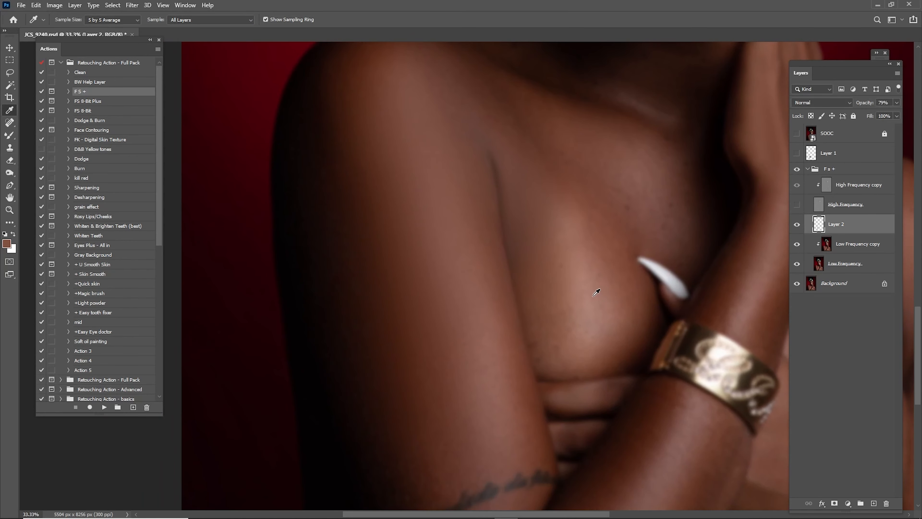
pyautogui.click(589, 299)
pyautogui.press('b')
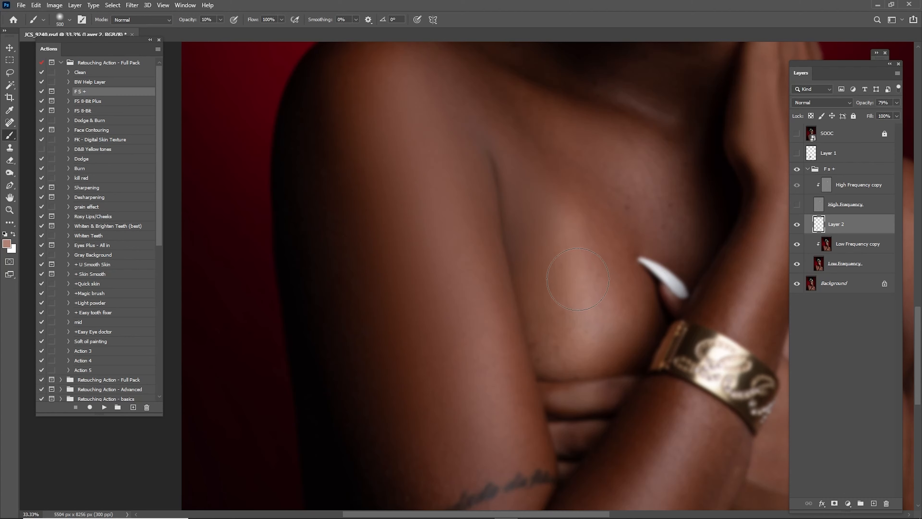
pyautogui.press(']')
pyautogui.press(']')
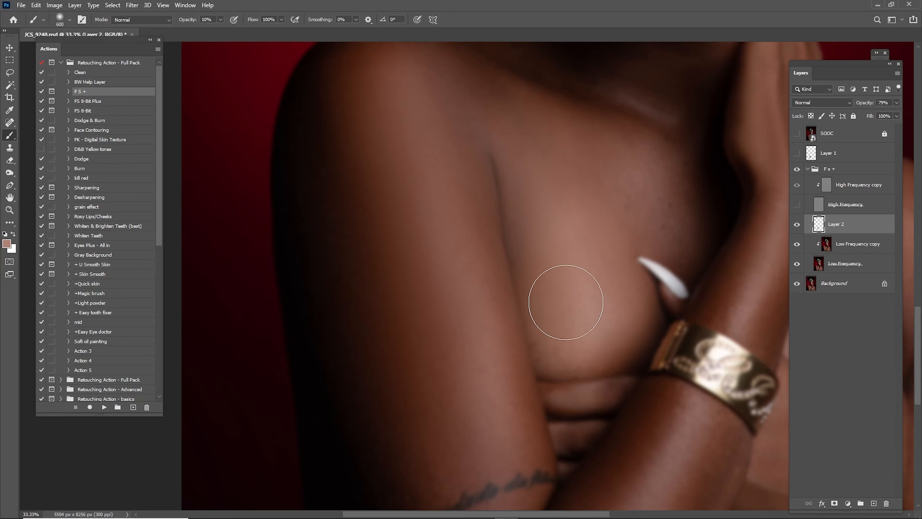
pyautogui.hotkey('ctrl', '0')
pyautogui.click(797, 205)
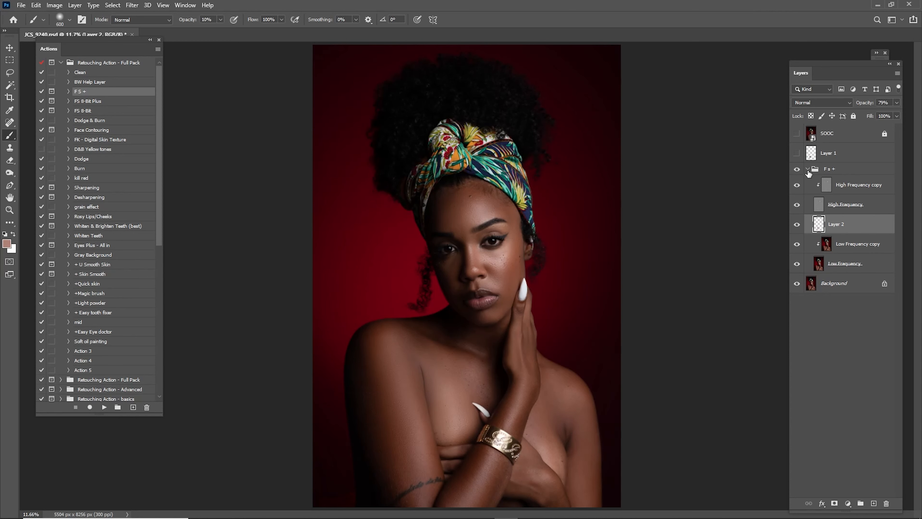
# - Compare the portrait with and without the frequency separation group and examine the chest and arm up close
pyautogui.click(796, 170)
pyautogui.click(797, 170)
pyautogui.click(796, 170)
pyautogui.click(797, 170)
pyautogui.press('z')
pyautogui.moveTo(535, 374); pyautogui.dragTo(549, 377)
pyautogui.moveTo(526, 381); pyautogui.dragTo(619, 206)
pyautogui.moveTo(529, 283); pyautogui.dragTo(596, 275)
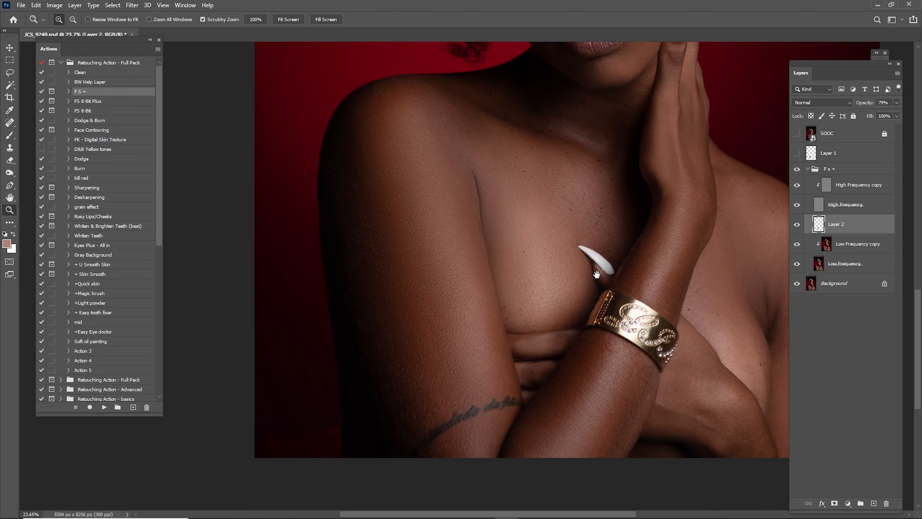
pyautogui.press('i')
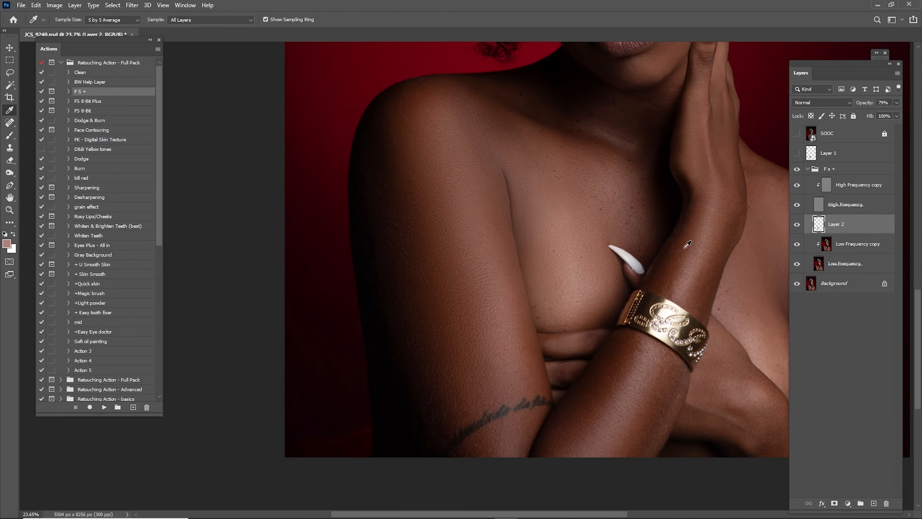
# - On the High Frequency copy layer, clone skin texture over the nose above its highlight with a 30 px Clone Stamp
pyautogui.click(830, 249)
pyautogui.press('z')
pyautogui.moveTo(599, 145); pyautogui.dragTo(599, 363)
pyautogui.moveTo(617, 232); pyautogui.dragTo(655, 233)
pyautogui.click(843, 187)
pyautogui.press('s')
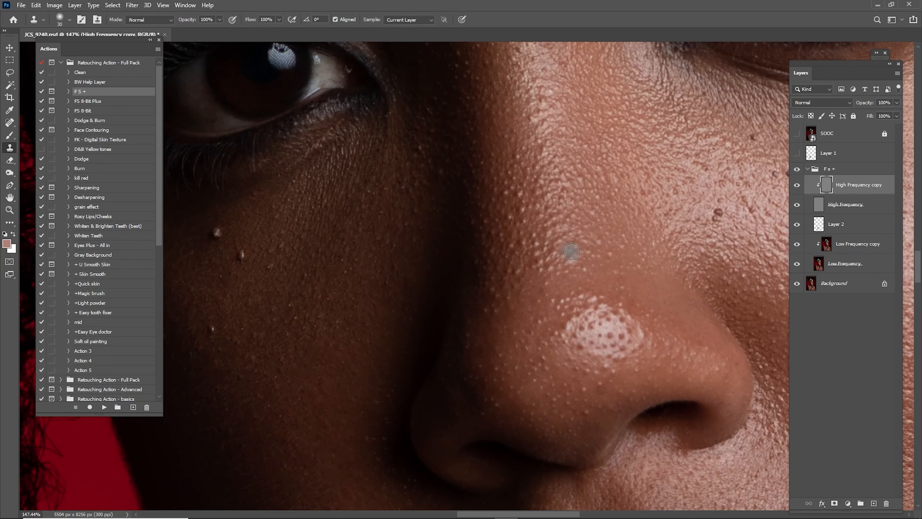
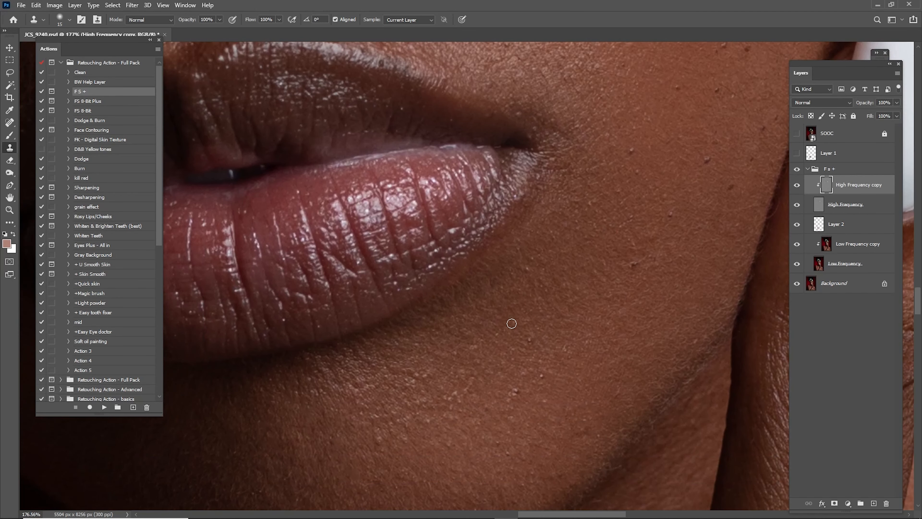
# - Clone skin texture over the rough spots below the lower lip and on the chin with a 15 px Clone Stamp
pyautogui.moveTo(527, 336); pyautogui.dragTo(594, 267)
pyautogui.keyDown('alt'); pyautogui.click(459, 344); pyautogui.keyUp('alt')
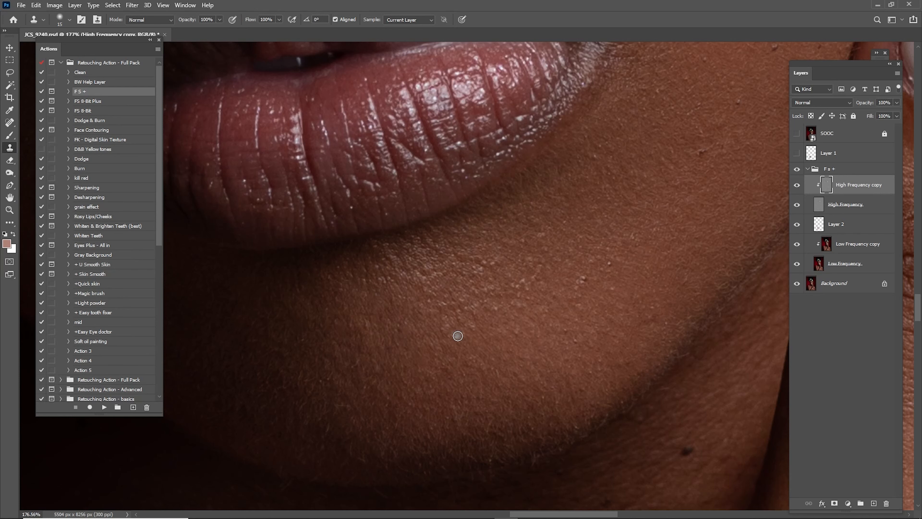
pyautogui.scroll(10, 613, 261)
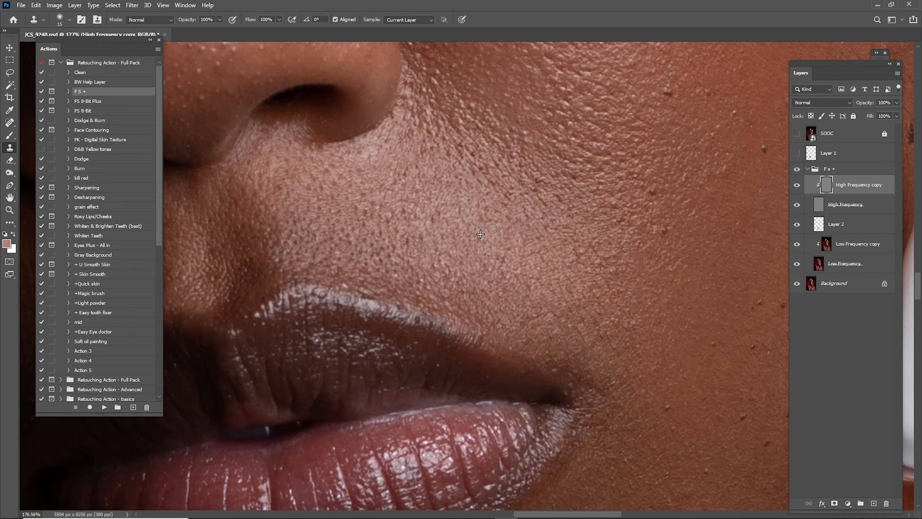
# - Clone skin texture over the area between the nostril and the upper lip with a 15 px Clone Stamp
pyautogui.moveTo(504, 226); pyautogui.dragTo(596, 249)
pyautogui.press('z')
pyautogui.moveTo(501, 289)
pyautogui.mouseDown()
pyautogui.moveTo(593, 308)
pyautogui.moveTo(544, 305)
pyautogui.moveTo(410, 264)
pyautogui.moveTo(534, 297)
pyautogui.moveTo(570, 296)
pyautogui.mouseUp()
pyautogui.press('s')
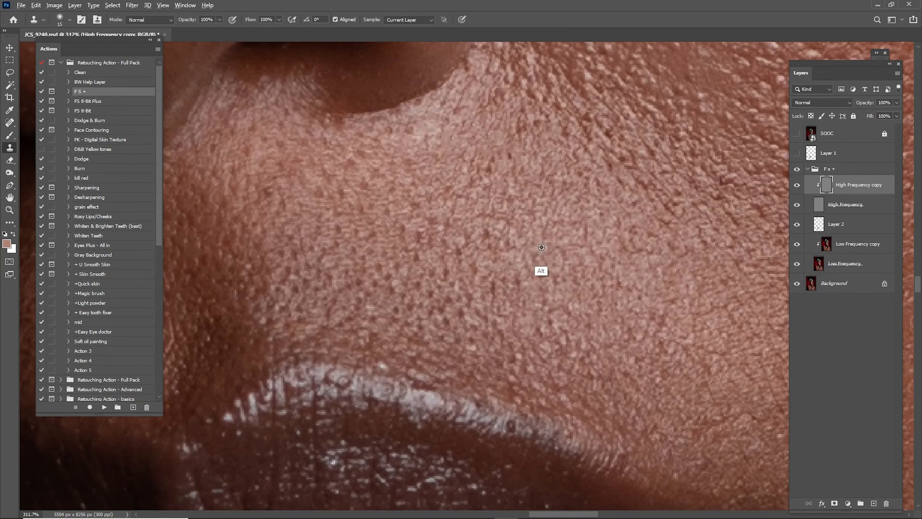
pyautogui.moveTo(529, 225); pyautogui.dragTo(590, 219)
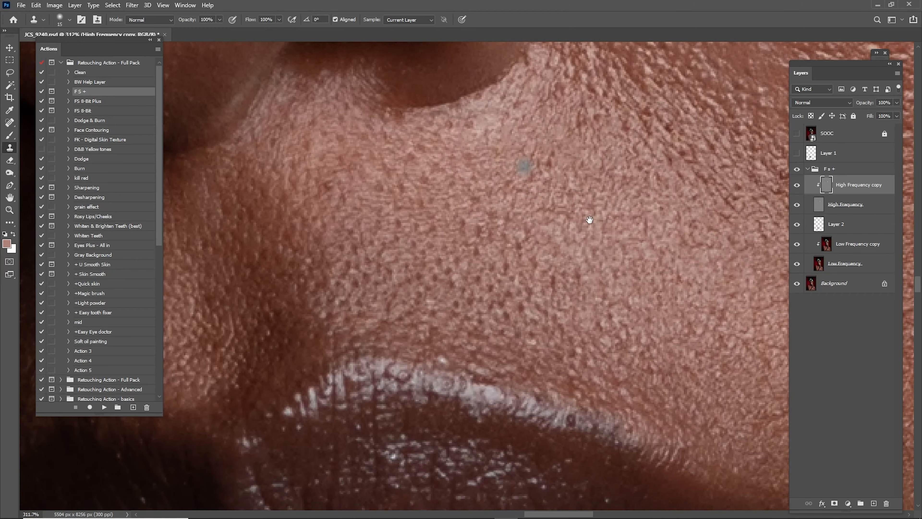
pyautogui.moveTo(401, 240); pyautogui.dragTo(508, 265)
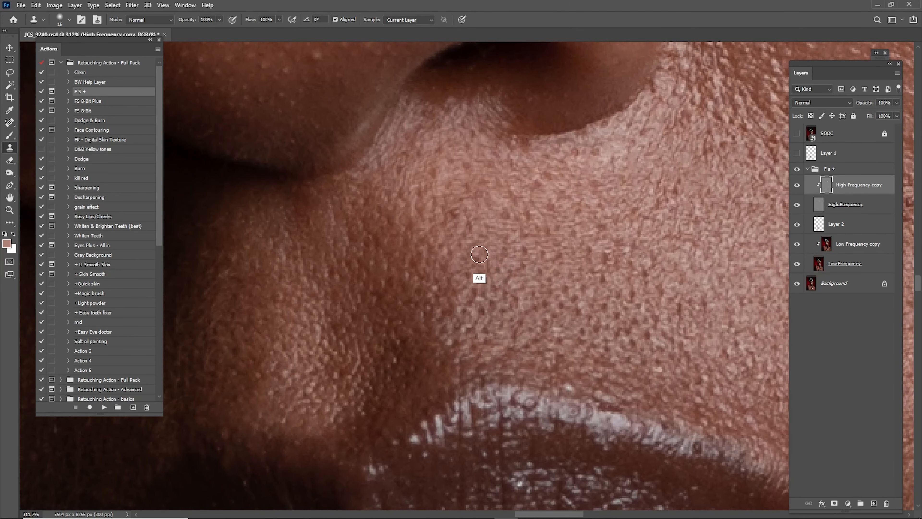
# - Refine the skin texture above the upper lip and beside the nostril with a 10 px Clone Stamp
pyautogui.press('[')
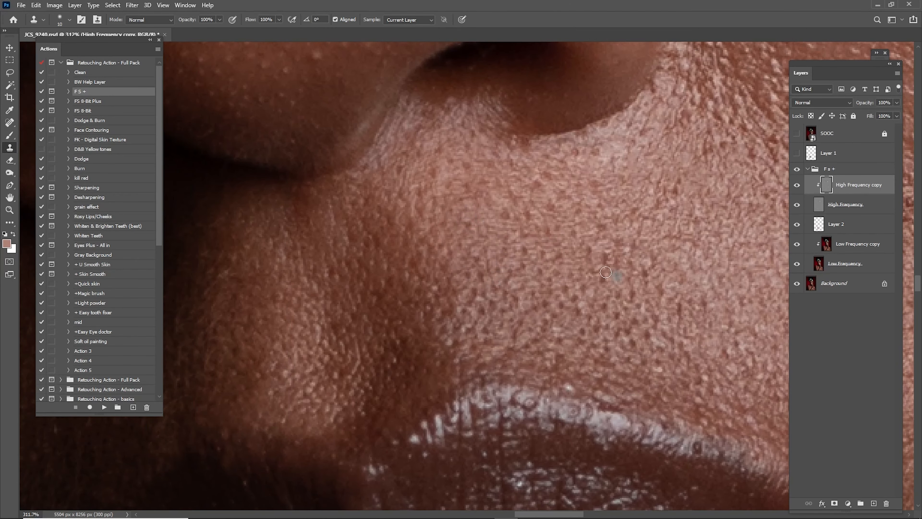
pyautogui.moveTo(562, 261); pyautogui.dragTo(519, 293)
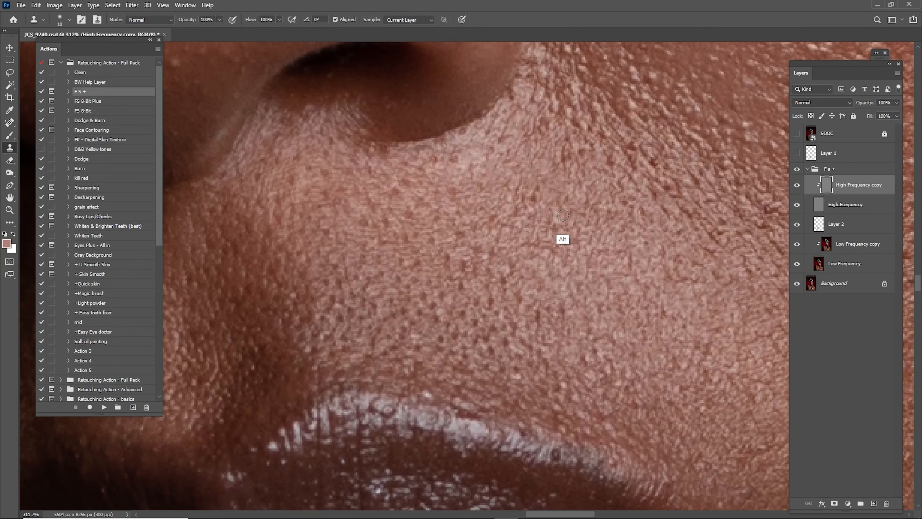
pyautogui.keyDown('alt'); pyautogui.click(574, 186); pyautogui.keyUp('alt')
pyautogui.moveTo(567, 151); pyautogui.dragTo(561, 183)
pyautogui.moveTo(599, 129); pyautogui.dragTo(513, 279)
pyautogui.moveTo(578, 223); pyautogui.dragTo(546, 260)
# - Clone skin texture over remaining flaws up the face toward the brows and forehead with the 10 px Clone Stamp
pyautogui.scroll(-3, 525, 282)
pyautogui.moveTo(516, 182); pyautogui.dragTo(581, 381)
pyautogui.keyDown('alt'); pyautogui.click(589, 270); pyautogui.keyUp('alt')
pyautogui.moveTo(577, 273); pyautogui.dragTo(616, 253)
pyautogui.keyDown('alt'); pyautogui.click(620, 237); pyautogui.keyUp('alt')
pyautogui.scroll(-3, 606, 232)
pyautogui.moveTo(585, 198); pyautogui.dragTo(542, 326)
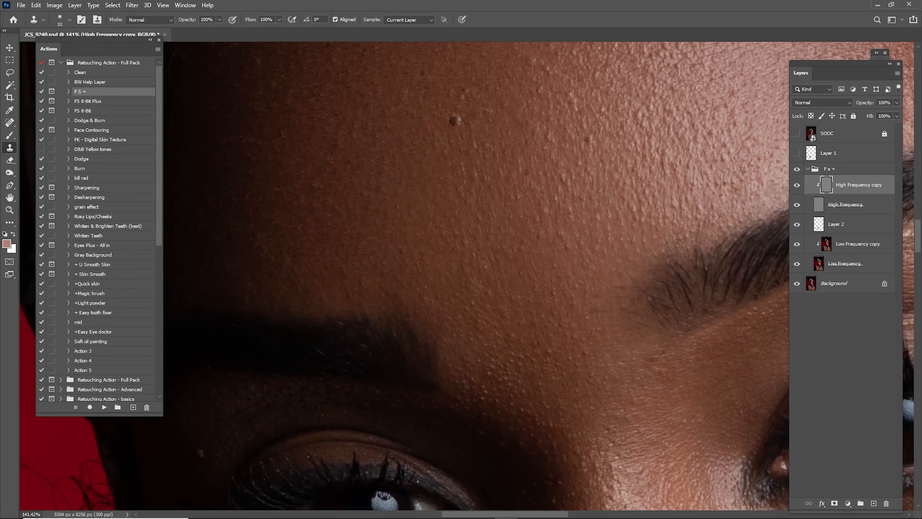
# - Compare the whole portrait with and without the F s + frequency separation group
pyautogui.hotkey('ctrl', '0')
pyautogui.click(796, 169)
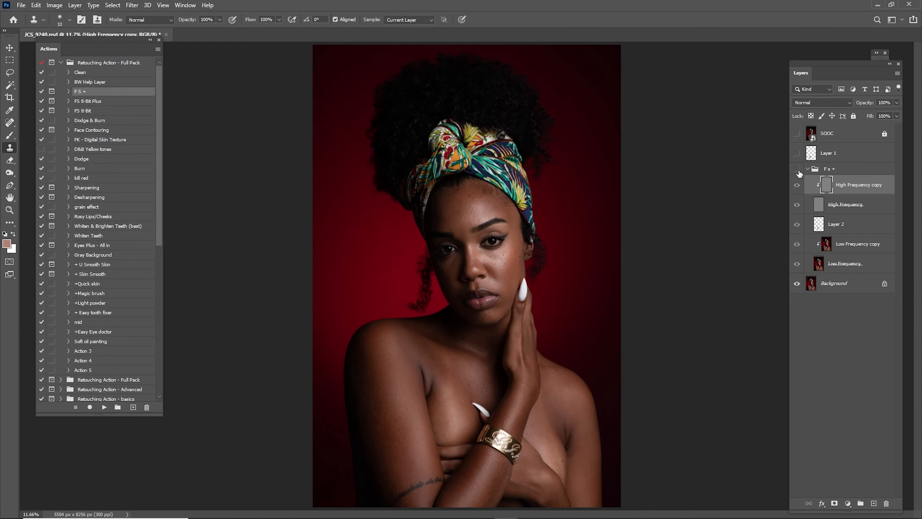
pyautogui.click(797, 172)
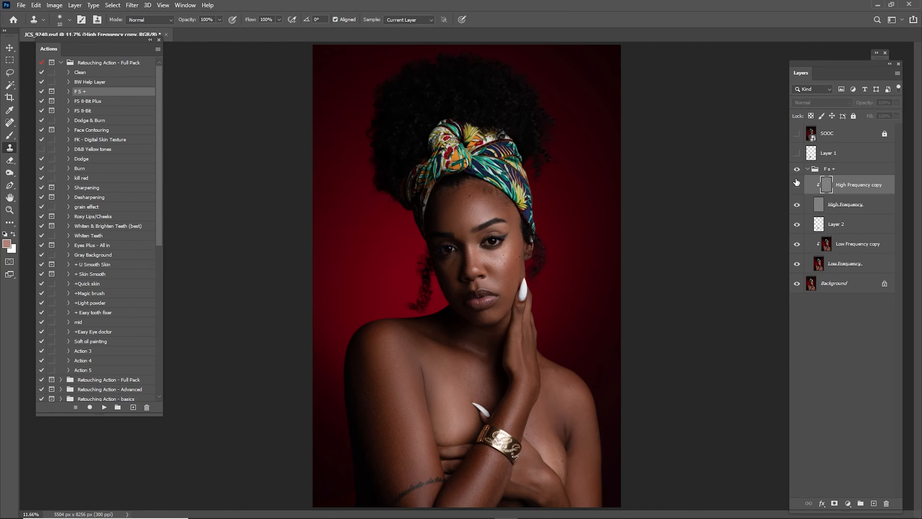
pyautogui.click(797, 184)
pyautogui.click(797, 171)
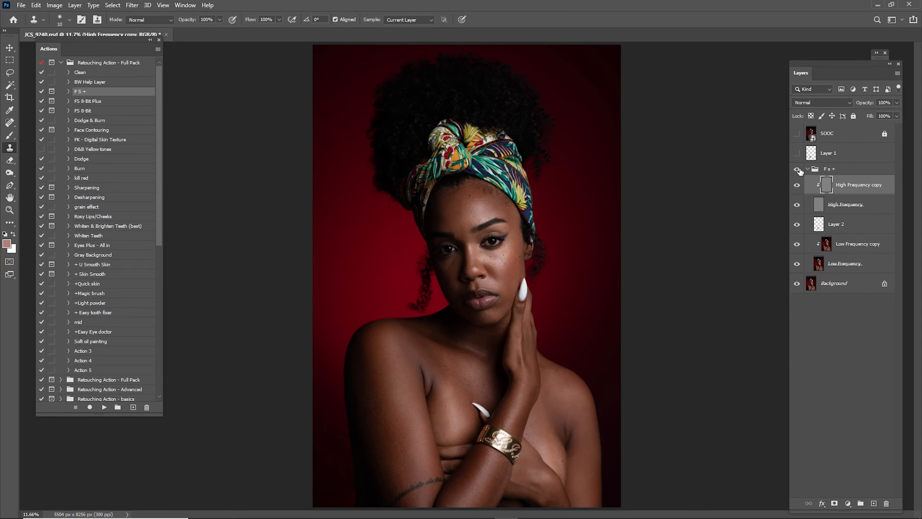
pyautogui.click(797, 169)
# - Clone skin texture over the rough area at the middle of the forehead with the 10 px Clone Stamp
pyautogui.press('z')
pyautogui.moveTo(487, 199); pyautogui.dragTo(521, 271)
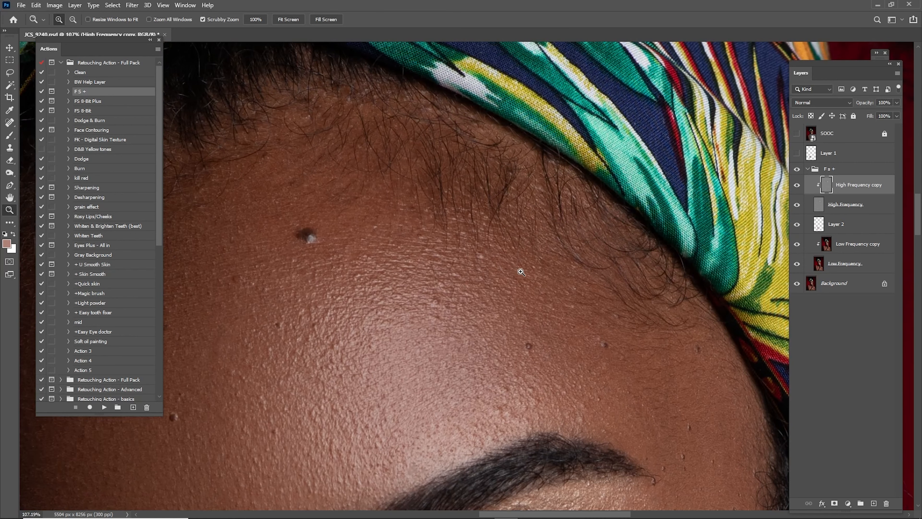
pyautogui.press('s')
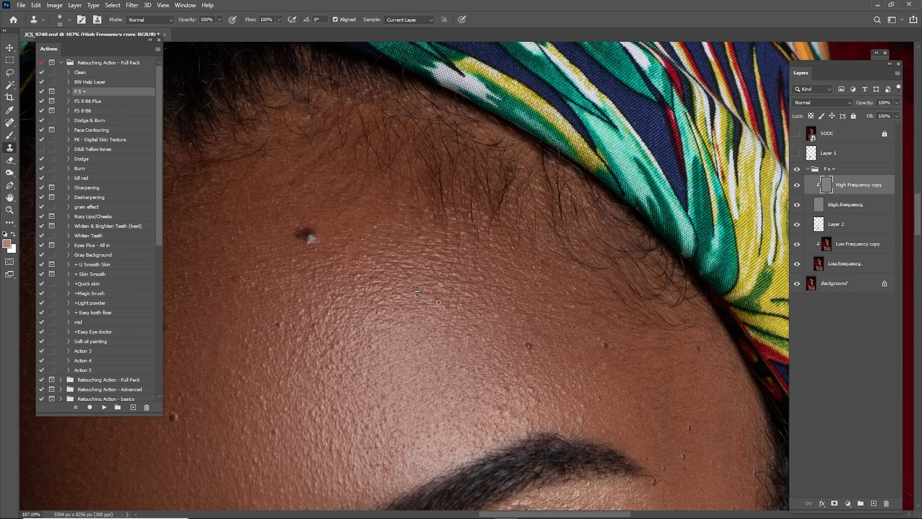
pyautogui.moveTo(438, 302); pyautogui.dragTo(429, 290)
# - Clone clean skin texture over small bumps beside the forehead mole and toward the shaded temple with the 10 px Clone Stamp
pyautogui.moveTo(402, 248)
pyautogui.mouseDown()
pyautogui.moveTo(500, 248)
pyautogui.moveTo(545, 236)
pyautogui.mouseUp()
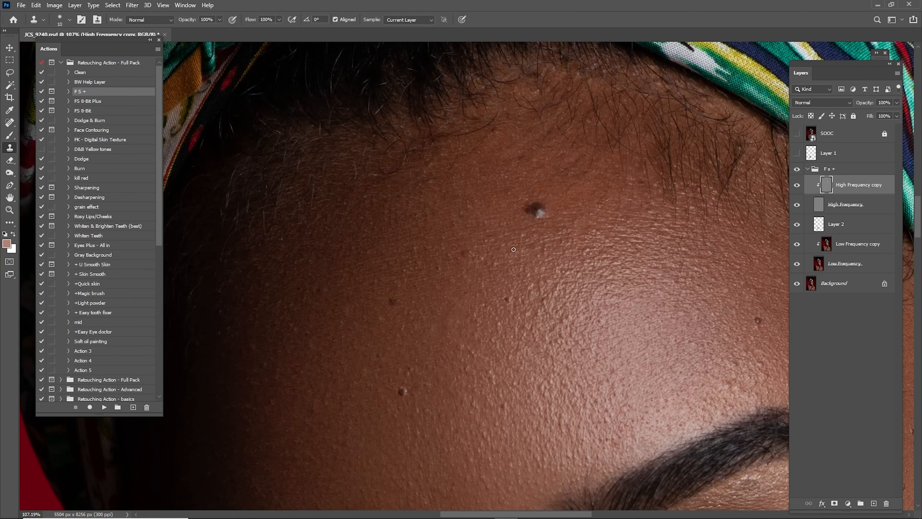
pyautogui.moveTo(447, 259)
pyautogui.mouseDown()
pyautogui.moveTo(489, 277)
pyautogui.moveTo(434, 277)
pyautogui.mouseUp()
pyautogui.keyDown('alt'); pyautogui.click(441, 315); pyautogui.keyUp('alt')
pyautogui.keyDown('alt'); pyautogui.click(460, 279); pyautogui.keyUp('alt')
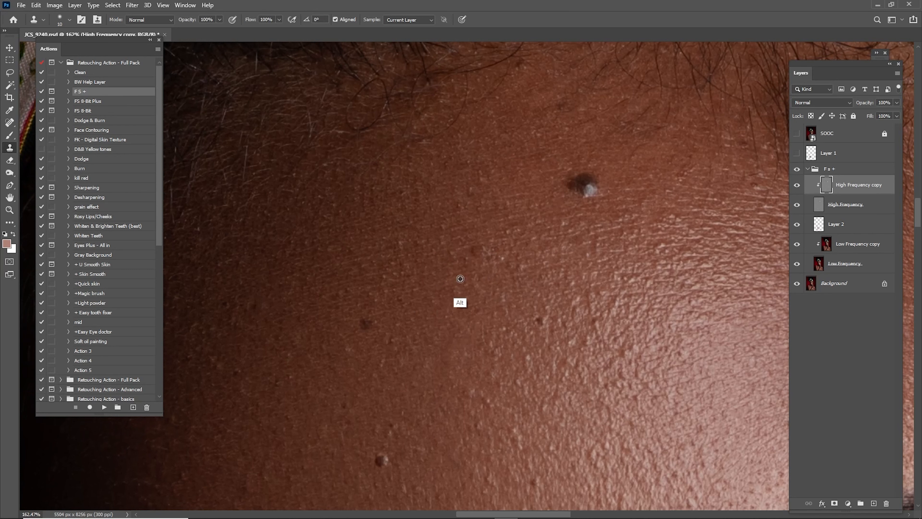
pyautogui.moveTo(473, 251); pyautogui.dragTo(479, 247)
pyautogui.keyDown('alt'); pyautogui.click(468, 213); pyautogui.keyUp('alt')
pyautogui.moveTo(455, 219); pyautogui.dragTo(454, 220)
pyautogui.moveTo(444, 252); pyautogui.dragTo(484, 233)
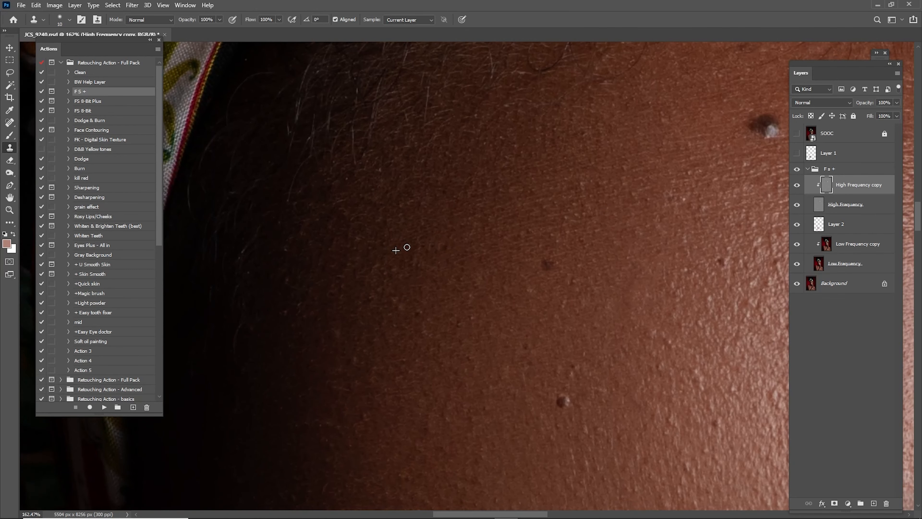
pyautogui.moveTo(399, 250); pyautogui.dragTo(523, 208)
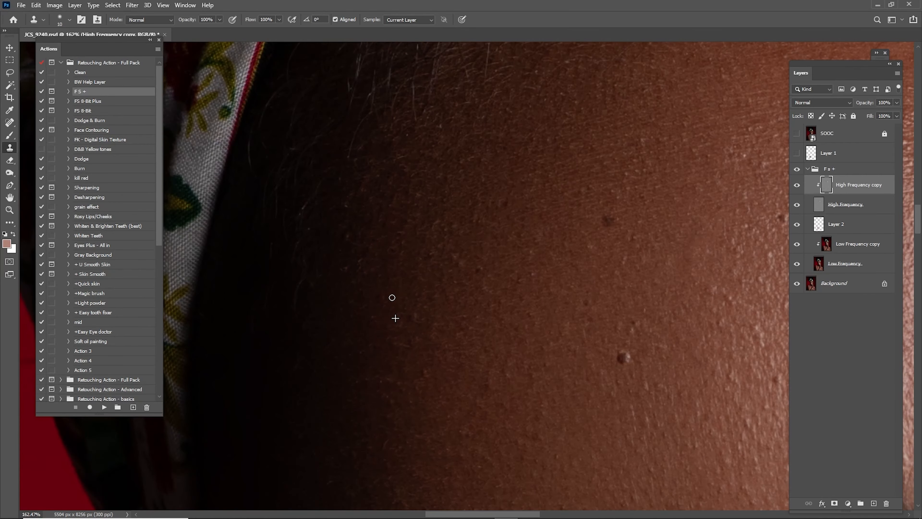
# - Check the texture cleanup on the full portrait by toggling the visibility of the F s + group
pyautogui.hotkey('ctrl', '0')
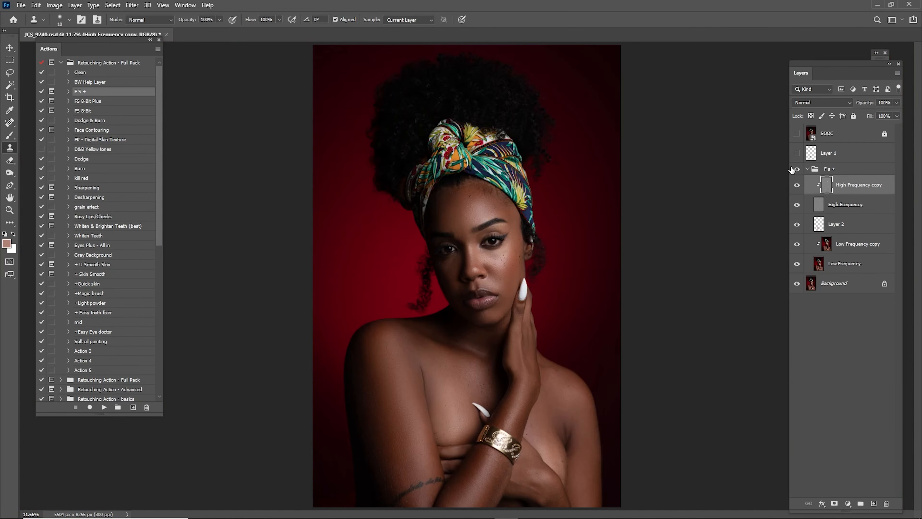
pyautogui.click(795, 169)
pyautogui.click(799, 171)
pyautogui.click(803, 172)
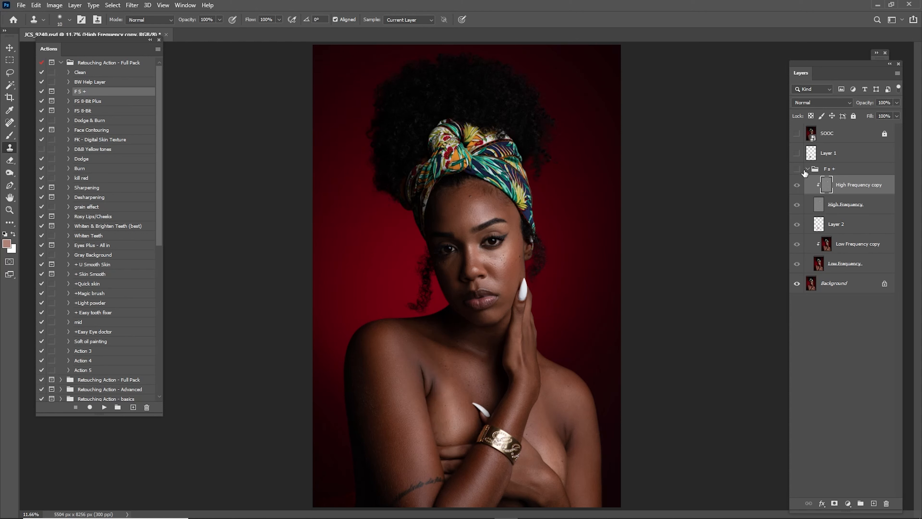
pyautogui.click(805, 171)
pyautogui.click(796, 173)
pyautogui.click(798, 171)
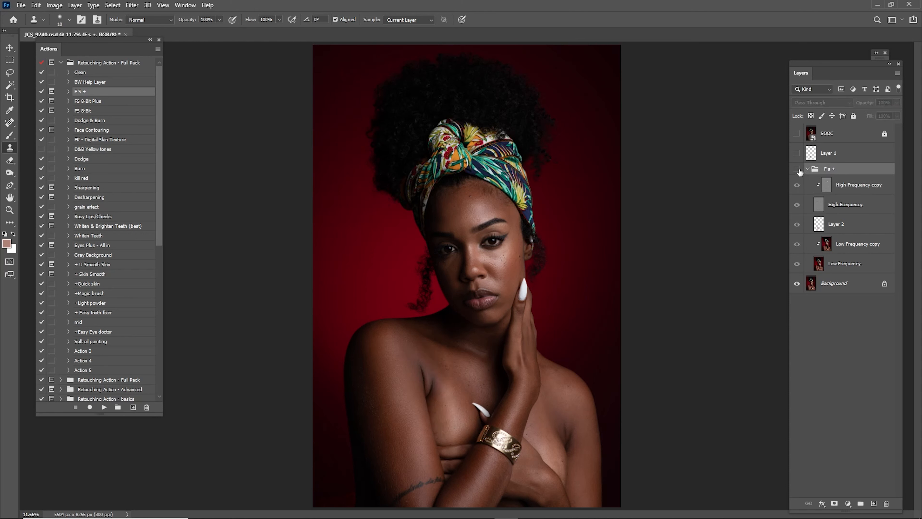
pyautogui.click(800, 170)
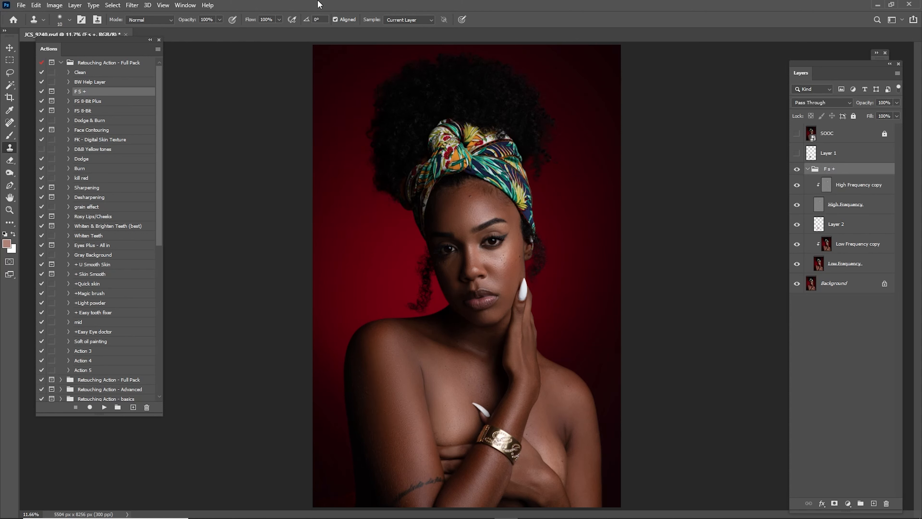
# - Move the Actions list clear of the document title and save JCS_9240.psd
pyautogui.moveTo(137, 44); pyautogui.dragTo(120, 58)
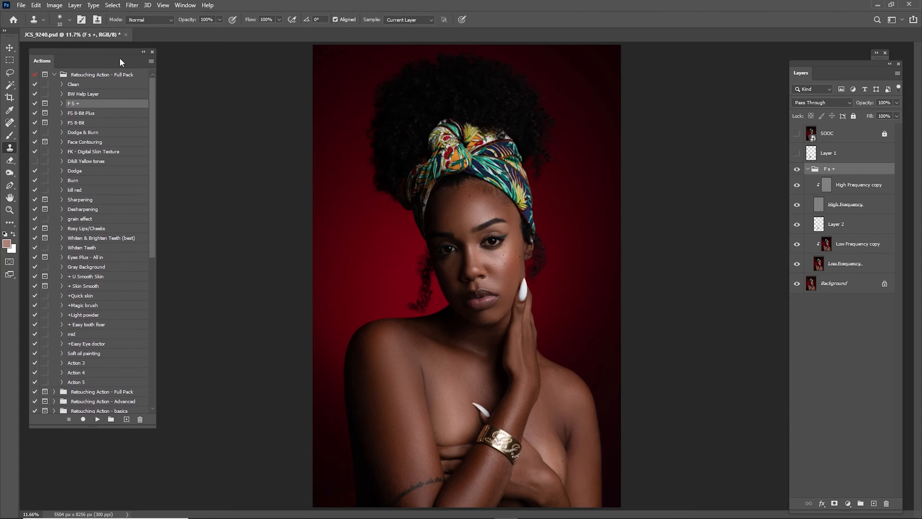
pyautogui.click(22, 5)
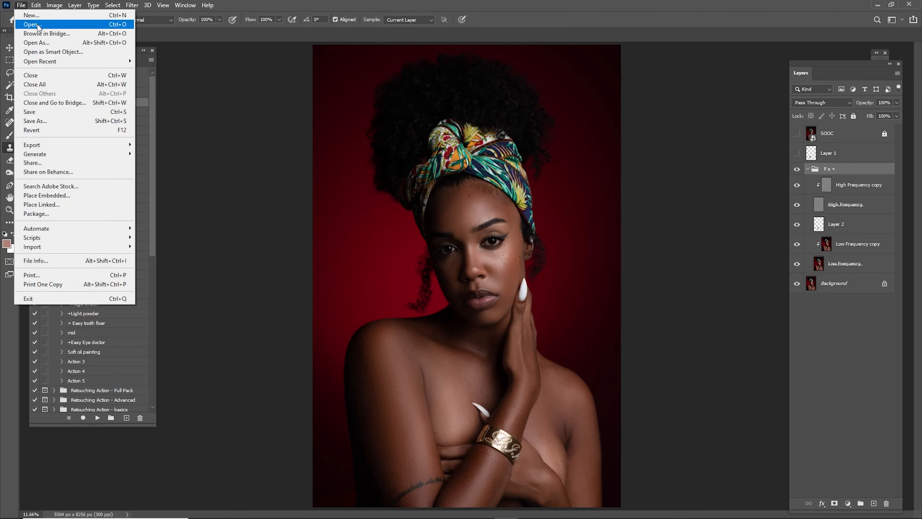
pyautogui.click(65, 115)
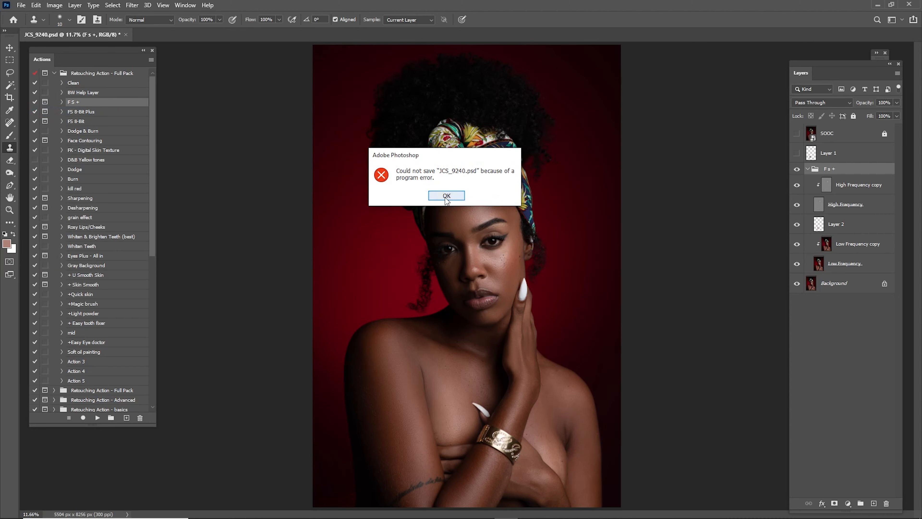
pyautogui.click(445, 196)
pyautogui.click(21, 5)
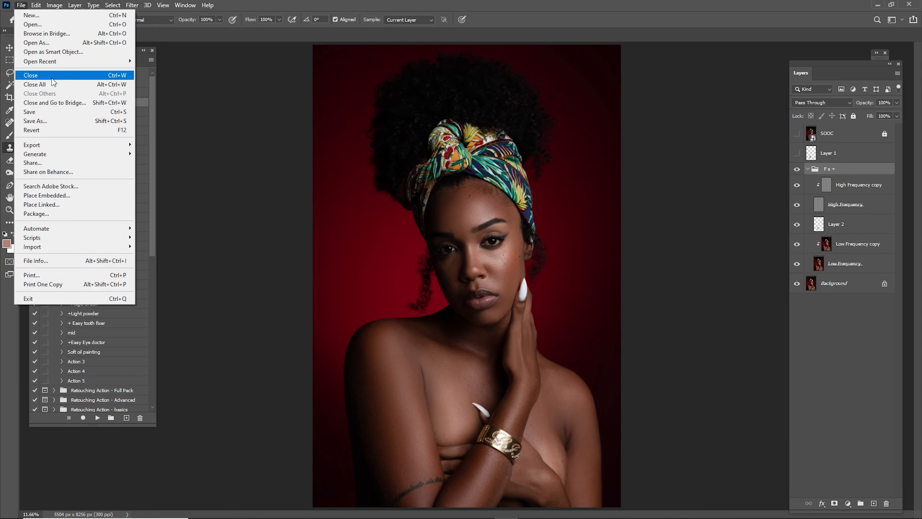
pyautogui.click(54, 113)
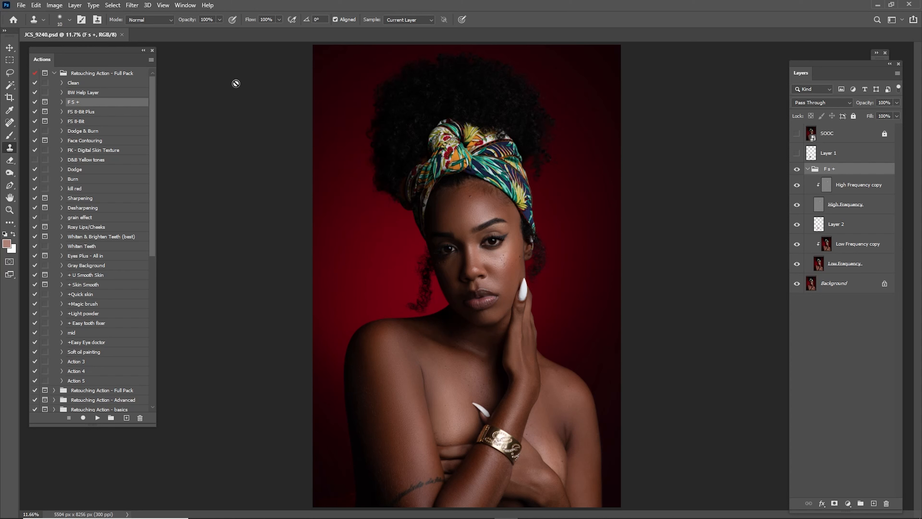
# - Review the frequency separation result before and after by hiding and showing the F s + group
pyautogui.click(797, 170)
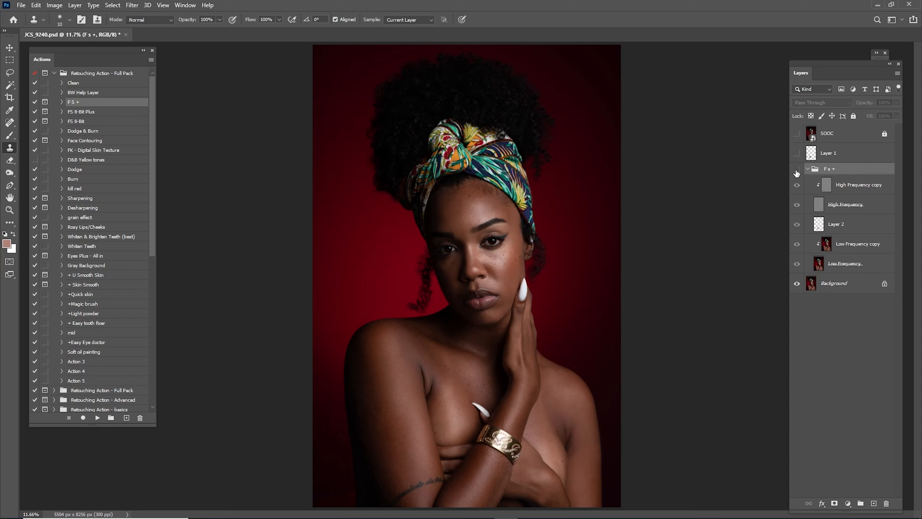
pyautogui.click(797, 170)
pyautogui.click(797, 169)
pyautogui.click(797, 169)
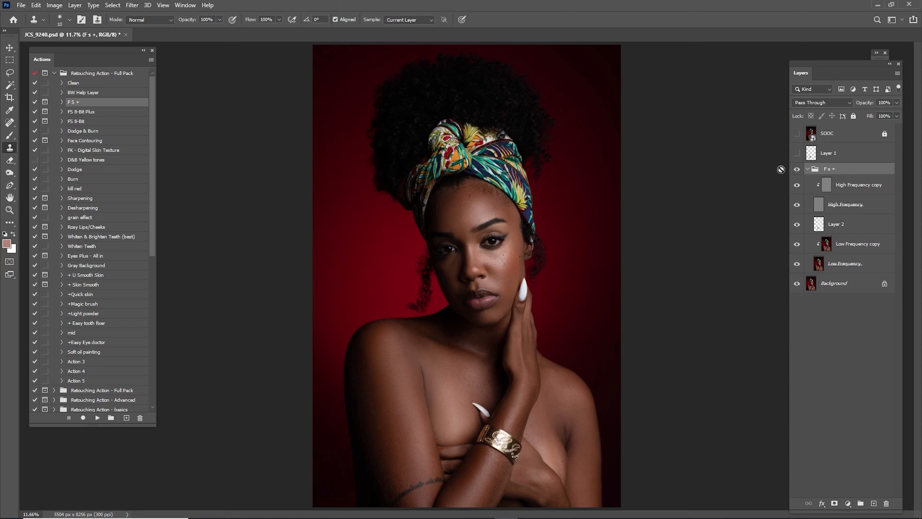
# - Run the Dodge and Burn actions together from the Retouching Action - Full Pack set
pyautogui.click(75, 172)
pyautogui.click(77, 180)
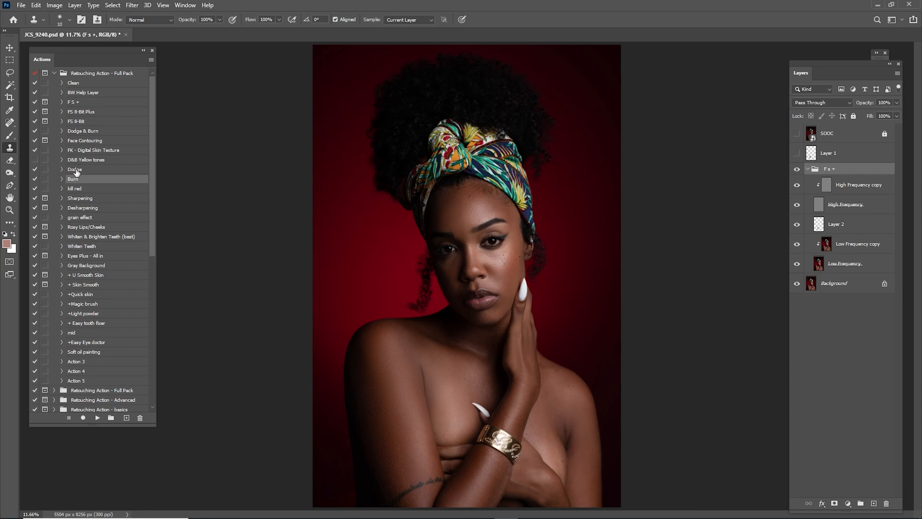
pyautogui.click(76, 170)
pyautogui.keyDown('shift'); pyautogui.click(76, 180); pyautogui.keyUp('shift')
pyautogui.click(99, 422)
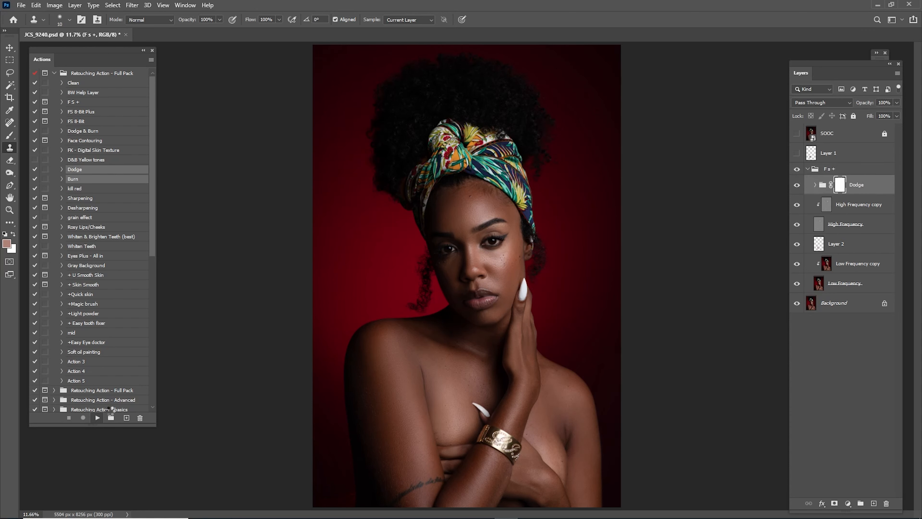
# - Move the Burn and Dodge groups out above the F s + group, collapse F s +, and select the Burn group
pyautogui.keyDown('shift'); pyautogui.click(864, 206); pyautogui.keyUp('shift')
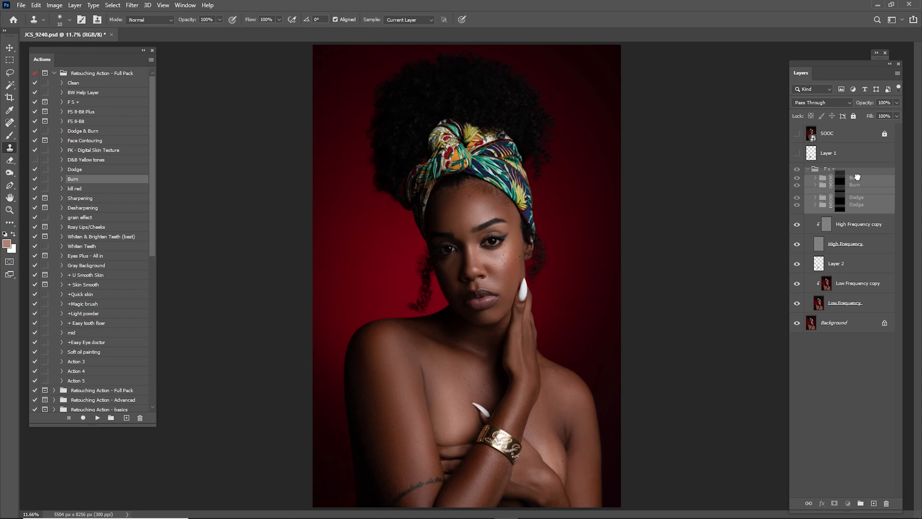
pyautogui.moveTo(864, 206); pyautogui.dragTo(853, 163)
pyautogui.click(810, 212)
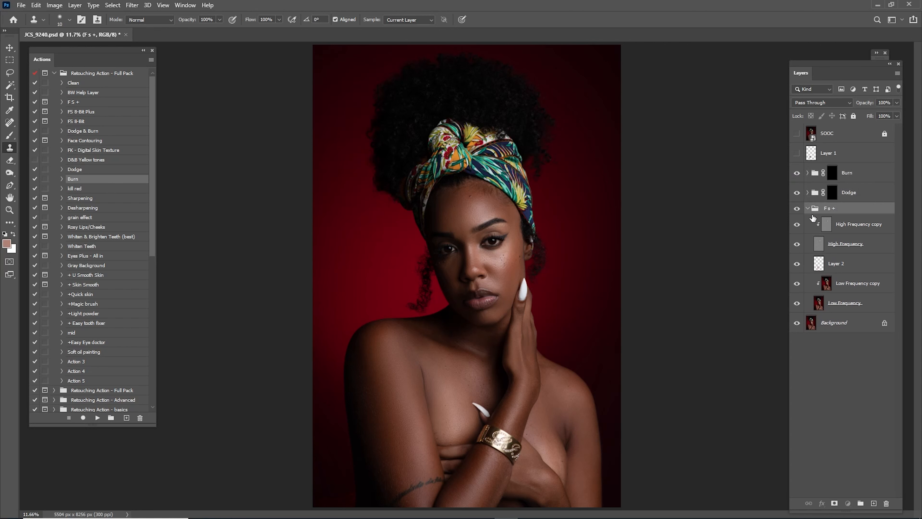
pyautogui.click(807, 209)
pyautogui.click(850, 175)
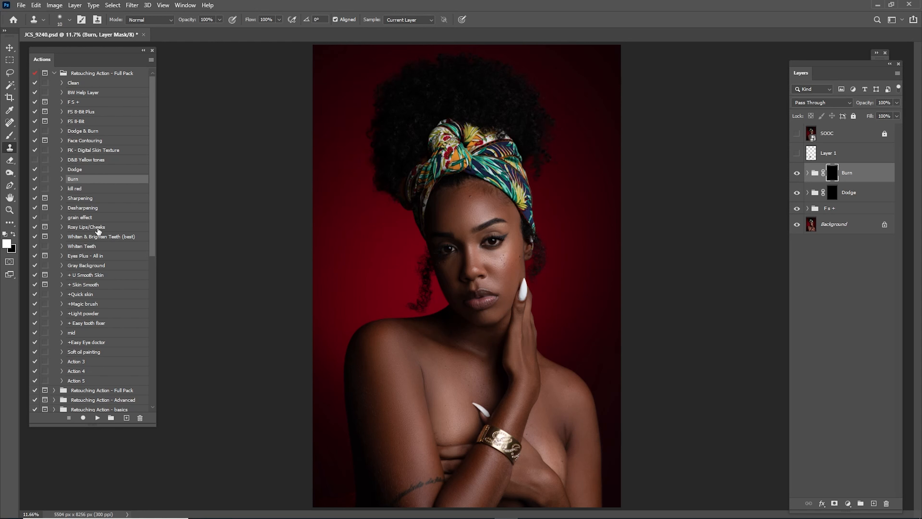
# - Run the Eyes Plus - All in action above the Burn group, accepting a 5.0 pixel Gaussian Blur radius
pyautogui.click(93, 256)
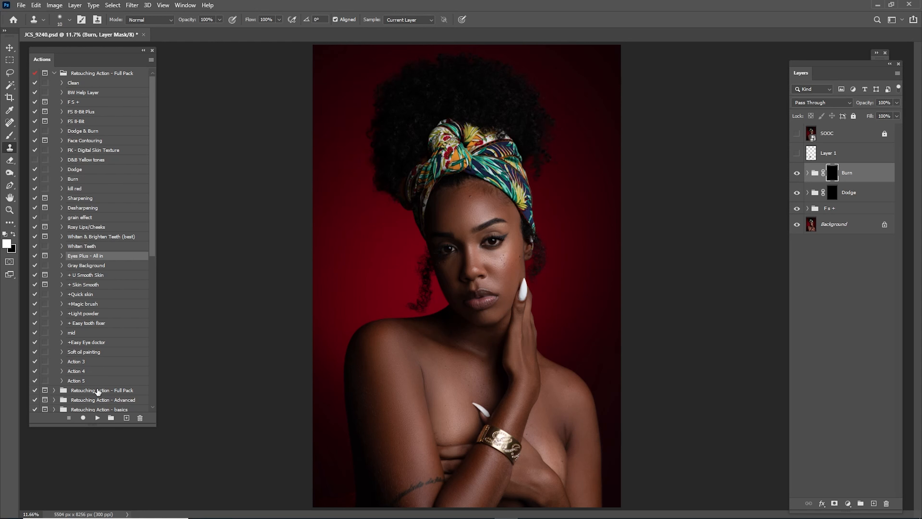
pyautogui.click(97, 418)
pyautogui.press('Return')
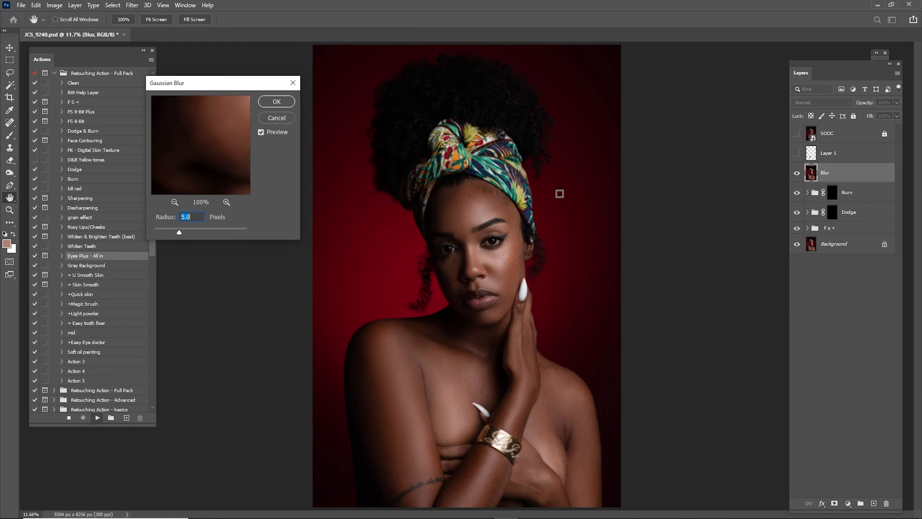
pyautogui.press('Return')
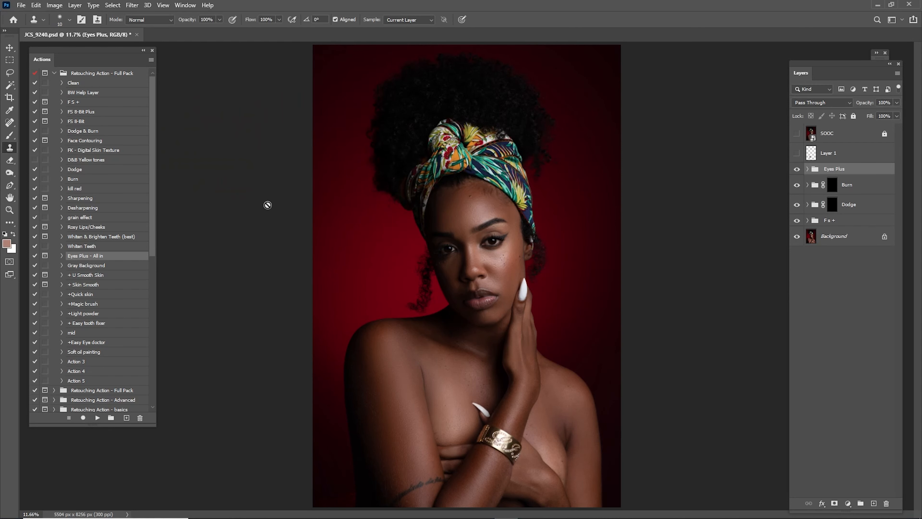
# - Run the Rosy Lips/Cheeks action above the Eyes Plus group and dismiss its instructions
pyautogui.click(88, 228)
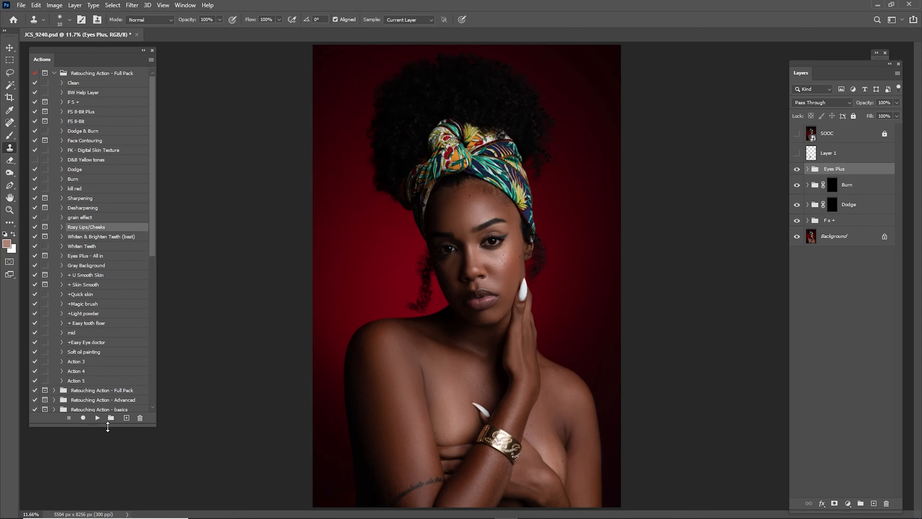
pyautogui.click(98, 417)
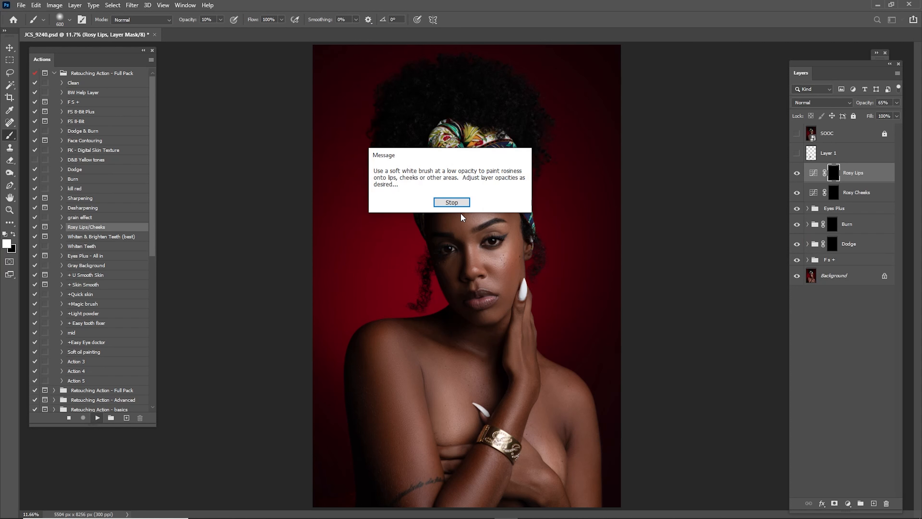
pyautogui.press('Return')
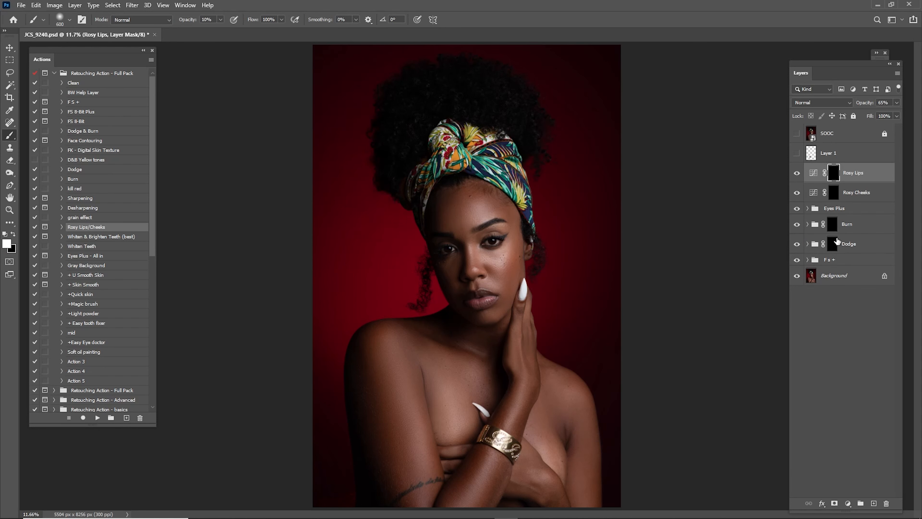
# - Paint white at 30% brush opacity on the Dodge group's mask over the forehead just above the fully lit eyebrow
pyautogui.click(833, 244)
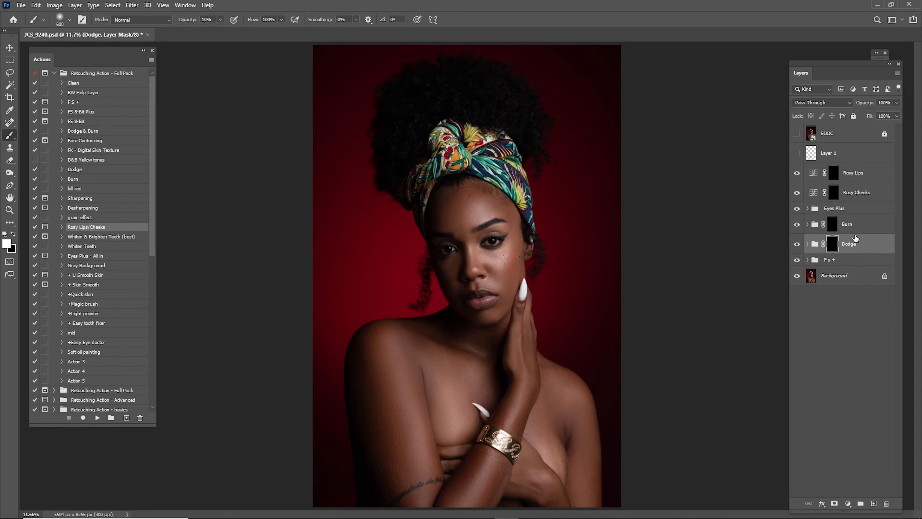
pyautogui.press('z')
pyautogui.moveTo(470, 210)
pyautogui.mouseDown()
pyautogui.moveTo(503, 218)
pyautogui.moveTo(510, 231)
pyautogui.moveTo(517, 194)
pyautogui.mouseUp()
pyautogui.press('b')
pyautogui.press('v')
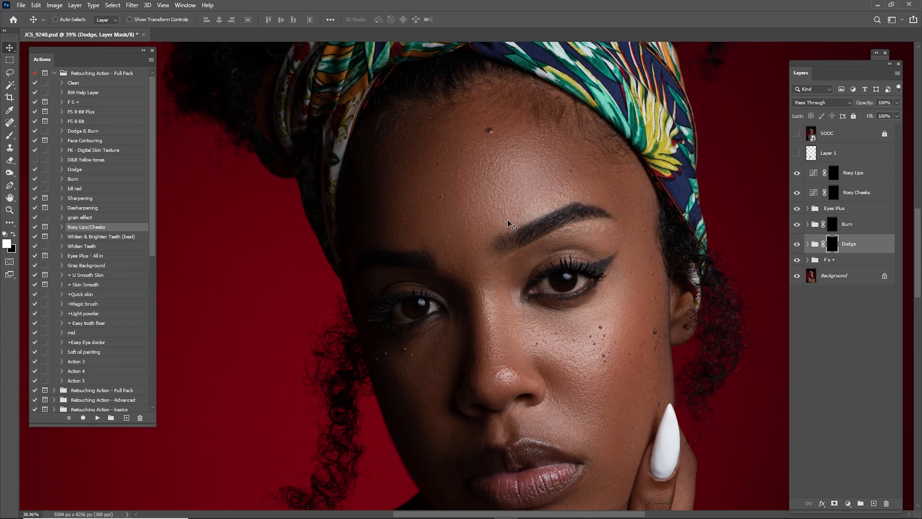
pyautogui.press('b')
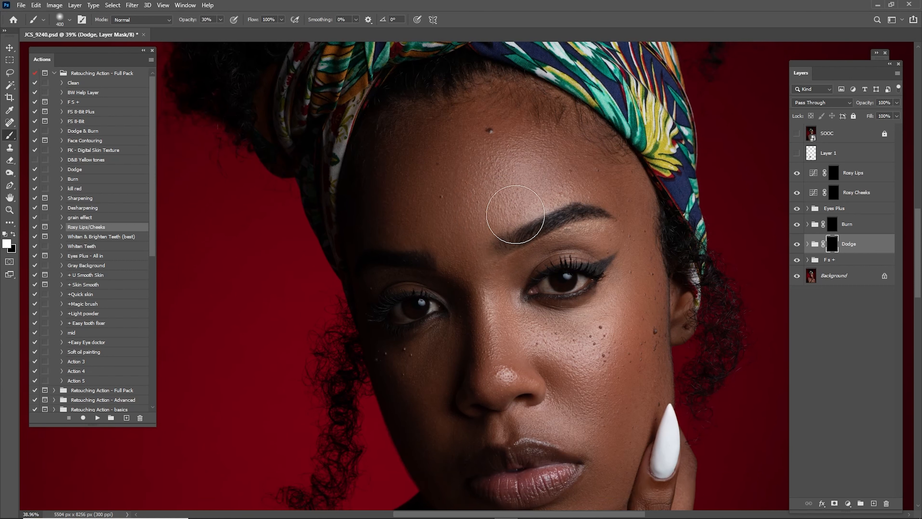
pyautogui.moveTo(526, 205)
pyautogui.mouseDown()
pyautogui.moveTo(517, 176)
pyautogui.moveTo(536, 174)
pyautogui.moveTo(538, 192)
pyautogui.moveTo(524, 201)
pyautogui.moveTo(541, 211)
pyautogui.mouseUp()
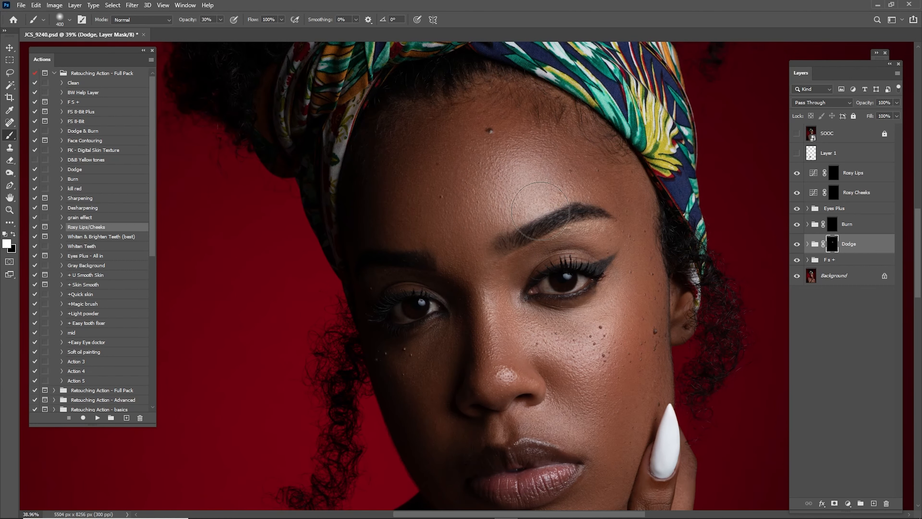
# - Brighten the nose and the lit cheek on the Dodge mask, varying the brush size up to 500
pyautogui.press('[')
pyautogui.press('[')
pyautogui.press('[')
pyautogui.press('[')
pyautogui.press('[')
pyautogui.press('[')
pyautogui.press('[')
pyautogui.press('[')
pyautogui.press('[')
pyautogui.press(']')
pyautogui.press(']')
pyautogui.press(']')
pyautogui.press(']')
pyautogui.press(']')
pyautogui.press(']')
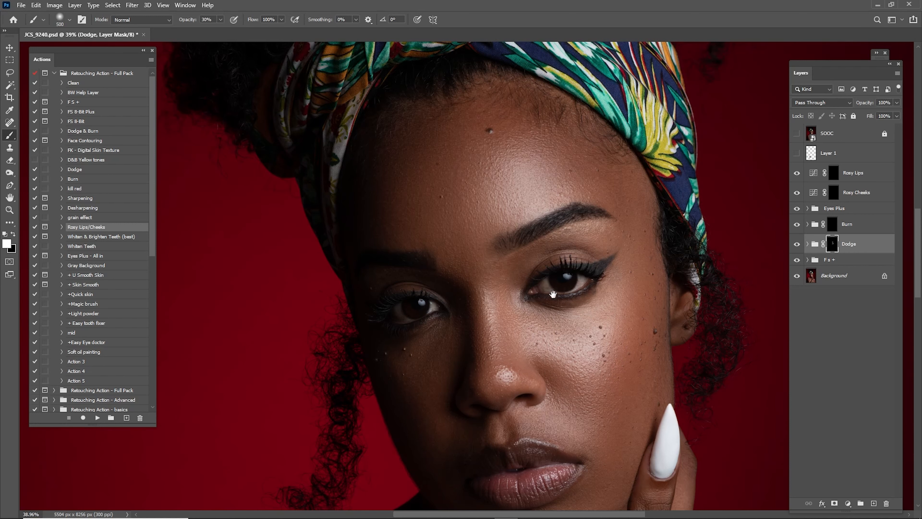
# - Add finer face highlights on the Dodge mask with a small brush of about 175
pyautogui.moveTo(562, 253); pyautogui.dragTo(563, 211)
pyautogui.press('[')
pyautogui.press('[')
pyautogui.press('[')
pyautogui.press('[')
pyautogui.press('[')
pyautogui.press('[')
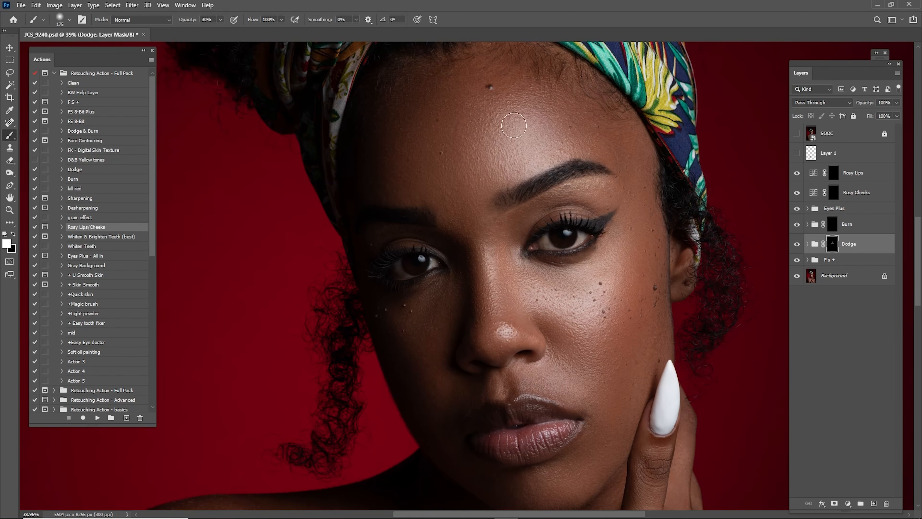
pyautogui.press(']')
pyautogui.press(']')
# - Brighten the lips with a brush of about 125 and the chin with a larger one on the Dodge mask
pyautogui.moveTo(527, 390); pyautogui.dragTo(518, 241)
pyautogui.press('[')
pyautogui.press('[')
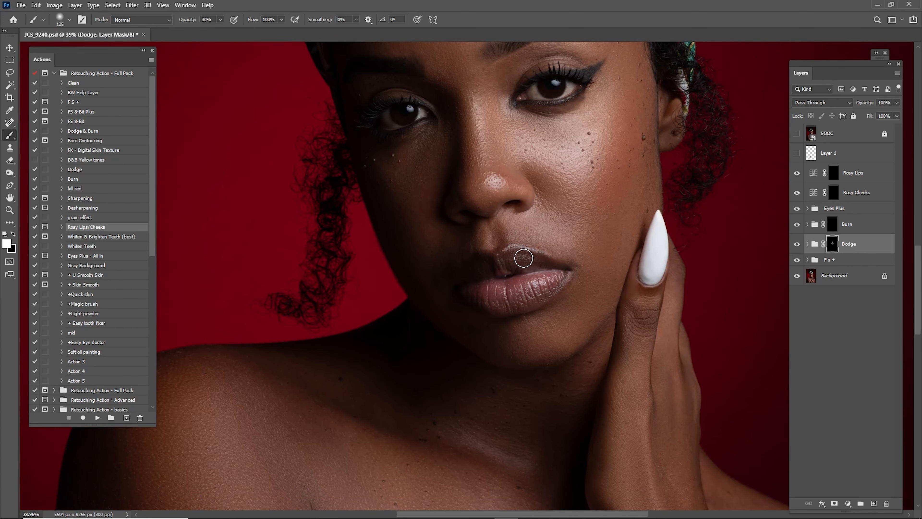
pyautogui.press('z')
pyautogui.moveTo(507, 252); pyautogui.dragTo(523, 253)
pyautogui.press('b')
pyautogui.press(']')
pyautogui.press(']')
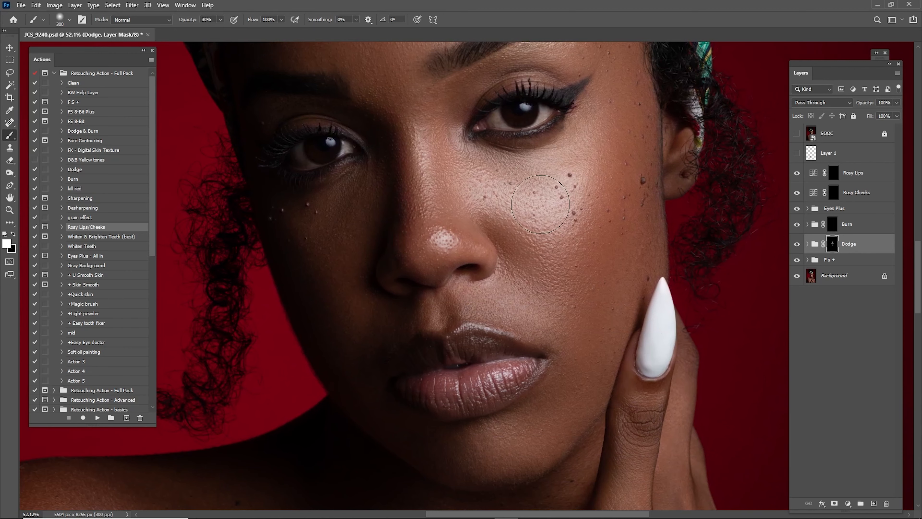
# - Brighten the raised hand and the forearm on the Dodge mask, enlarging the brush from 250 to 600
pyautogui.moveTo(537, 303); pyautogui.dragTo(563, 158)
pyautogui.moveTo(630, 238); pyautogui.dragTo(540, 196)
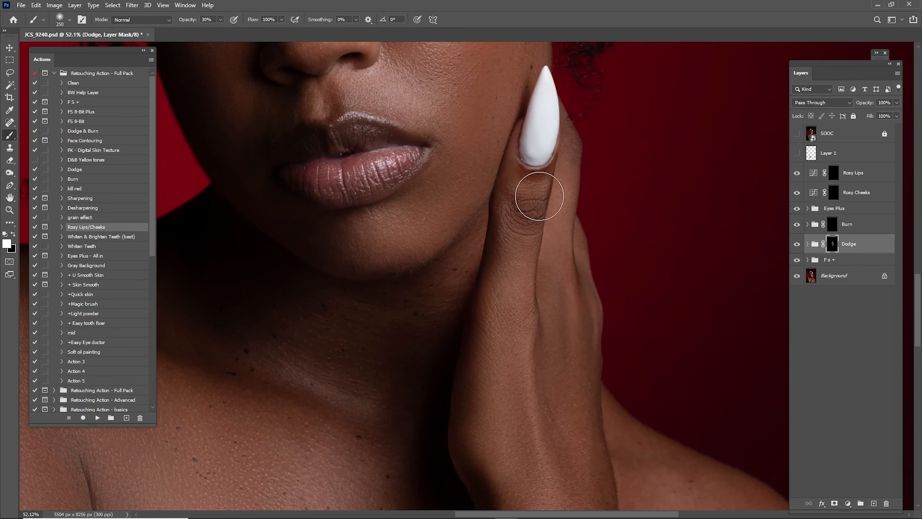
pyautogui.hotkey('ctrl', '0')
pyautogui.press(']')
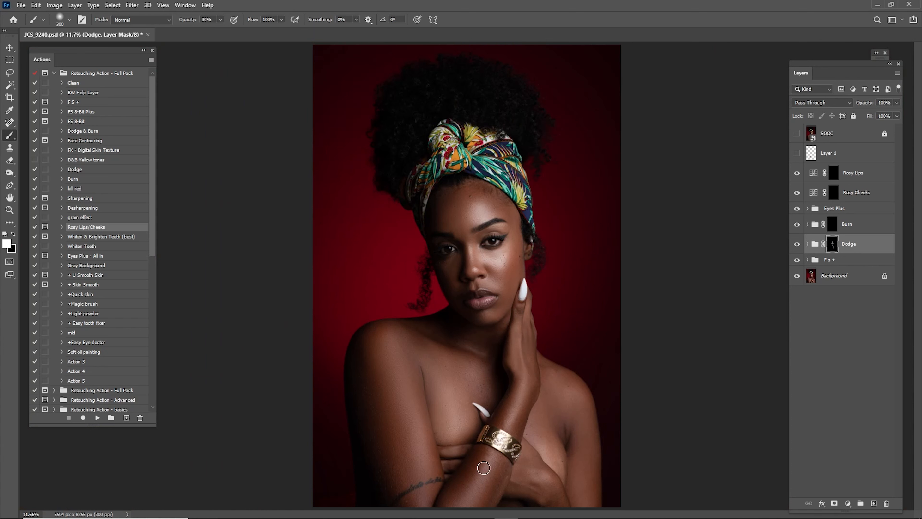
pyautogui.press(']')
pyautogui.press(']')
pyautogui.press(']')
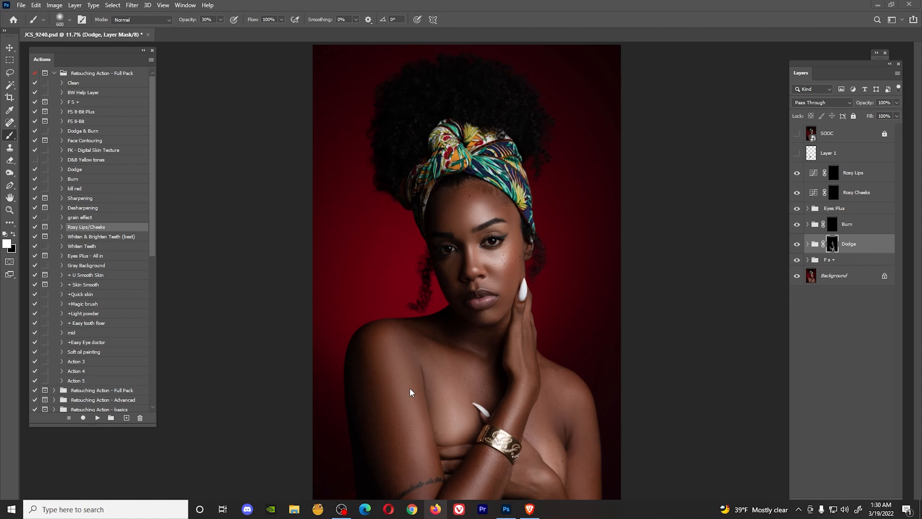
# - Brighten the chest and arm on the Dodge mask with a brush of 700 and up, and check the Dodge effect off and on
pyautogui.rightClick(436, 509)
pyautogui.click(632, 33)
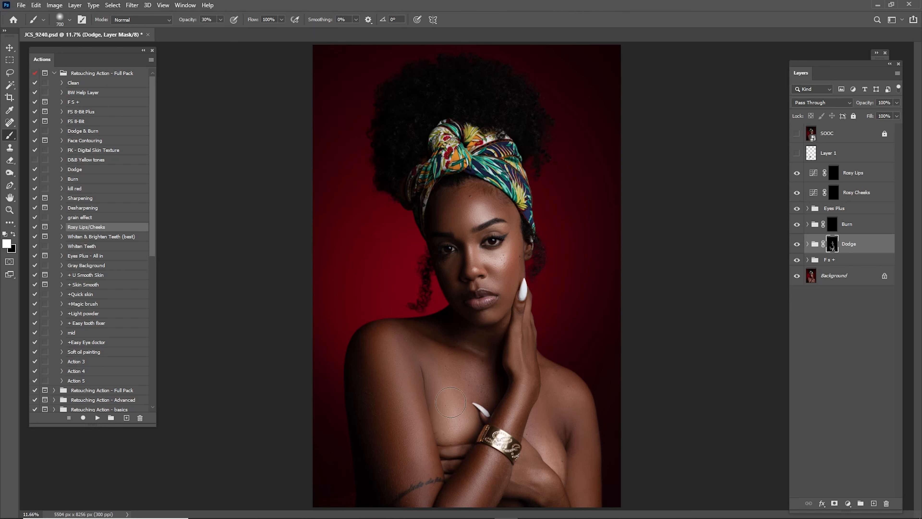
pyautogui.press(']')
pyautogui.press(']')
pyautogui.press(']')
pyautogui.press('[')
pyautogui.press('[')
pyautogui.press('[')
pyautogui.press('[')
pyautogui.press('[')
pyautogui.click(796, 245)
pyautogui.click(797, 245)
# - Touch up the body highlights on the Dodge mask with a brush around 500 and compare the portrait without and with the Dodge group
pyautogui.press('[')
pyautogui.press(']')
pyautogui.press(']')
pyautogui.press(']')
pyautogui.press('[')
pyautogui.press('[')
pyautogui.press('[')
pyautogui.click(795, 246)
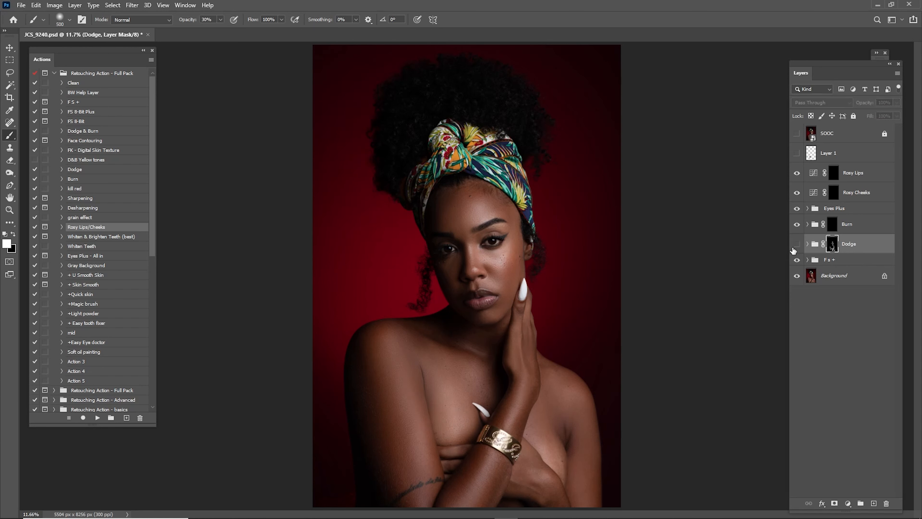
pyautogui.click(795, 246)
pyautogui.click(795, 246)
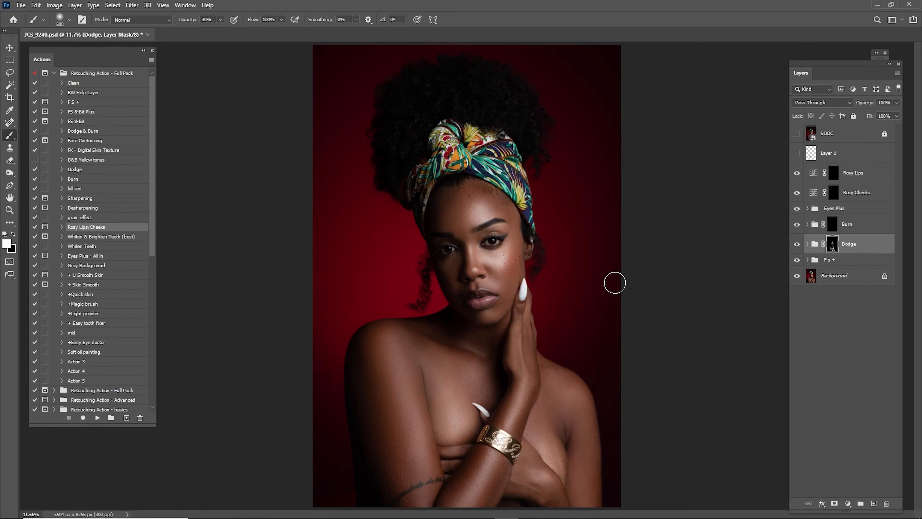
# - Lower the brush opacity to 10% and softly build up the Dodge highlight on the lit cheek
pyautogui.press('z')
pyautogui.moveTo(514, 291); pyautogui.dragTo(526, 289)
pyautogui.press('b')
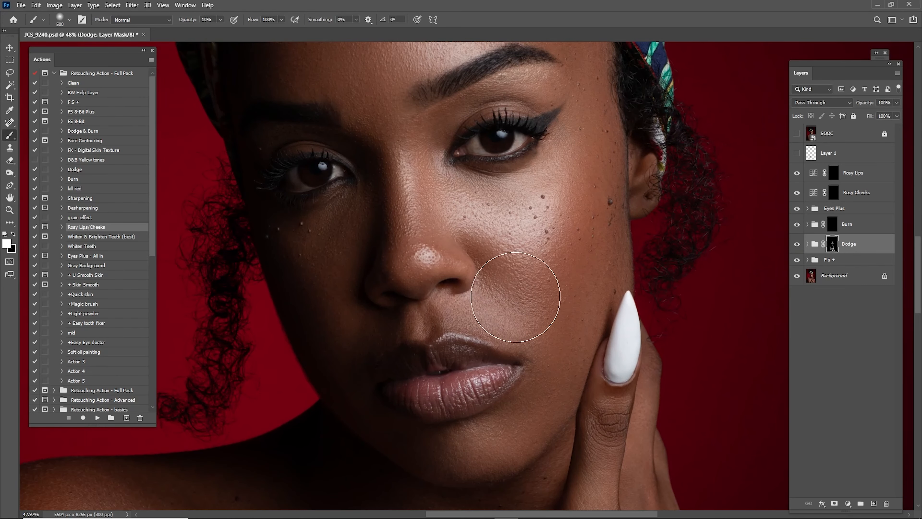
pyautogui.press(']')
pyautogui.press(']')
pyautogui.press(']')
pyautogui.moveTo(586, 160); pyautogui.dragTo(596, 212)
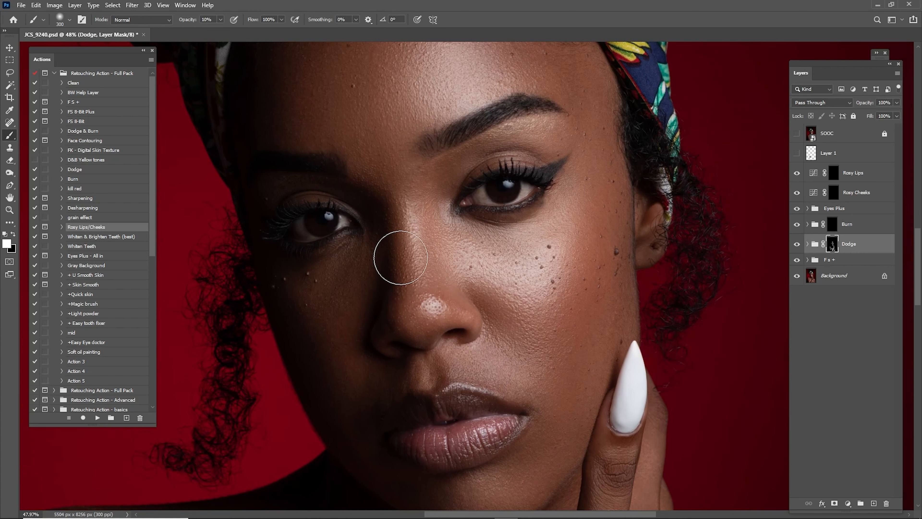
# - Refine the Dodge mask over the nose and forehead at 10% opacity, using brush sizes between 250 and 500
pyautogui.moveTo(403, 186); pyautogui.dragTo(425, 269)
pyautogui.press('[')
pyautogui.moveTo(405, 132); pyautogui.dragTo(427, 216)
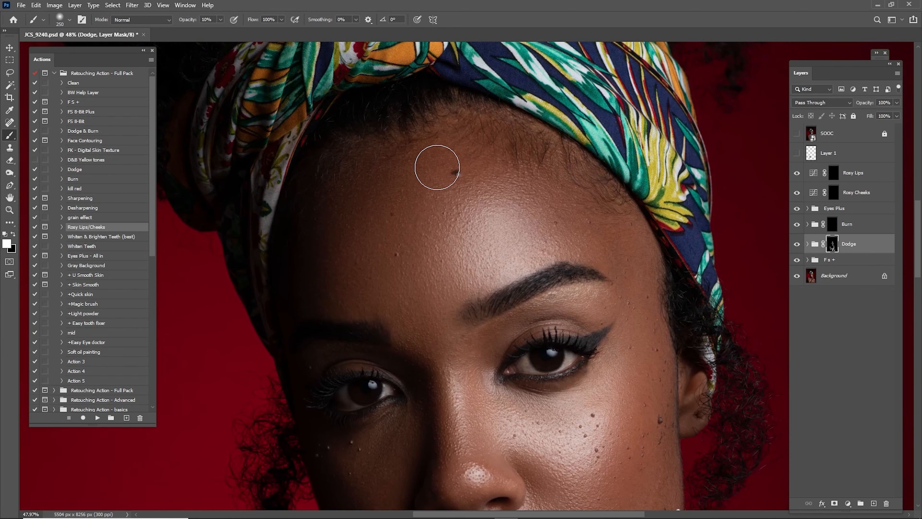
pyautogui.press(']')
pyautogui.press(']')
pyautogui.press(']')
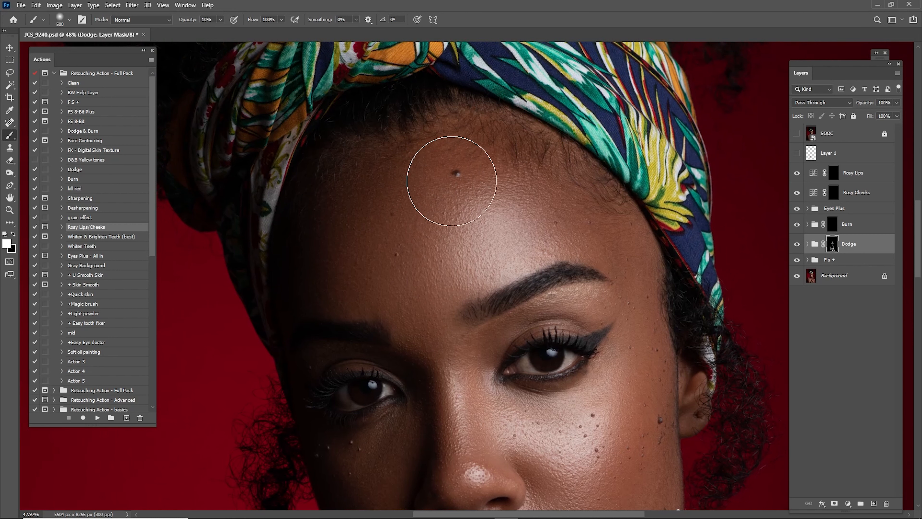
pyautogui.press('[')
pyautogui.press('[')
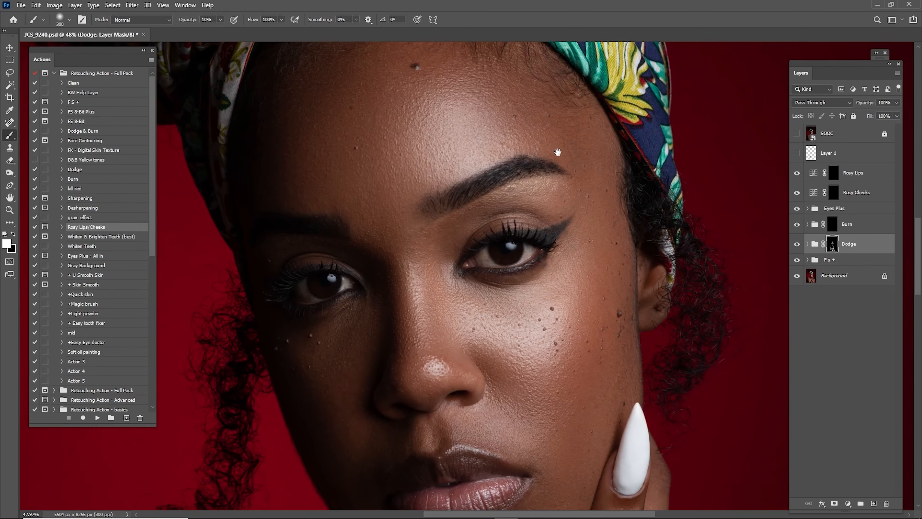
pyautogui.moveTo(620, 289); pyautogui.dragTo(578, 177)
pyautogui.scroll(-3, 582, 160)
# - Compare the portrait with the Dodge group hidden and visible, at full view and close up on the face
pyautogui.hotkey('ctrl', '0')
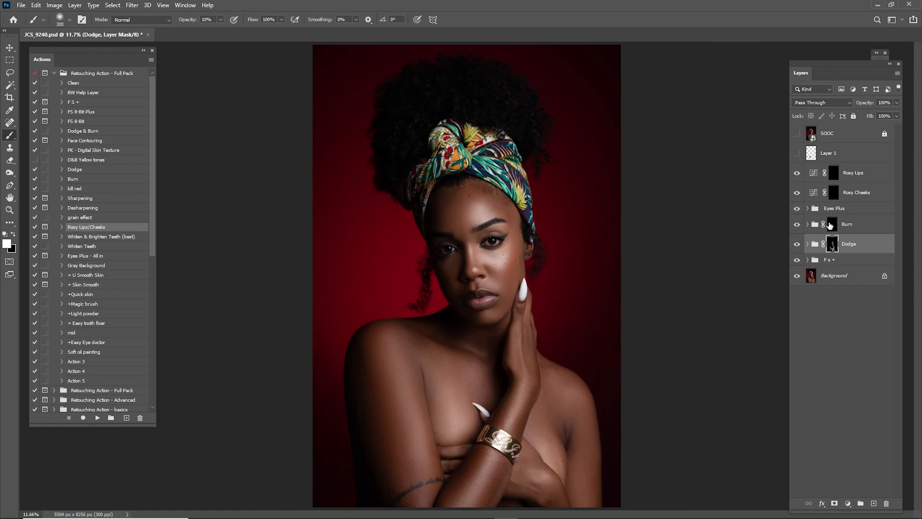
pyautogui.click(796, 246)
pyautogui.click(796, 246)
pyautogui.click(797, 246)
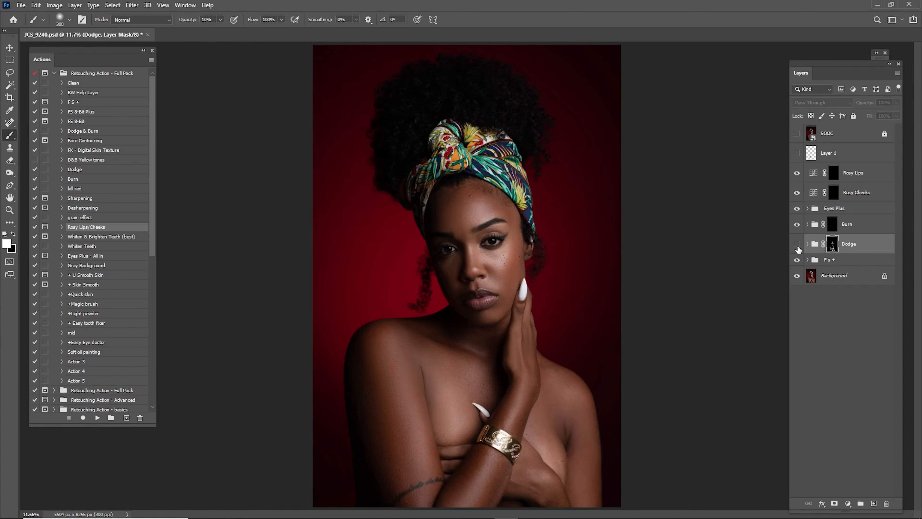
pyautogui.click(797, 246)
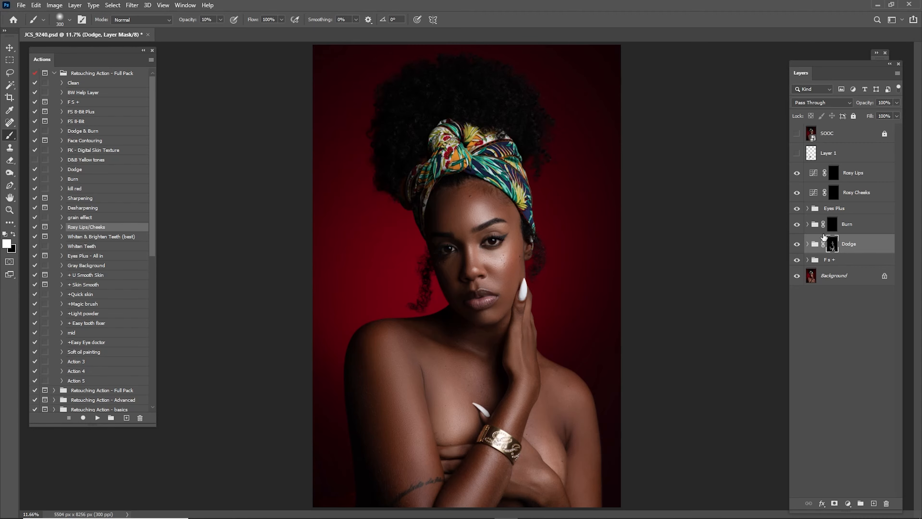
pyautogui.press('z')
pyautogui.moveTo(496, 267); pyautogui.dragTo(532, 291)
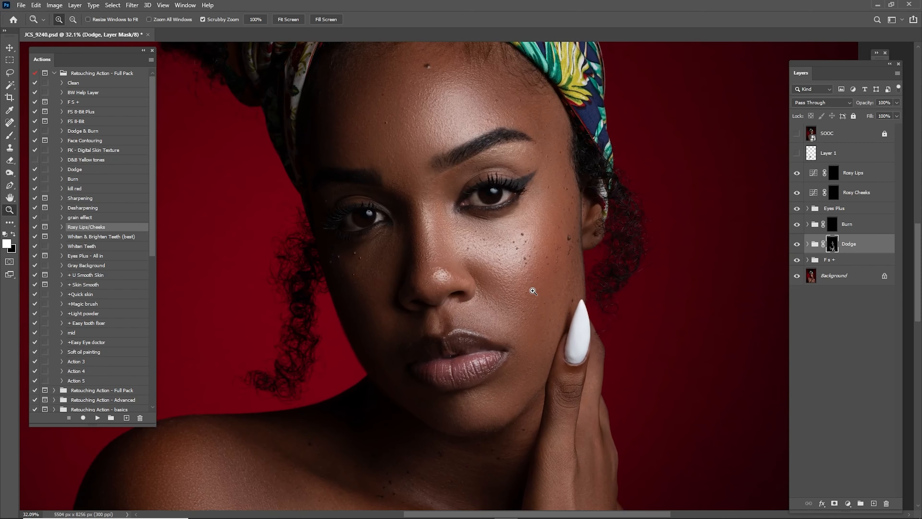
pyautogui.moveTo(458, 256); pyautogui.dragTo(616, 259)
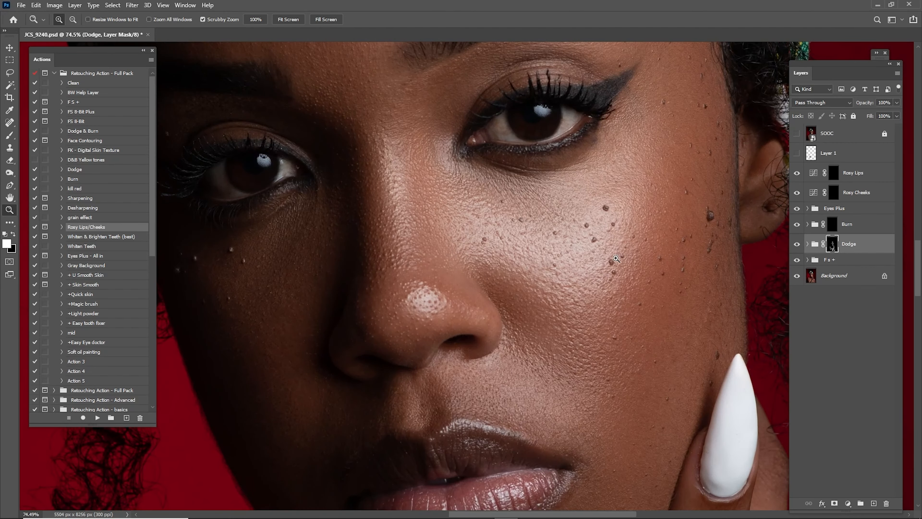
pyautogui.click(797, 247)
pyautogui.click(797, 247)
# - Display the Dodge group's mask on its own, soften it with a 10-pixel Gaussian Blur, and return to the portrait view
pyautogui.press('alt')
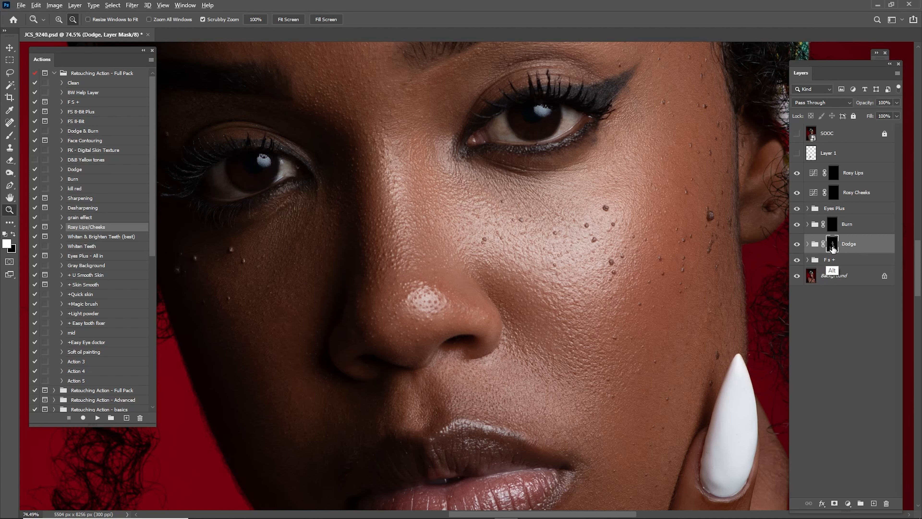
pyautogui.keyDown('alt'); pyautogui.click(833, 248); pyautogui.keyUp('alt')
pyautogui.moveTo(556, 274); pyautogui.dragTo(528, 289)
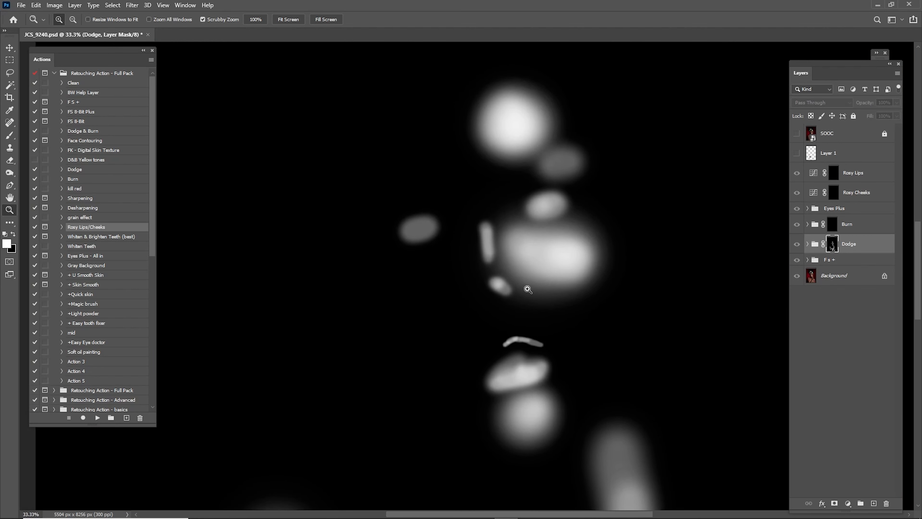
pyautogui.moveTo(581, 268)
pyautogui.mouseDown()
pyautogui.moveTo(546, 281)
pyautogui.moveTo(576, 302)
pyautogui.moveTo(591, 274)
pyautogui.moveTo(579, 257)
pyautogui.mouseUp()
pyautogui.moveTo(649, 246); pyautogui.dragTo(626, 247)
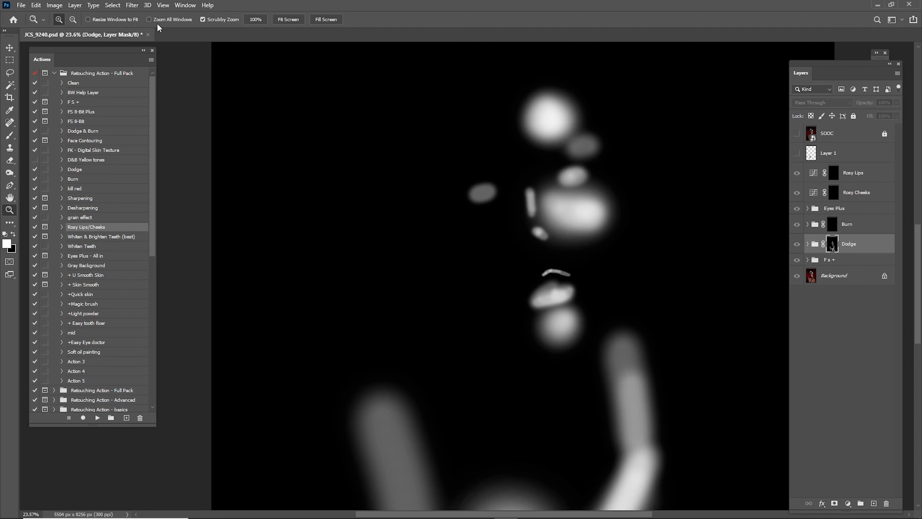
pyautogui.click(132, 7)
pyautogui.moveTo(166, 111)
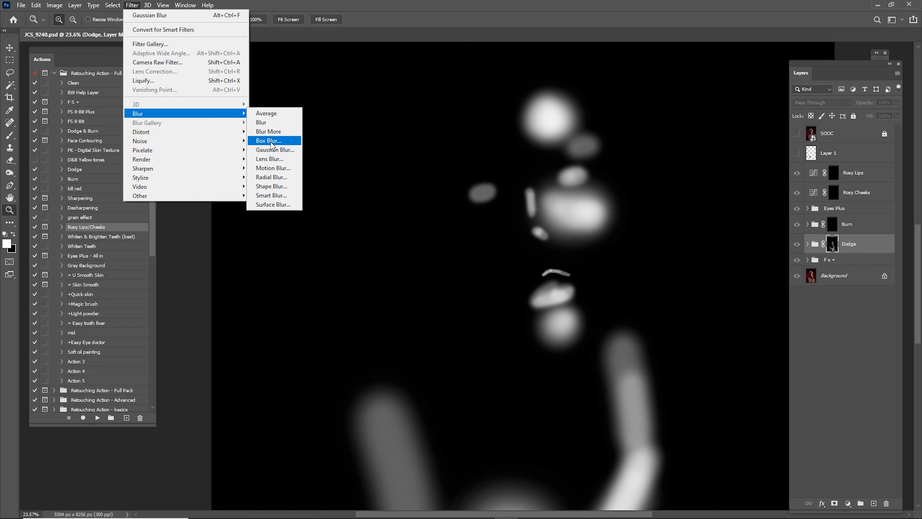
pyautogui.click(275, 150)
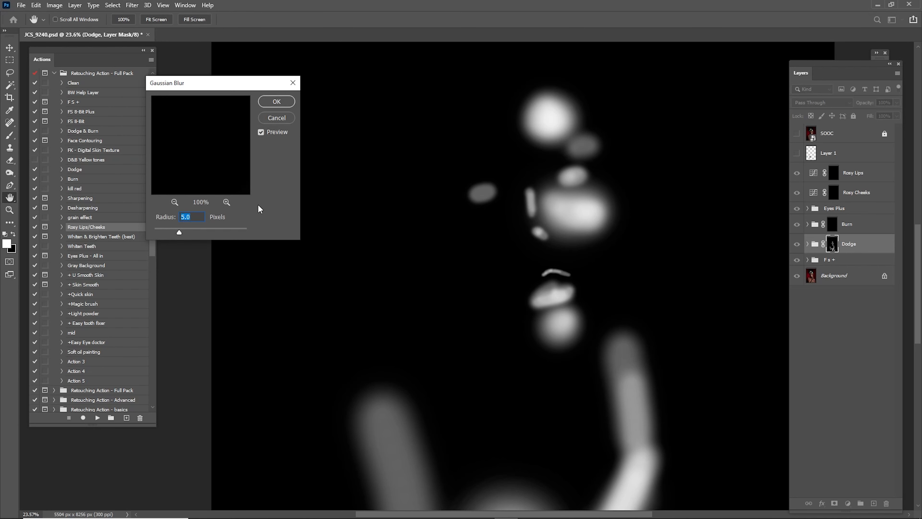
pyautogui.write('10')
pyautogui.press('Return')
pyautogui.press('z')
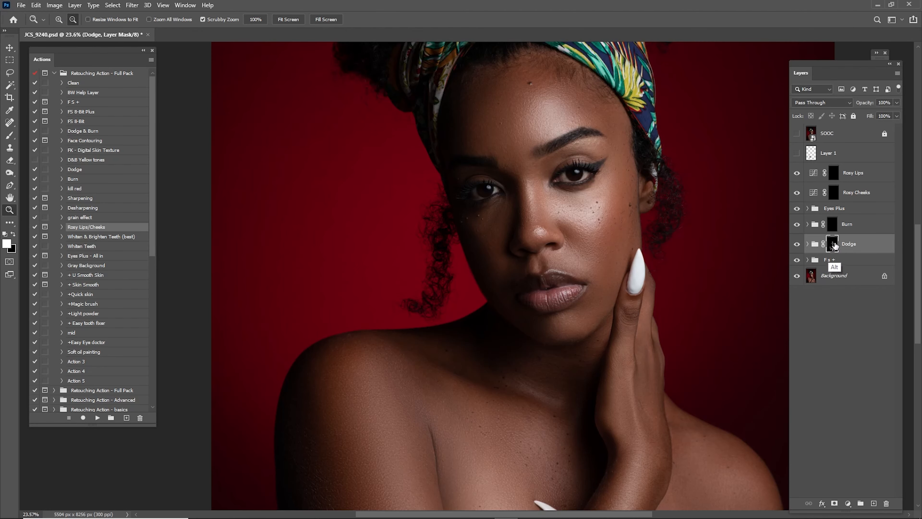
pyautogui.keyDown('alt'); pyautogui.click(832, 248); pyautogui.keyUp('alt')
# - Check the blurred Dodge effect off and on, expand the Dodge group, and select its Desaturate layer
pyautogui.click(797, 244)
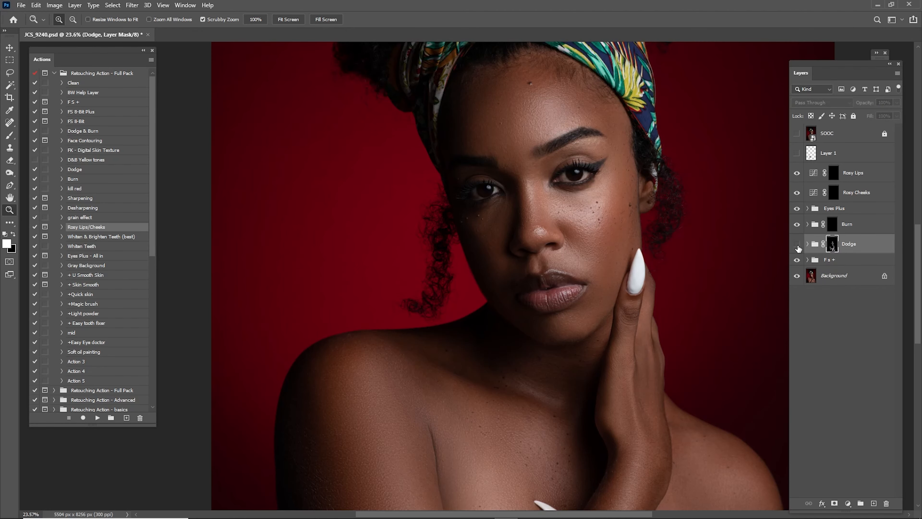
pyautogui.click(799, 245)
pyautogui.click(807, 243)
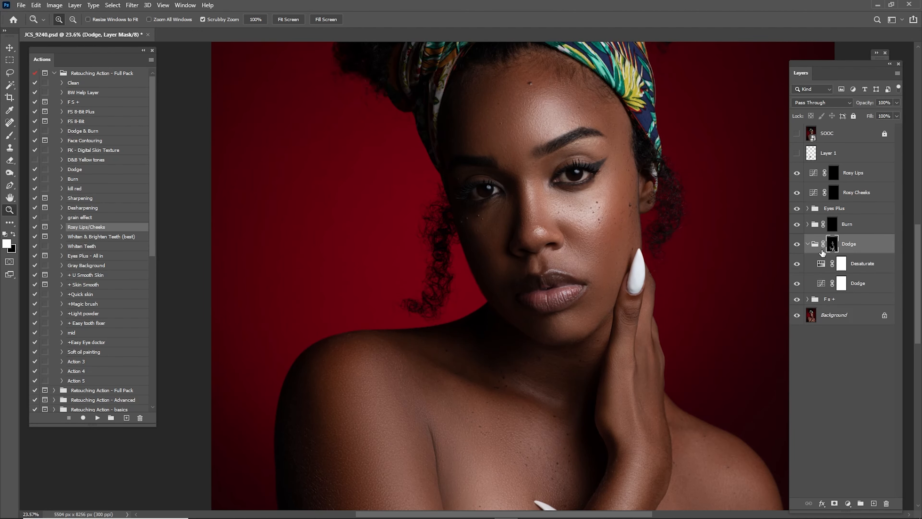
pyautogui.click(858, 269)
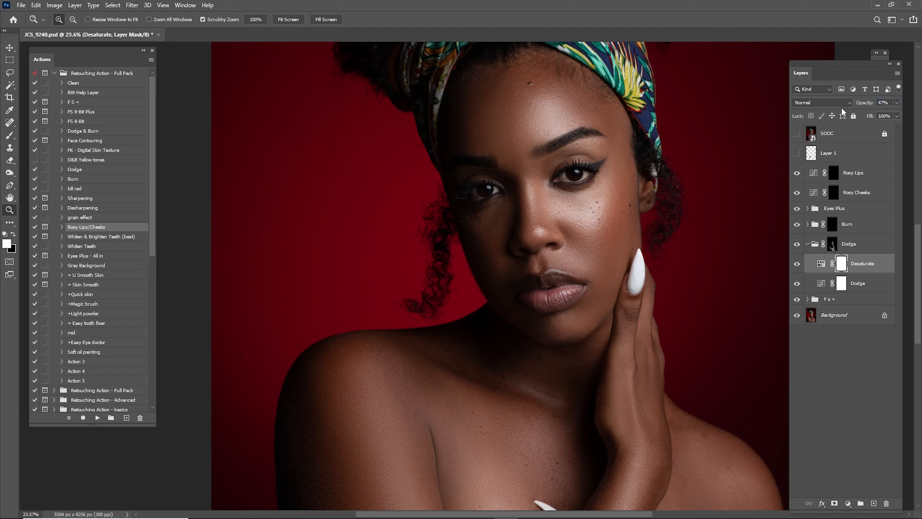
# - Collapse the Dodge group and toggle its visibility to compare the portrait with and without the dodging
pyautogui.click(808, 244)
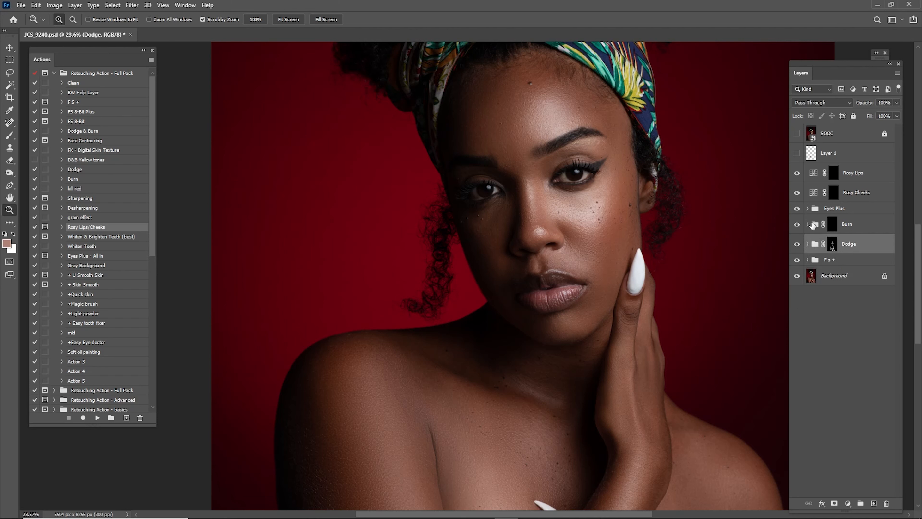
pyautogui.click(797, 245)
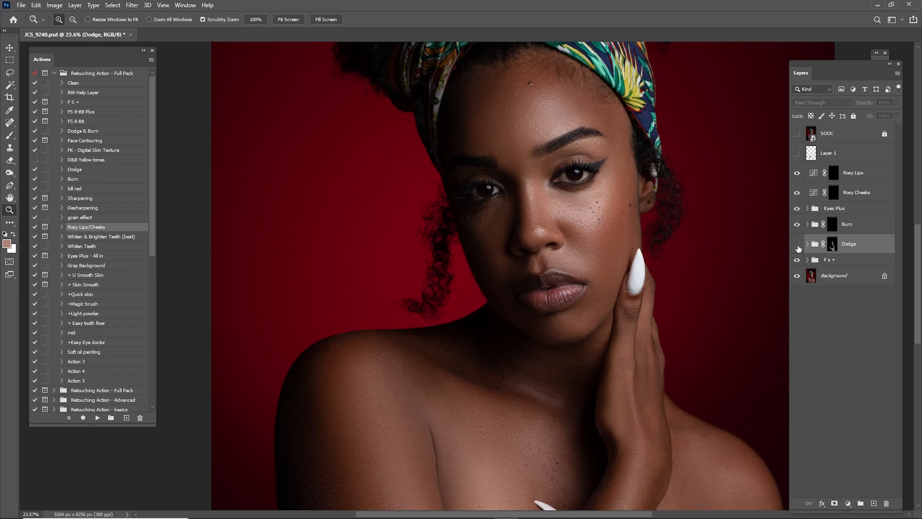
pyautogui.click(797, 247)
pyautogui.click(798, 248)
pyautogui.click(798, 250)
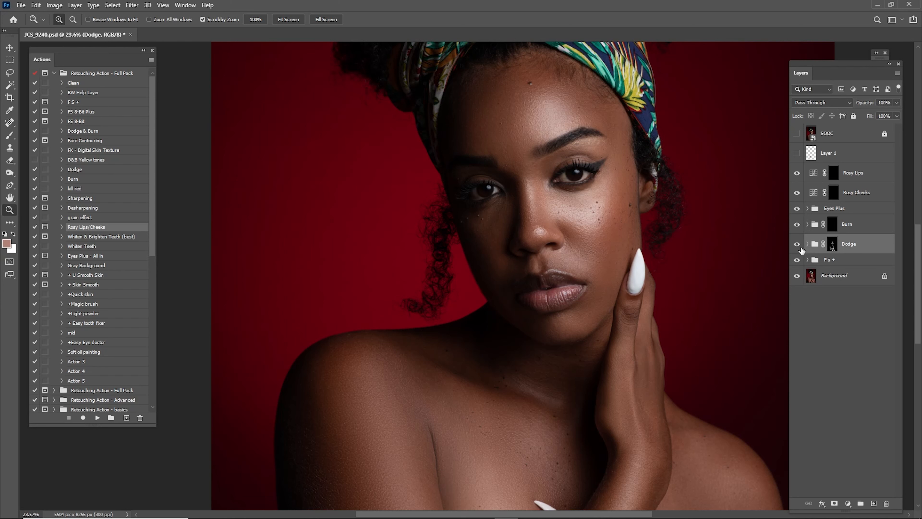
pyautogui.click(800, 251)
pyautogui.click(801, 248)
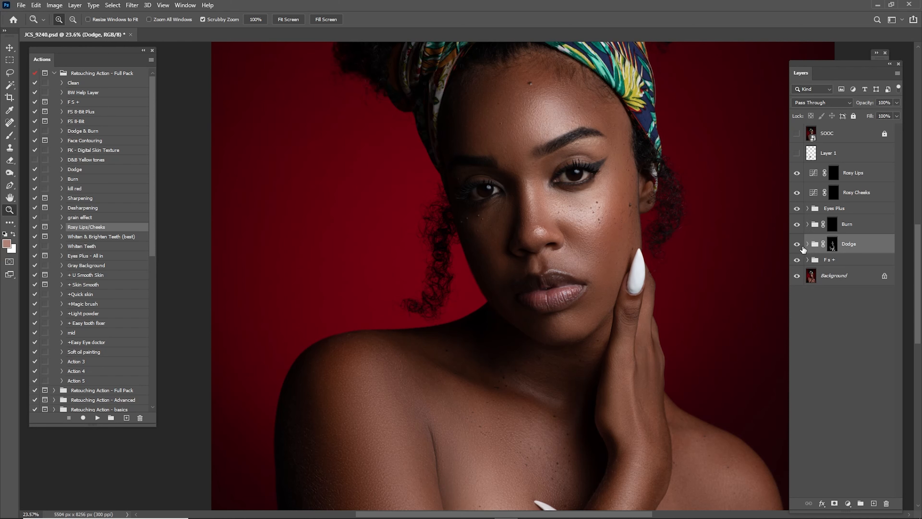
# - Paint white on the Burn group's mask around the forehead edges using a soft 10% opacity brush enlarged to 600
pyautogui.click(833, 228)
pyautogui.moveTo(527, 145); pyautogui.dragTo(545, 224)
pyautogui.press('b')
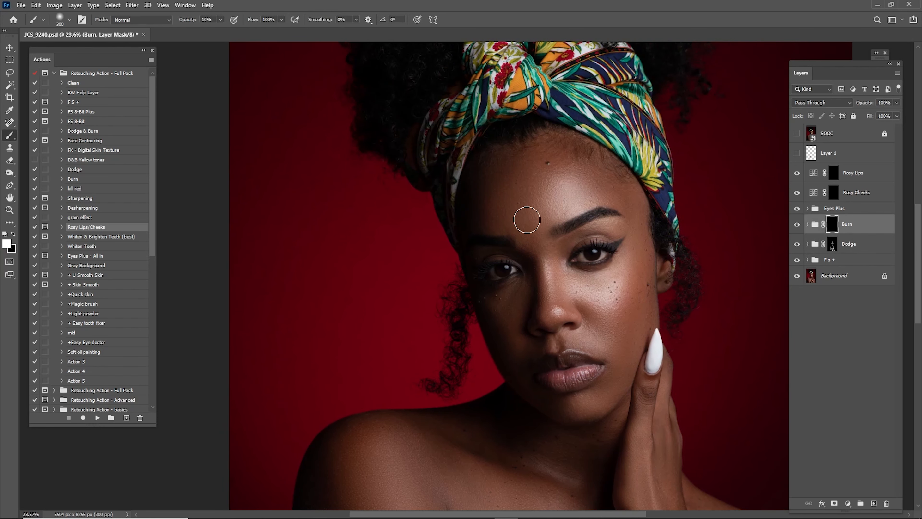
pyautogui.press(']')
pyautogui.press(']')
pyautogui.press(']')
pyautogui.moveTo(476, 213); pyautogui.dragTo(487, 181)
pyautogui.press('[')
pyautogui.press(']')
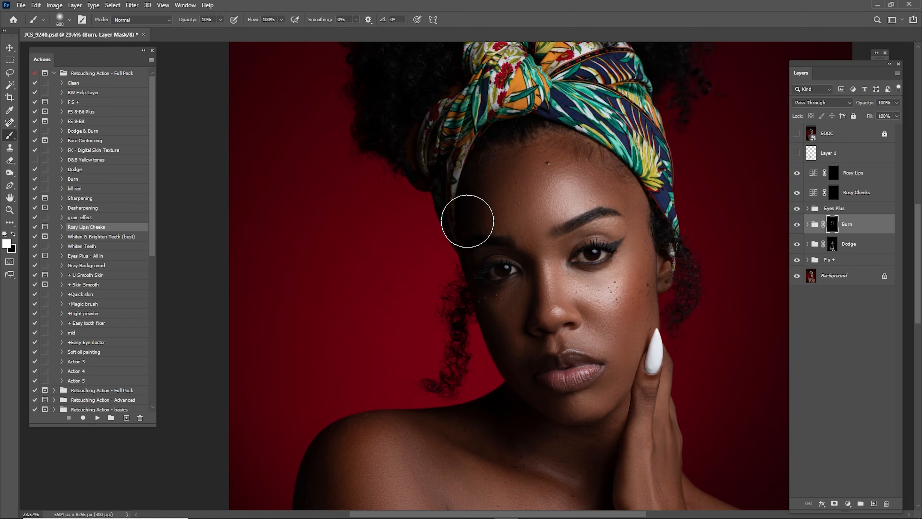
# - Burn the finer facial contours around the nose on the same mask, reducing the brush size to 150
pyautogui.press('[')
pyautogui.press('[')
pyautogui.moveTo(618, 320); pyautogui.dragTo(646, 207)
pyautogui.press('[')
pyautogui.press('[')
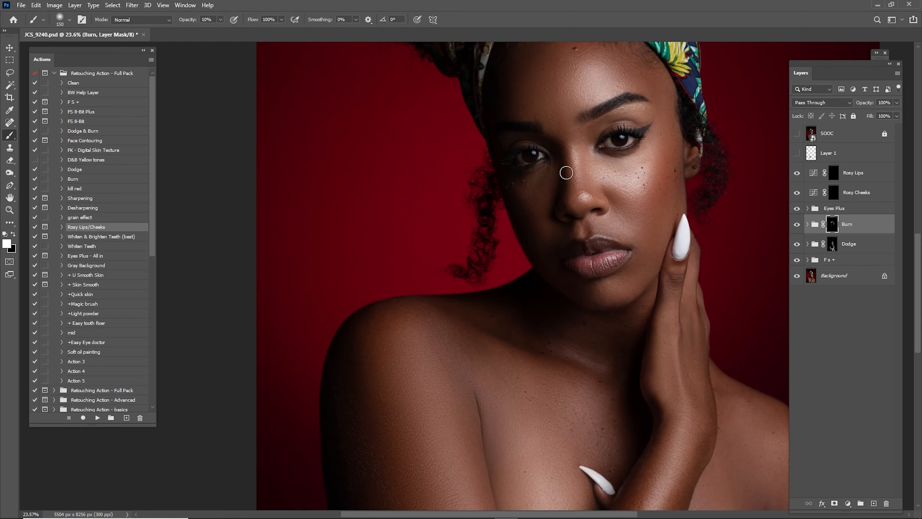
# - Burn the area below the lips, the chin and the jawline on the Burn mask with a brush size of 400
pyautogui.moveTo(603, 264); pyautogui.dragTo(570, 188)
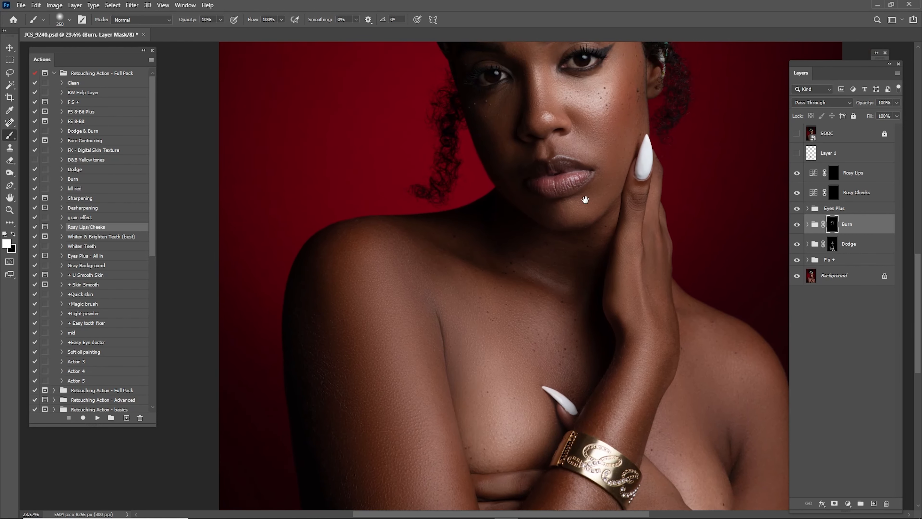
pyautogui.press(']')
pyautogui.press(']')
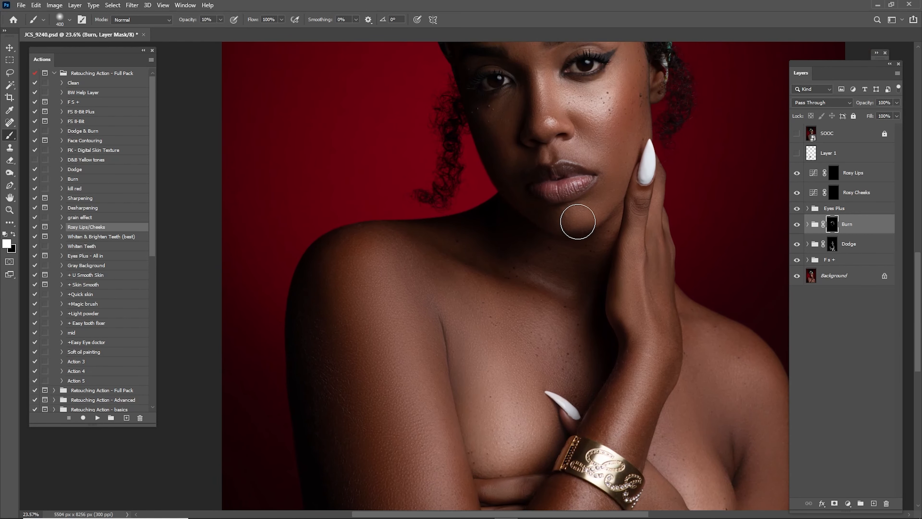
pyautogui.moveTo(626, 255)
pyautogui.mouseDown()
pyautogui.moveTo(607, 229)
pyautogui.moveTo(604, 201)
pyautogui.mouseUp()
pyautogui.moveTo(598, 291); pyautogui.dragTo(632, 141)
# - Paint the Burn mask over the shaded parts of the chest, arms and shoulders, raising brush opacity to 30% and size to 700
pyautogui.moveTo(491, 211)
pyautogui.mouseDown()
pyautogui.moveTo(466, 168)
pyautogui.moveTo(483, 251)
pyautogui.moveTo(469, 165)
pyautogui.moveTo(477, 198)
pyautogui.mouseUp()
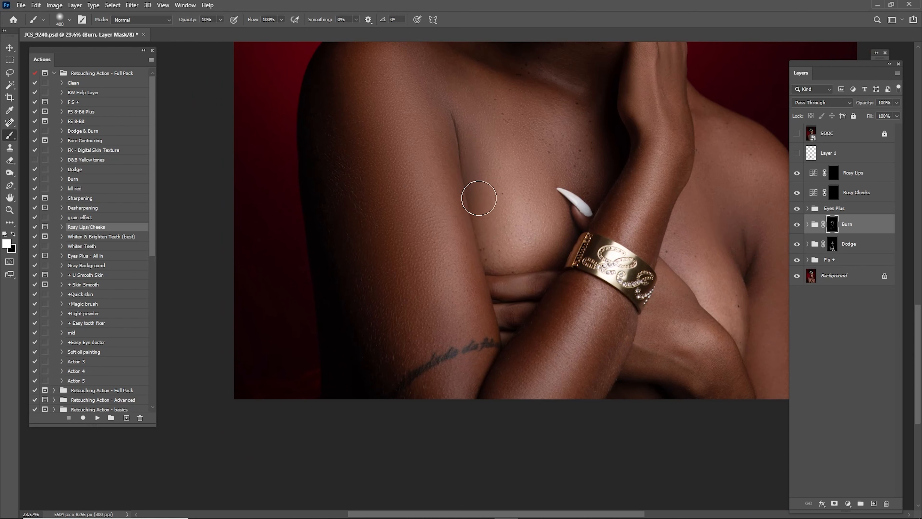
pyautogui.press('[')
pyautogui.press('[')
pyautogui.press('[')
pyautogui.press('3')
pyautogui.press(']')
pyautogui.press(']')
pyautogui.press(']')
pyautogui.press(']')
pyautogui.press(']')
pyautogui.press(']')
pyautogui.press(']')
pyautogui.hscroll(5, 472, 343)
pyautogui.press('[')
pyautogui.press('[')
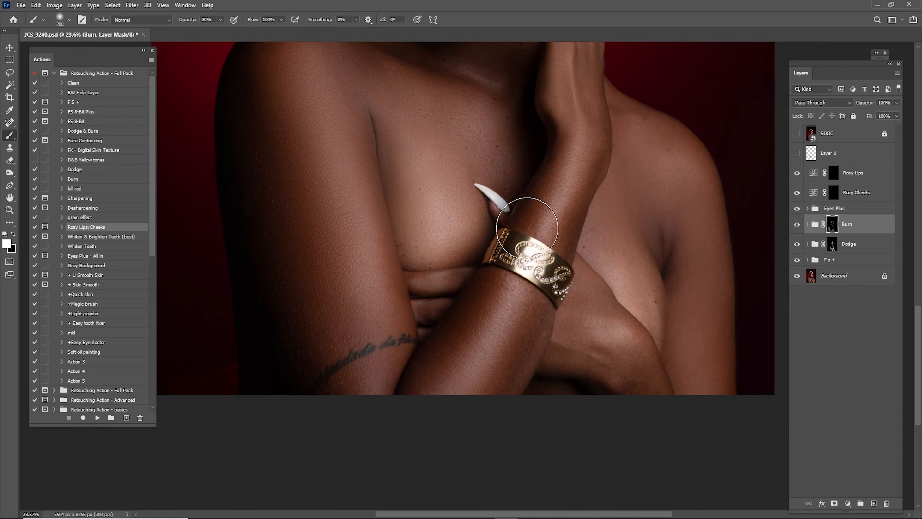
pyautogui.scroll(5, 516, 239)
pyautogui.hscroll(2, 516, 239)
pyautogui.scroll(-3, 508, 255)
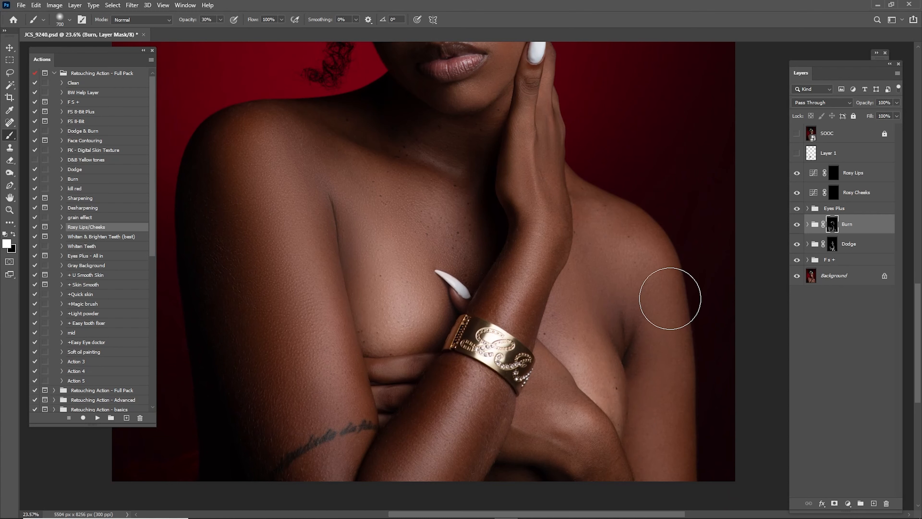
# - Fit the whole image in view and toggle the Burn group and the SOOC layer to compare before and after
pyautogui.hotkey('ctrl', '0')
pyautogui.click(796, 224)
pyautogui.click(797, 225)
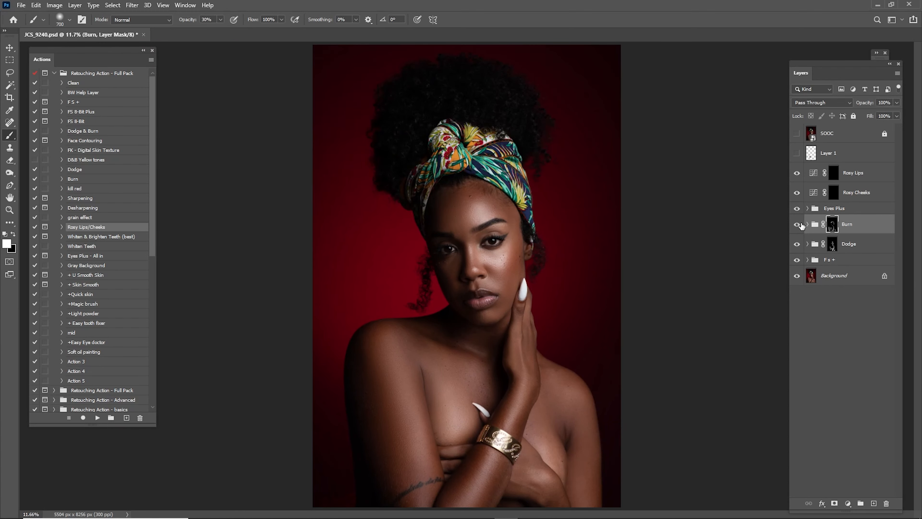
pyautogui.click(801, 224)
pyautogui.click(801, 226)
pyautogui.click(797, 137)
pyautogui.click(796, 138)
pyautogui.click(798, 136)
pyautogui.click(798, 134)
# - Zoom in on the upper arm beside the red background and examine its skin texture and fine hairs
pyautogui.press('z')
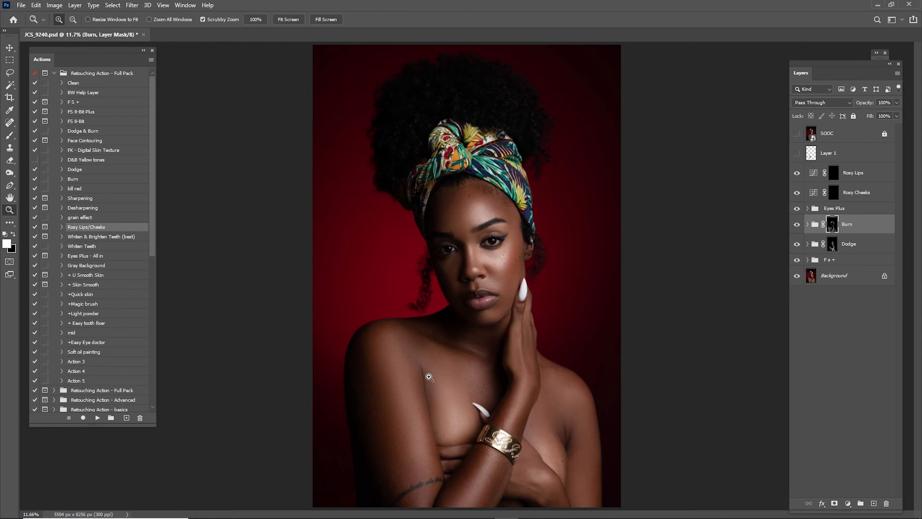
pyautogui.moveTo(382, 408); pyautogui.dragTo(732, 91)
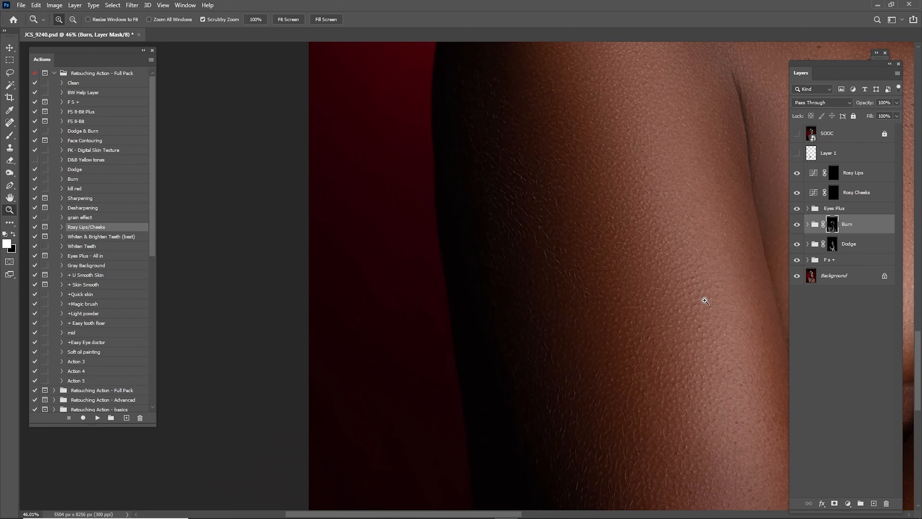
pyautogui.moveTo(704, 301); pyautogui.dragTo(561, 310)
pyautogui.hotkey('ctrl', '0')
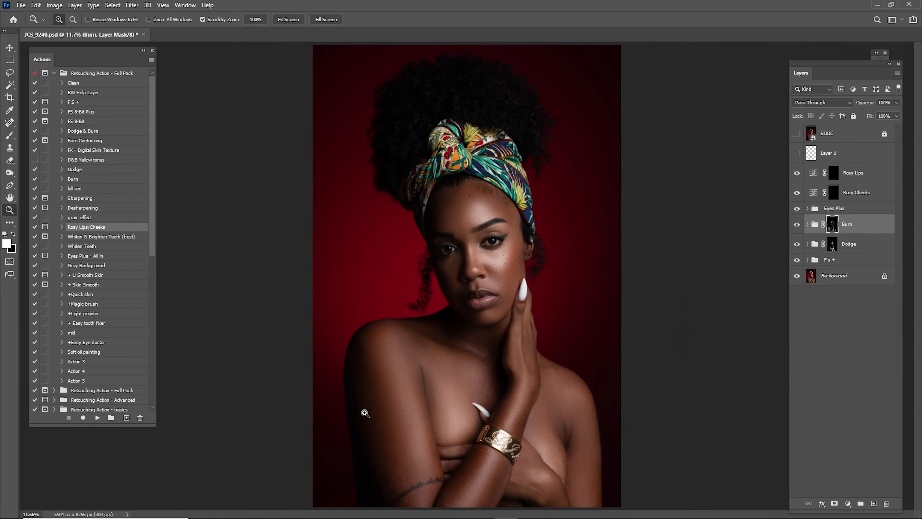
pyautogui.moveTo(365, 413); pyautogui.dragTo(533, 244)
pyautogui.moveTo(449, 354); pyautogui.dragTo(551, 220)
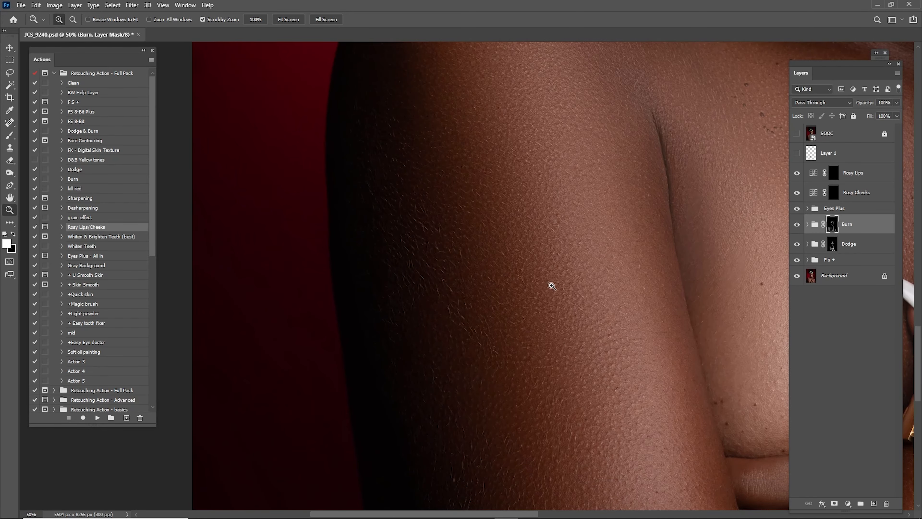
pyautogui.moveTo(453, 344); pyautogui.dragTo(503, 317)
pyautogui.click(503, 316)
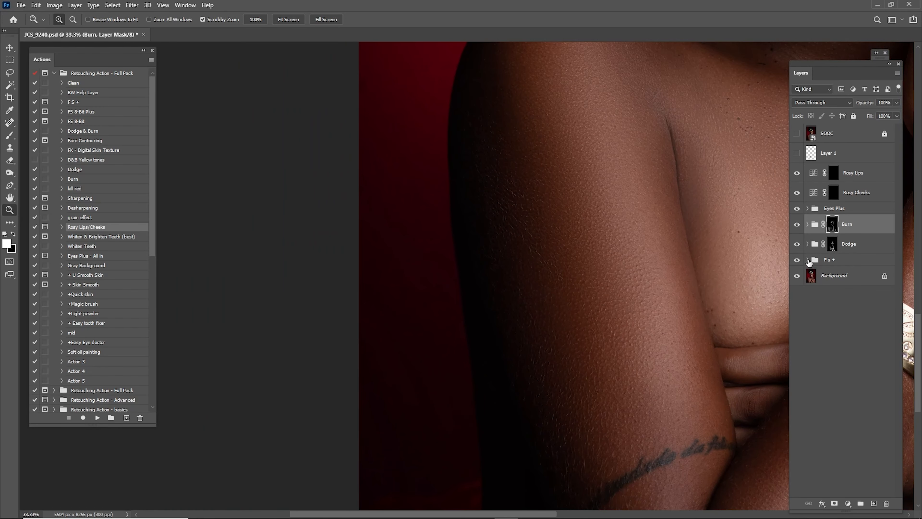
# - Expand the F s + group and duplicate its High Frequency copy layer
pyautogui.click(808, 259)
pyautogui.click(846, 277)
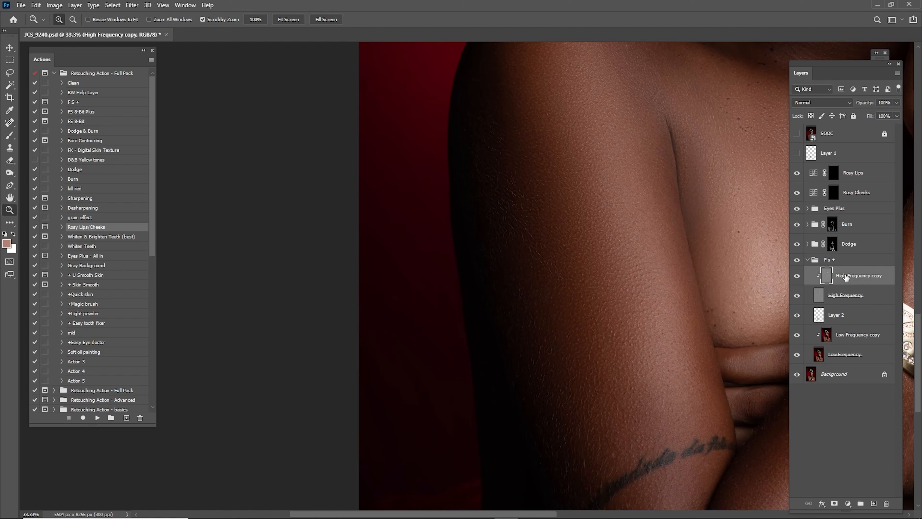
pyautogui.moveTo(851, 277); pyautogui.dragTo(875, 502)
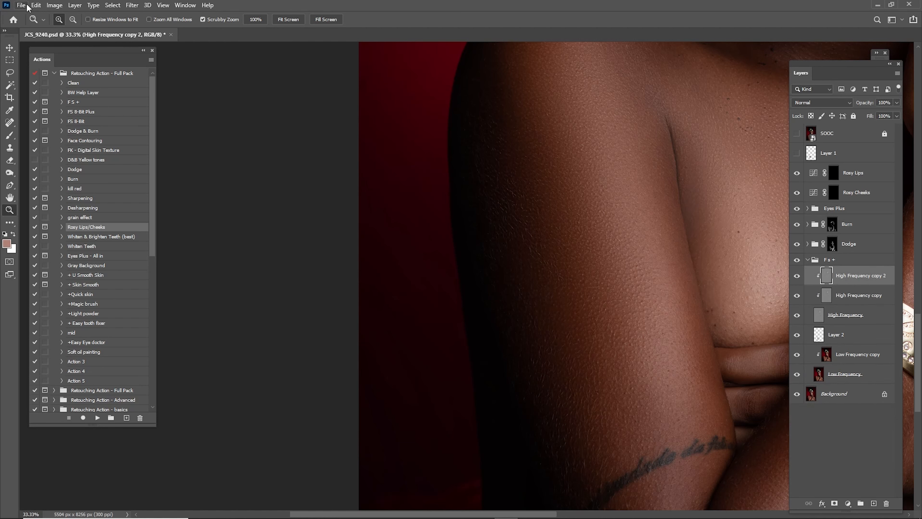
# - Fill the duplicated high frequency layer with 50% Gray in Normal mode at 100% opacity
pyautogui.click(35, 6)
pyautogui.click(72, 159)
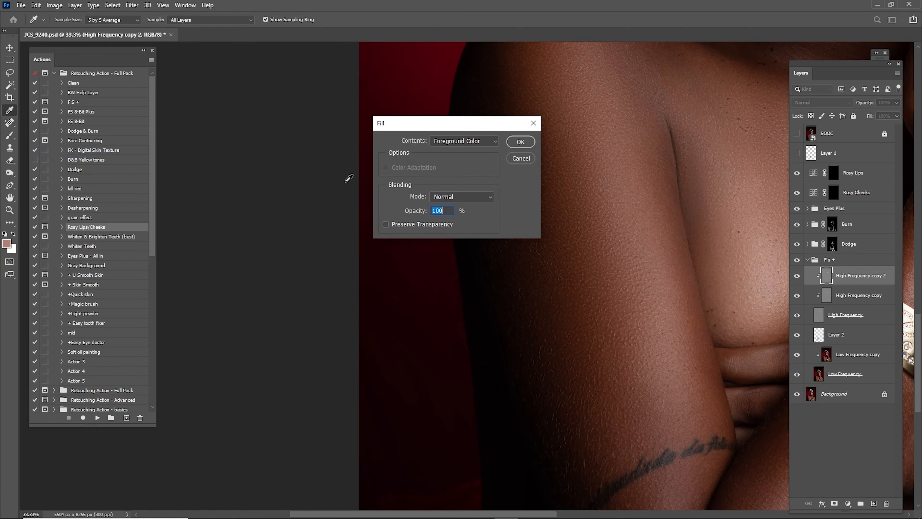
pyautogui.click(479, 141)
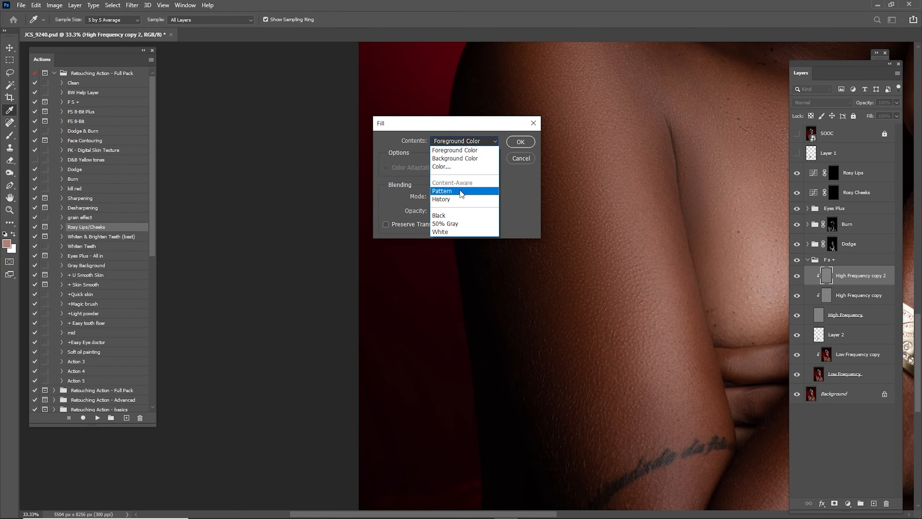
pyautogui.click(453, 223)
pyautogui.click(520, 141)
pyautogui.press('z')
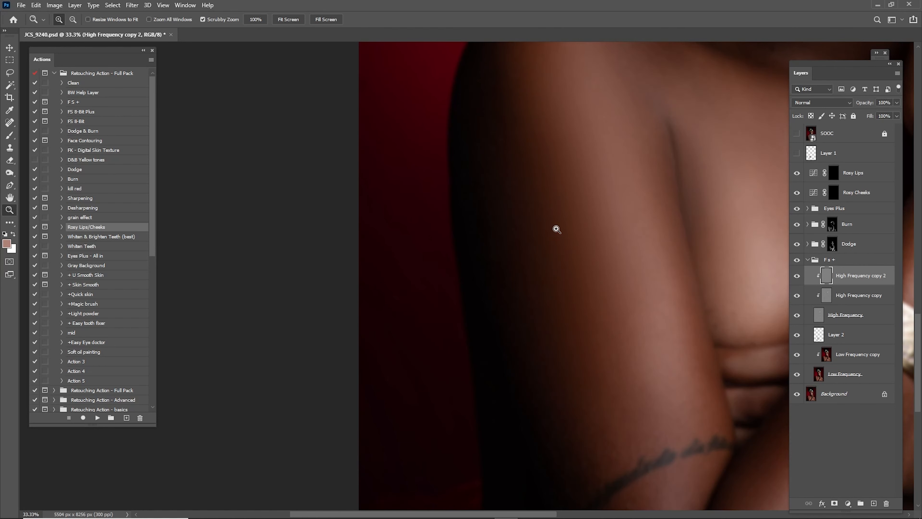
# - Add an inverted black mask to the gray layer and paint white over the shaded upper arm at 100% brush opacity
pyautogui.click(835, 503)
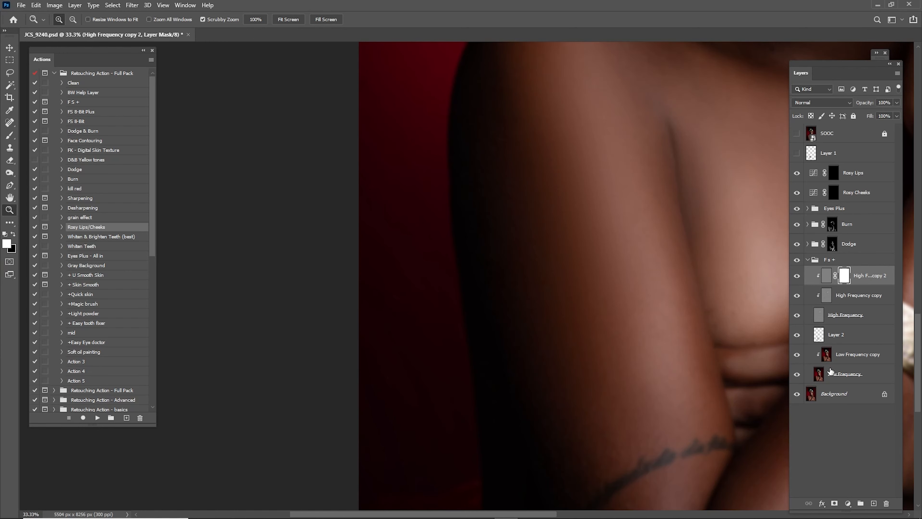
pyautogui.hotkey('ctrl', 'i')
pyautogui.moveTo(569, 211); pyautogui.dragTo(509, 228)
pyautogui.moveTo(584, 215)
pyautogui.mouseDown()
pyautogui.moveTo(541, 247)
pyautogui.moveTo(542, 264)
pyautogui.mouseUp()
pyautogui.press('b')
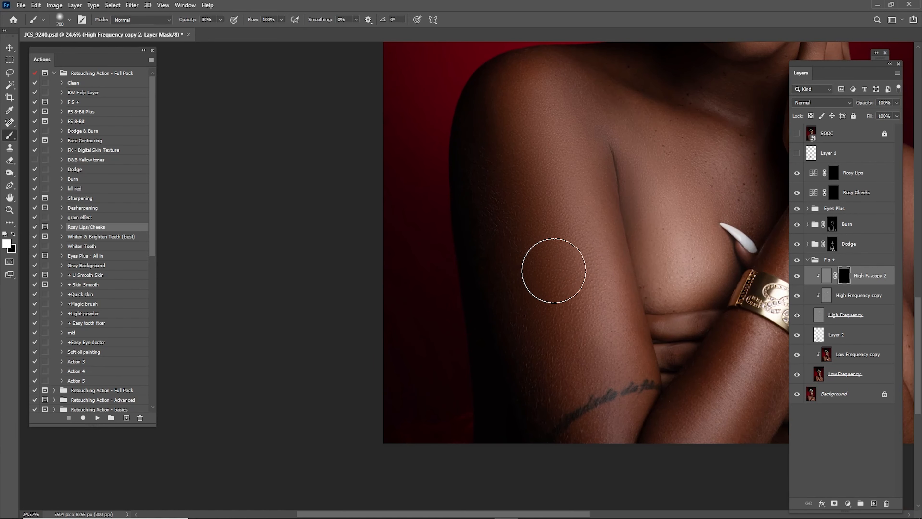
pyautogui.moveTo(496, 201)
pyautogui.mouseDown()
pyautogui.moveTo(488, 171)
pyautogui.moveTo(535, 418)
pyautogui.moveTo(572, 424)
pyautogui.moveTo(563, 293)
pyautogui.moveTo(511, 207)
pyautogui.moveTo(488, 125)
pyautogui.moveTo(491, 192)
pyautogui.moveTo(498, 90)
pyautogui.moveTo(507, 91)
pyautogui.moveTo(497, 301)
pyautogui.mouseUp()
pyautogui.press('[')
pyautogui.press('[')
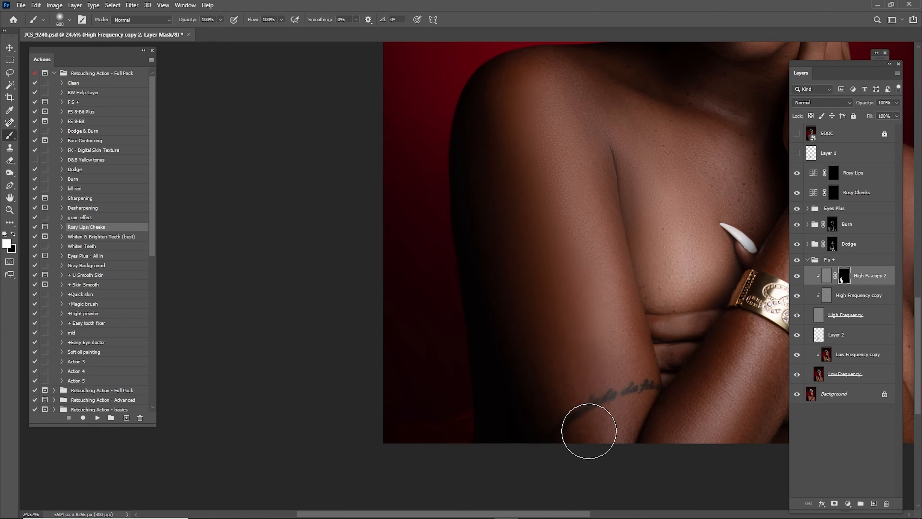
# - Paint white on the gray layer's mask over the forearm below the gold bracelet to smooth its texture
pyautogui.moveTo(680, 382); pyautogui.dragTo(532, 291)
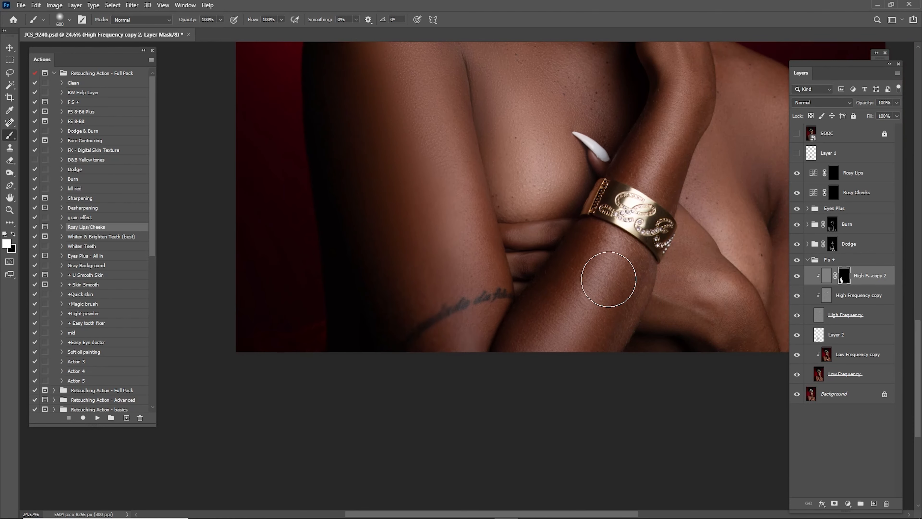
pyautogui.press(']')
pyautogui.press('[')
pyautogui.press('[')
pyautogui.moveTo(500, 268); pyautogui.dragTo(570, 338)
# - Extend the white mask painting across the lit part of the upper arm with a brush size of 600
pyautogui.press(']')
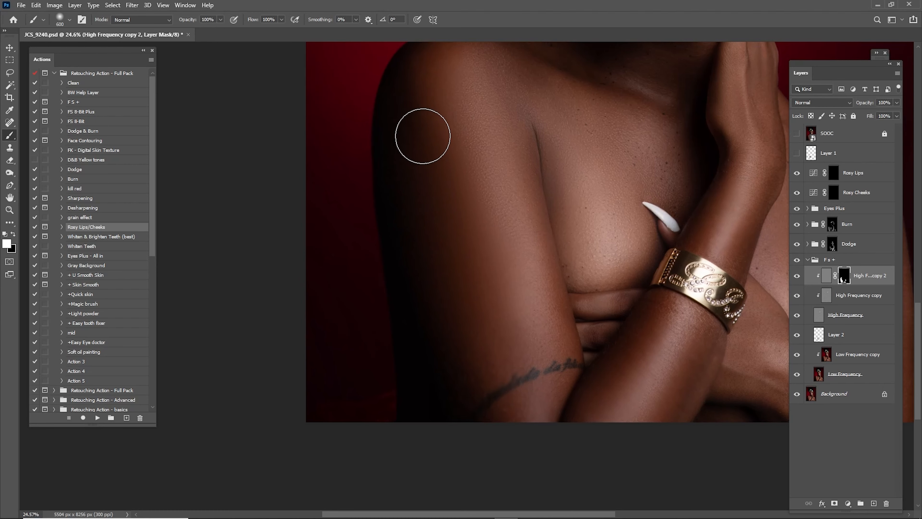
pyautogui.press(']')
pyautogui.press('[')
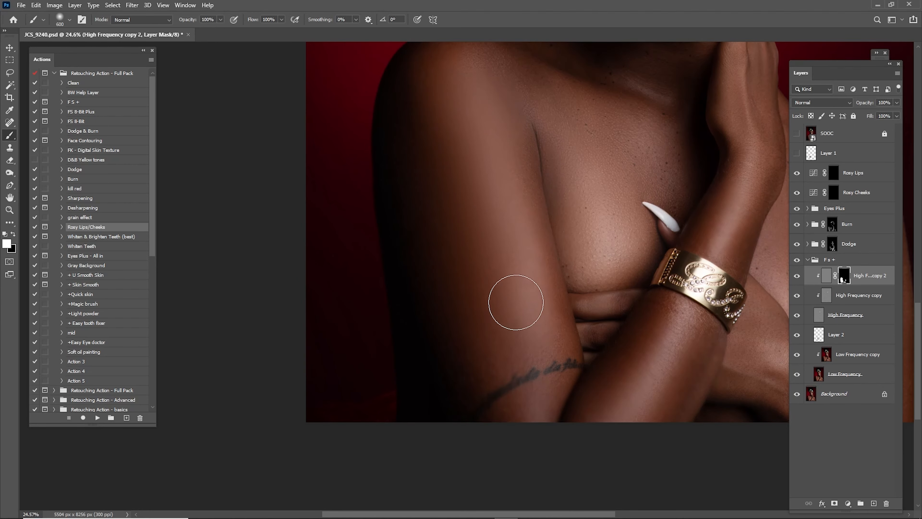
pyautogui.moveTo(583, 323); pyautogui.dragTo(456, 207)
pyautogui.moveTo(528, 174); pyautogui.dragTo(474, 218)
pyautogui.moveTo(303, 242)
pyautogui.mouseDown()
pyautogui.moveTo(415, 264)
pyautogui.moveTo(588, 255)
pyautogui.mouseUp()
pyautogui.press('[')
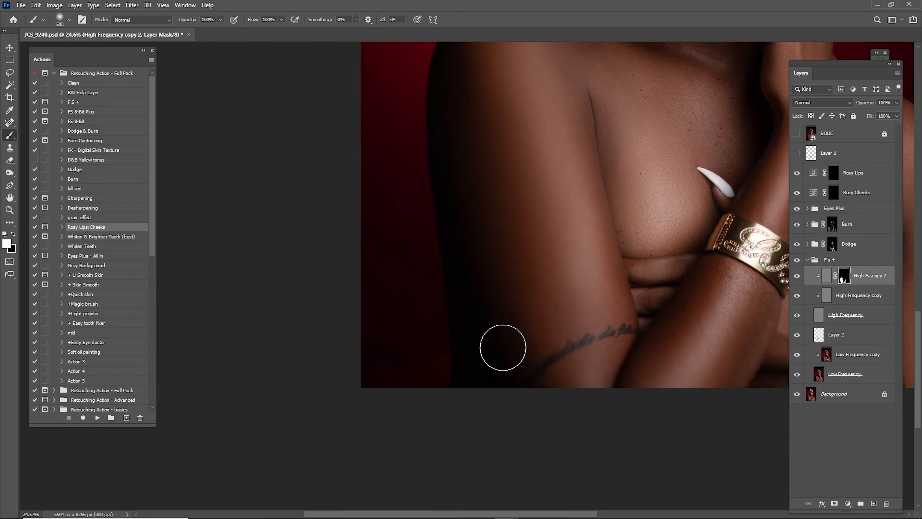
# - Paint black on the mask along the arm tattoo with a brush reduced to 125, then restore white as foreground colour
pyautogui.keyDown('ctrl'); pyautogui.click(589, 351); pyautogui.keyUp('ctrl')
pyautogui.press('x')
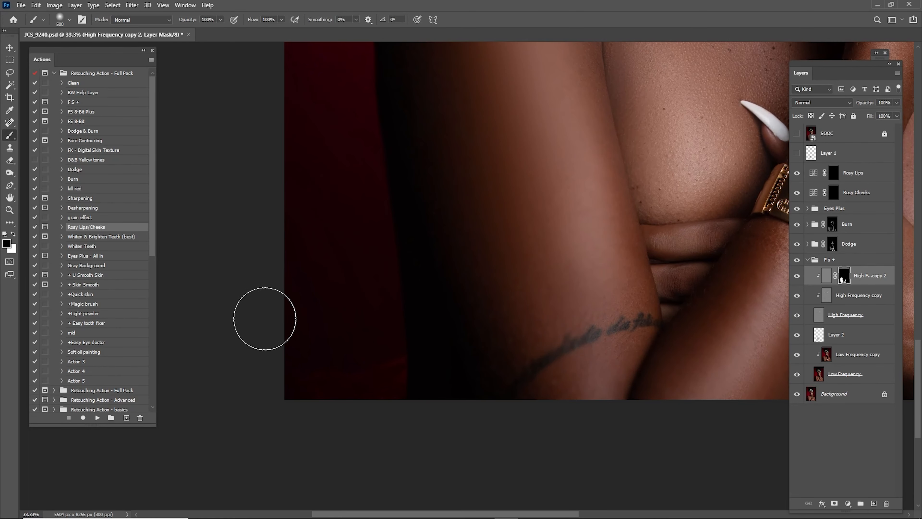
pyautogui.press('[')
pyautogui.press('[')
pyautogui.press('[')
pyautogui.press('[')
pyautogui.press('[')
pyautogui.press('[')
pyautogui.press('x')
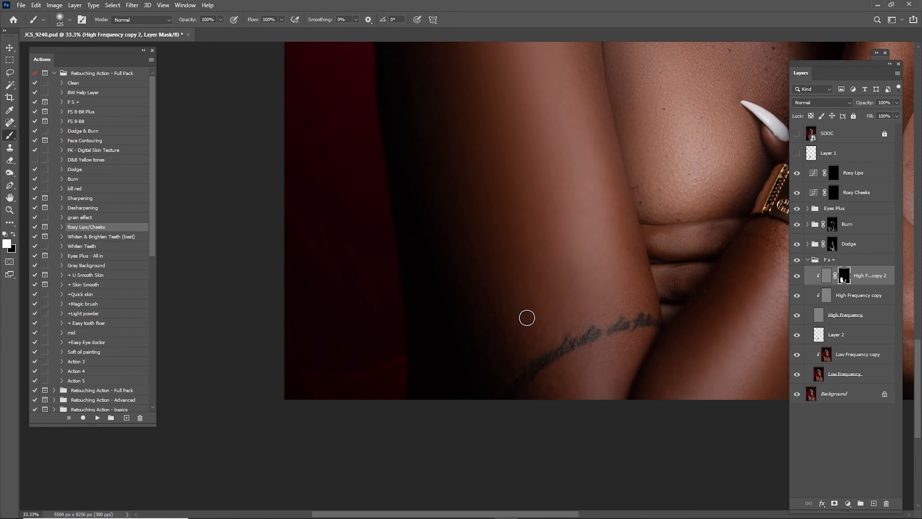
# - Set the masked gray layer's opacity to 45% and hide the layer to compare the arm's skin texture
pyautogui.moveTo(505, 193)
pyautogui.mouseDown()
pyautogui.moveTo(517, 336)
pyautogui.moveTo(510, 227)
pyautogui.moveTo(499, 219)
pyautogui.moveTo(572, 306)
pyautogui.mouseUp()
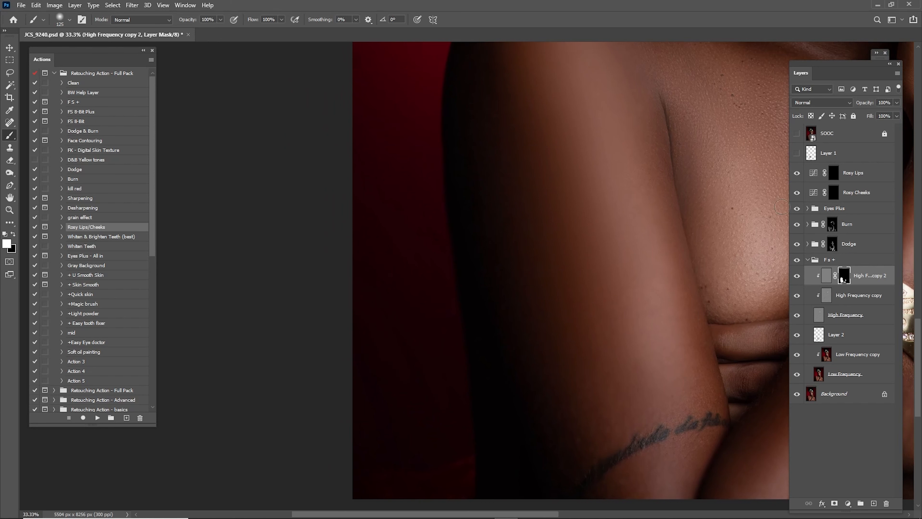
pyautogui.write('45')
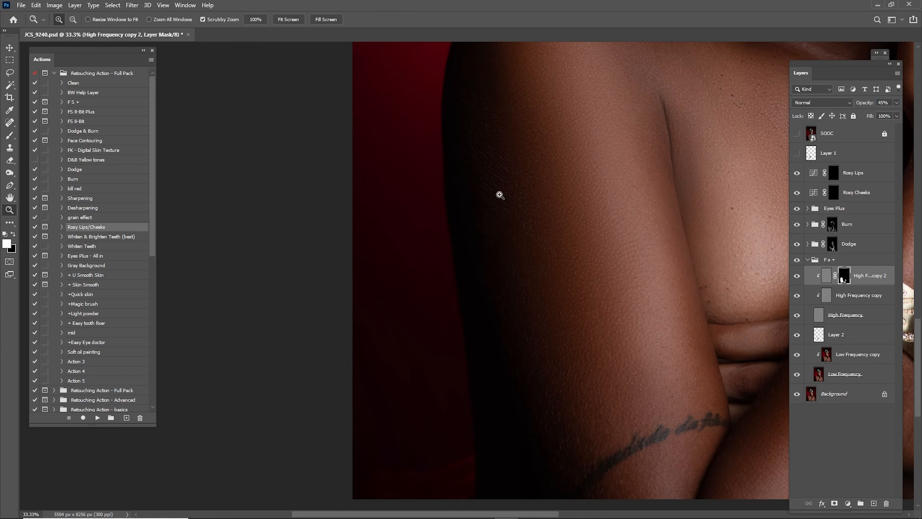
pyautogui.scroll(5, 500, 195)
pyautogui.click(795, 276)
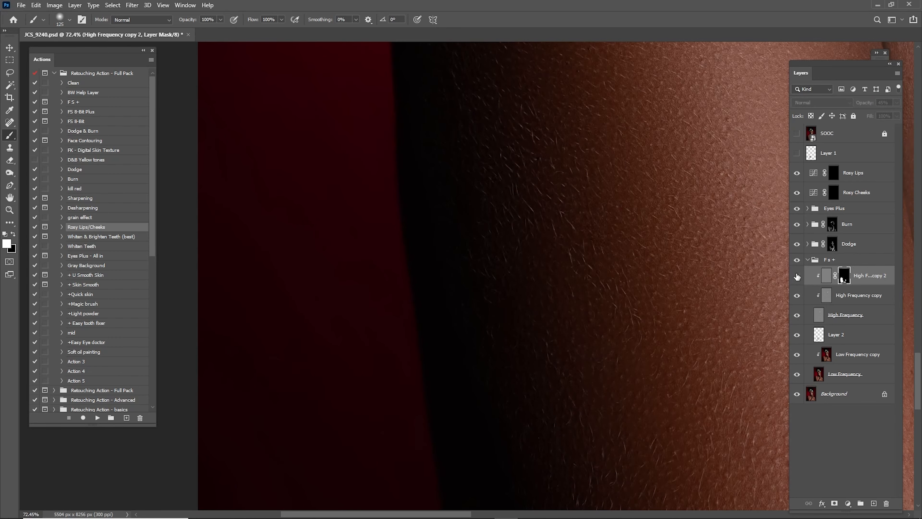
# - Show the masked High Frequency copy 2 layer again and run the FK - Digital Skin Texture action
pyautogui.click(796, 275)
pyautogui.hotkey('ctrl', '0')
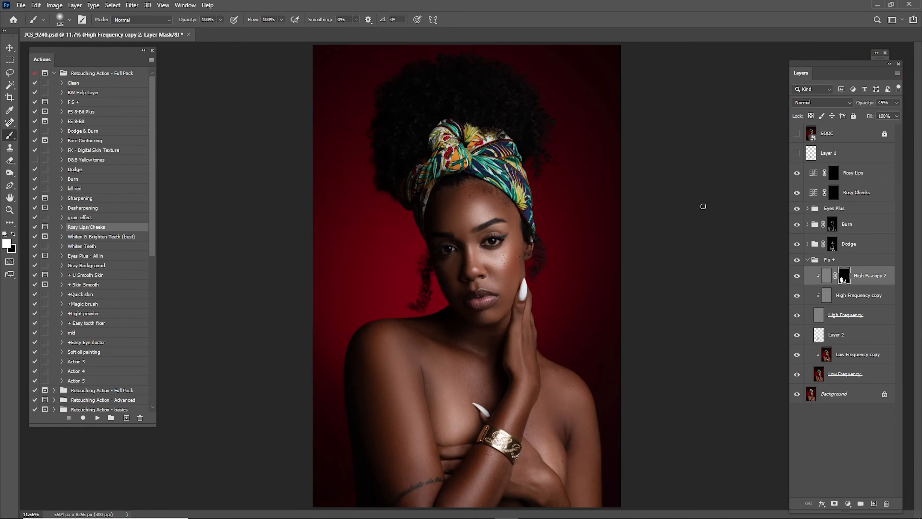
pyautogui.press('z')
pyautogui.moveTo(369, 431); pyautogui.dragTo(426, 421)
pyautogui.click(491, 255)
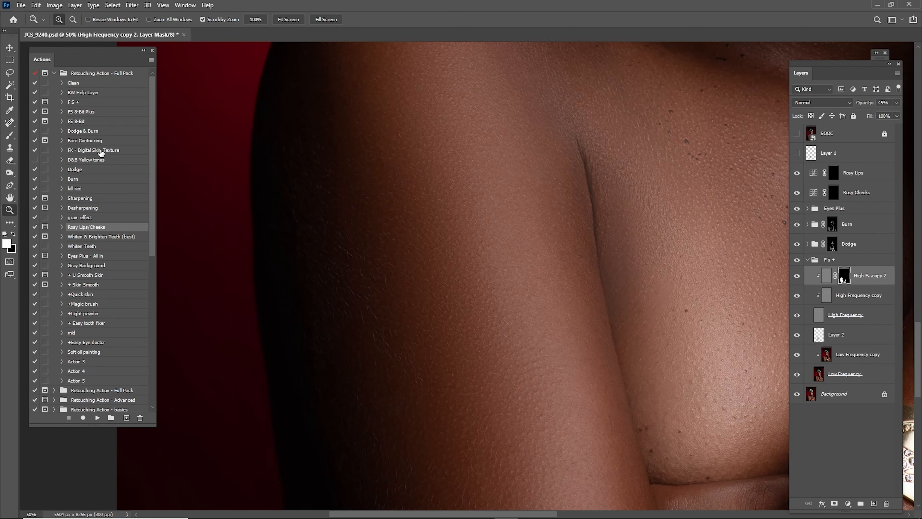
pyautogui.click(101, 152)
pyautogui.click(97, 417)
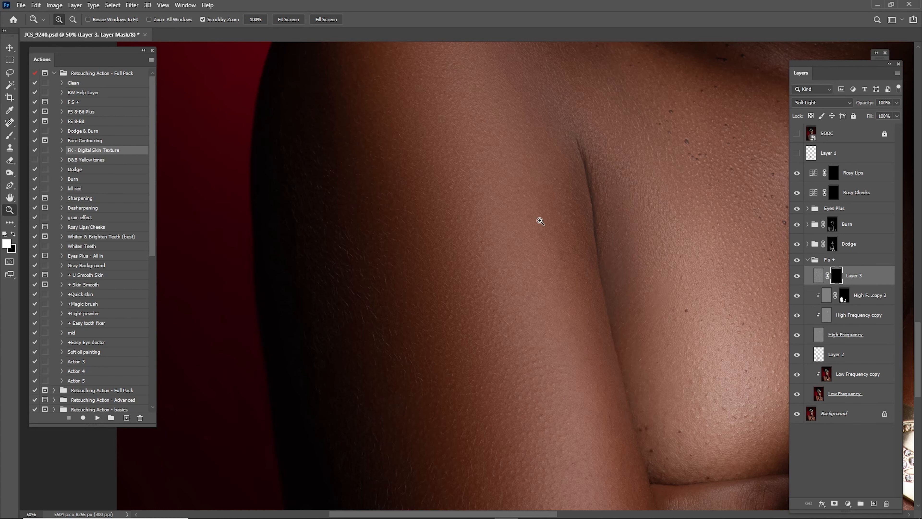
# - Load the High Frequency copy 2 layer's mask as a selection around the arm and forearm
pyautogui.moveTo(530, 289); pyautogui.dragTo(566, 180)
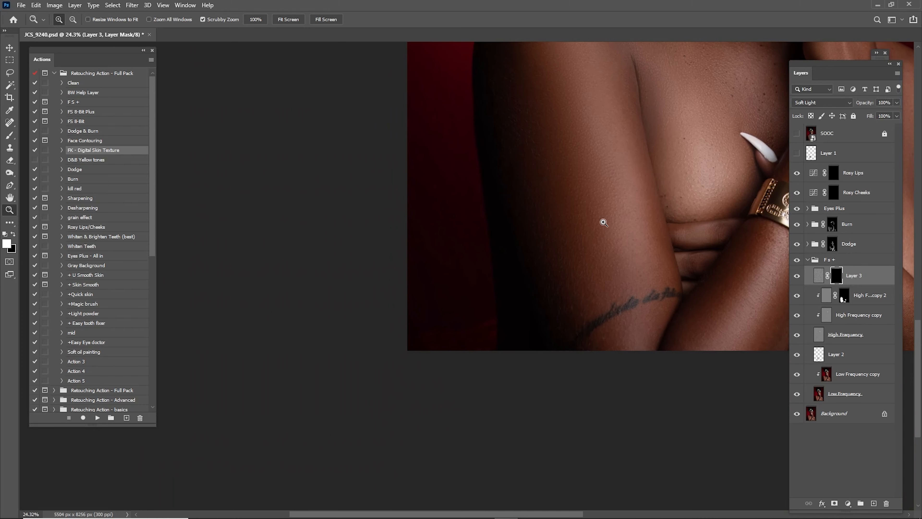
pyautogui.keyDown('ctrl'); pyautogui.click(844, 295); pyautogui.keyUp('ctrl')
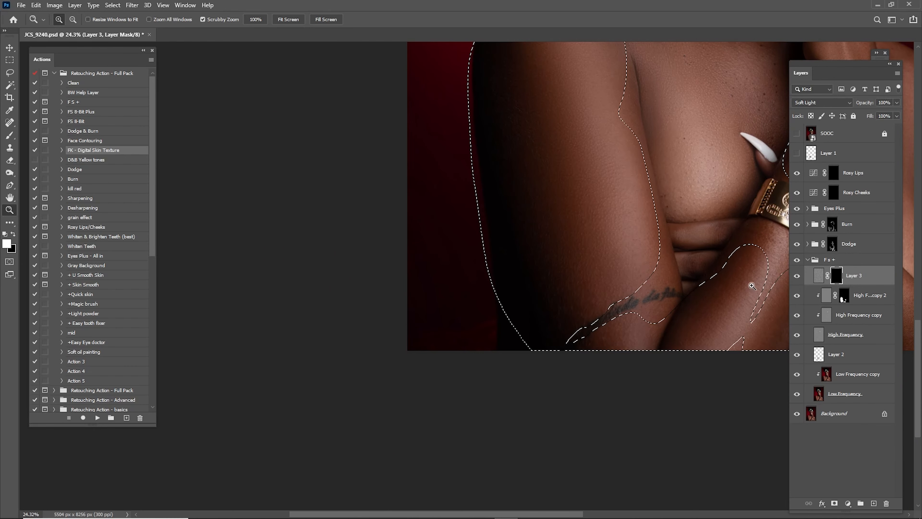
pyautogui.scroll(3, 556, 216)
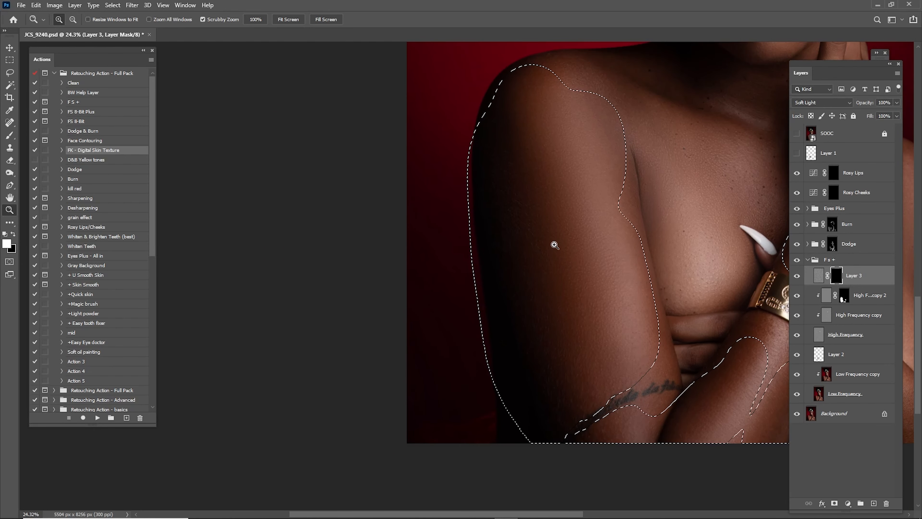
# - Paint white on Layer 3's mask inside the arm and forearm selection with a brush size of 1100
pyautogui.press('b')
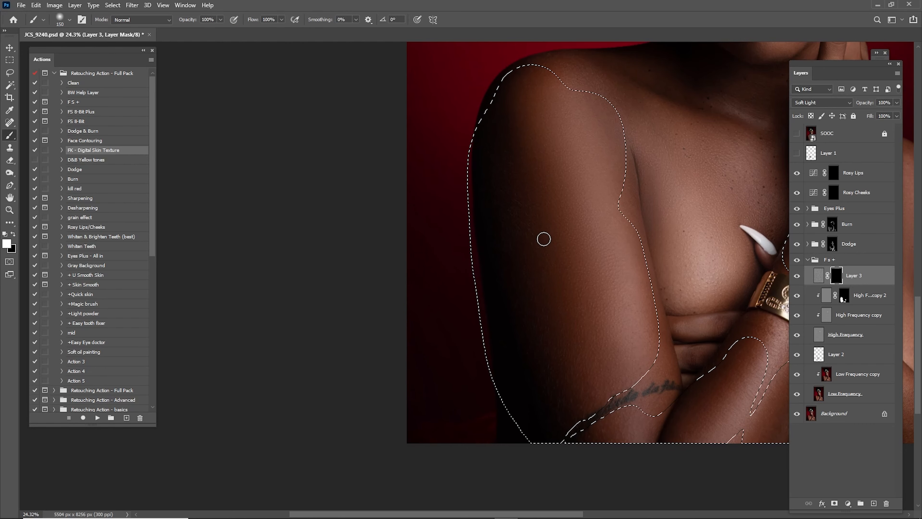
pyautogui.press(']')
pyautogui.press(']')
pyautogui.press(']')
pyautogui.press(']')
pyautogui.press(']')
pyautogui.press(']')
pyautogui.press(']')
pyautogui.press(']')
pyautogui.press(']')
pyautogui.press(']')
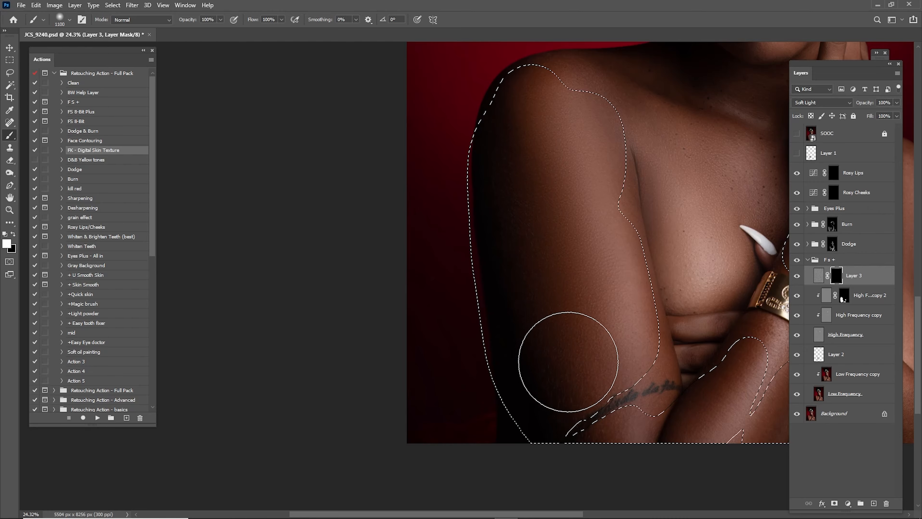
pyautogui.moveTo(568, 361); pyautogui.dragTo(516, 277)
pyautogui.moveTo(567, 438); pyautogui.dragTo(410, 329)
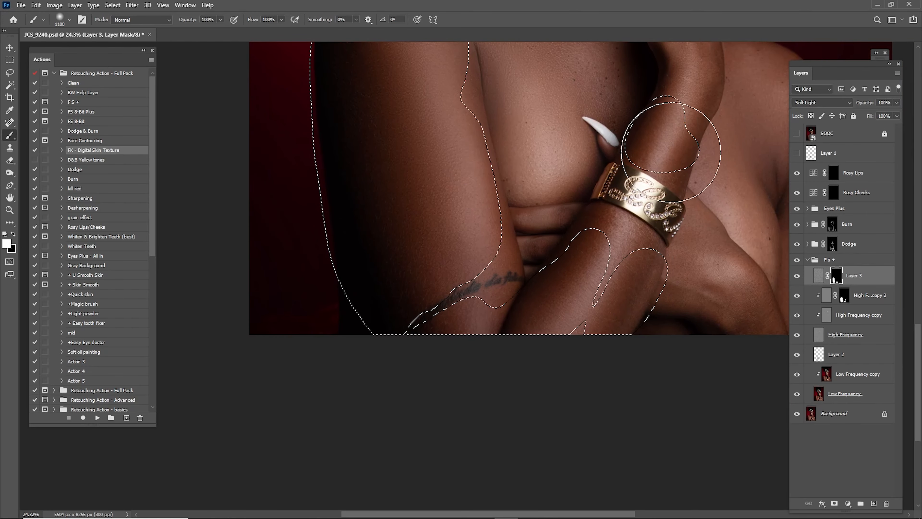
pyautogui.moveTo(432, 181)
pyautogui.mouseDown()
pyautogui.moveTo(501, 255)
pyautogui.moveTo(477, 288)
pyautogui.mouseUp()
pyautogui.moveTo(385, 198); pyautogui.dragTo(486, 342)
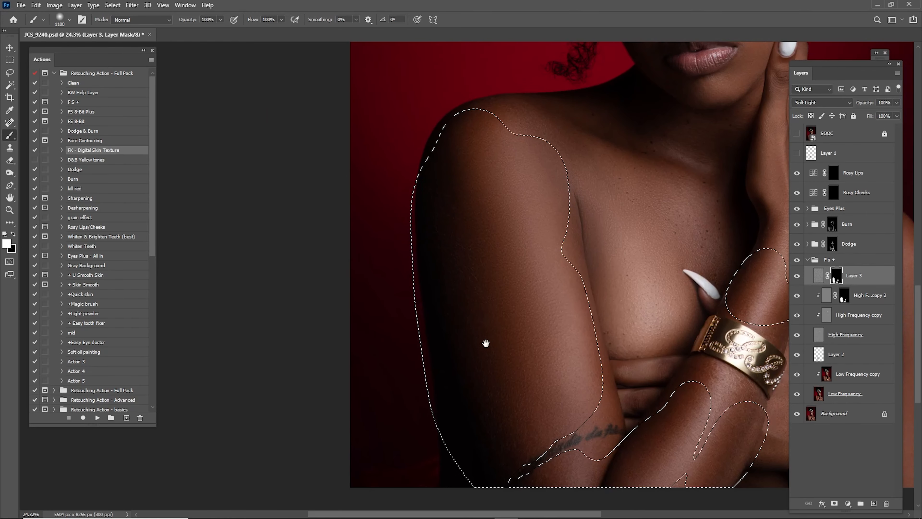
# - Toggle Layer 3's visibility to compare the added skin texture on the upper arm up close
pyautogui.press('z')
pyautogui.moveTo(452, 237); pyautogui.dragTo(504, 269)
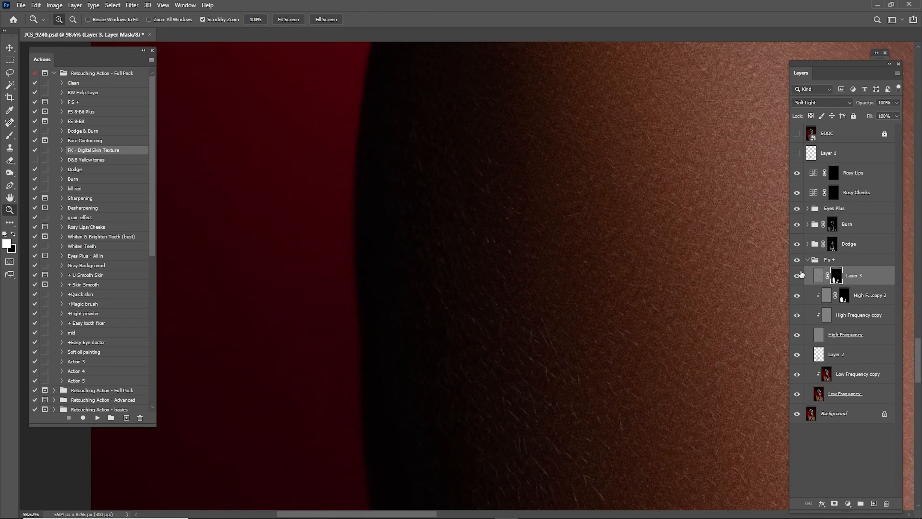
pyautogui.click(798, 276)
pyautogui.click(798, 275)
pyautogui.click(800, 278)
pyautogui.click(801, 278)
pyautogui.moveTo(677, 277); pyautogui.dragTo(546, 270)
# - Paint black on Layer 3's mask over the red background along the arm's outer edge with a brush size of 250
pyautogui.press('x')
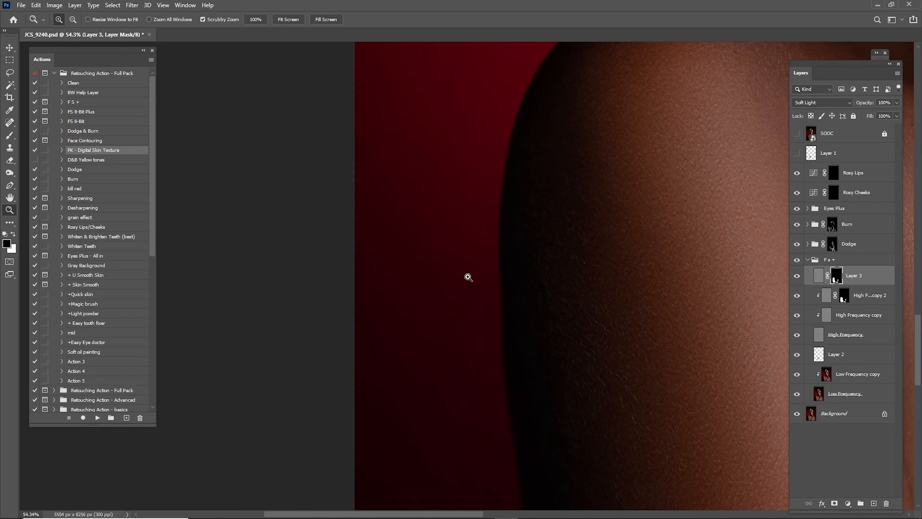
pyautogui.press('b')
pyautogui.press('[')
pyautogui.press('[')
pyautogui.press('[')
pyautogui.press('[')
pyautogui.press('[')
pyautogui.press('[')
pyautogui.press('[')
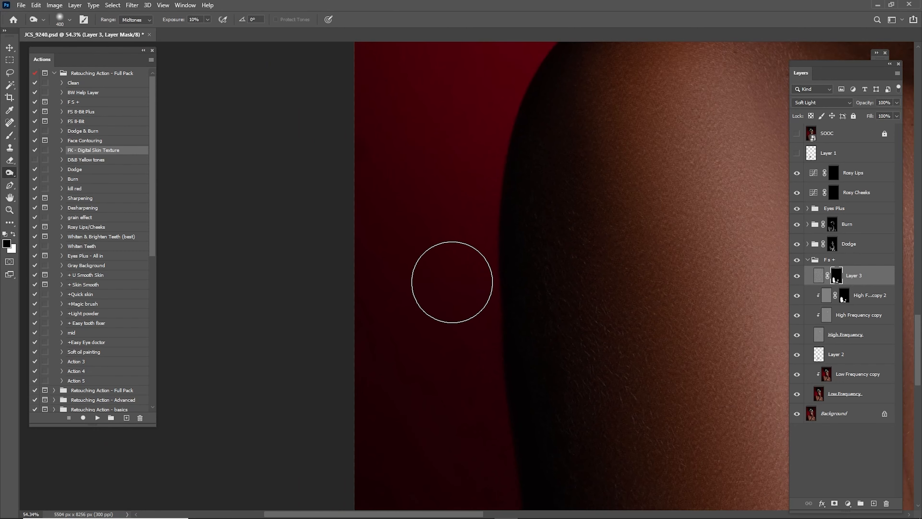
pyautogui.press(']')
pyautogui.press(']')
pyautogui.press(']')
pyautogui.press(']')
pyautogui.press(']')
pyautogui.press(']')
pyautogui.press('[')
pyautogui.press('[')
pyautogui.press('[')
pyautogui.press('[')
pyautogui.press('[')
pyautogui.press('[')
pyautogui.press('[')
pyautogui.press('[')
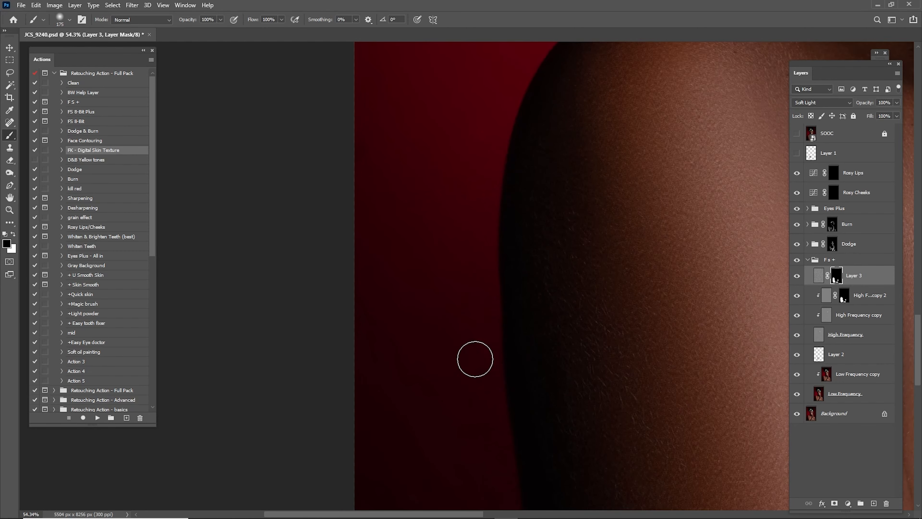
pyautogui.press(']')
pyautogui.scroll(-3, 477, 403)
pyautogui.scroll(-3, 467, 323)
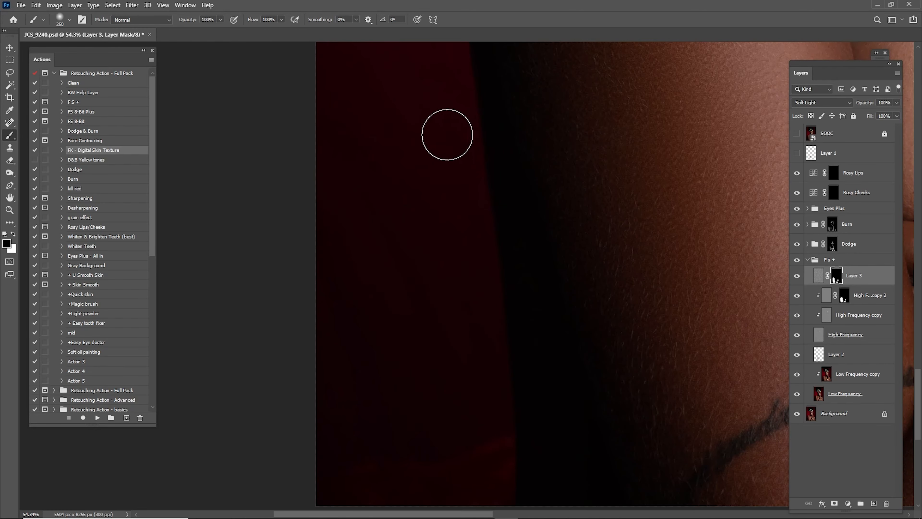
pyautogui.scroll(2, 426, 294)
pyautogui.scroll(3, 447, 291)
pyautogui.hscroll(2, 471, 182)
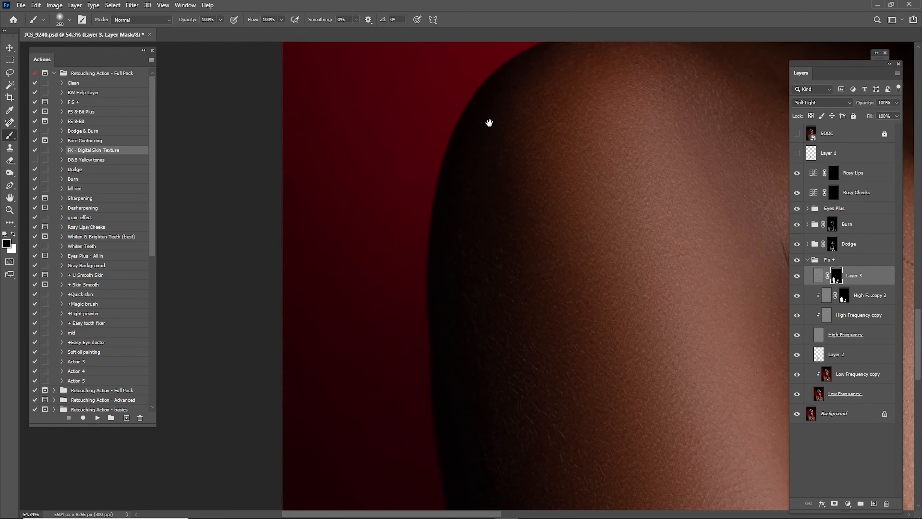
# - Set the skin texture layer's opacity to 30% and collapse the F s + group
pyautogui.press('z')
pyautogui.moveTo(651, 241)
pyautogui.mouseDown()
pyautogui.moveTo(609, 305)
pyautogui.moveTo(689, 289)
pyautogui.mouseUp()
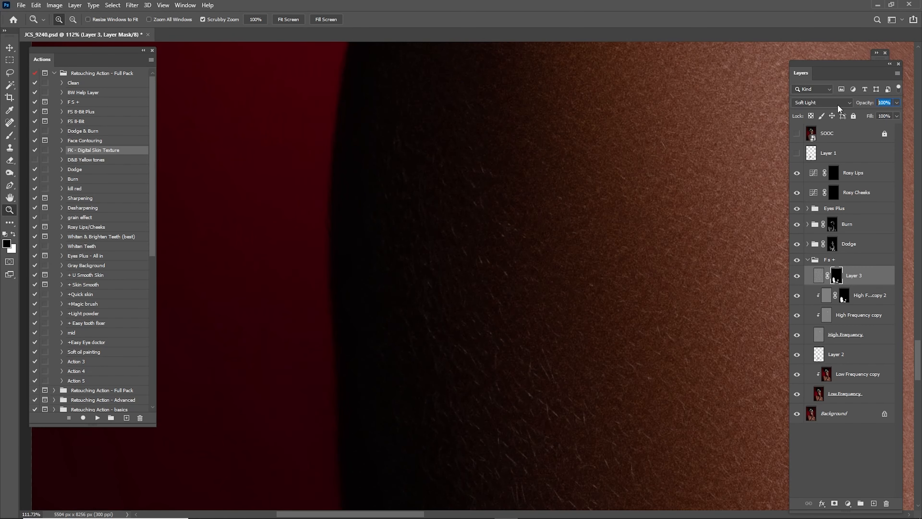
pyautogui.write('30')
pyautogui.press('Return')
pyautogui.hotkey('ctrl', '0')
pyautogui.click(807, 260)
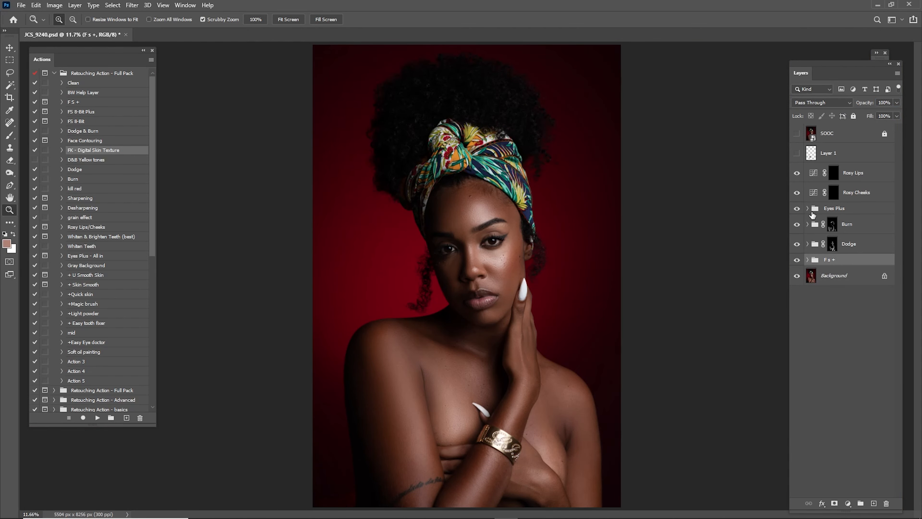
# - Toggle the SOOC layer's visibility to compare the original portrait with the retouched version
pyautogui.click(795, 136)
pyautogui.click(796, 138)
pyautogui.click(797, 139)
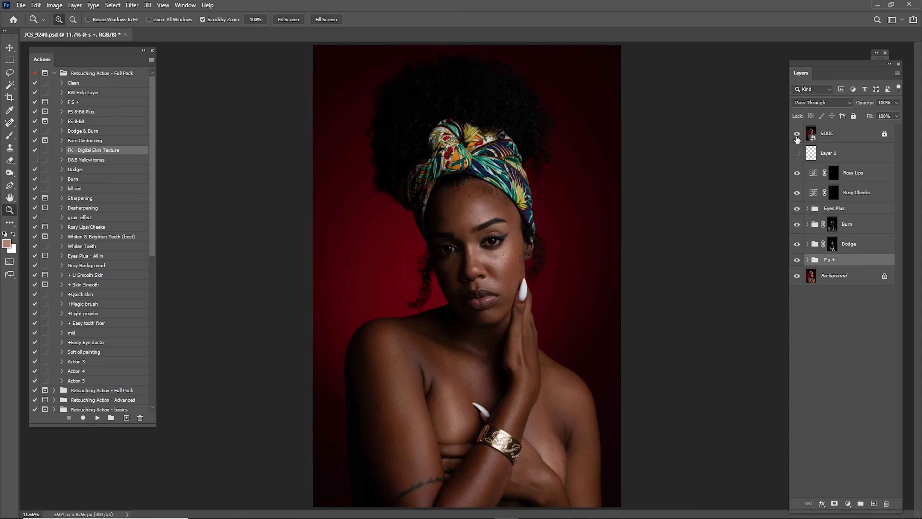
pyautogui.click(798, 140)
pyautogui.click(799, 141)
pyautogui.click(799, 142)
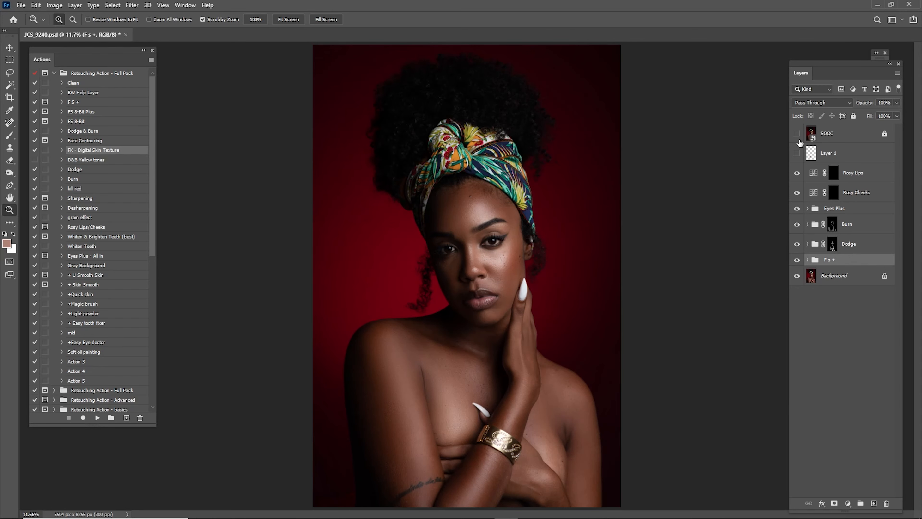
# - Expand the Eyes Plus group and paint white on the Remove Veins mask over the brightly lit eye's white, reducing the brush to 25
pyautogui.click(808, 208)
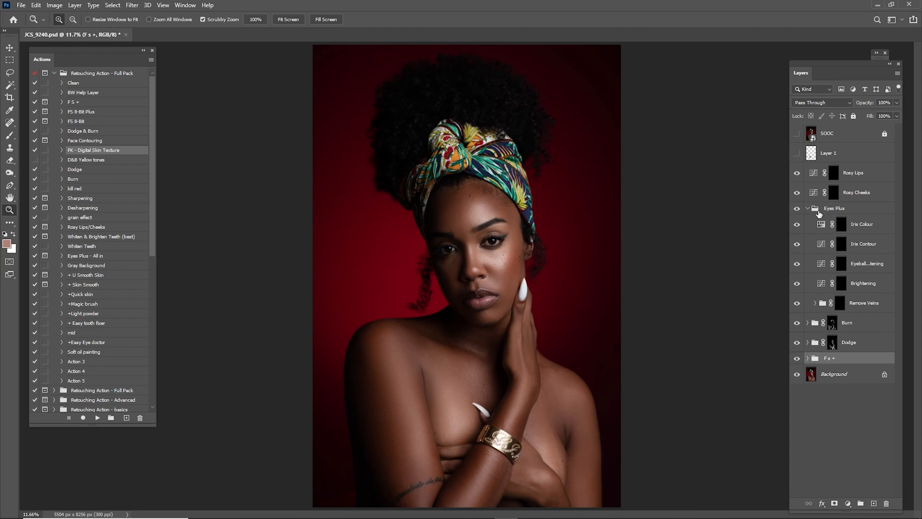
pyautogui.click(842, 229)
pyautogui.click(841, 306)
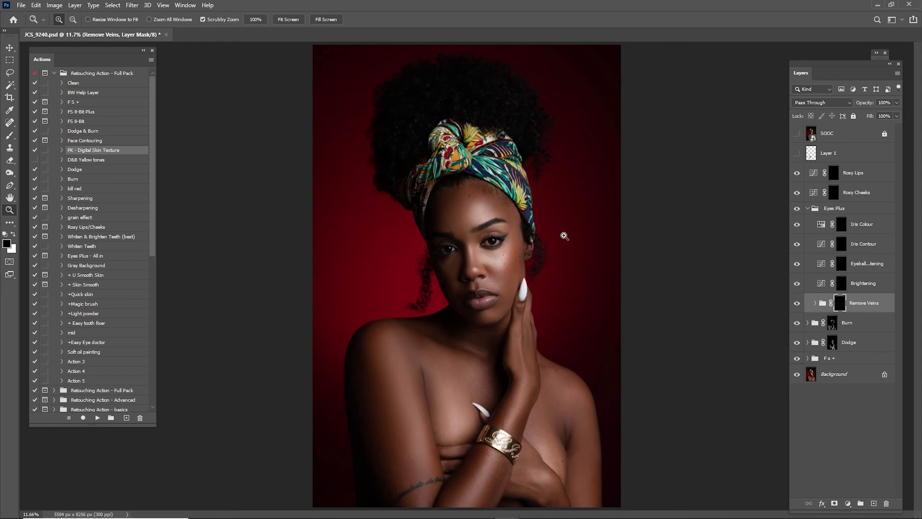
pyautogui.moveTo(503, 239); pyautogui.dragTo(769, 292)
pyautogui.moveTo(584, 260); pyautogui.dragTo(530, 259)
pyautogui.press('x')
pyautogui.press('b')
pyautogui.press('[')
pyautogui.press('[')
pyautogui.press('[')
pyautogui.press('[')
pyautogui.press('[')
pyautogui.press('[')
pyautogui.press('[')
pyautogui.press('[')
pyautogui.press('[')
pyautogui.press('[')
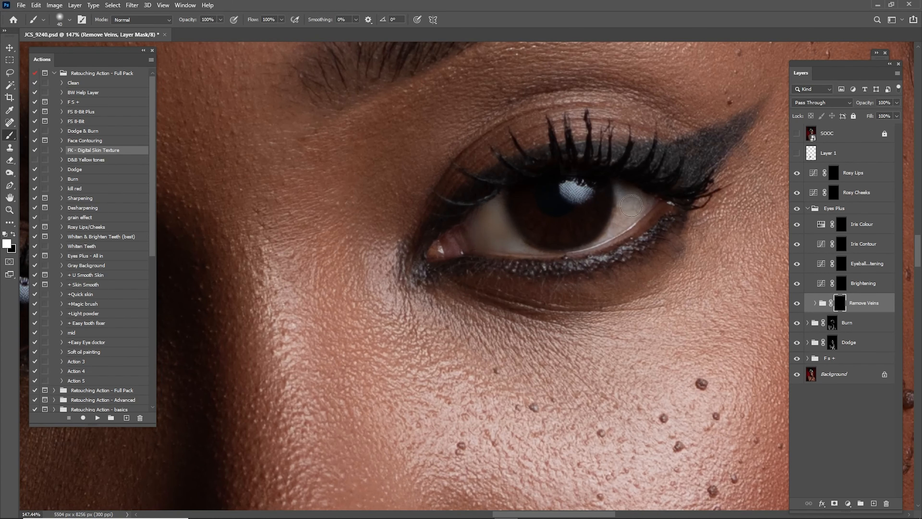
pyautogui.press('[')
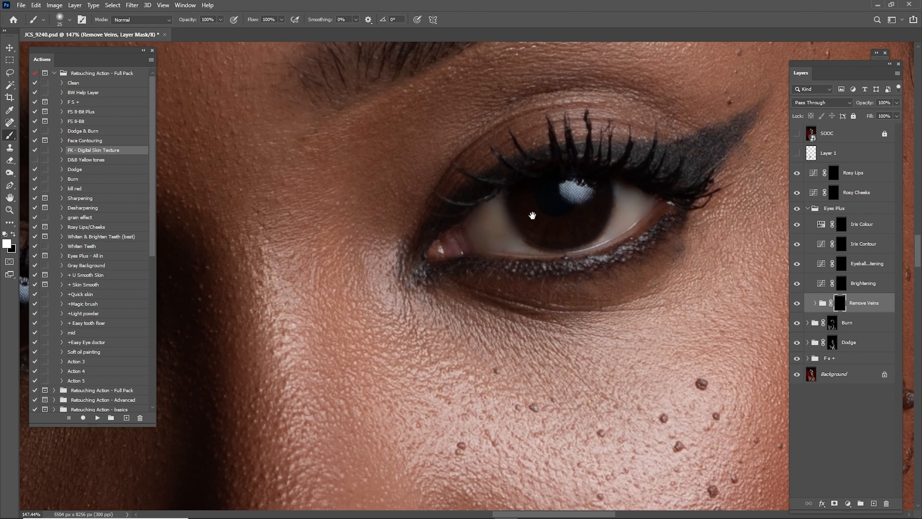
# - Paint white on the Remove Veins mask over both sides of the shadowed eye's white
pyautogui.moveTo(532, 215); pyautogui.dragTo(612, 209)
pyautogui.hscroll(-10, 602, 181)
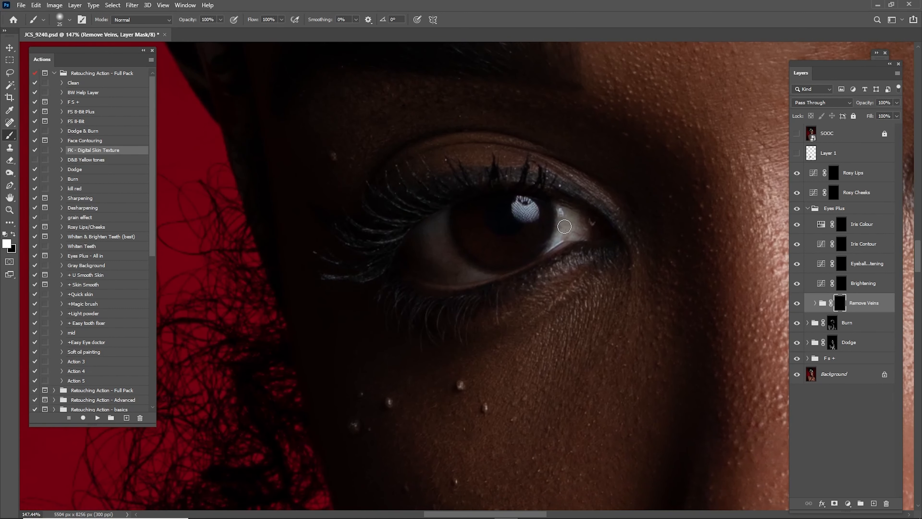
pyautogui.press(']')
pyautogui.moveTo(429, 237)
pyautogui.mouseDown()
pyautogui.moveTo(439, 268)
pyautogui.moveTo(423, 257)
pyautogui.mouseUp()
pyautogui.press('[')
pyautogui.press('[')
pyautogui.moveTo(569, 231); pyautogui.dragTo(565, 228)
# - Touch up the Remove Veins mask along the lit eye's lower white with a brush size of 20 and set the group's opacity to 50%
pyautogui.hscroll(10, 453, 265)
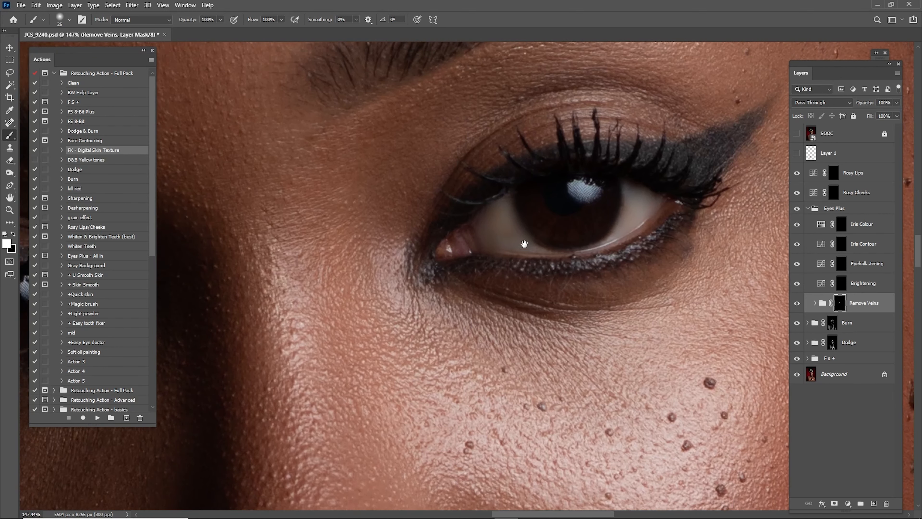
pyautogui.press('[')
pyautogui.moveTo(510, 262); pyautogui.dragTo(557, 268)
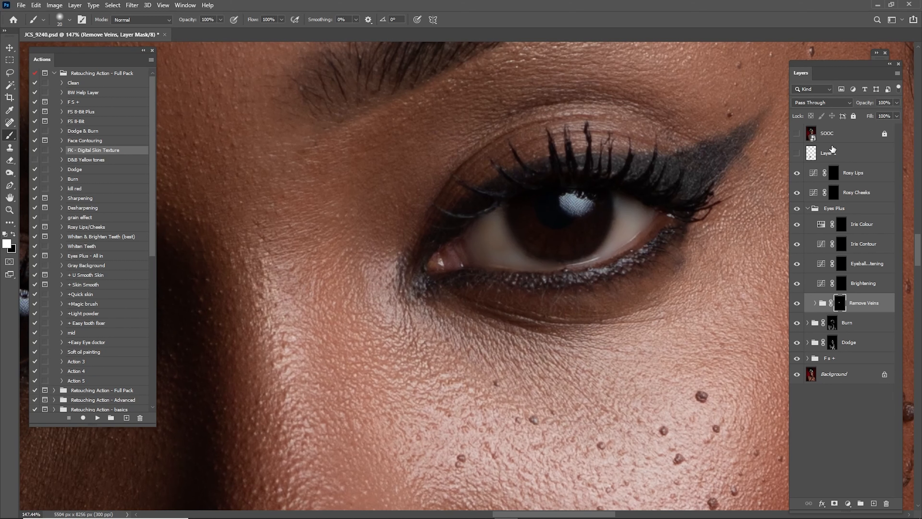
pyautogui.write('50')
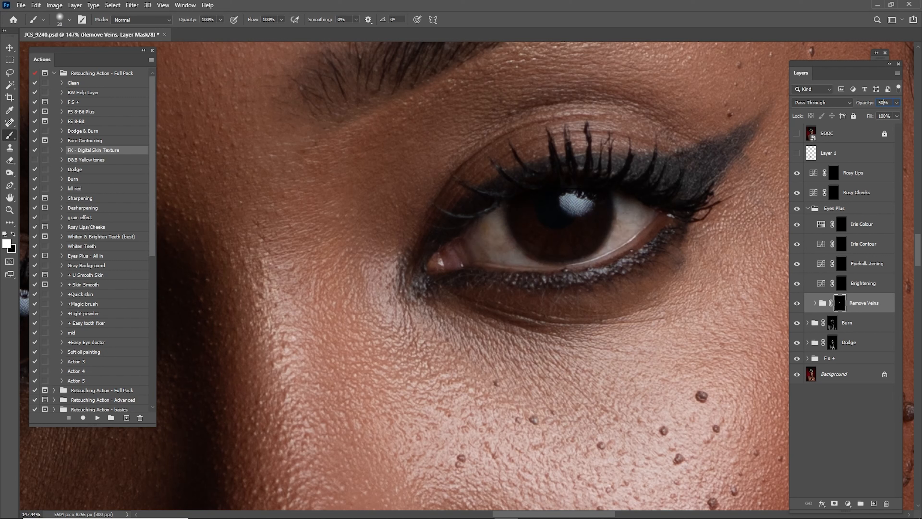
# - Paint white on the Brightening layer's mask over the white of the brightly lit eye
pyautogui.click(842, 287)
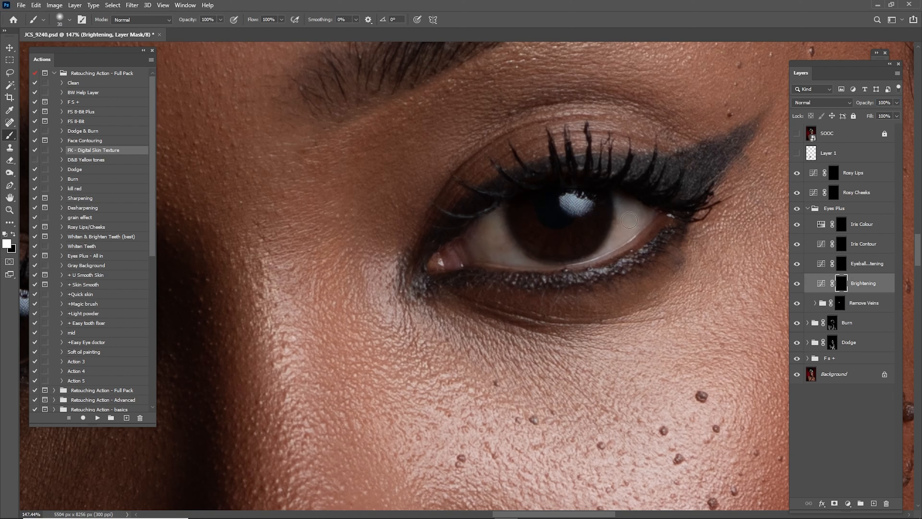
pyautogui.moveTo(629, 220)
pyautogui.mouseDown()
pyautogui.moveTo(611, 246)
pyautogui.moveTo(630, 228)
pyautogui.moveTo(623, 214)
pyautogui.moveTo(633, 214)
pyautogui.moveTo(625, 236)
pyautogui.moveTo(608, 252)
pyautogui.moveTo(571, 255)
pyautogui.mouseUp()
pyautogui.press('[')
pyautogui.press(']')
pyautogui.press(']')
pyautogui.press(']')
pyautogui.moveTo(514, 259)
pyautogui.mouseDown()
pyautogui.moveTo(491, 224)
pyautogui.moveTo(499, 255)
pyautogui.moveTo(481, 240)
pyautogui.moveTo(485, 255)
pyautogui.moveTo(482, 239)
pyautogui.moveTo(535, 262)
pyautogui.moveTo(499, 227)
pyautogui.moveTo(505, 244)
pyautogui.moveTo(533, 262)
pyautogui.mouseUp()
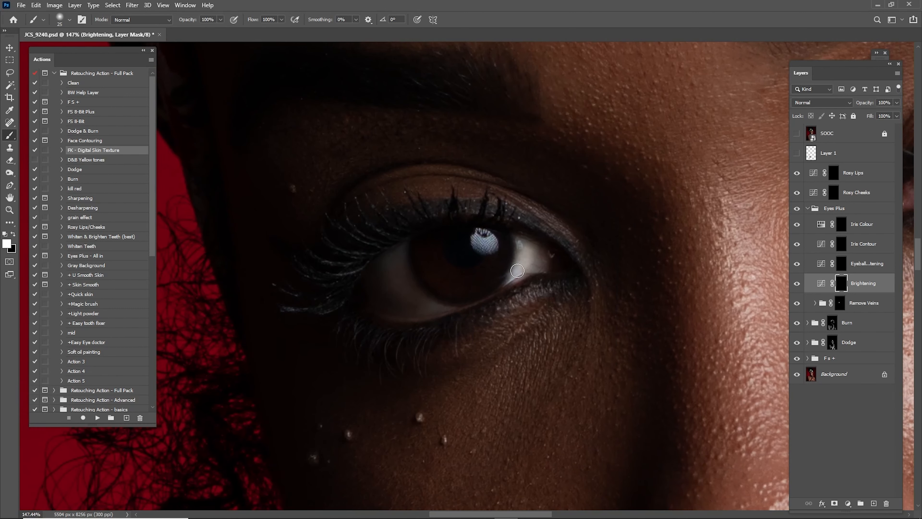
# - Paint white on the Brightening mask over the shadowed eye's white and set the layer's opacity to 35%
pyautogui.moveTo(517, 270)
pyautogui.mouseDown()
pyautogui.moveTo(521, 240)
pyautogui.moveTo(510, 273)
pyautogui.mouseUp()
pyautogui.press(']')
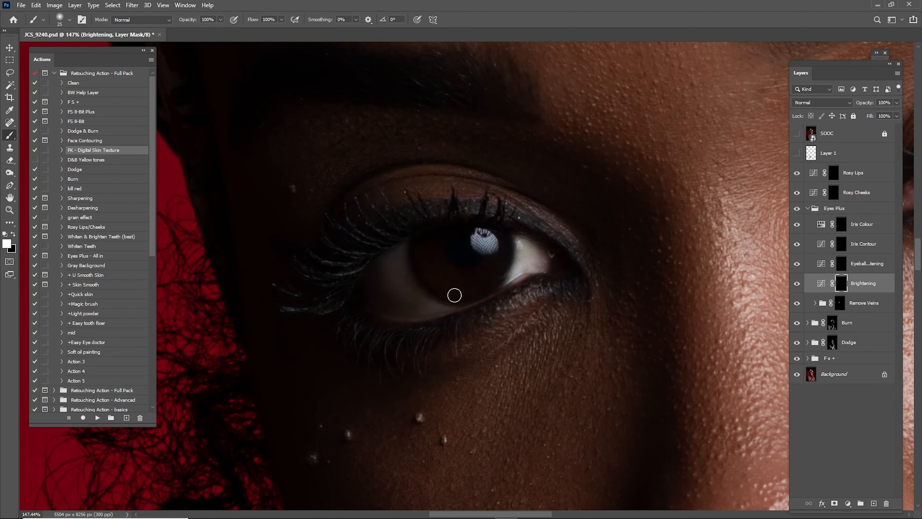
pyautogui.press(']')
pyautogui.moveTo(398, 273)
pyautogui.mouseDown()
pyautogui.moveTo(429, 305)
pyautogui.moveTo(396, 262)
pyautogui.moveTo(380, 293)
pyautogui.moveTo(415, 311)
pyautogui.moveTo(377, 281)
pyautogui.moveTo(382, 297)
pyautogui.moveTo(383, 274)
pyautogui.mouseUp()
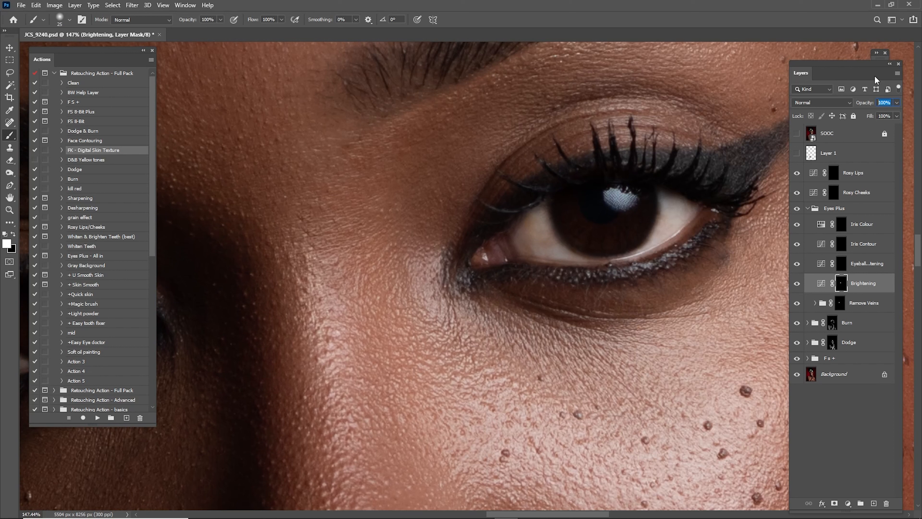
pyautogui.write('2')
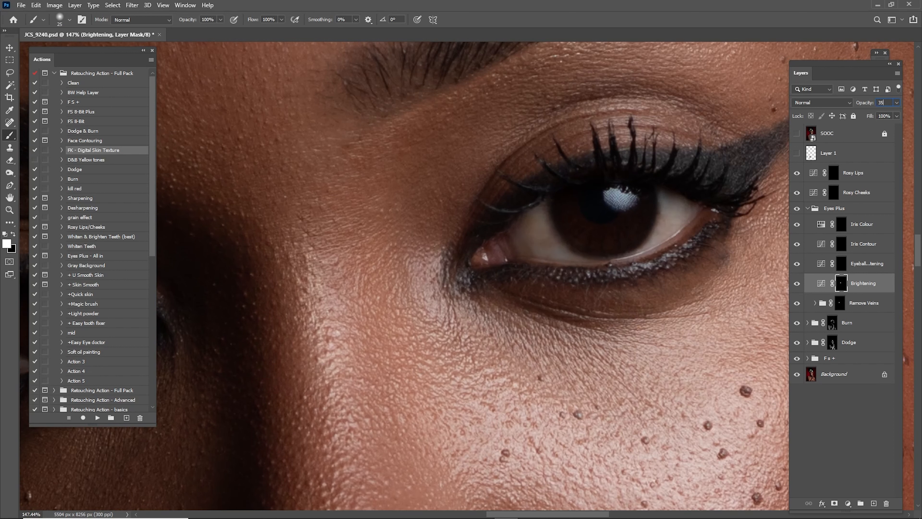
pyautogui.press('Return')
# - Paint white on the Eyeball Brightening mask over the irises of both eyes with a brush size of 40, and compare the layer on and off
pyautogui.moveTo(689, 195); pyautogui.dragTo(614, 239)
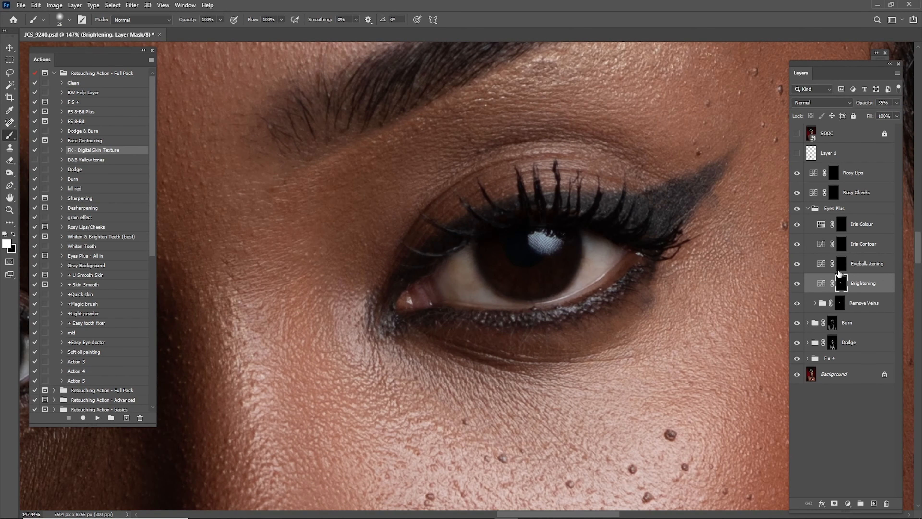
pyautogui.click(844, 267)
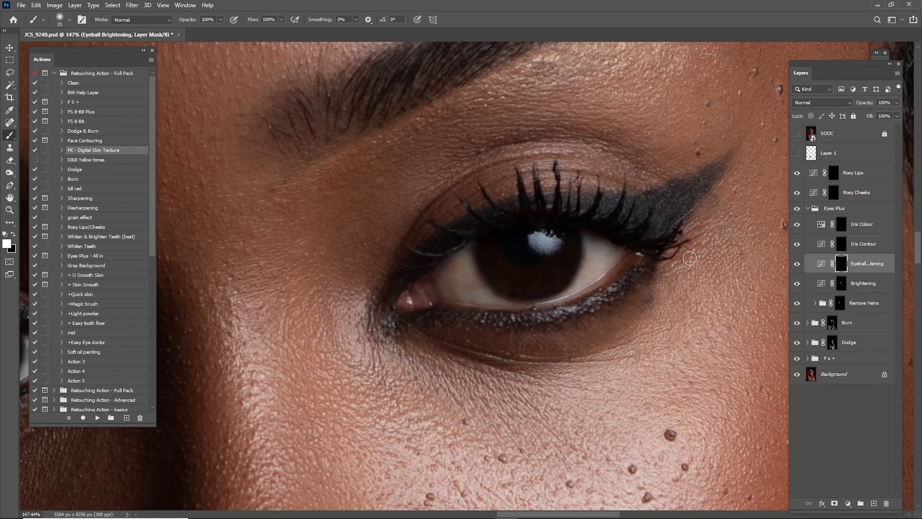
pyautogui.press(']')
pyautogui.press(']')
pyautogui.press(']')
pyautogui.moveTo(496, 254); pyautogui.dragTo(541, 275)
pyautogui.moveTo(534, 240); pyautogui.dragTo(717, 188)
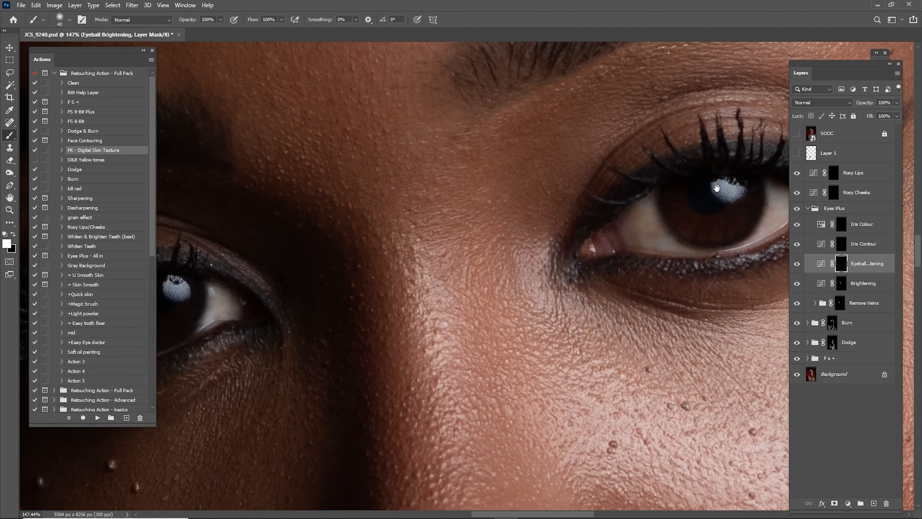
pyautogui.moveTo(339, 262)
pyautogui.mouseDown()
pyautogui.moveTo(566, 252)
pyautogui.moveTo(566, 243)
pyautogui.moveTo(537, 245)
pyautogui.mouseUp()
pyautogui.moveTo(641, 243); pyautogui.dragTo(504, 259)
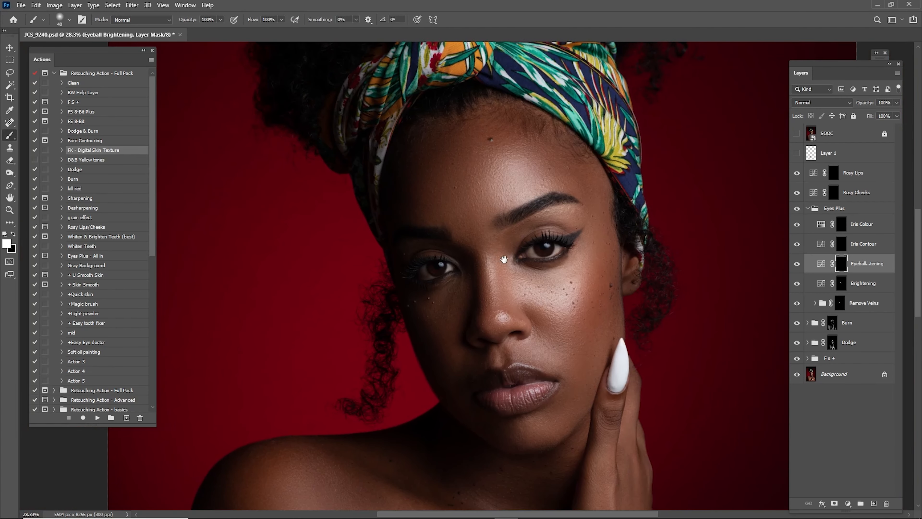
pyautogui.click(798, 261)
pyautogui.click(800, 264)
# - Paint white on the Iris Contour mask around the iris edge of the brightly lit eye with a brush size of 25
pyautogui.click(844, 244)
pyautogui.press('z')
pyautogui.moveTo(580, 269); pyautogui.dragTo(639, 290)
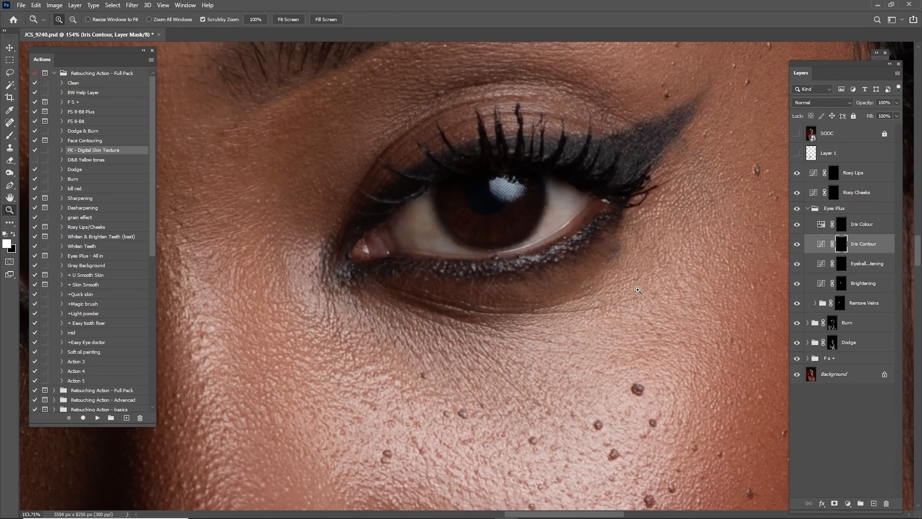
pyautogui.moveTo(471, 202); pyautogui.dragTo(501, 203)
pyautogui.press('b')
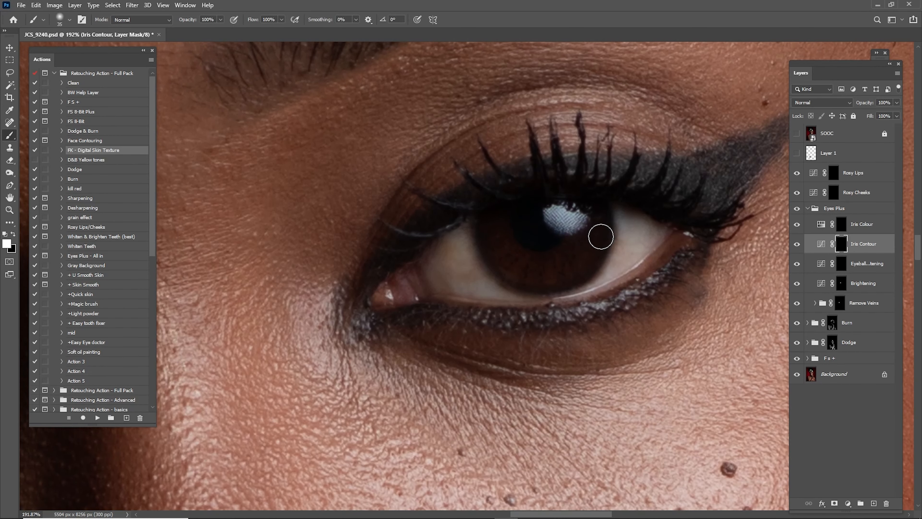
pyautogui.press('[')
pyautogui.press('[')
pyautogui.press('[')
pyautogui.press(']')
pyautogui.press(']')
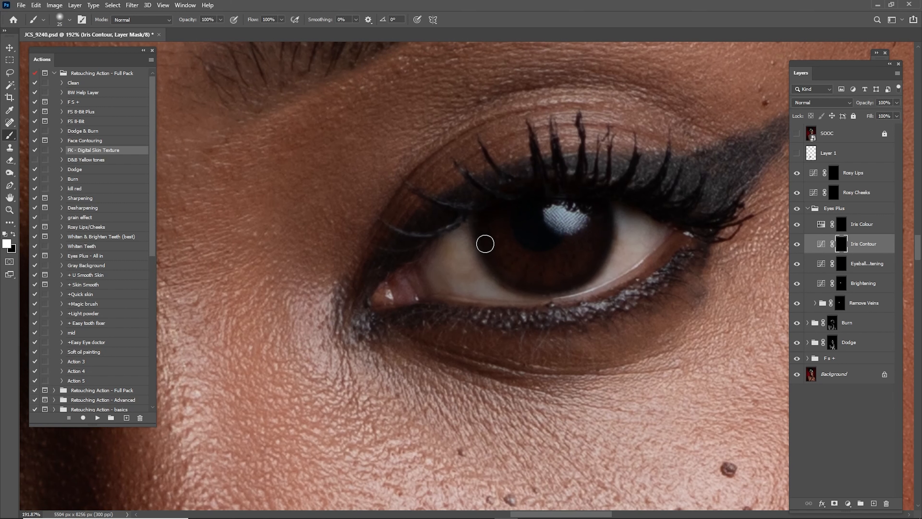
# - Paint white on the Iris Contour mask over the lit eye's lashes and winged eyeliner with brush sizes from 40 to 60
pyautogui.press(']')
pyautogui.press(']')
pyautogui.press(']')
pyautogui.press(']')
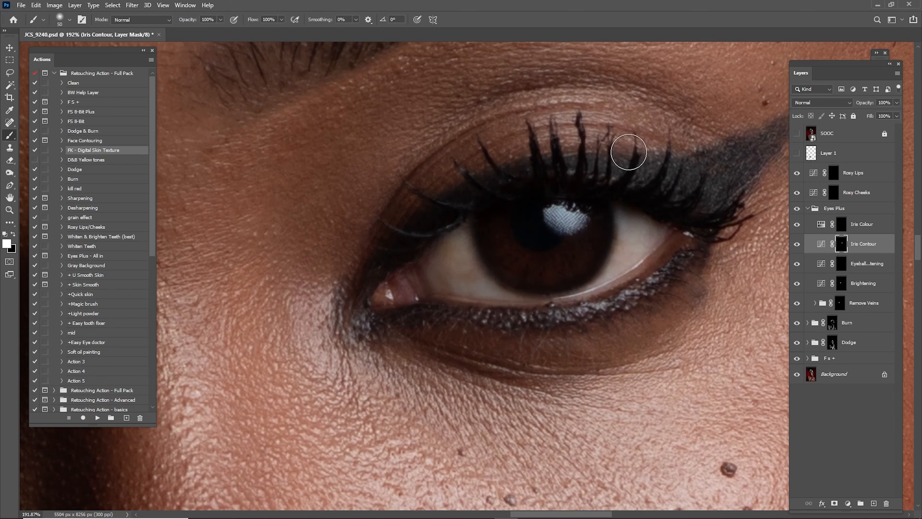
pyautogui.press('[')
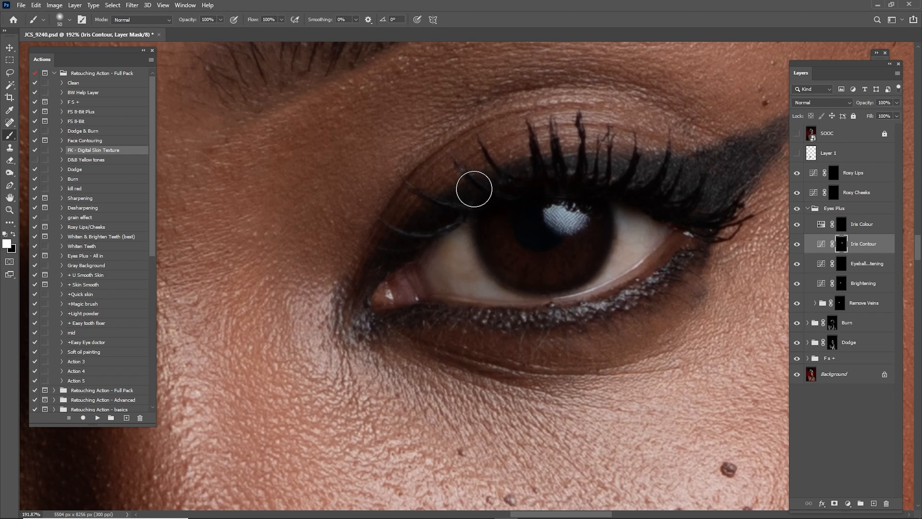
pyautogui.press('[')
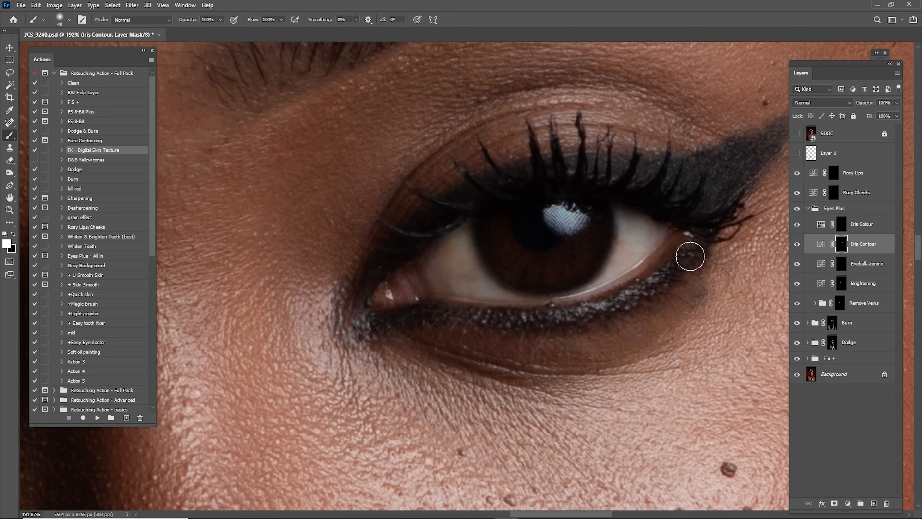
pyautogui.moveTo(741, 168); pyautogui.dragTo(665, 205)
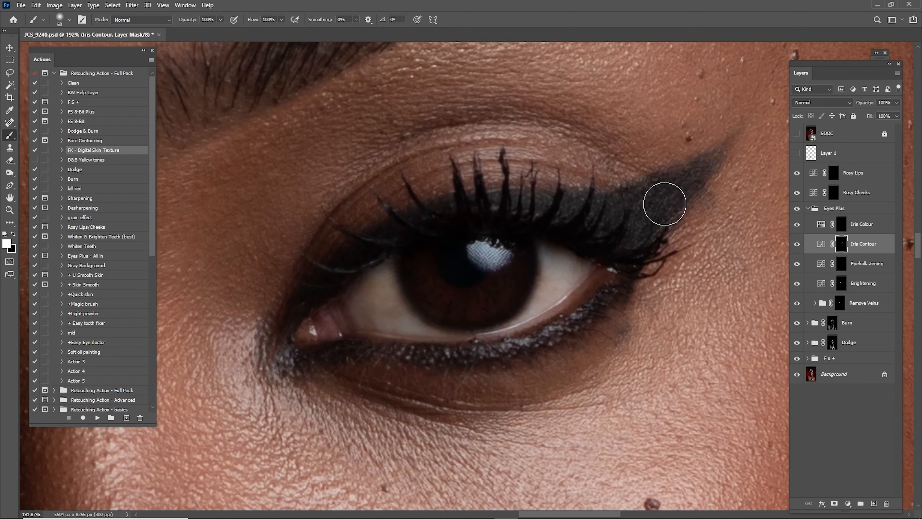
pyautogui.press('[')
pyautogui.moveTo(593, 211); pyautogui.dragTo(672, 192)
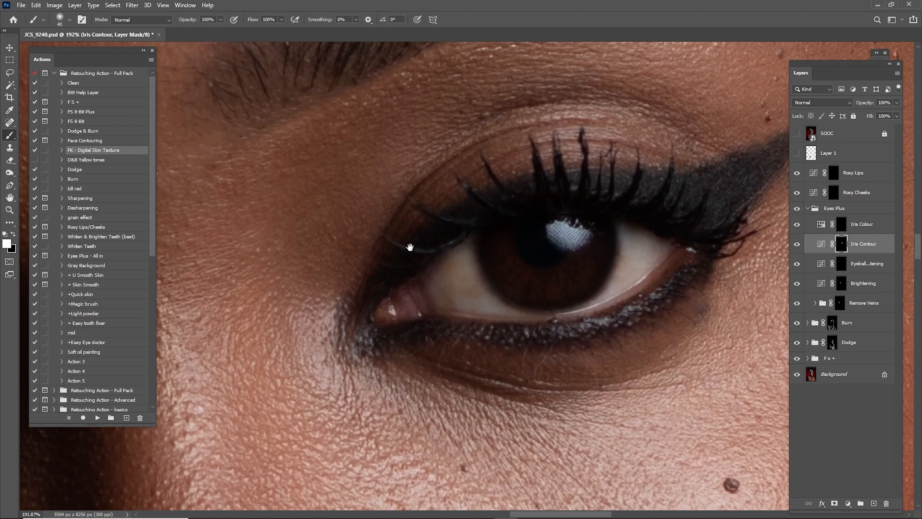
# - Paint white on the Iris Contour mask over the shadowed eye's iris edge and upper lashes with brush sizes from 35 to 70
pyautogui.moveTo(410, 247); pyautogui.dragTo(555, 169)
pyautogui.moveTo(188, 272)
pyautogui.mouseDown()
pyautogui.moveTo(453, 196)
pyautogui.moveTo(565, 203)
pyautogui.mouseUp()
pyautogui.press('[')
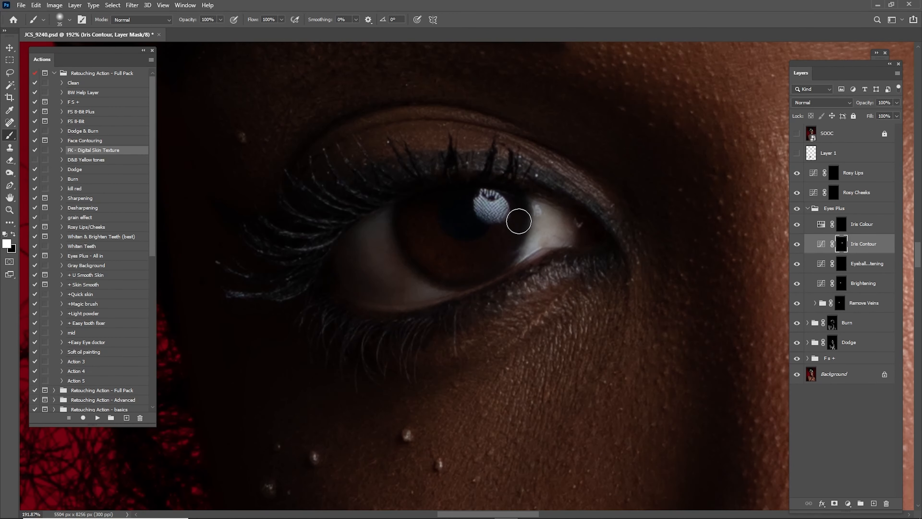
pyautogui.press(']')
pyautogui.press(']')
pyautogui.press(']')
pyautogui.press(']')
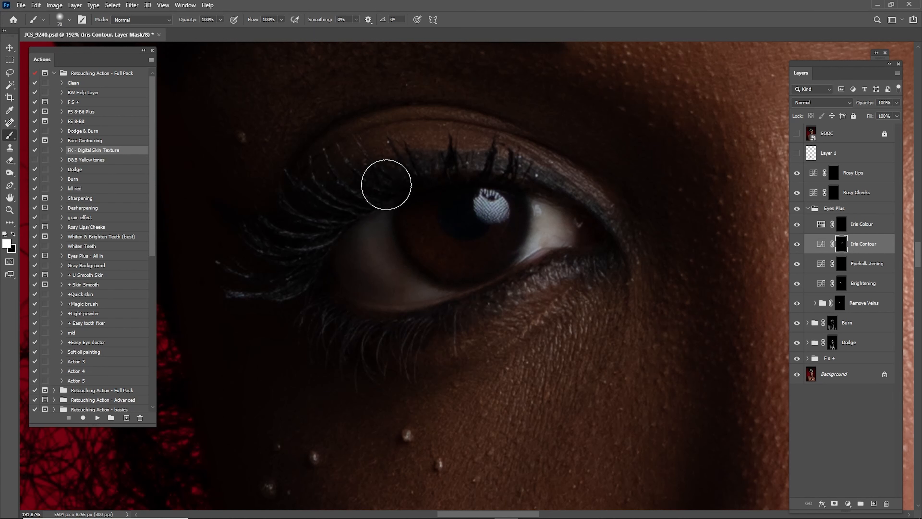
# - Paint white on the Iris Contour mask along the shadowed eye's lower lash line with a brush size of about 45
pyautogui.press('[')
pyautogui.press('[')
pyautogui.press('[')
pyautogui.press('[')
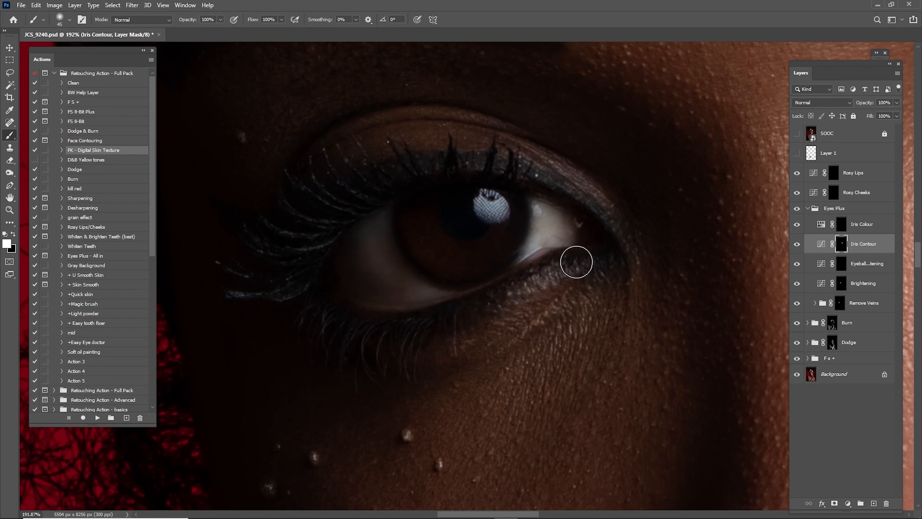
pyautogui.press(']')
pyautogui.press(']')
# - Compare both eyes with the Iris Contour layer switched on and off
pyautogui.moveTo(519, 179); pyautogui.dragTo(301, 196)
pyautogui.moveTo(595, 178); pyautogui.dragTo(381, 214)
pyautogui.moveTo(744, 123); pyautogui.dragTo(537, 255)
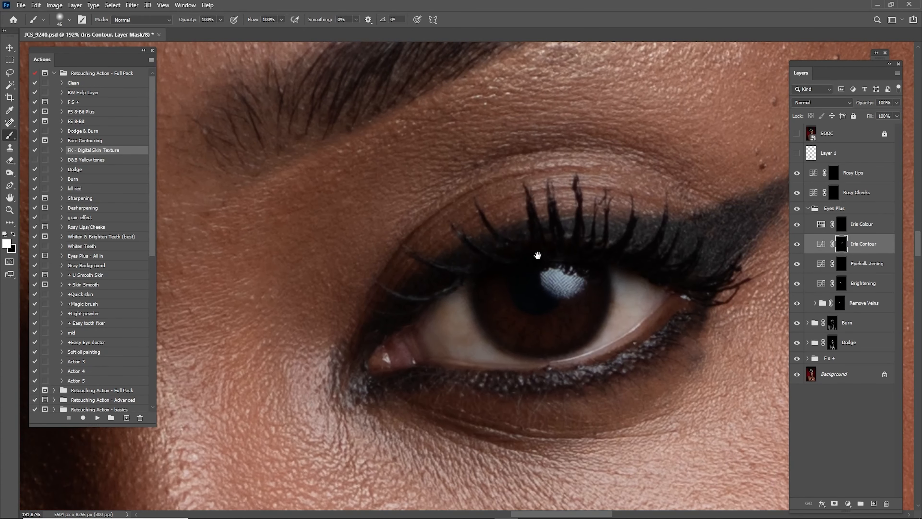
pyautogui.press('z')
pyautogui.moveTo(700, 228); pyautogui.dragTo(639, 228)
pyautogui.click(796, 244)
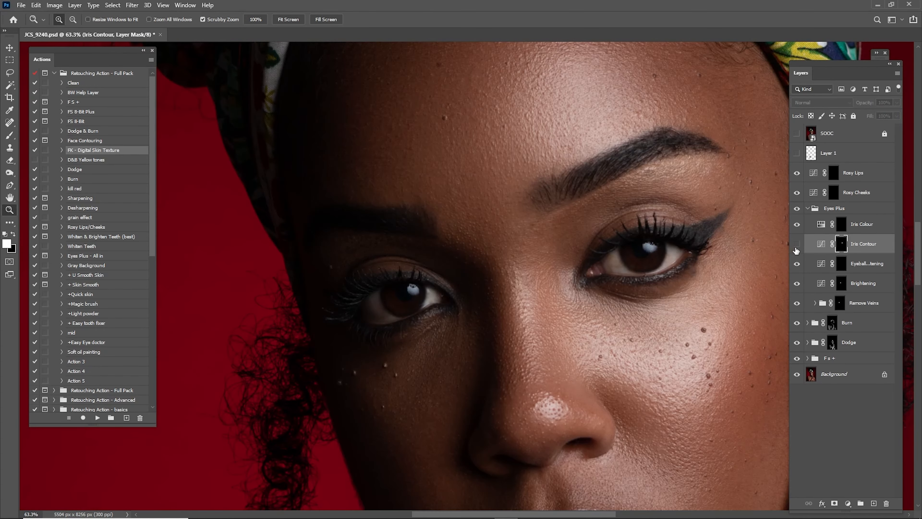
pyautogui.click(797, 247)
pyautogui.click(797, 246)
pyautogui.click(798, 246)
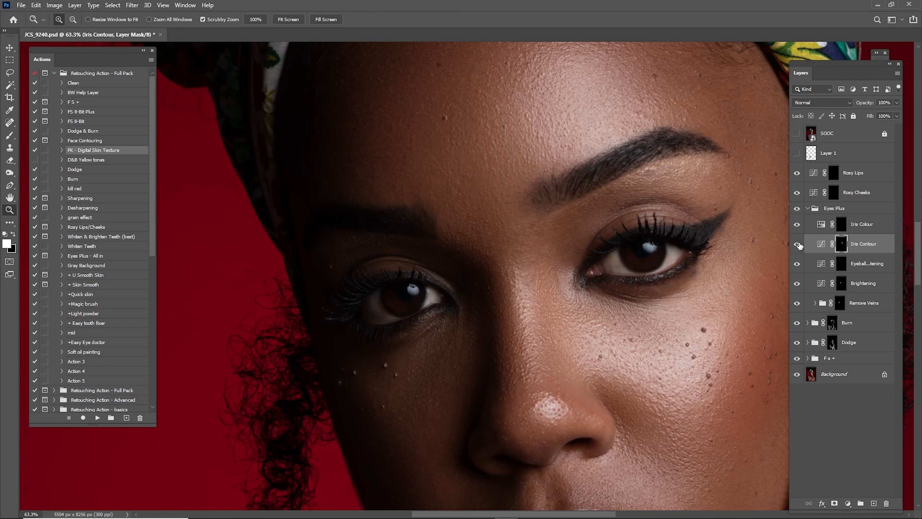
pyautogui.moveTo(859, 106); pyautogui.dragTo(854, 108)
# - Collapse the Eyes Plus group and compare the portrait with the group on and off, both close up and as a whole
pyautogui.click(808, 208)
pyautogui.click(796, 209)
pyautogui.click(795, 210)
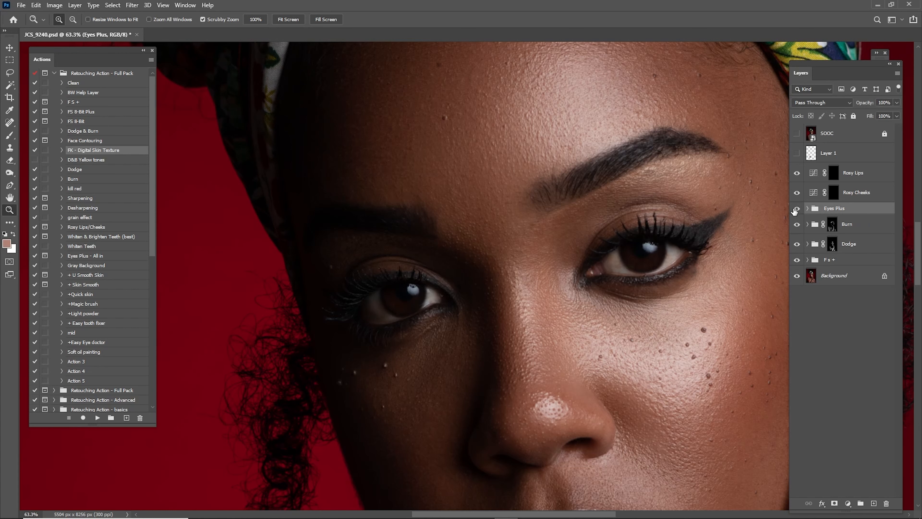
pyautogui.click(796, 209)
pyautogui.click(795, 209)
pyautogui.hotkey('ctrl', '0')
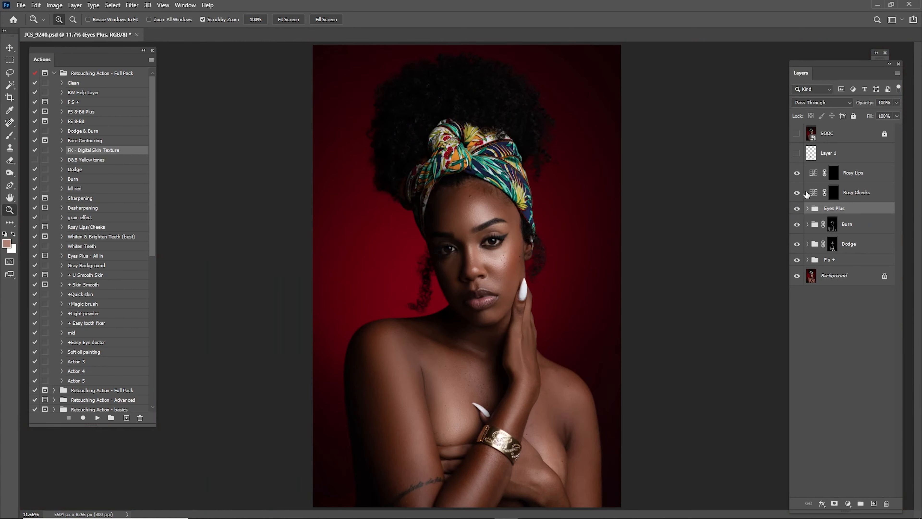
pyautogui.click(797, 209)
pyautogui.click(797, 210)
pyautogui.click(797, 209)
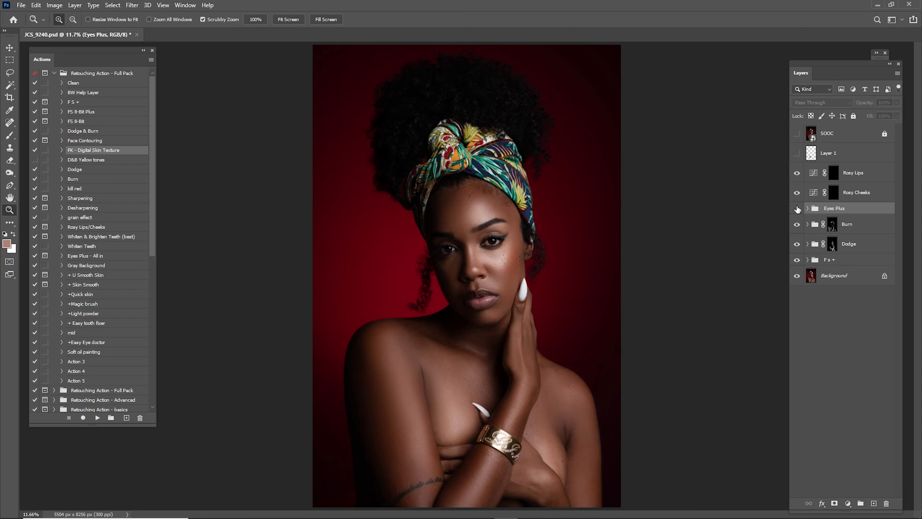
pyautogui.click(797, 208)
# - On a new layer above Layer 2 in the F s + group, brush a colour sampled at the shadowed eye's white over its darker area
pyautogui.click(807, 260)
pyautogui.click(849, 355)
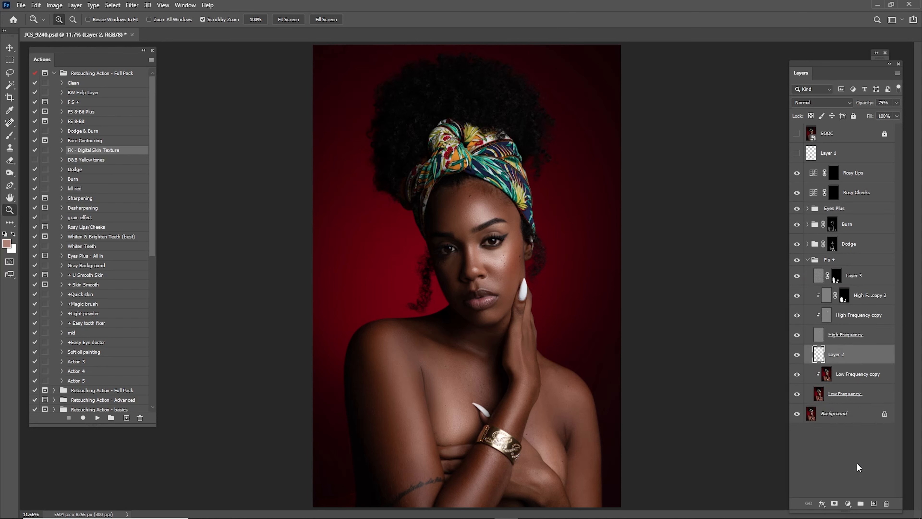
pyautogui.click(874, 502)
pyautogui.moveTo(481, 243); pyautogui.dragTo(548, 255)
pyautogui.press('i')
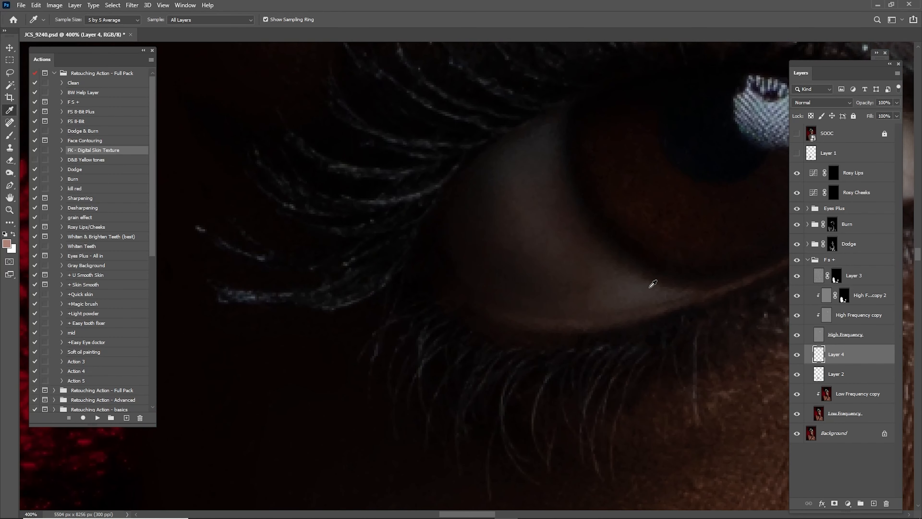
pyautogui.click(509, 266)
pyautogui.press('b')
pyautogui.moveTo(561, 278)
pyautogui.mouseDown()
pyautogui.moveTo(544, 280)
pyautogui.moveTo(520, 253)
pyautogui.moveTo(600, 288)
pyautogui.moveTo(501, 222)
pyautogui.mouseUp()
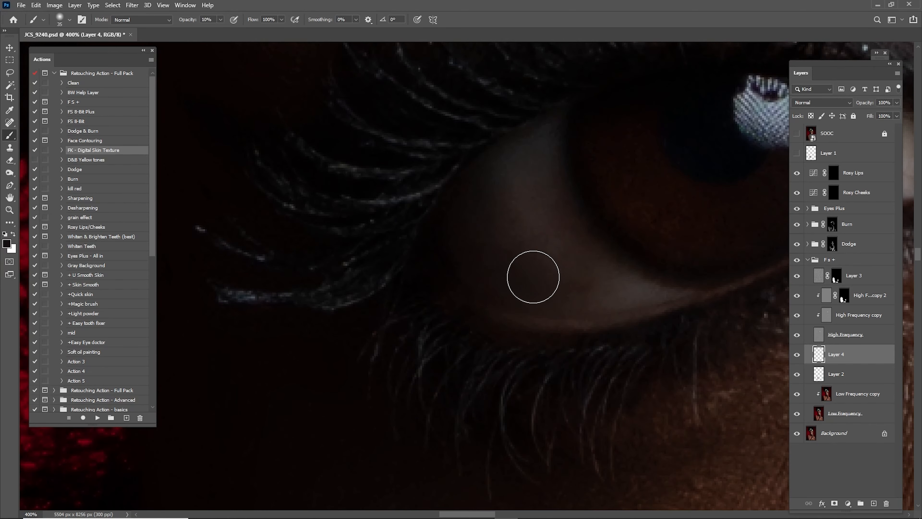
pyautogui.press('0')
# - Compare the shadowed eye's white with the Eyes Plus group on and off
pyautogui.click(797, 208)
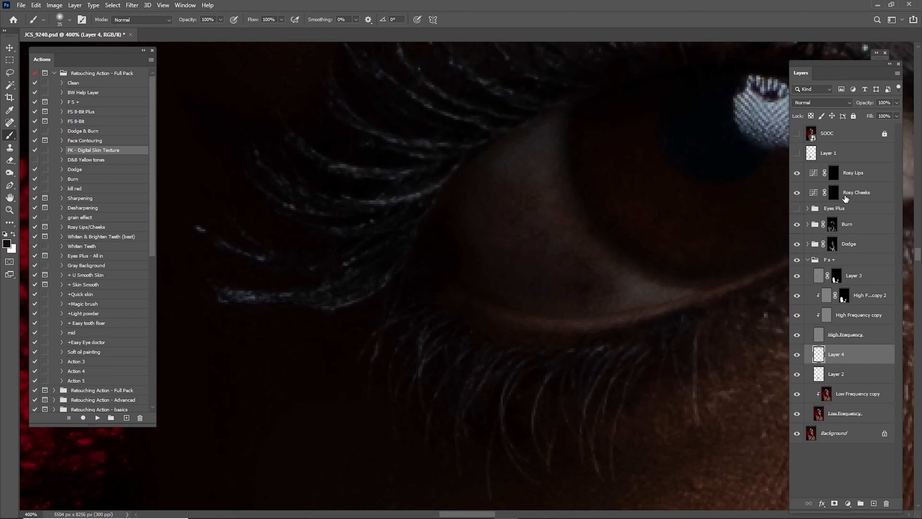
pyautogui.click(797, 209)
pyautogui.click(796, 208)
pyautogui.press('z')
pyautogui.click(796, 209)
pyautogui.click(795, 209)
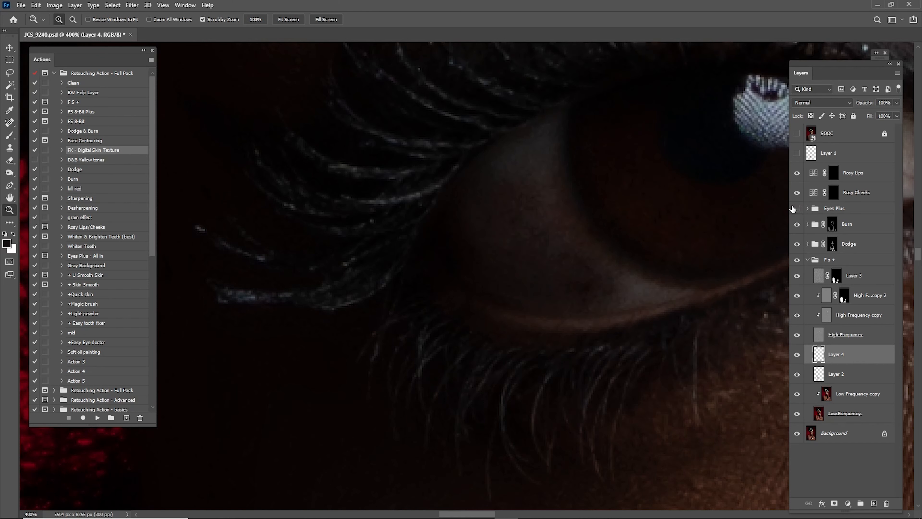
pyautogui.click(797, 209)
# - Add a new layer directly above the Blur layer inside the Remove Veins group
pyautogui.click(809, 209)
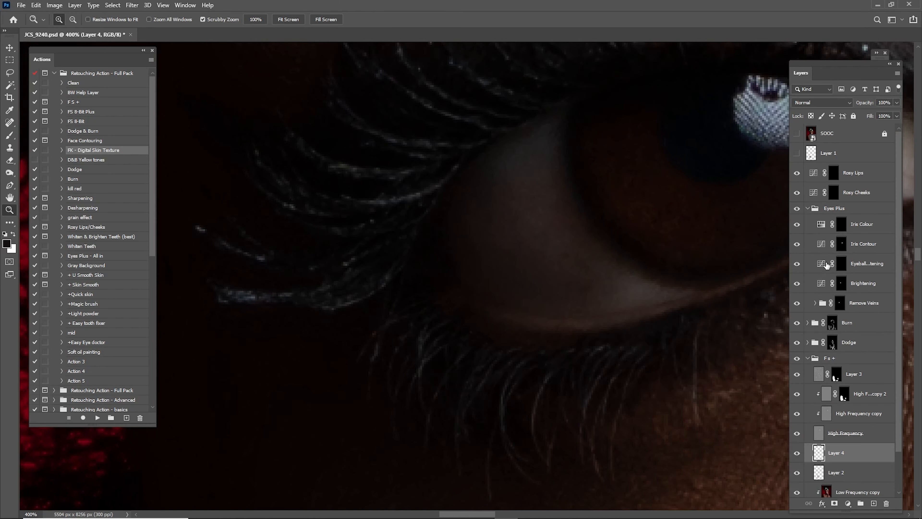
pyautogui.click(822, 305)
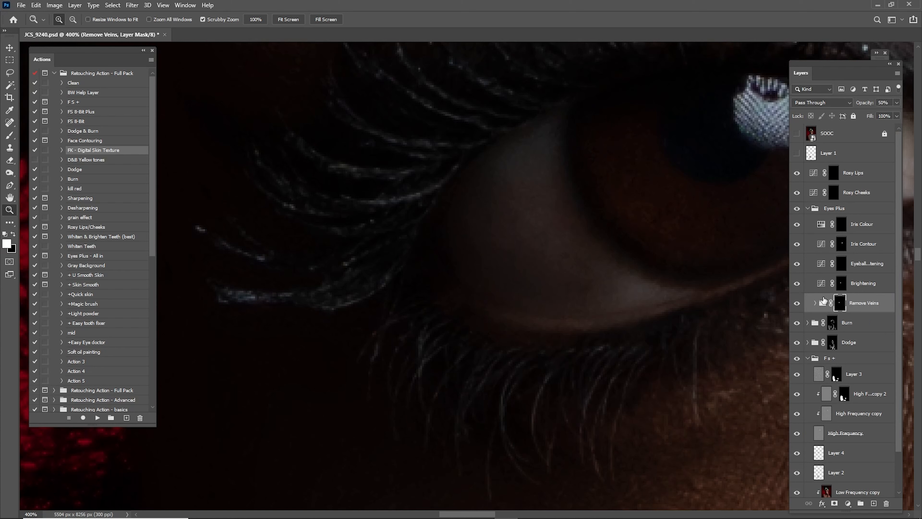
pyautogui.click(815, 303)
pyautogui.click(846, 340)
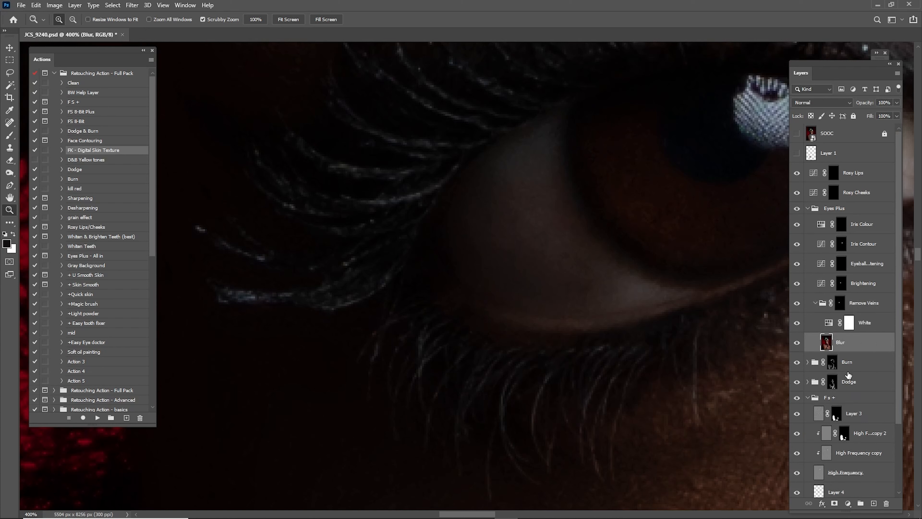
pyautogui.click(874, 504)
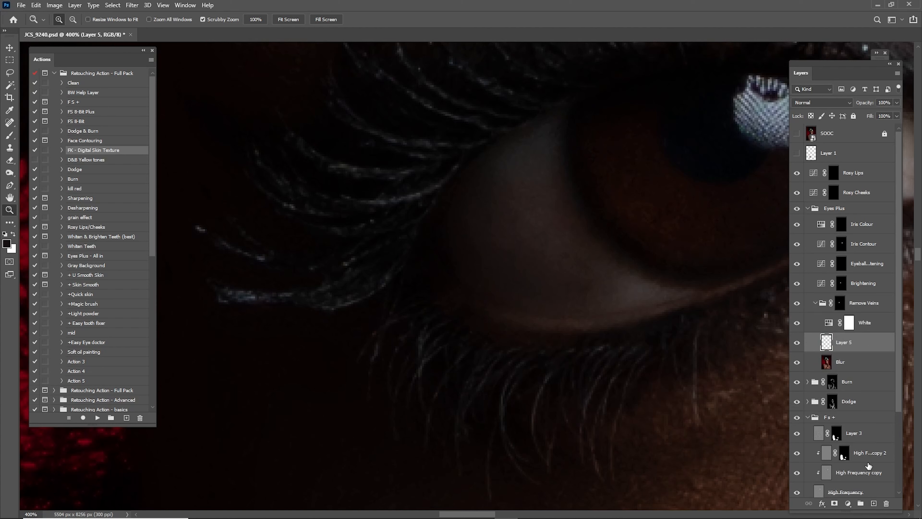
# - Sample the lighter tone of the shadowed eye's white and paint it over the dark outer area on the new layer with brush sizes 20 to 35
pyautogui.press('b')
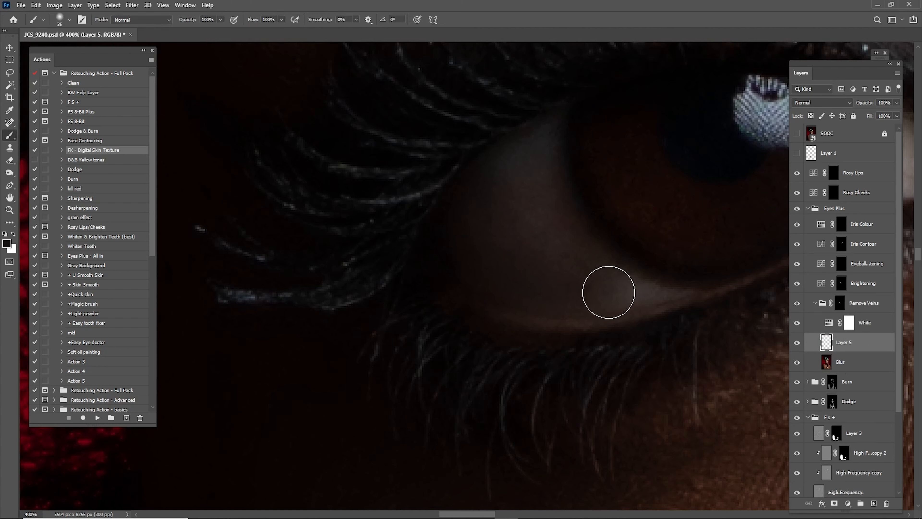
pyautogui.press('i')
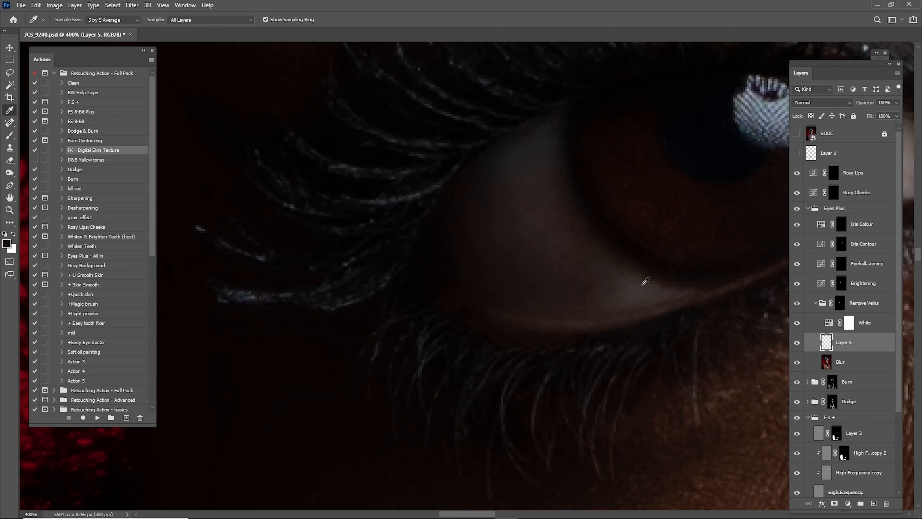
pyautogui.press('b')
pyautogui.moveTo(572, 215)
pyautogui.mouseDown()
pyautogui.moveTo(531, 222)
pyautogui.moveTo(587, 274)
pyautogui.mouseUp()
pyautogui.moveTo(505, 166)
pyautogui.mouseDown()
pyautogui.moveTo(535, 241)
pyautogui.moveTo(527, 188)
pyautogui.moveTo(493, 210)
pyautogui.moveTo(538, 270)
pyautogui.moveTo(490, 217)
pyautogui.moveTo(489, 189)
pyautogui.moveTo(484, 206)
pyautogui.moveTo(507, 202)
pyautogui.moveTo(505, 184)
pyautogui.moveTo(463, 231)
pyautogui.moveTo(480, 267)
pyautogui.mouseUp()
pyautogui.press('[')
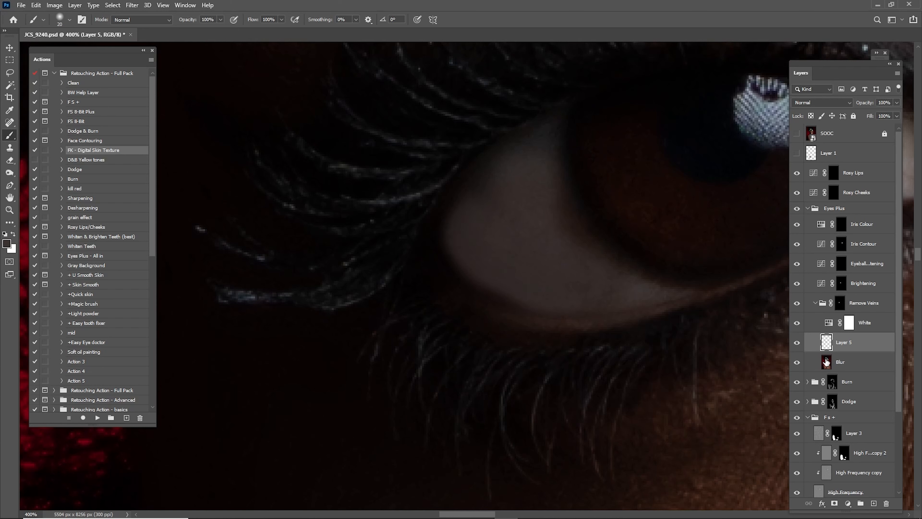
pyautogui.moveTo(476, 190)
pyautogui.mouseDown()
pyautogui.moveTo(446, 258)
pyautogui.moveTo(548, 297)
pyautogui.moveTo(531, 255)
pyautogui.mouseUp()
pyautogui.press(']')
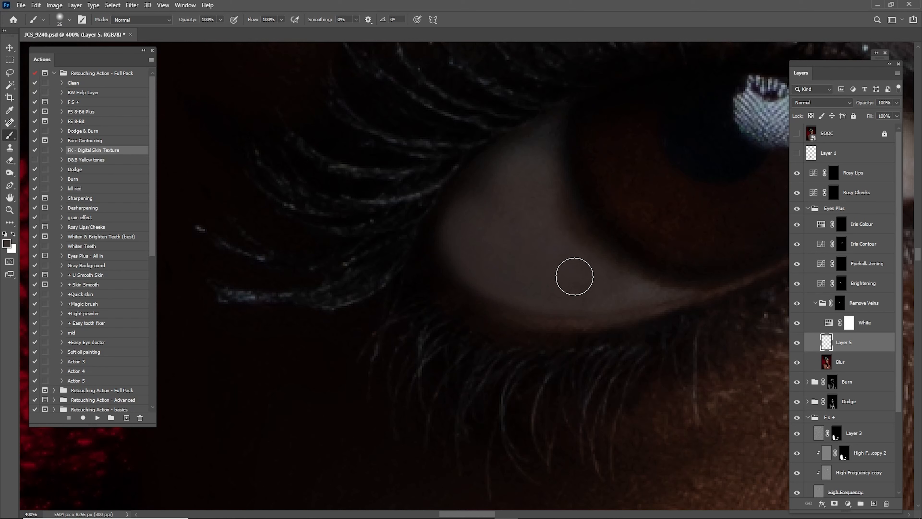
pyautogui.press('[')
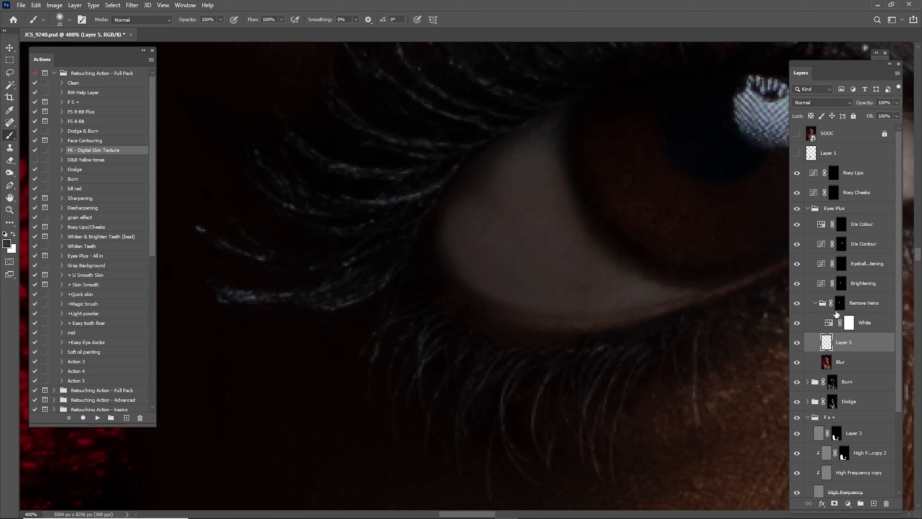
# - Paint white on the Remove Veins group mask along the outer edge of the shadowed eye's white
pyautogui.click(840, 304)
pyautogui.press('x')
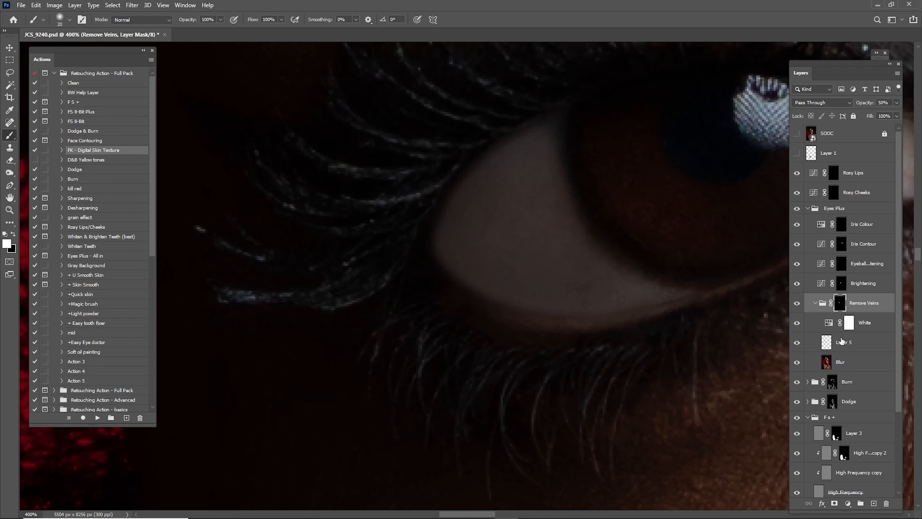
# - Compare the shadowed eye with Layer 5 off and on, both close up and in the whole portrait
pyautogui.click(838, 345)
pyautogui.click(797, 342)
pyautogui.click(797, 342)
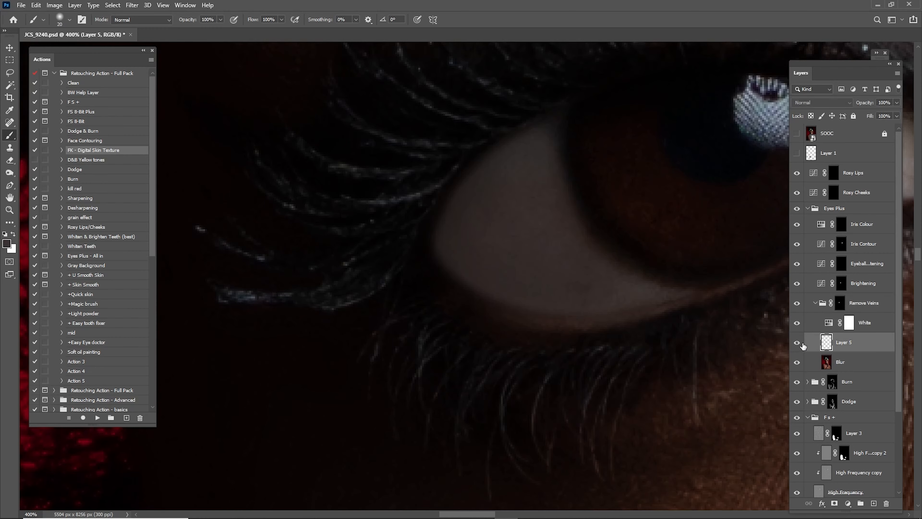
pyautogui.click(797, 343)
pyautogui.hotkey('ctrl', '-')
pyautogui.hotkey('ctrl', '-')
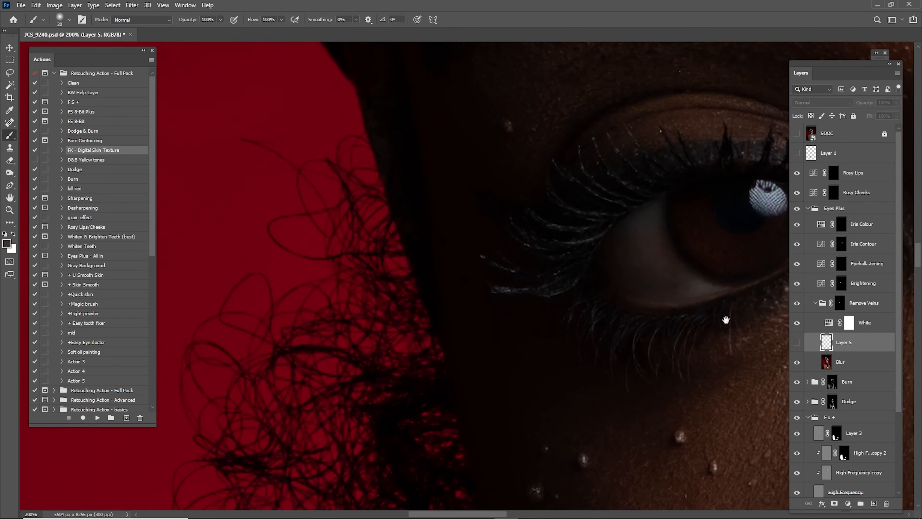
pyautogui.moveTo(725, 319); pyautogui.dragTo(591, 305)
pyautogui.click(797, 342)
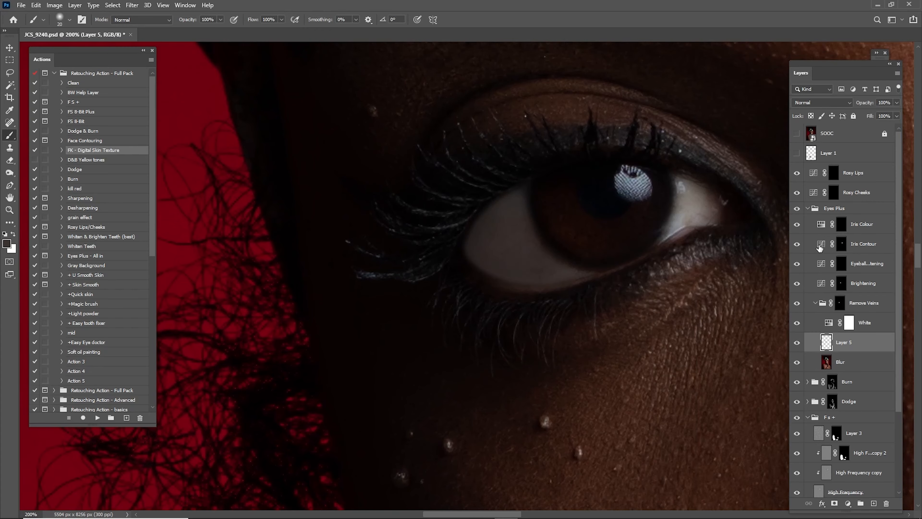
pyautogui.hotkey('ctrl', '0')
pyautogui.click(798, 344)
pyautogui.click(798, 344)
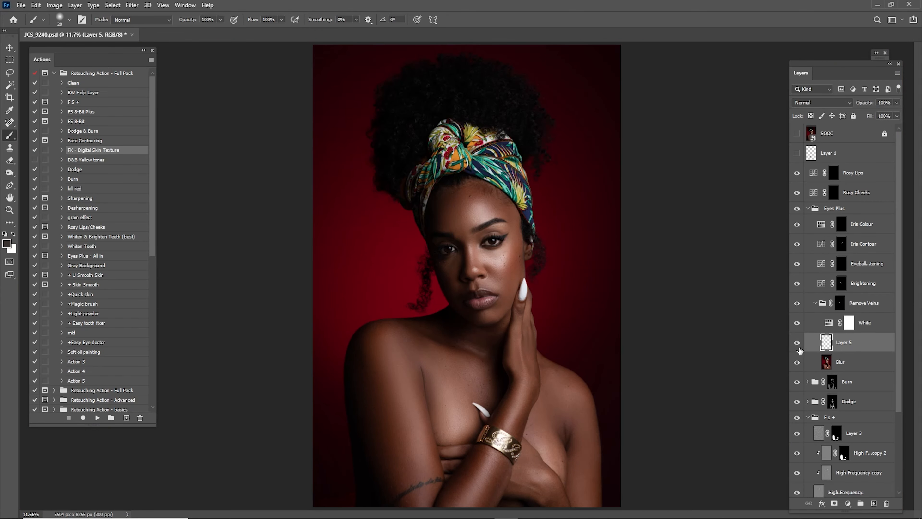
# - Lower Layer 5's opacity to 43% while checking its effect on the shadowed eye's white
pyautogui.press('z')
pyautogui.moveTo(470, 262)
pyautogui.mouseDown()
pyautogui.moveTo(508, 263)
pyautogui.moveTo(484, 252)
pyautogui.mouseUp()
pyautogui.moveTo(266, 103); pyautogui.dragTo(530, 297)
pyautogui.moveTo(865, 106); pyautogui.dragTo(862, 106)
pyautogui.click(848, 104)
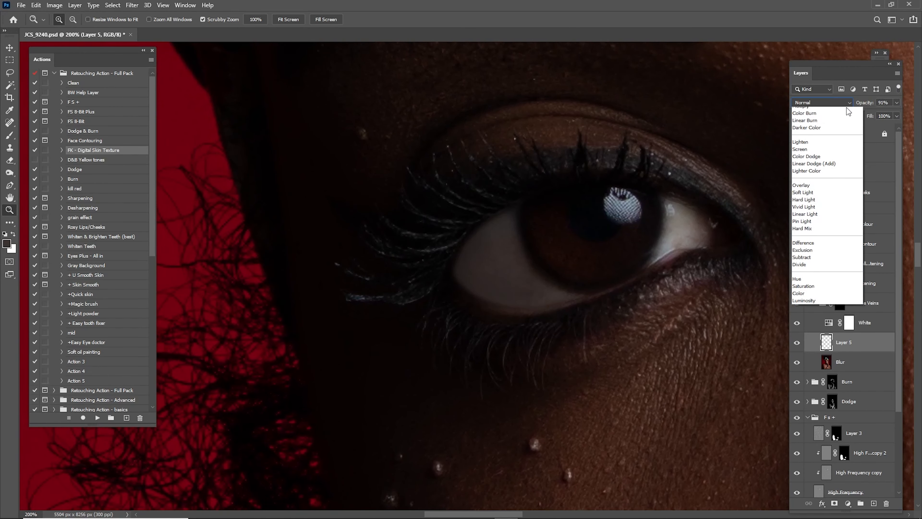
pyautogui.click(843, 110)
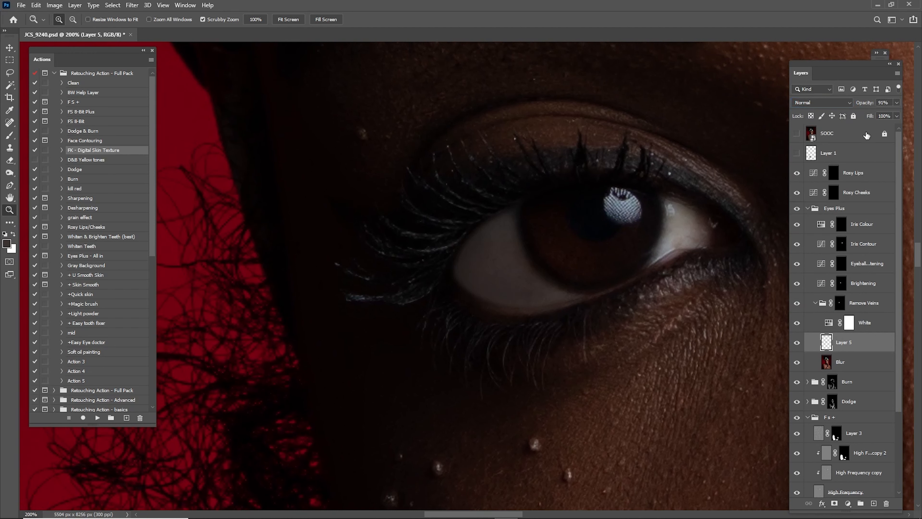
pyautogui.moveTo(865, 105); pyautogui.dragTo(852, 107)
pyautogui.click(797, 343)
pyautogui.click(796, 342)
pyautogui.moveTo(866, 105); pyautogui.dragTo(855, 107)
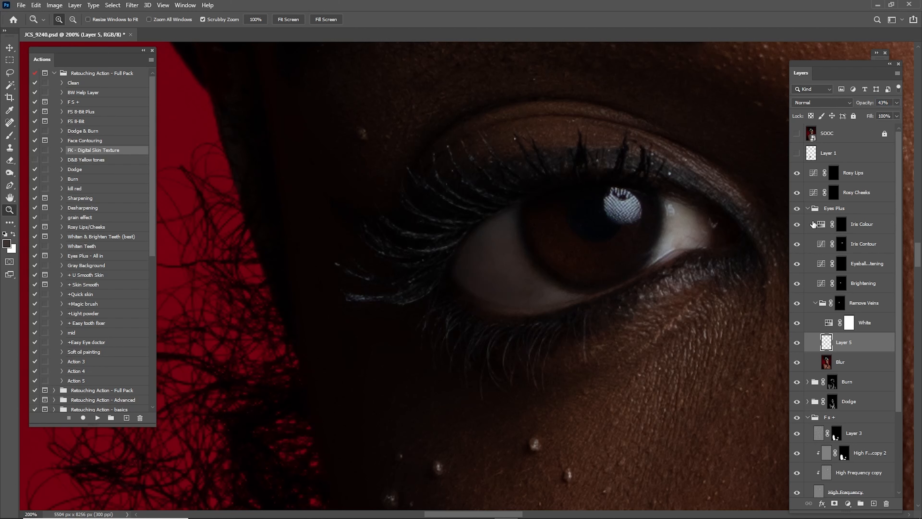
# - Add a white layer mask to Layer 5 and set the brush size to 50
pyautogui.click(835, 504)
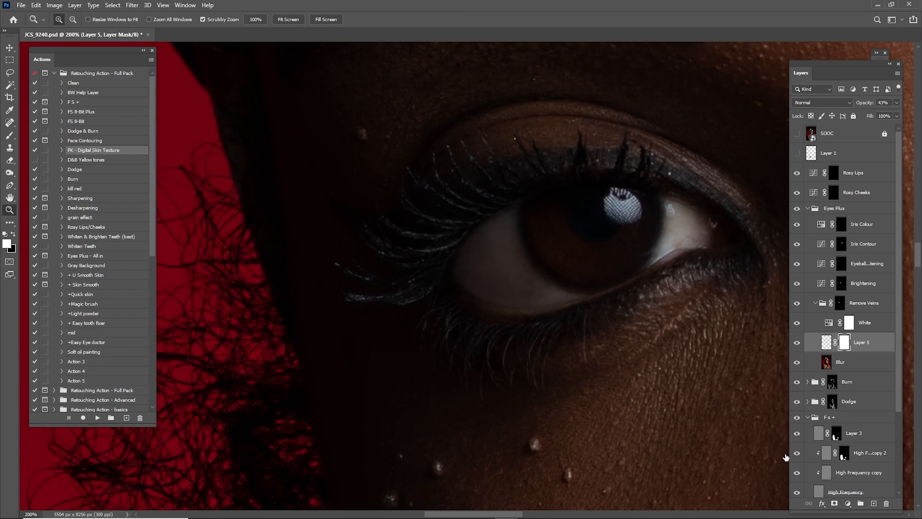
pyautogui.press('b')
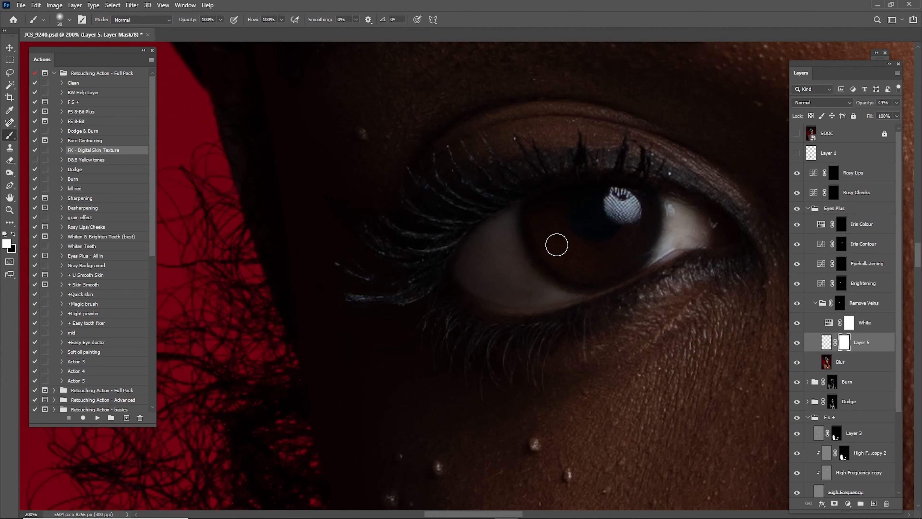
pyautogui.press(']')
# - Compare the whole portrait with the Eyes Plus group off and on
pyautogui.hotkey('ctrl', '0')
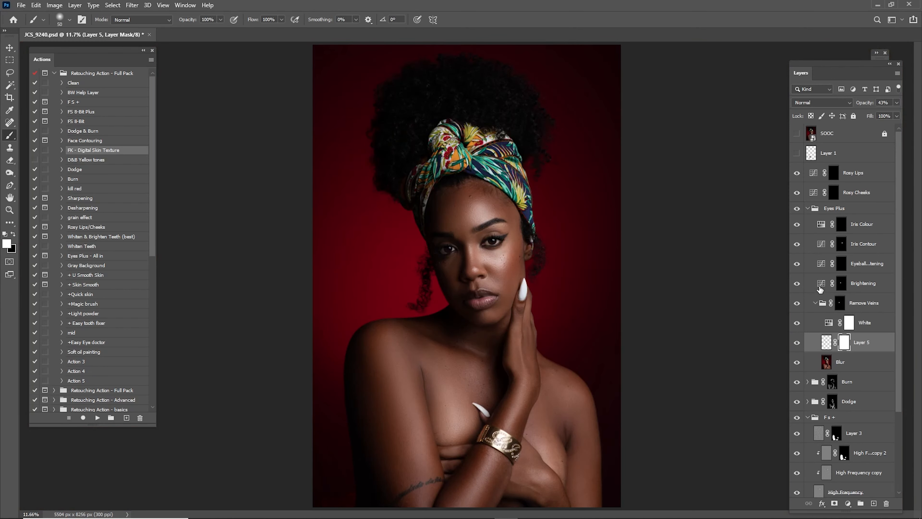
pyautogui.click(807, 208)
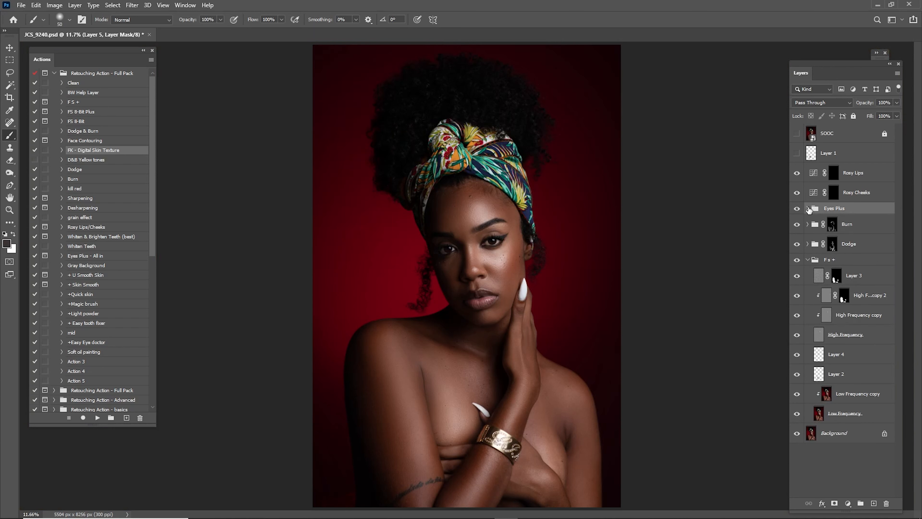
pyautogui.click(796, 211)
pyautogui.click(797, 210)
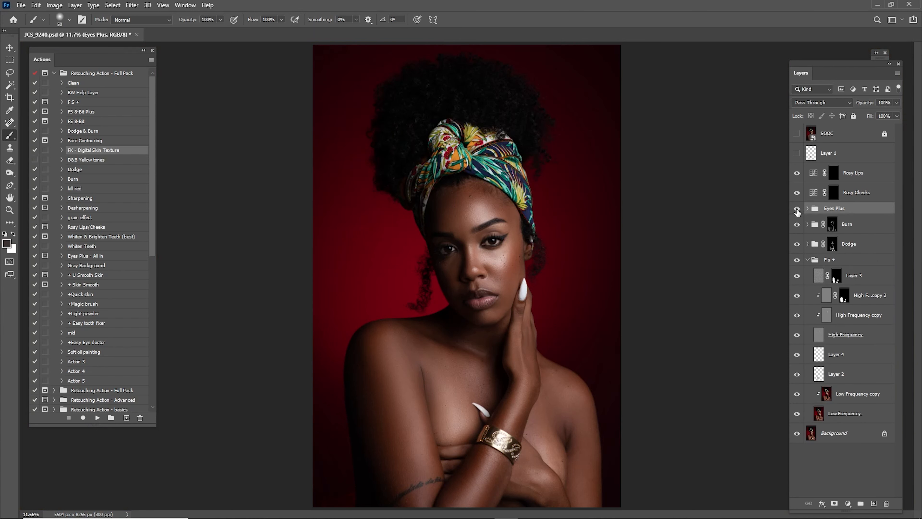
pyautogui.click(798, 210)
pyautogui.click(798, 211)
pyautogui.click(798, 211)
pyautogui.click(798, 210)
pyautogui.click(808, 210)
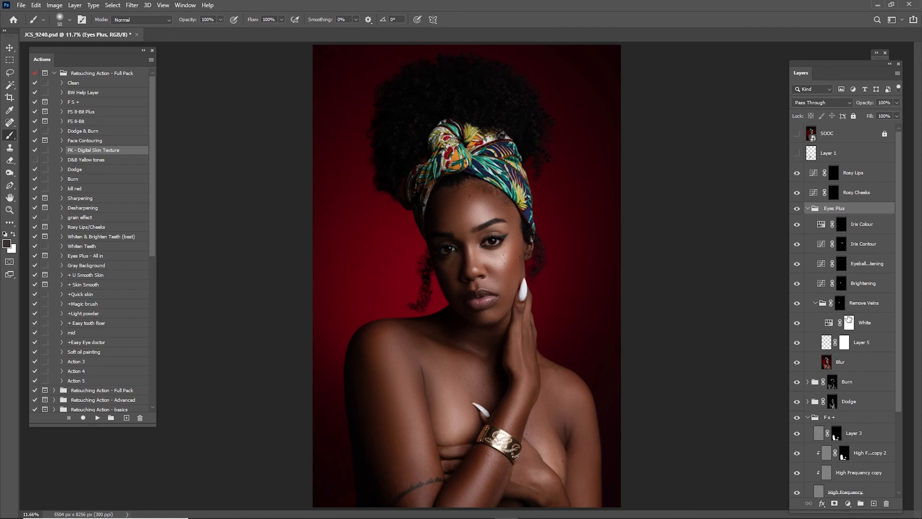
# - Reduce Layer 5's opacity to 33% and check the portrait with the collapsed Eyes Plus group off and on
pyautogui.click(827, 343)
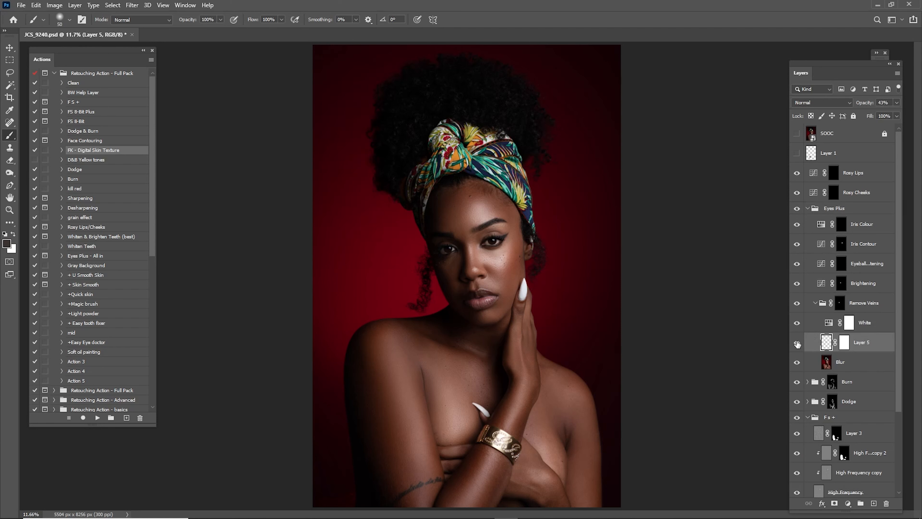
pyautogui.click(797, 344)
pyautogui.click(797, 343)
pyautogui.moveTo(862, 104); pyautogui.dragTo(862, 104)
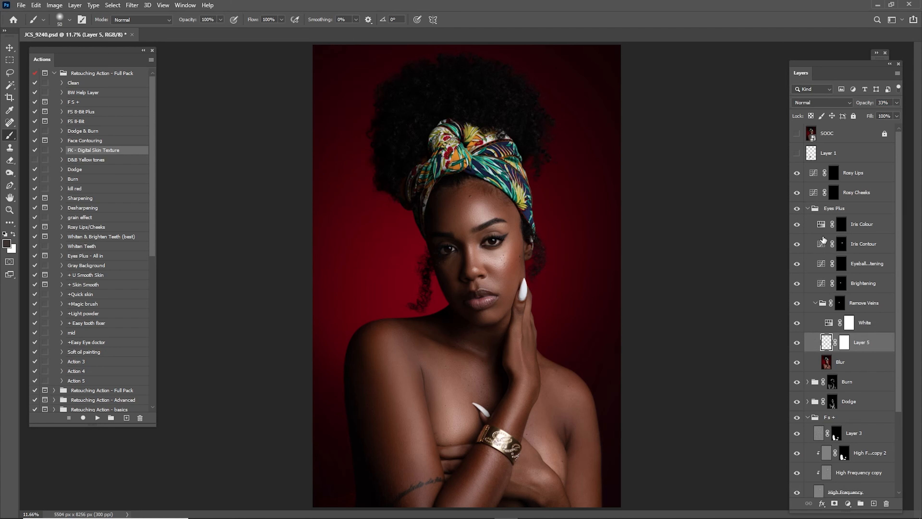
pyautogui.click(812, 303)
pyautogui.click(807, 209)
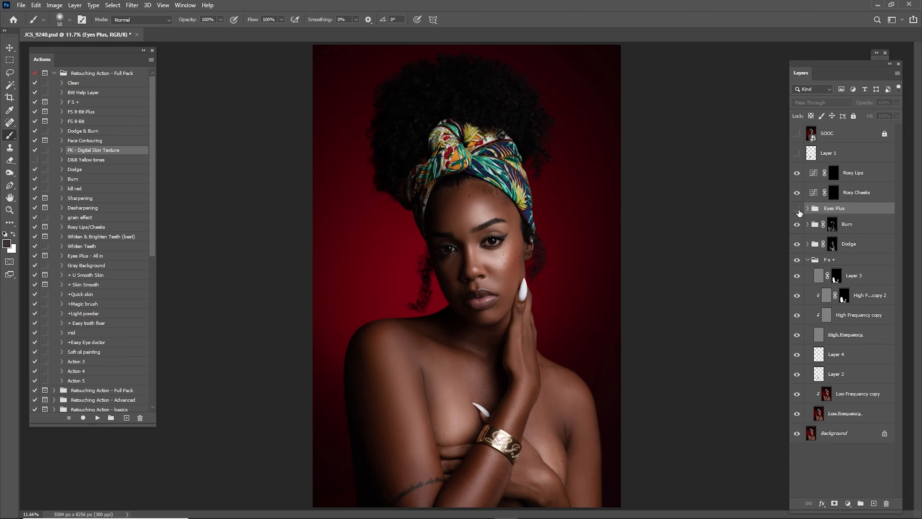
pyautogui.click(802, 214)
# - Paint white on the Rosy Lips mask over the lower lip with a 150-size brush
pyautogui.click(833, 173)
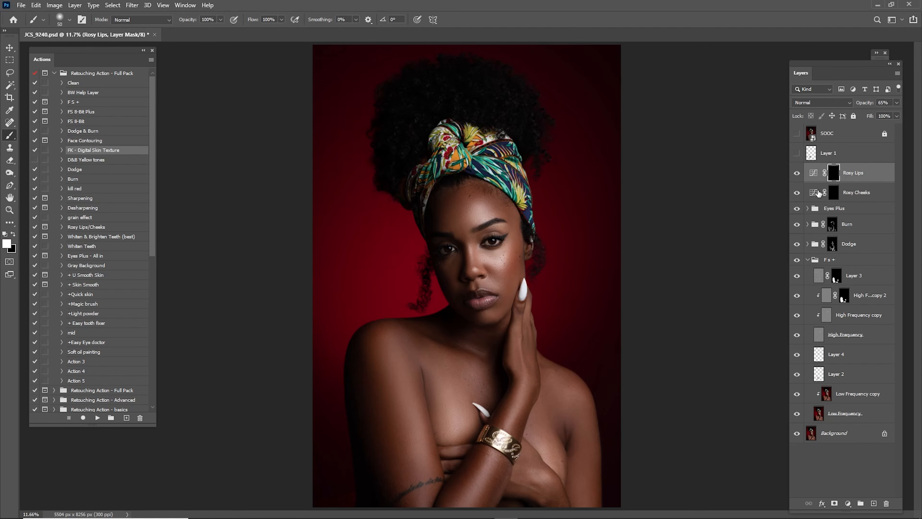
pyautogui.press('z')
pyautogui.moveTo(473, 296); pyautogui.dragTo(609, 221)
pyautogui.moveTo(599, 236); pyautogui.dragTo(574, 232)
pyautogui.press('b')
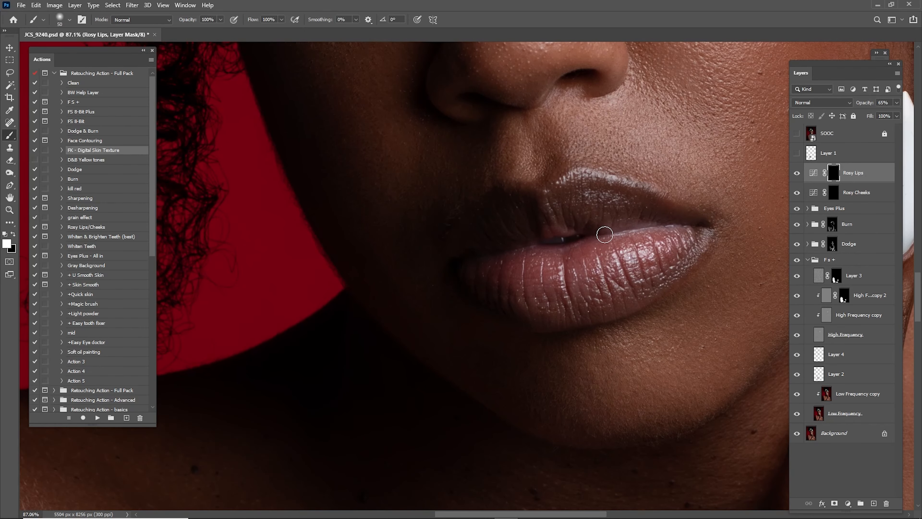
pyautogui.press(']')
pyautogui.press(']')
pyautogui.press(']')
pyautogui.press(']')
pyautogui.press(']')
pyautogui.moveTo(665, 251)
pyautogui.mouseDown()
pyautogui.moveTo(635, 272)
pyautogui.moveTo(514, 286)
pyautogui.mouseUp()
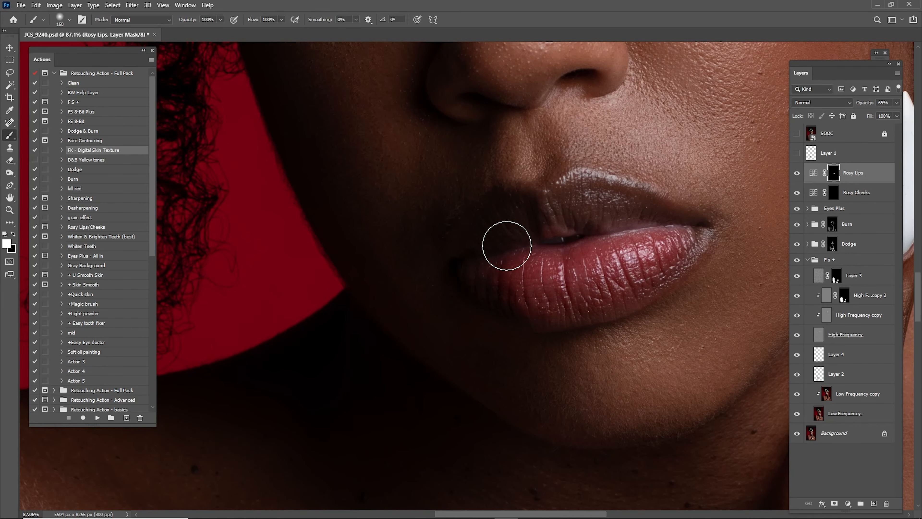
# - Extend the white on the Rosy Lips mask over the upper lip and lip edges, reducing the brush size to 90
pyautogui.press('[')
pyautogui.moveTo(506, 212)
pyautogui.mouseDown()
pyautogui.moveTo(593, 210)
pyautogui.moveTo(570, 199)
pyautogui.mouseUp()
pyautogui.press('[')
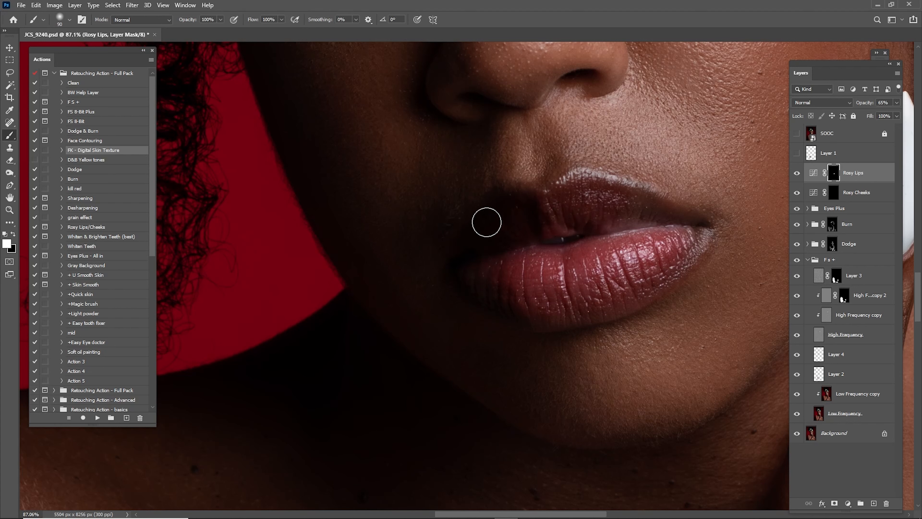
pyautogui.moveTo(476, 280)
pyautogui.mouseDown()
pyautogui.moveTo(556, 297)
pyautogui.moveTo(556, 308)
pyautogui.moveTo(620, 291)
pyautogui.moveTo(690, 254)
pyautogui.moveTo(679, 259)
pyautogui.moveTo(686, 249)
pyautogui.moveTo(670, 226)
pyautogui.moveTo(679, 220)
pyautogui.moveTo(612, 227)
pyautogui.moveTo(625, 224)
pyautogui.moveTo(581, 206)
pyautogui.moveTo(490, 217)
pyautogui.moveTo(458, 258)
pyautogui.moveTo(501, 283)
pyautogui.moveTo(484, 274)
pyautogui.moveTo(589, 293)
pyautogui.moveTo(532, 304)
pyautogui.moveTo(664, 264)
pyautogui.moveTo(679, 250)
pyautogui.moveTo(672, 264)
pyautogui.moveTo(697, 240)
pyautogui.moveTo(696, 221)
pyautogui.moveTo(618, 216)
pyautogui.moveTo(605, 231)
pyautogui.moveTo(582, 216)
pyautogui.moveTo(490, 213)
pyautogui.moveTo(474, 234)
pyautogui.moveTo(472, 265)
pyautogui.moveTo(542, 297)
pyautogui.moveTo(495, 263)
pyautogui.moveTo(512, 229)
pyautogui.moveTo(610, 212)
pyautogui.moveTo(529, 216)
pyautogui.moveTo(593, 204)
pyautogui.moveTo(546, 210)
pyautogui.moveTo(655, 215)
pyautogui.moveTo(667, 260)
pyautogui.moveTo(655, 274)
pyautogui.moveTo(544, 312)
pyautogui.moveTo(573, 309)
pyautogui.moveTo(564, 299)
pyautogui.moveTo(671, 256)
pyautogui.mouseUp()
# - Compare the portrait with Rosy Lips off and on, and set that layer's opacity to 20%
pyautogui.hotkey('ctrl', '0')
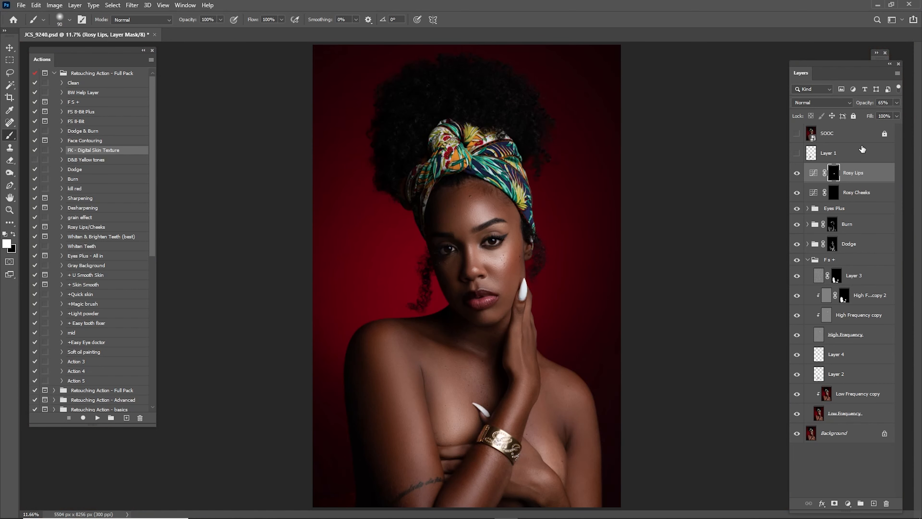
pyautogui.click(797, 173)
pyautogui.click(797, 174)
pyautogui.press('z')
pyautogui.moveTo(463, 303); pyautogui.dragTo(619, 274)
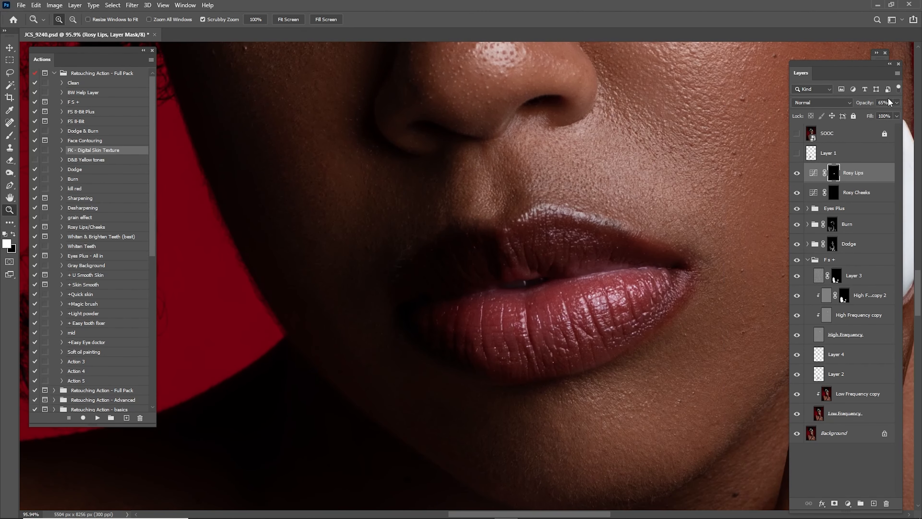
pyautogui.write('20')
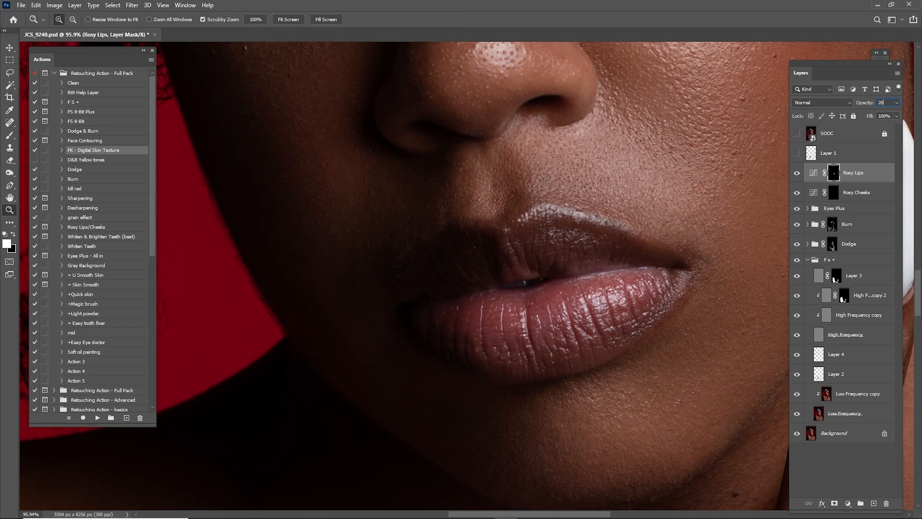
# - Add two new layers above Rosy Lips, setting the upper one to Multiply and the lower one to Screen
pyautogui.click(873, 503)
pyautogui.press('x')
pyautogui.click(873, 504)
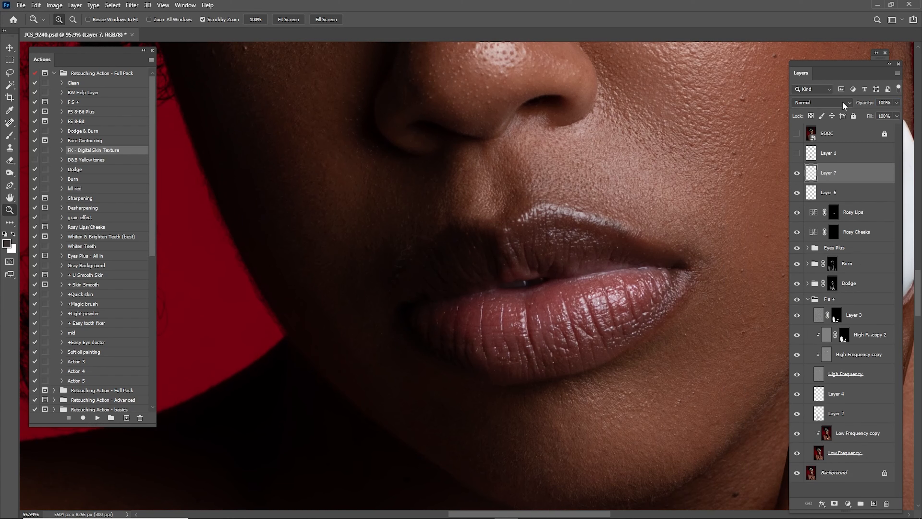
pyautogui.click(842, 101)
pyautogui.click(817, 140)
pyautogui.click(843, 197)
pyautogui.click(826, 102)
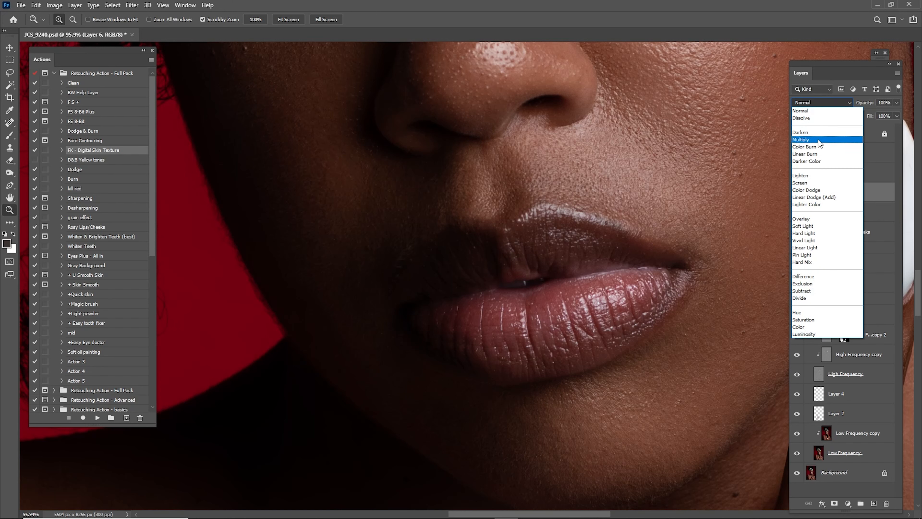
pyautogui.click(812, 183)
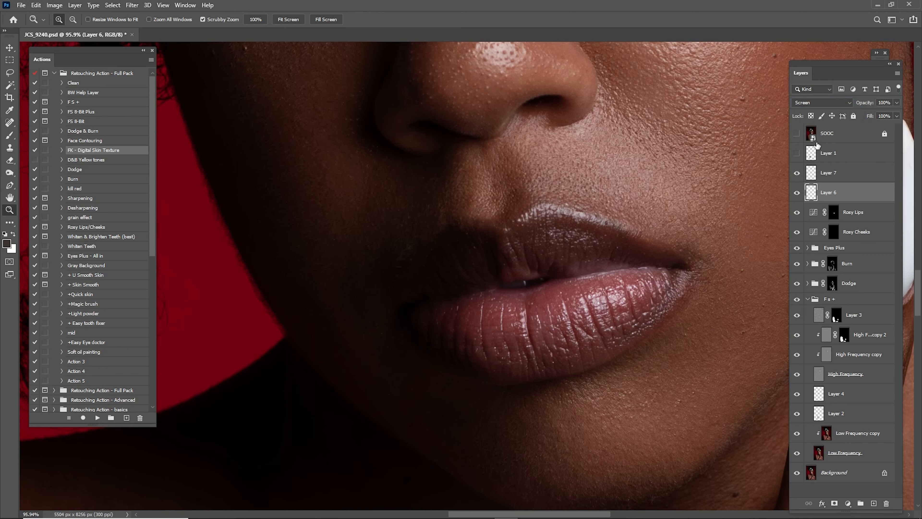
pyautogui.click(832, 175)
# - Sample the lip's pink and brush it over the lower lip on the Screen layer at 10% brush opacity
pyautogui.click(834, 196)
pyautogui.press('i')
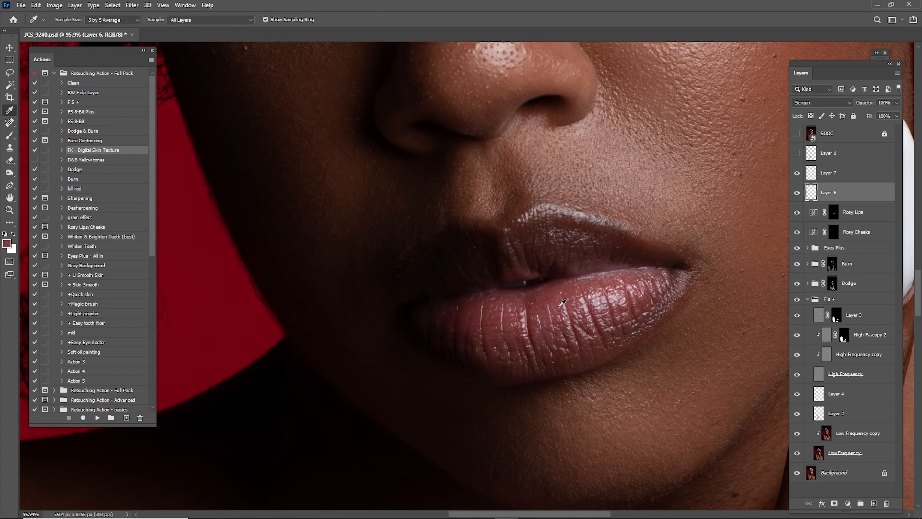
pyautogui.press('b')
pyautogui.press('1')
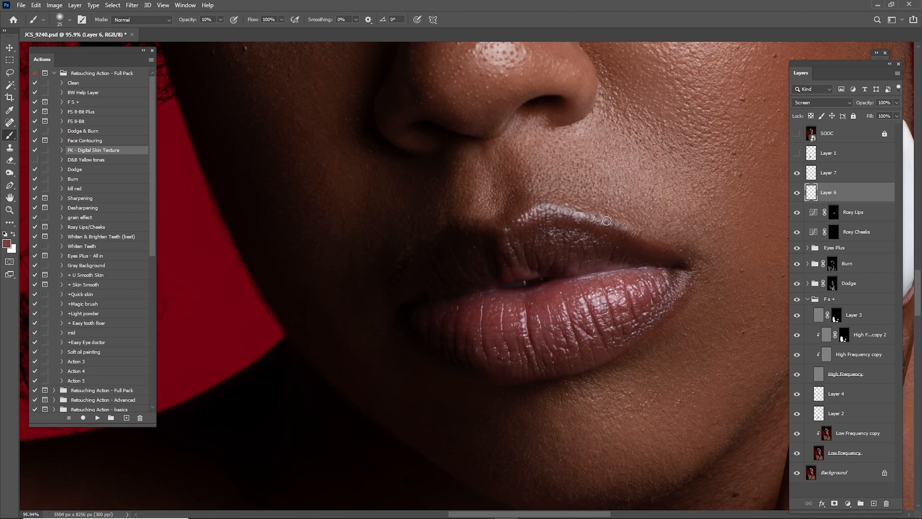
pyautogui.press(']')
pyautogui.press(']')
pyautogui.press(']')
pyautogui.press(']')
pyautogui.press(']')
pyautogui.press(']')
pyautogui.press(']')
pyautogui.moveTo(498, 332)
pyautogui.mouseDown()
pyautogui.moveTo(571, 325)
pyautogui.moveTo(606, 298)
pyautogui.moveTo(569, 319)
pyautogui.mouseUp()
# - Brighten the upper lip and its outline on the Screen layer with brush sizes from 20 to 125
pyautogui.press('[')
pyautogui.press('[')
pyautogui.press('[')
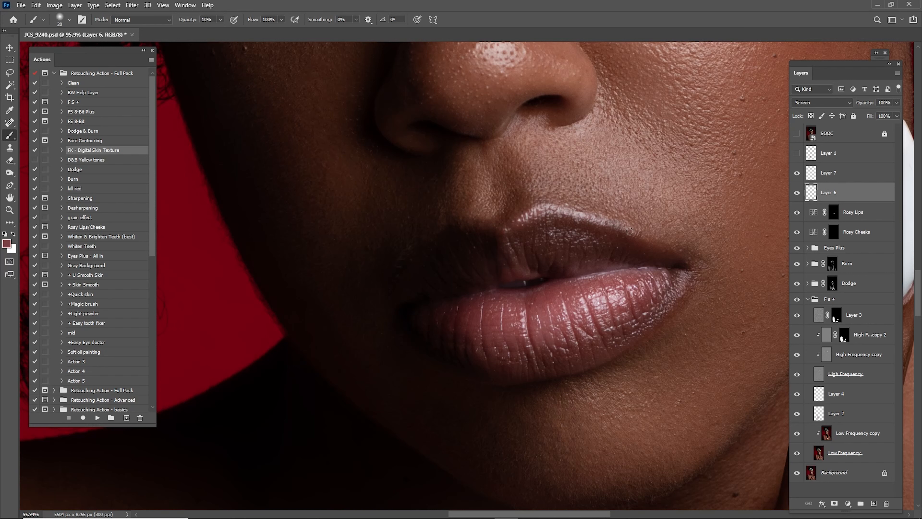
pyautogui.press(']')
pyautogui.press(']')
pyautogui.press(']')
pyautogui.press(']')
pyautogui.press(']')
pyautogui.press(']')
pyautogui.press(']')
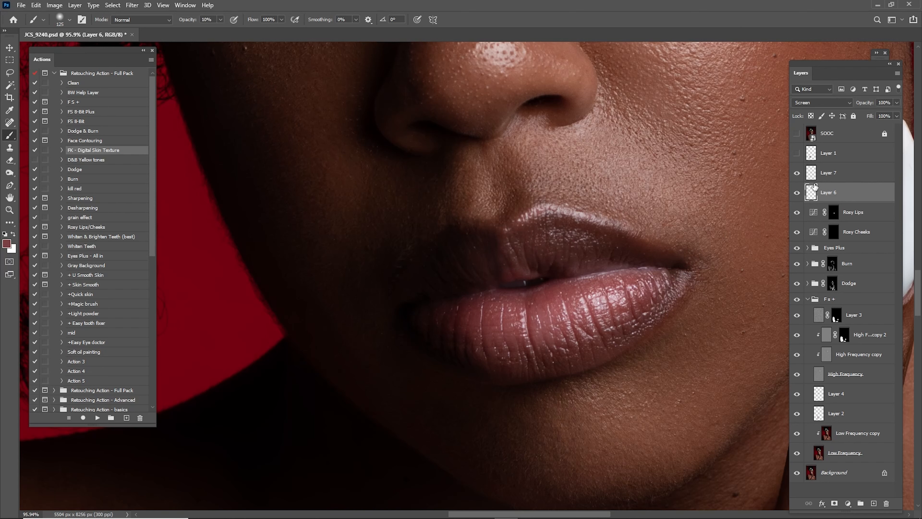
# - Deepen the lip edges and corners by painting the sampled pink on the Multiply layer with brush sizes 90 to 125
pyautogui.click(824, 174)
pyautogui.press('[')
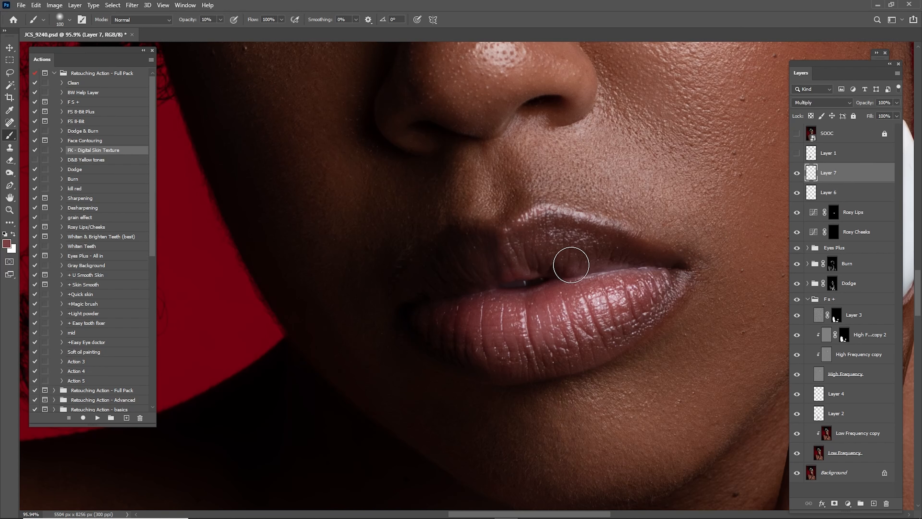
pyautogui.press(']')
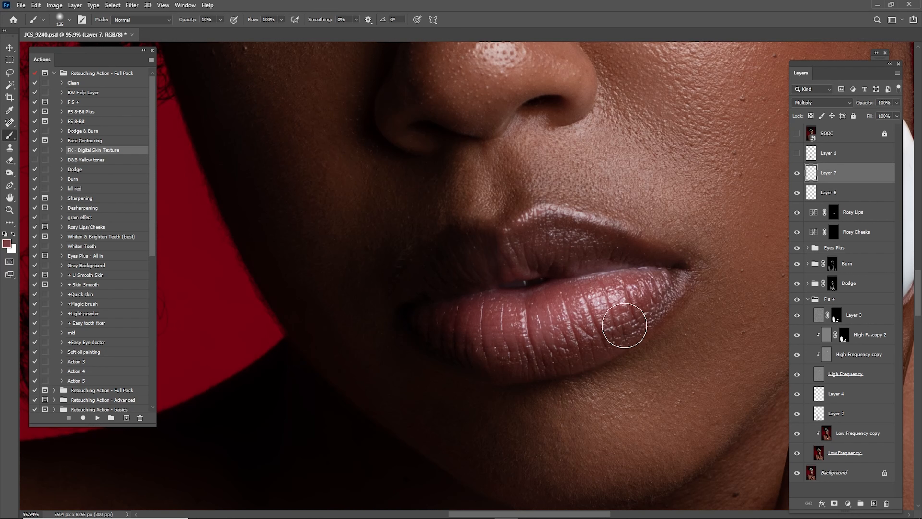
pyautogui.press('[')
pyautogui.press('[')
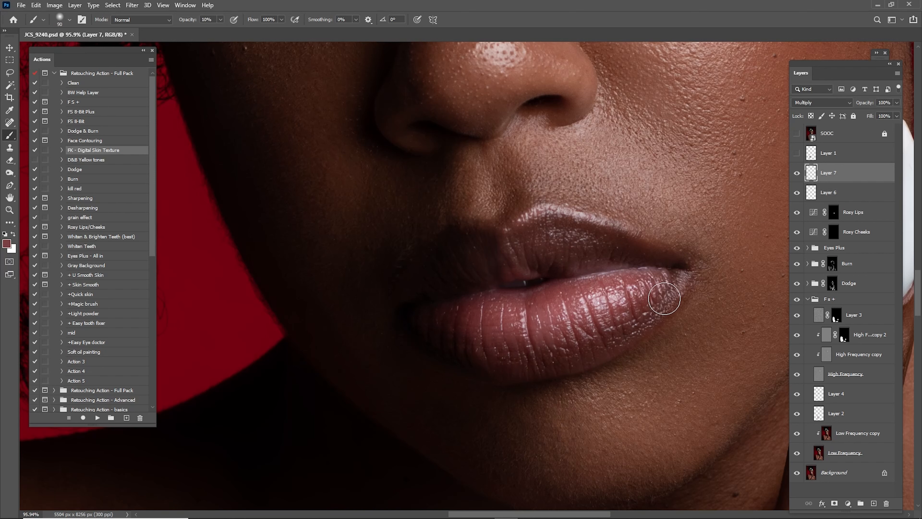
pyautogui.press(']')
pyautogui.press(']')
pyautogui.hotkey('ctrl', '0')
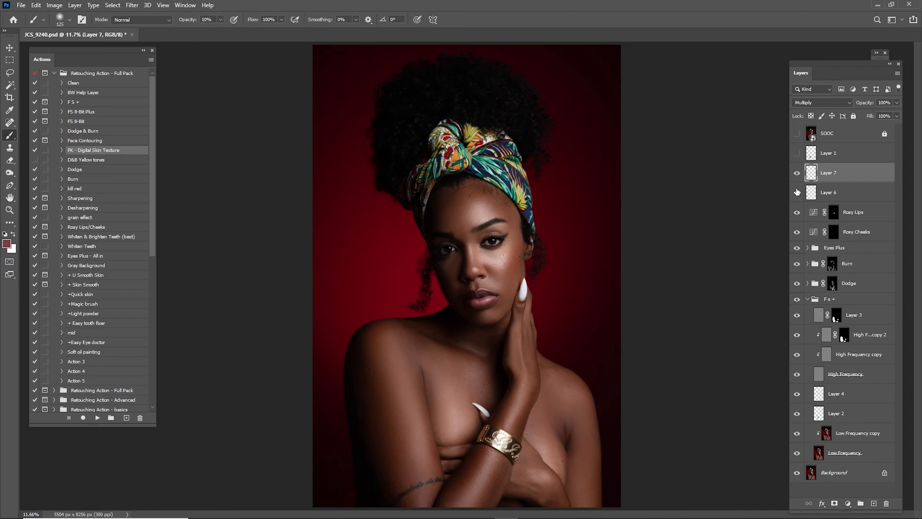
# - Check the effect of the Screen lip layer, Layer 6, on and off and lower its opacity
pyautogui.click(839, 196)
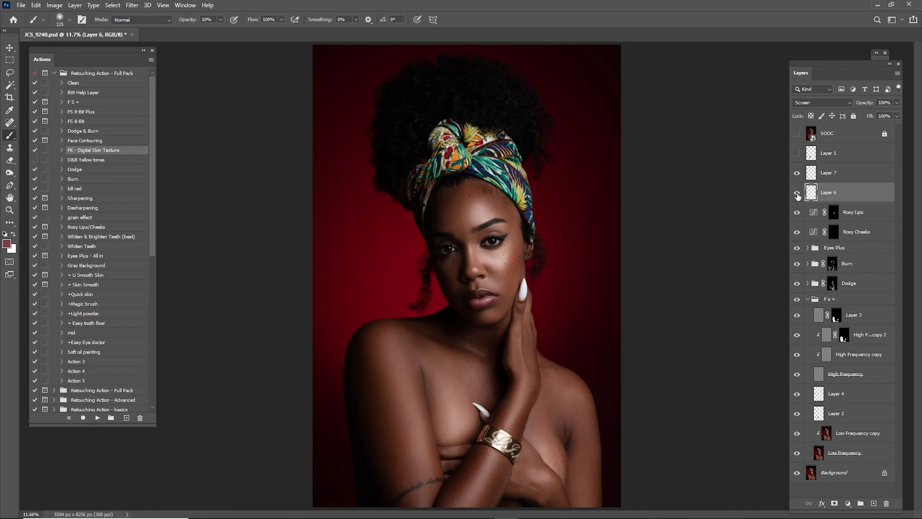
pyautogui.click(797, 193)
pyautogui.click(797, 193)
pyautogui.click(797, 193)
pyautogui.click(798, 193)
pyautogui.moveTo(868, 103); pyautogui.dragTo(854, 107)
# - Check the Multiply lip layer, Layer 7, on and off and set its opacity to 82%
pyautogui.click(846, 171)
pyautogui.click(797, 173)
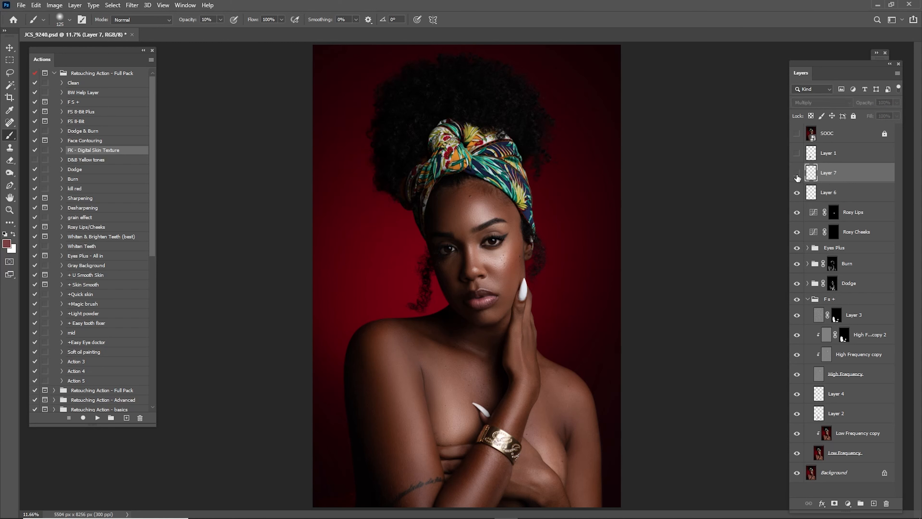
pyautogui.click(797, 174)
pyautogui.moveTo(867, 105); pyautogui.dragTo(861, 106)
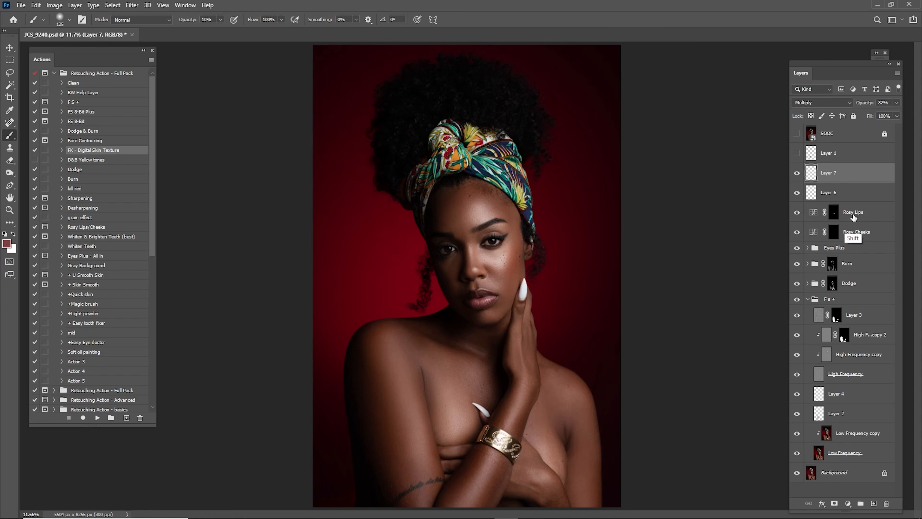
# - Group Layer 7, Layer 6 and Rosy Lips into a group named "lips"
pyautogui.keyDown('shift'); pyautogui.click(851, 206); pyautogui.keyUp('shift')
pyautogui.rightClick(851, 211)
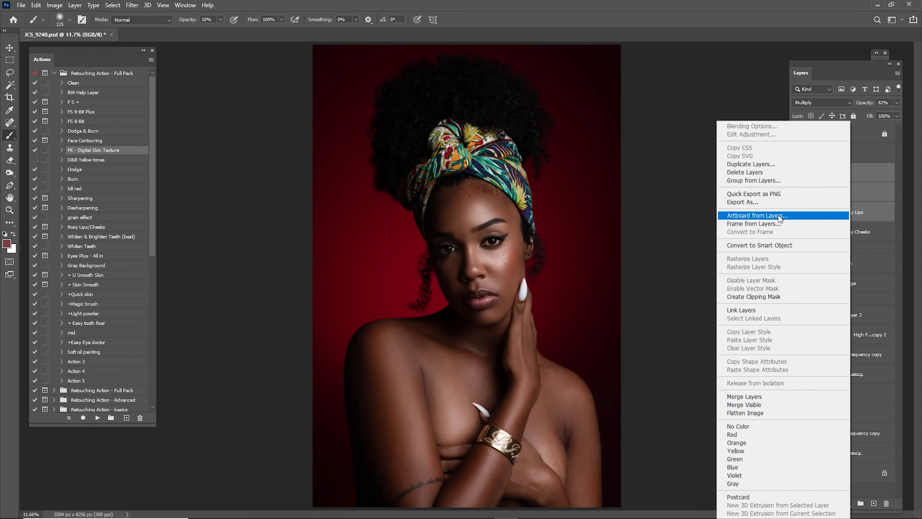
pyautogui.click(772, 181)
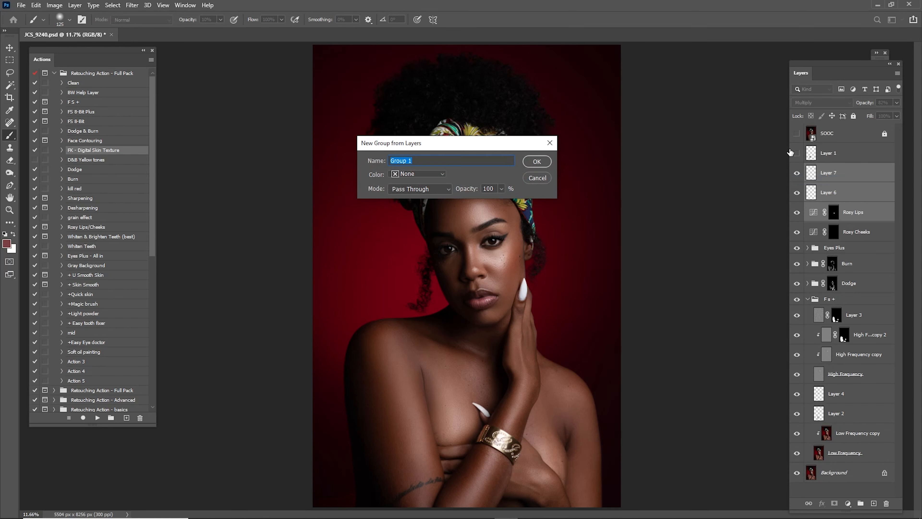
pyautogui.press('Return')
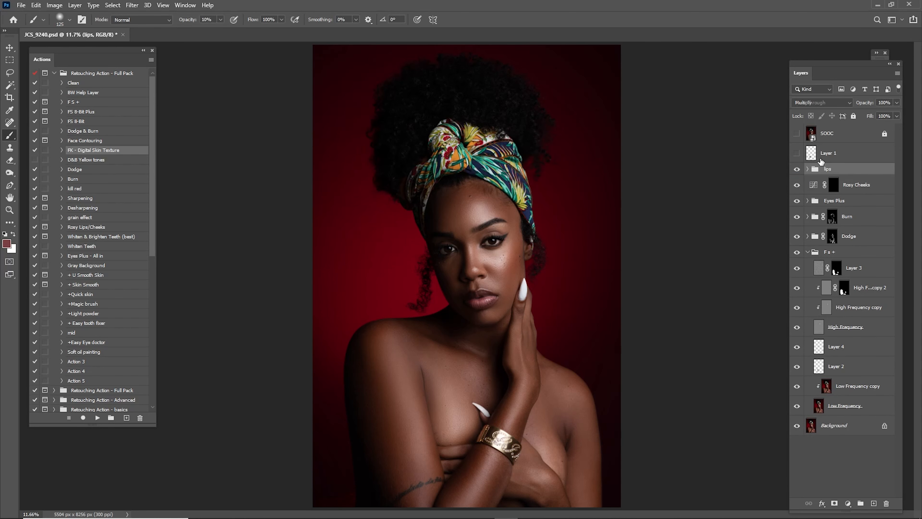
# - Set the lips group's opacity to 85% and compare the result with the SOOC original
pyautogui.click(797, 169)
pyautogui.click(798, 170)
pyautogui.click(797, 169)
pyautogui.click(798, 170)
pyautogui.moveTo(870, 104); pyautogui.dragTo(865, 105)
pyautogui.click(793, 136)
pyautogui.click(793, 135)
pyautogui.click(794, 136)
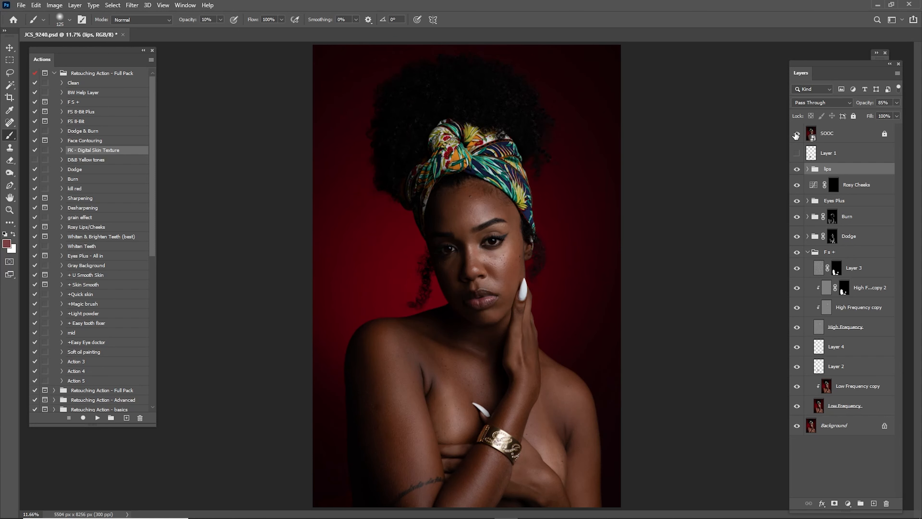
pyautogui.click(795, 135)
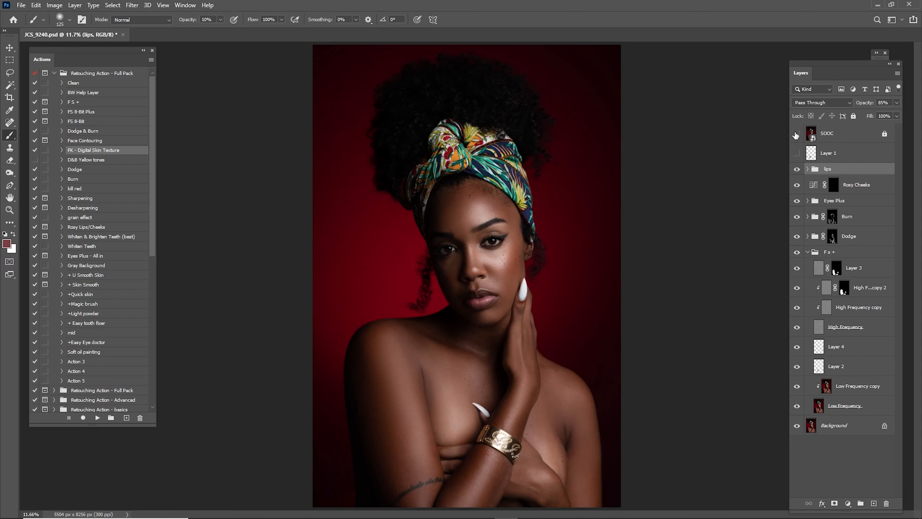
# - Paint blush onto the cheeks in the Rosy Cheeks mask with a white brush at 50% opacity, sizes 400 and 250
pyautogui.click(833, 186)
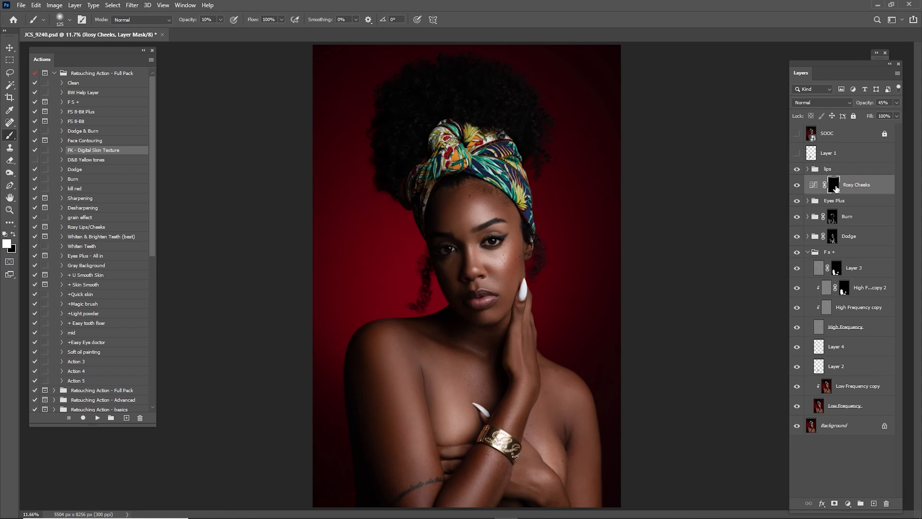
pyautogui.press('z')
pyautogui.moveTo(517, 260); pyautogui.dragTo(607, 277)
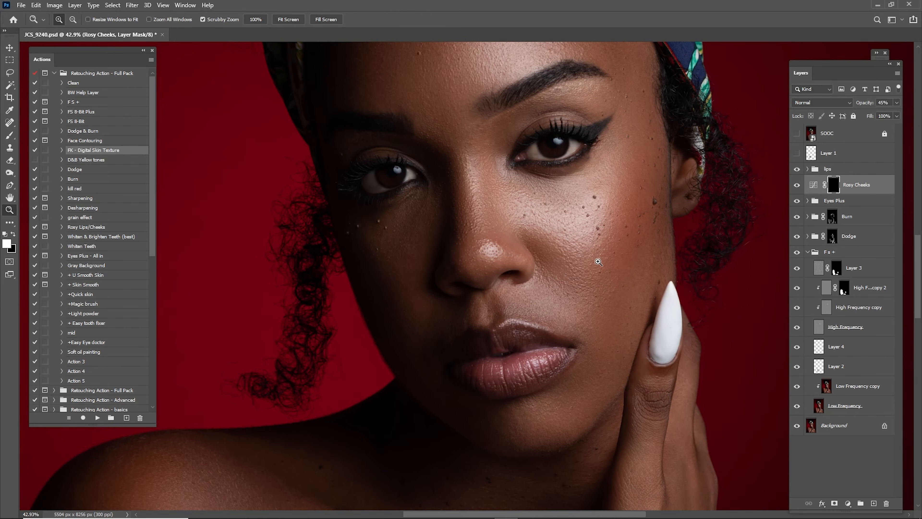
pyautogui.press('b')
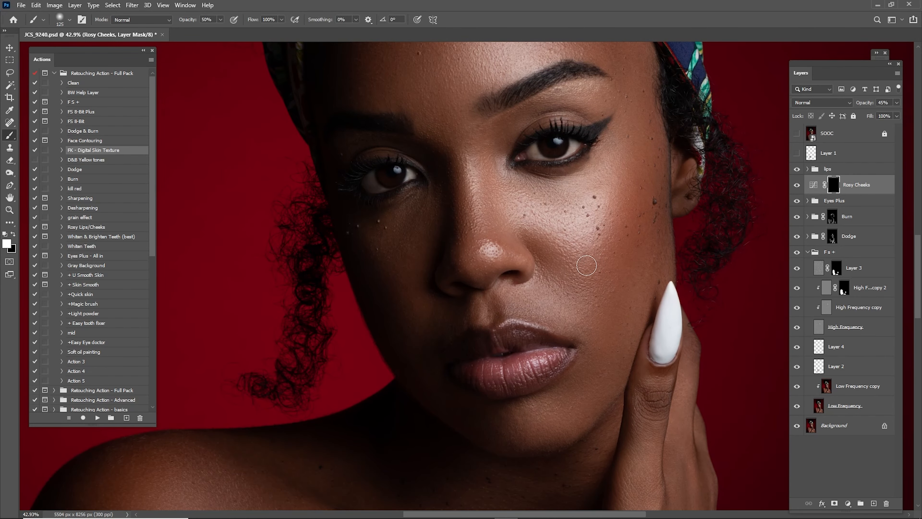
pyautogui.press(']')
pyautogui.press(']')
pyautogui.press(']')
pyautogui.press(']')
pyautogui.press(']')
pyautogui.press(']')
pyautogui.moveTo(634, 228)
pyautogui.mouseDown()
pyautogui.moveTo(624, 255)
pyautogui.moveTo(637, 210)
pyautogui.mouseUp()
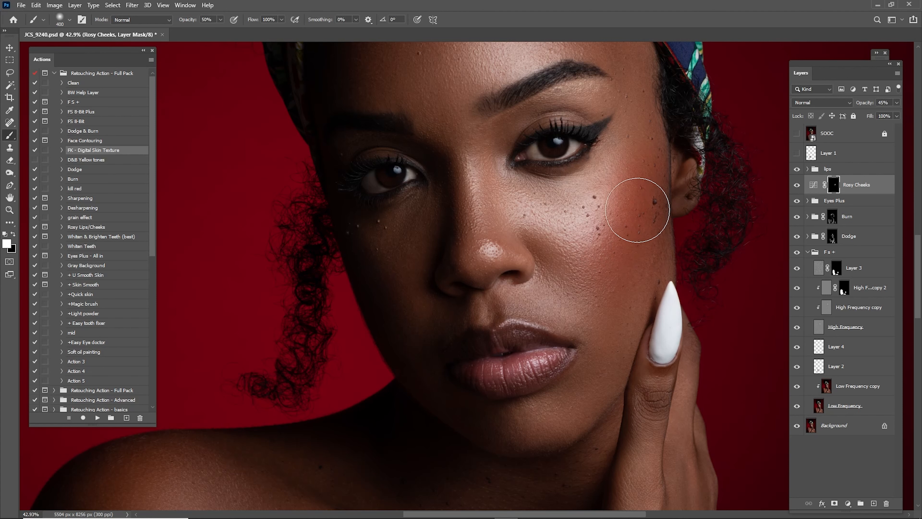
pyautogui.press('[')
pyautogui.press('[')
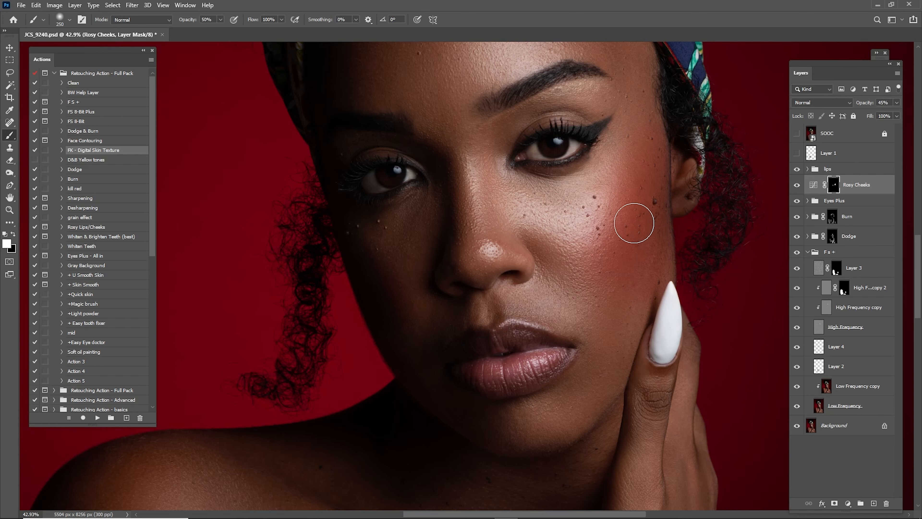
# - Check the blush on the full portrait and set the Rosy Cheeks layer's opacity to 15%
pyautogui.hotkey('ctrl', '0')
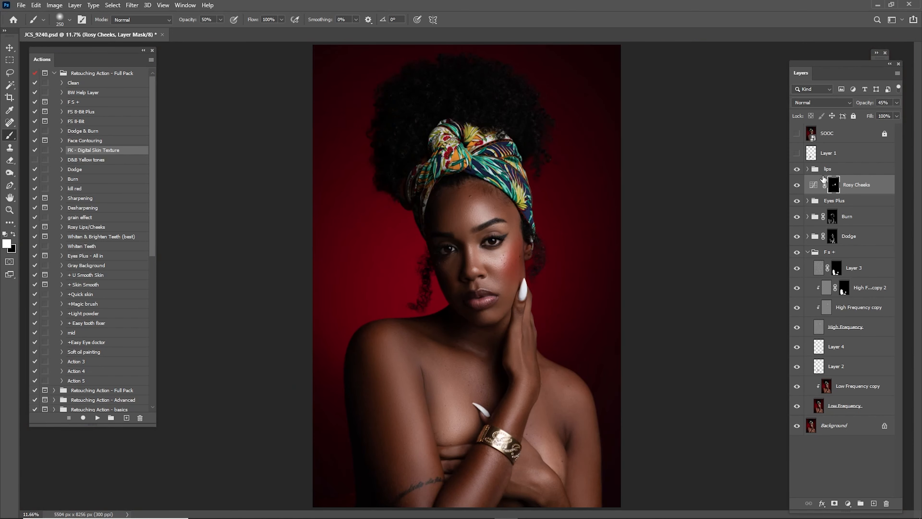
pyautogui.click(797, 184)
pyautogui.click(797, 184)
pyautogui.write('15')
pyautogui.press('Return')
# - Compare the retouched portrait with the SOOC original and examine the shadowed cheek up close
pyautogui.click(815, 138)
pyautogui.click(797, 133)
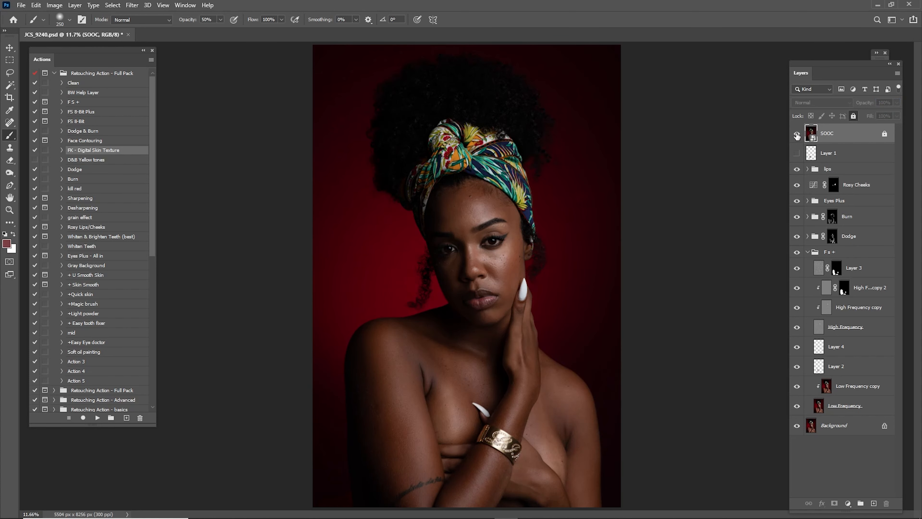
pyautogui.click(797, 133)
pyautogui.click(797, 133)
pyautogui.click(797, 135)
pyautogui.click(798, 135)
pyautogui.click(797, 135)
pyautogui.click(797, 133)
pyautogui.click(798, 133)
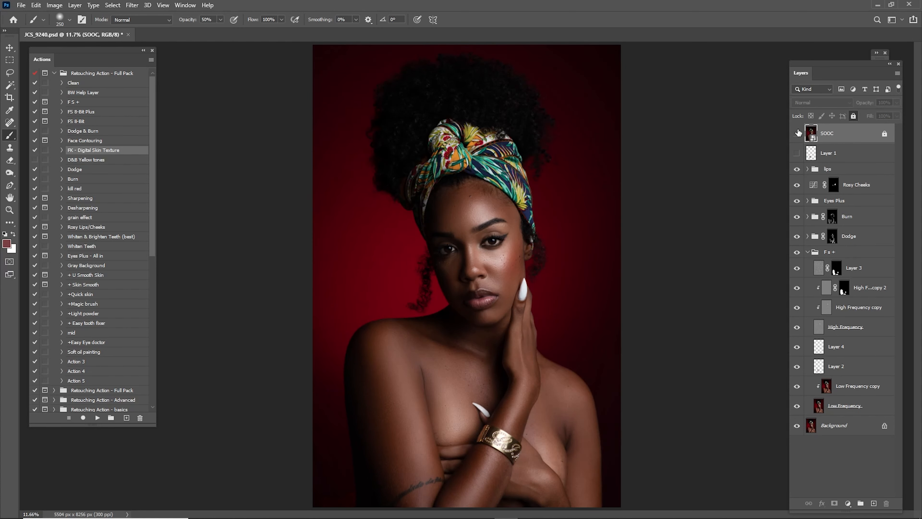
pyautogui.click(799, 133)
pyautogui.click(799, 132)
pyautogui.press('z')
pyautogui.moveTo(450, 281); pyautogui.dragTo(547, 290)
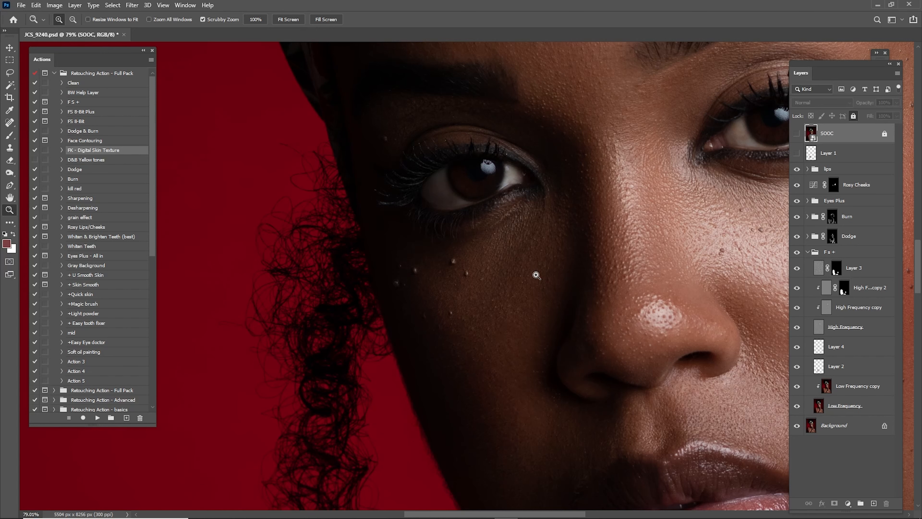
pyautogui.hotkey('ctrl', '0')
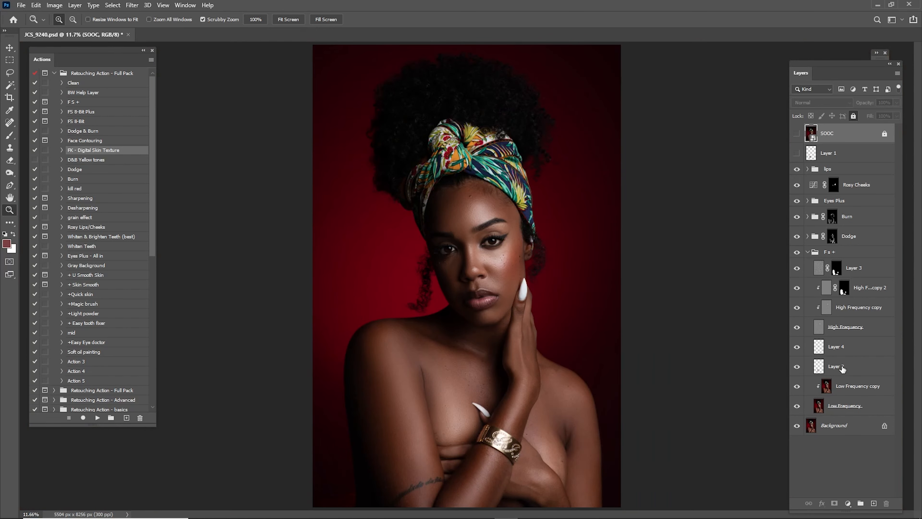
# - Hide Layer 3 and the high-frequency layers and add a new layer above Layer 4
pyautogui.click(842, 346)
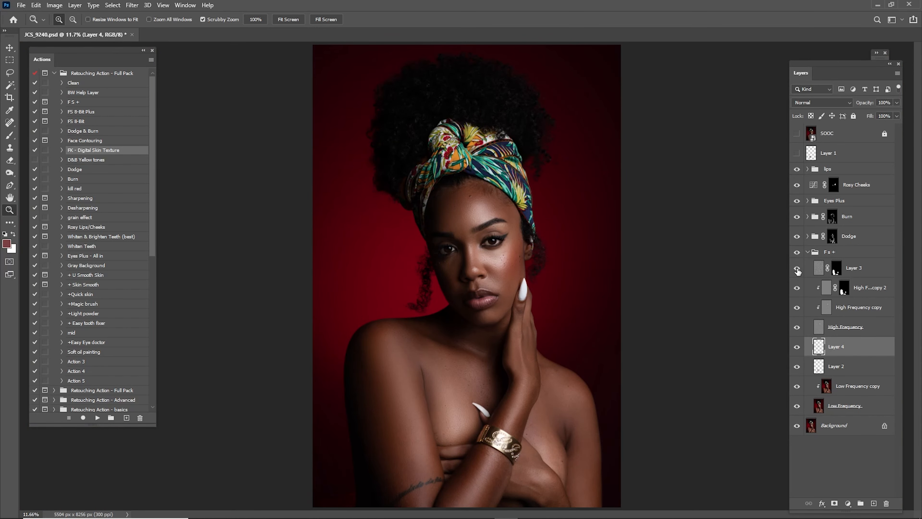
pyautogui.click(797, 327)
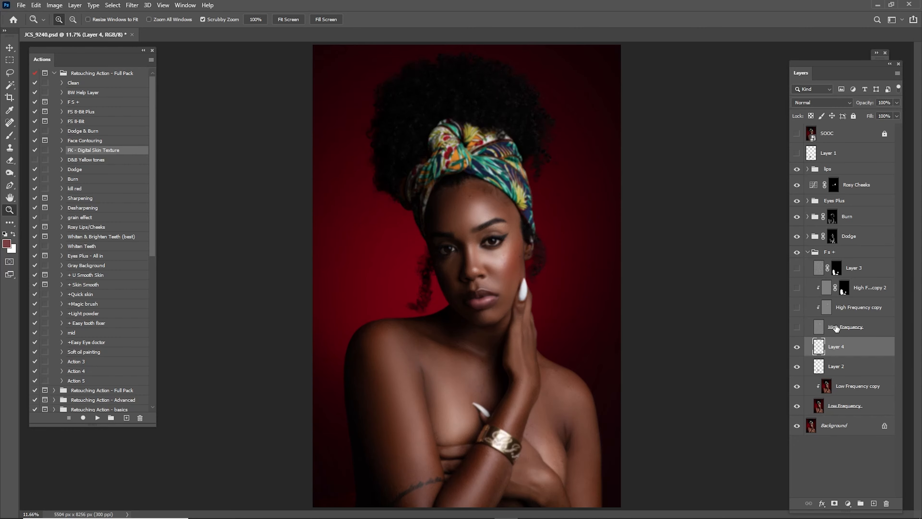
pyautogui.moveTo(578, 285)
pyautogui.mouseDown()
pyautogui.moveTo(607, 291)
pyautogui.moveTo(570, 307)
pyautogui.moveTo(603, 274)
pyautogui.moveTo(565, 295)
pyautogui.mouseUp()
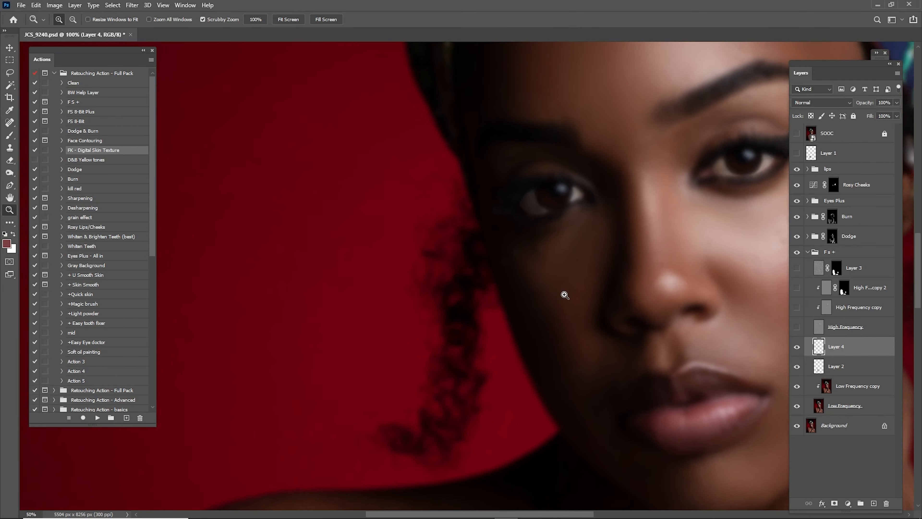
pyautogui.click(873, 504)
# - Enable Sample All Layers for the Mixer Brush and try blending the shadowed cheek at brush size 200
pyautogui.press('b')
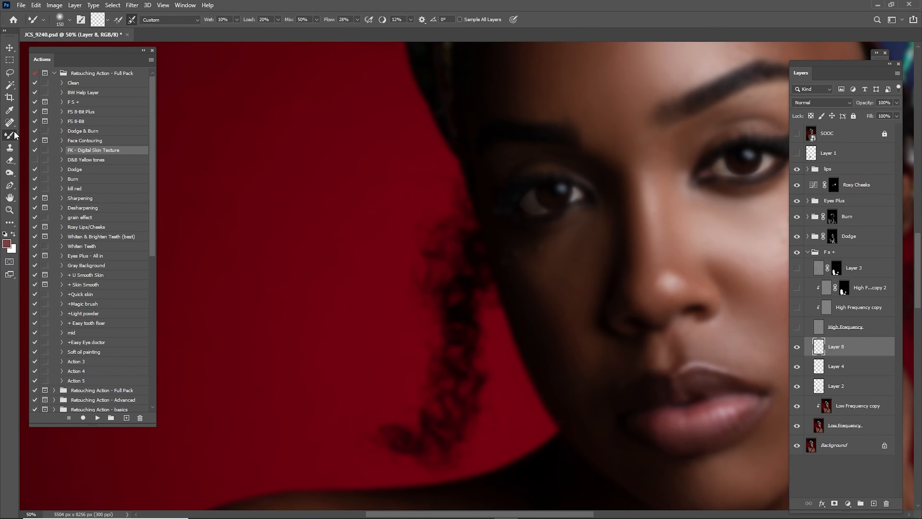
pyautogui.click(478, 19)
pyautogui.press(']')
pyautogui.press(']')
pyautogui.scroll(3, 592, 261)
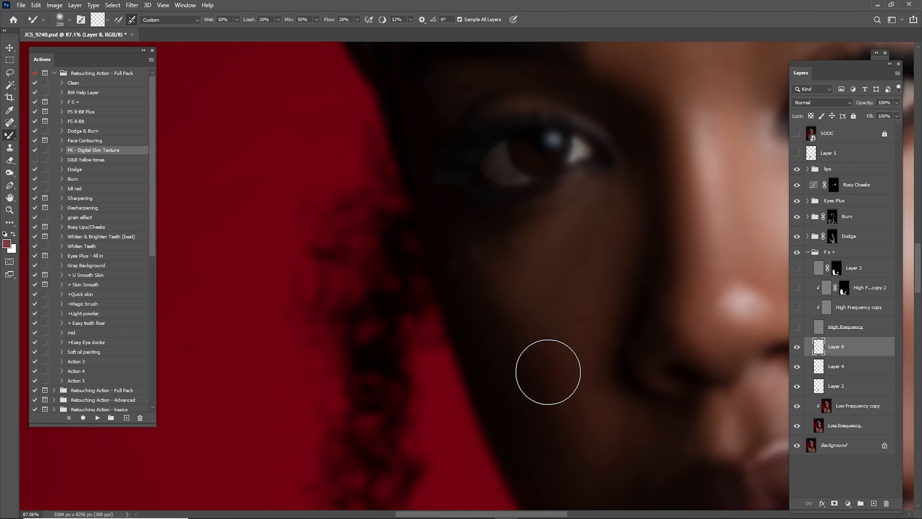
pyautogui.press('ctrl')
# - Hide all layers and groups from lips down to Dodge, and replace Layer 8 with a fresh empty layer
pyautogui.click(796, 236)
pyautogui.click(797, 200)
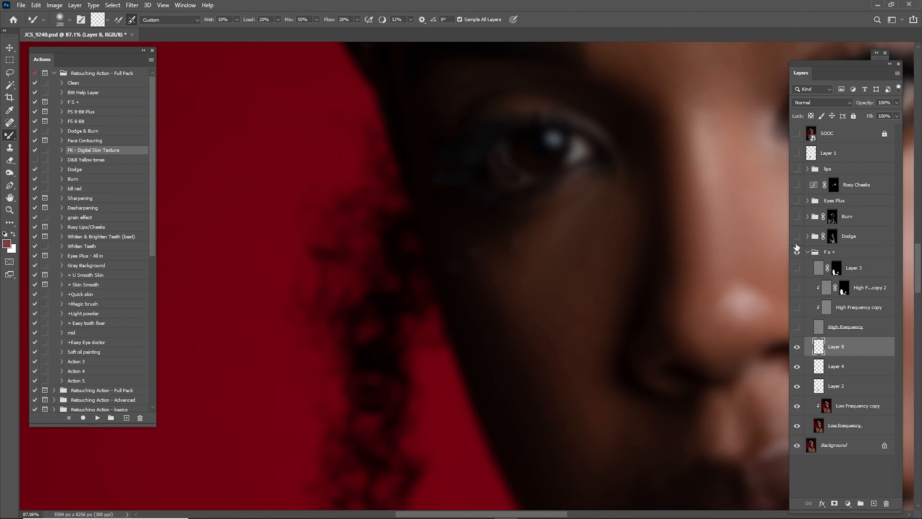
pyautogui.moveTo(629, 290); pyautogui.dragTo(604, 227)
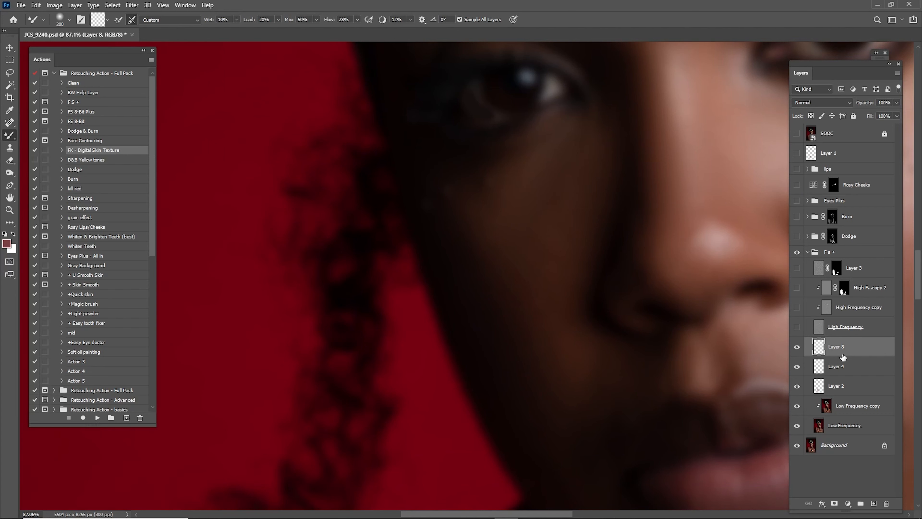
pyautogui.press('Delete')
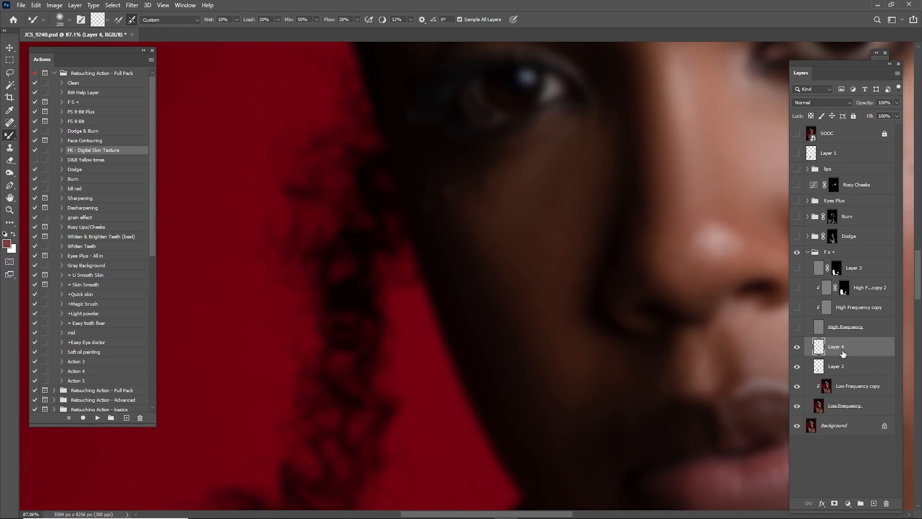
pyautogui.click(874, 505)
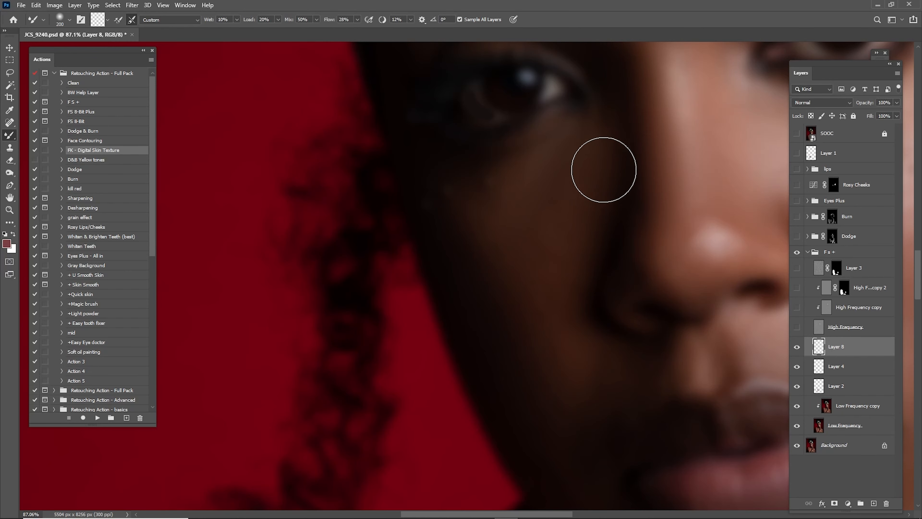
# - Blend the shadowed cheek on Layer 8 with the Mixer Brush at sizes 175 to 200 and check it with the high-frequency layers shown
pyautogui.press('[')
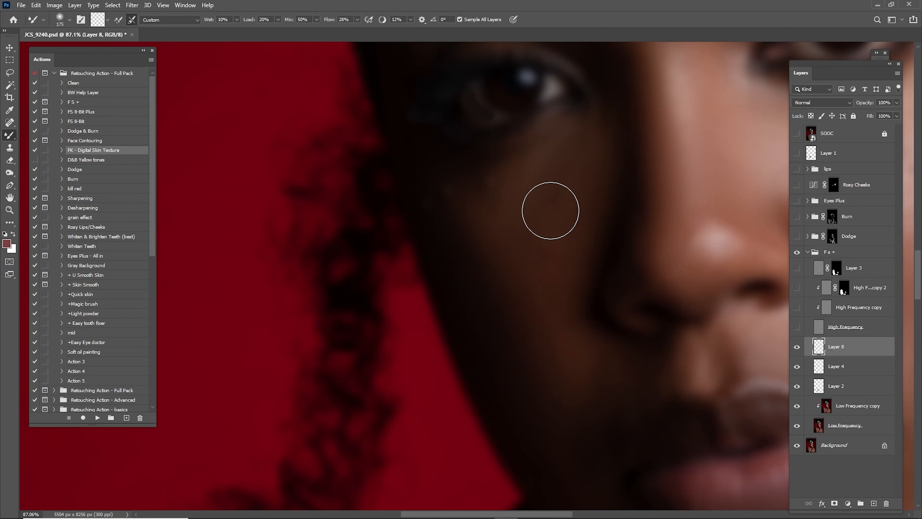
pyautogui.press(']')
pyautogui.press('[')
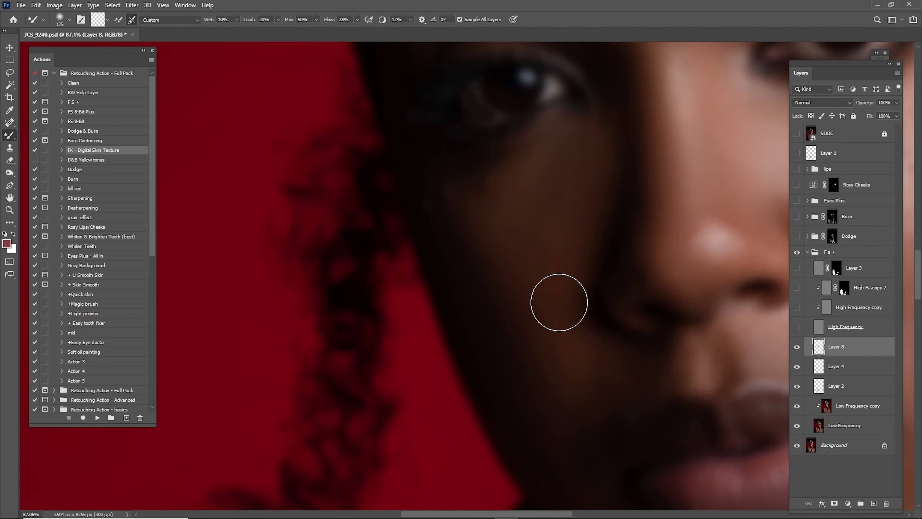
pyautogui.press(']')
pyautogui.moveTo(797, 306); pyautogui.dragTo(797, 327)
pyautogui.hotkey('ctrl', '0')
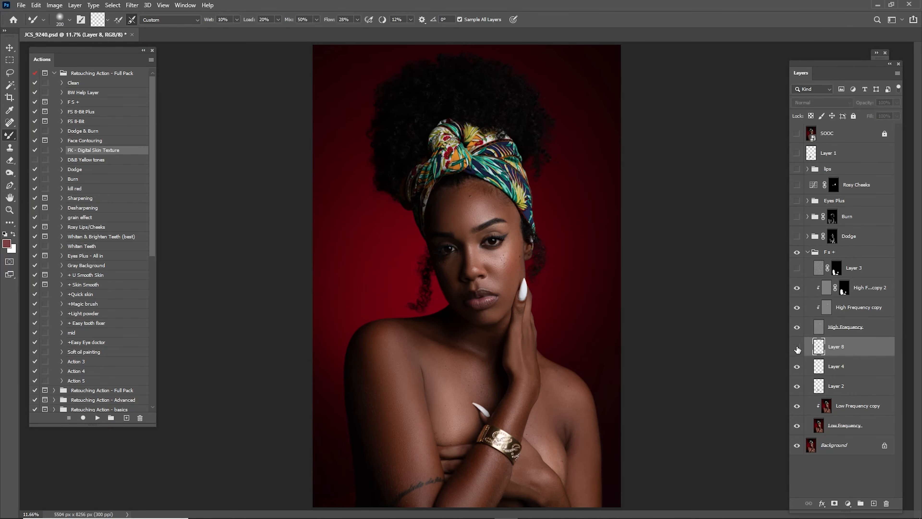
pyautogui.press('z')
pyautogui.moveTo(448, 259); pyautogui.dragTo(568, 226)
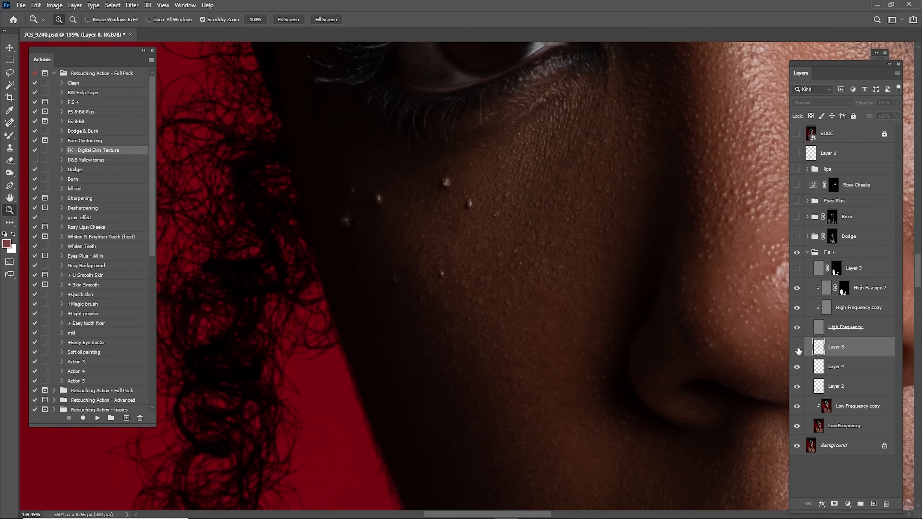
# - Refine the shadowed cheek on Layer 8 with the Mixer Brush at size 175, set Wet to 100%, and compare the layer on and off
pyautogui.click(797, 327)
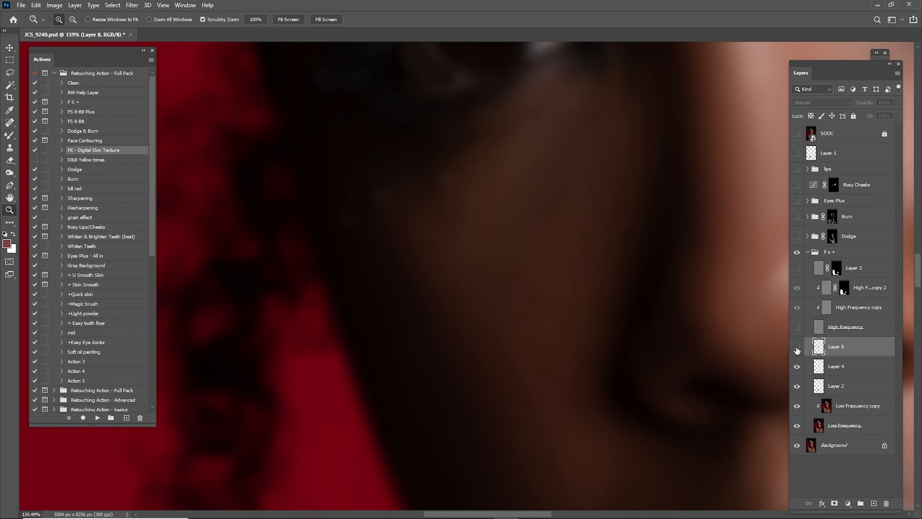
pyautogui.moveTo(632, 279)
pyautogui.mouseDown()
pyautogui.moveTo(586, 285)
pyautogui.moveTo(611, 270)
pyautogui.mouseUp()
pyautogui.press('b')
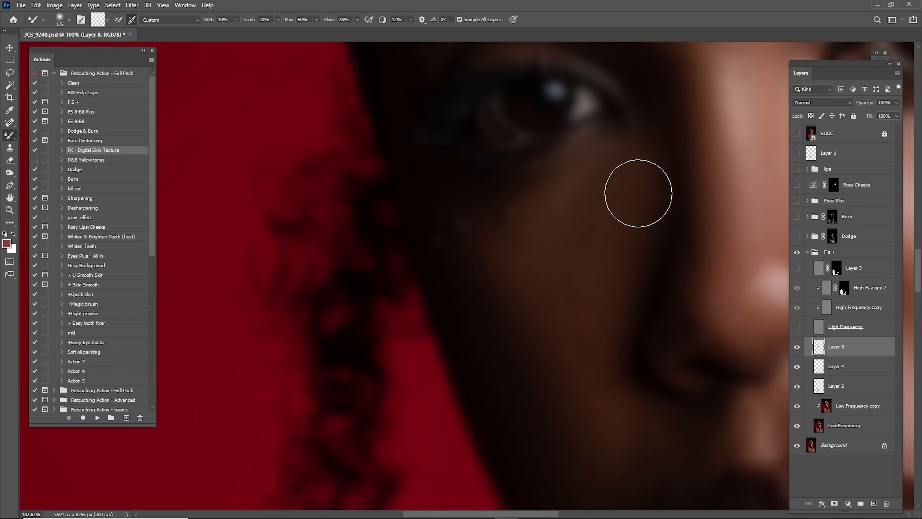
pyautogui.press('0')
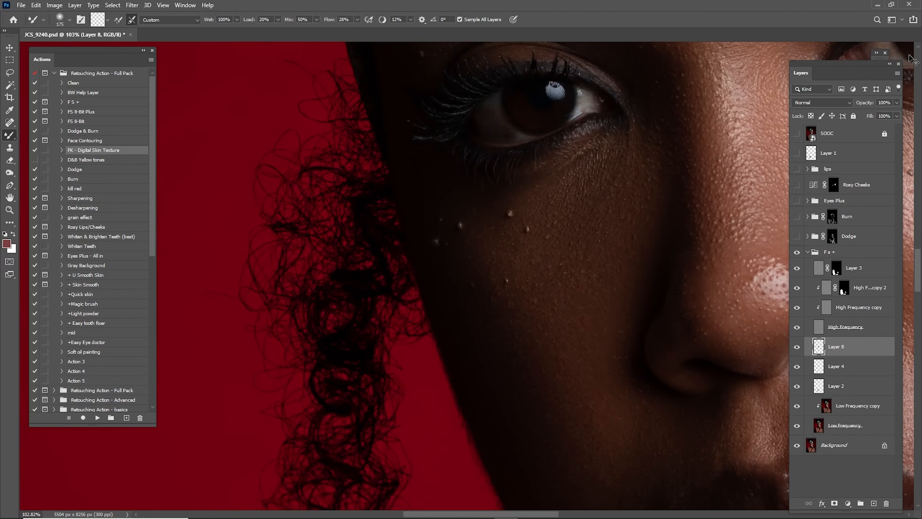
pyautogui.hotkey('ctrl', '0')
pyautogui.click(797, 349)
pyautogui.click(798, 348)
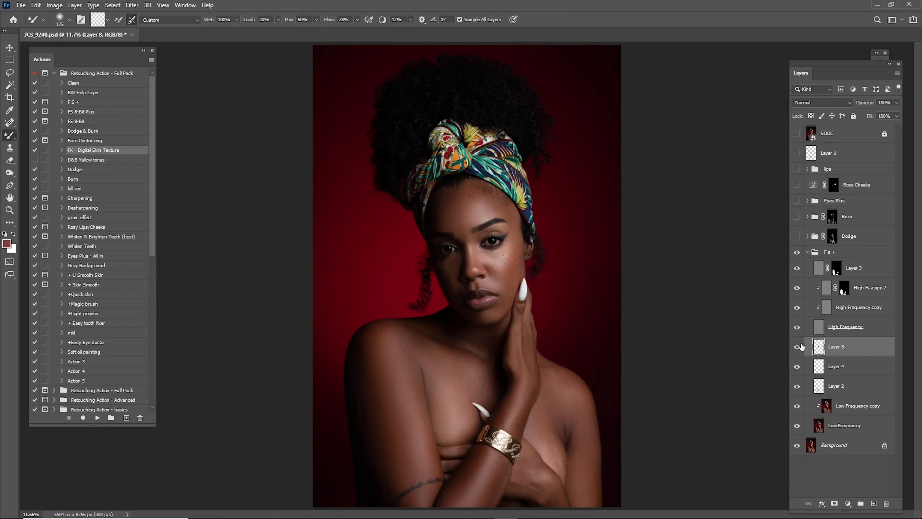
# - Compare Layer 8 on and off, and reduce its opacity to 50%
pyautogui.click(797, 347)
pyautogui.click(796, 348)
pyautogui.moveTo(864, 103); pyautogui.dragTo(852, 106)
# - Show the Dodge group and paint white on its mask beneath the shadowed eye with a size 150 brush at 10% opacity
pyautogui.click(796, 237)
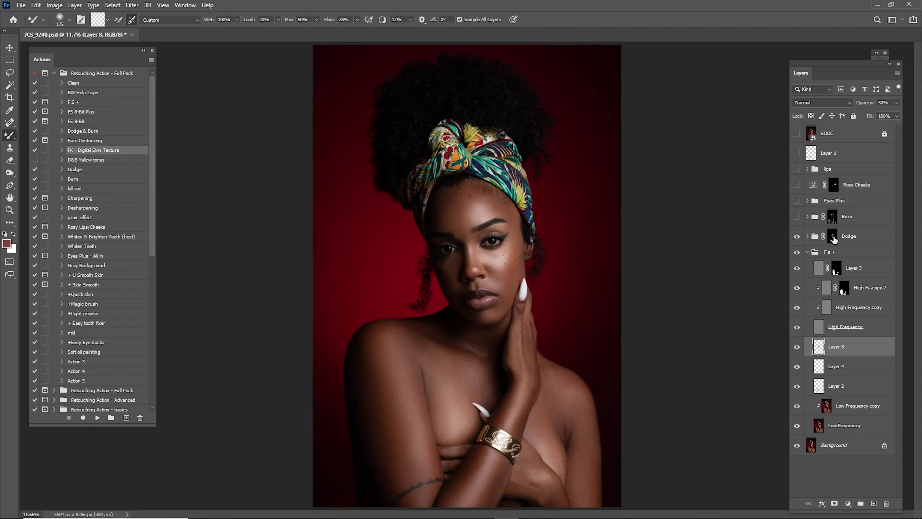
pyautogui.doubleClick(833, 237)
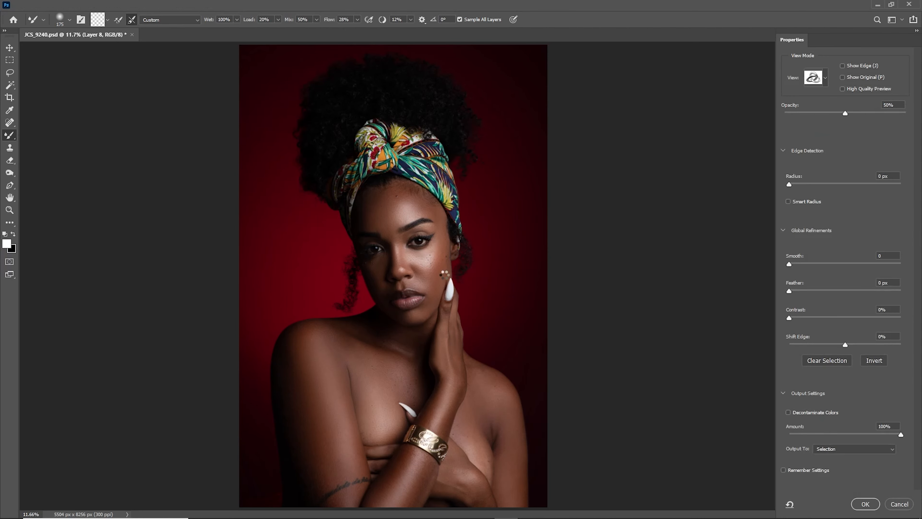
pyautogui.click(892, 505)
pyautogui.scroll(1, 457, 272)
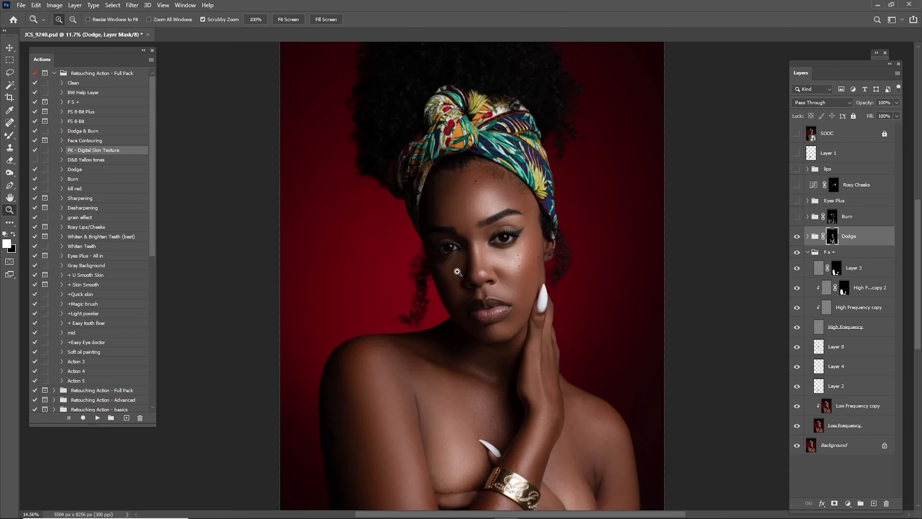
pyautogui.scroll(7, 458, 271)
pyautogui.press('b')
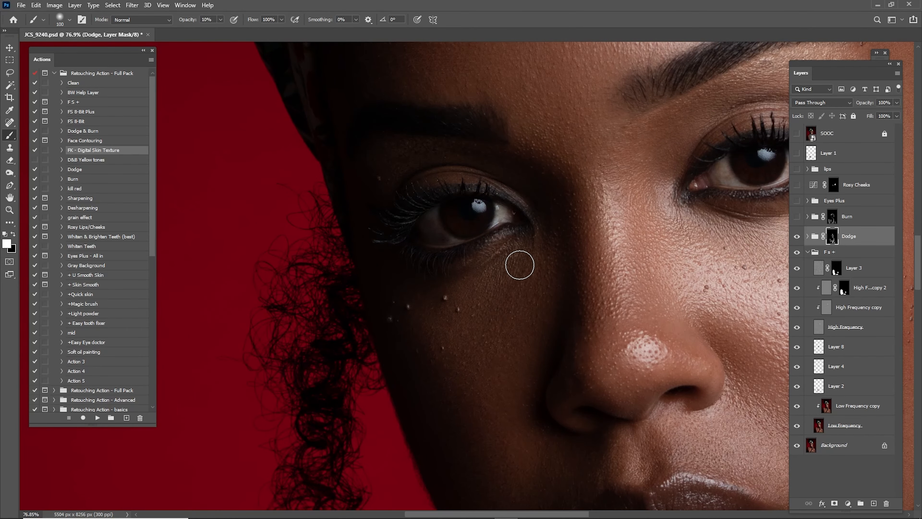
pyautogui.press(']')
pyautogui.press(']')
pyautogui.moveTo(517, 281)
pyautogui.mouseDown()
pyautogui.moveTo(490, 323)
pyautogui.moveTo(524, 259)
pyautogui.moveTo(507, 326)
pyautogui.mouseUp()
pyautogui.hotkey('ctrl', '0')
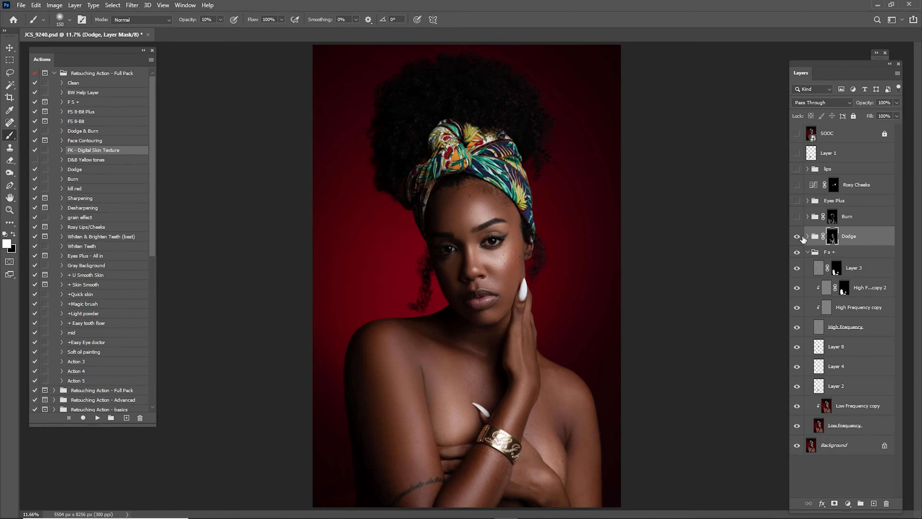
# - Brighten the inner under-eye area of the shadowed side on the Dodge mask with a size 100 brush at 20% opacity
pyautogui.hotkey('ctrl', '1')
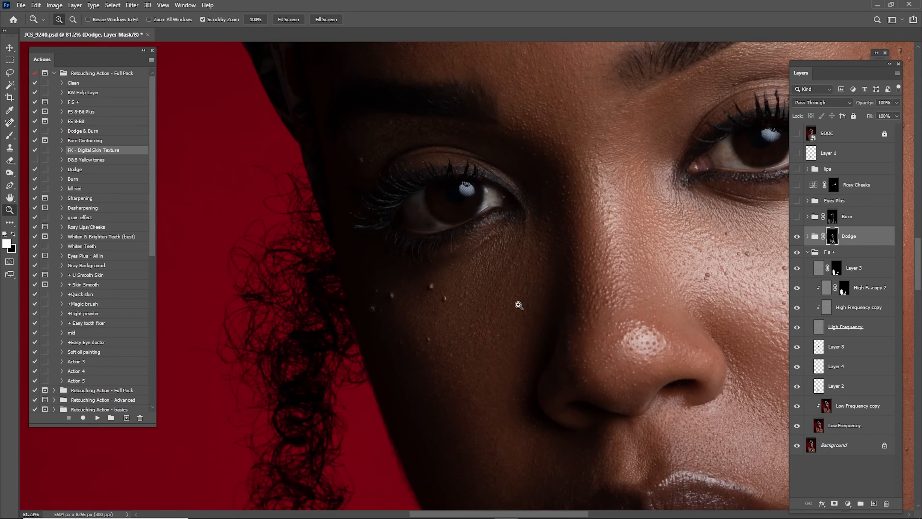
pyautogui.press('0')
pyautogui.press('[')
pyautogui.press('[')
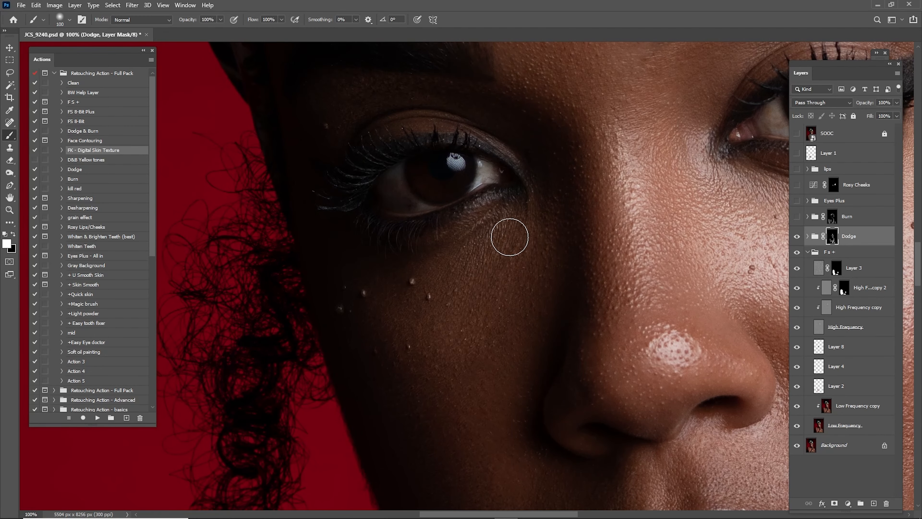
pyautogui.press('2')
pyautogui.hotkey('ctrl', '0')
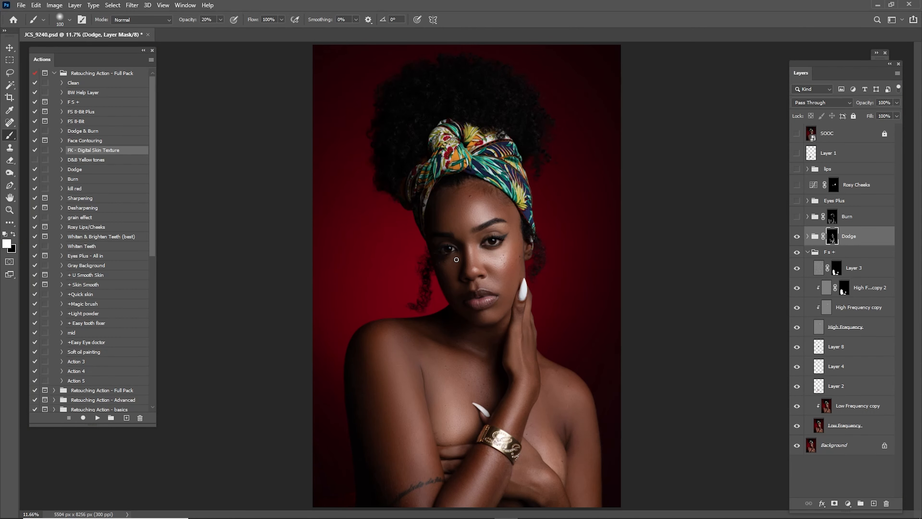
# - Show the Burn, Eyes Plus, Rosy Cheeks and lips layers, collapse the F s + group, and compare the result with SOOC
pyautogui.click(796, 217)
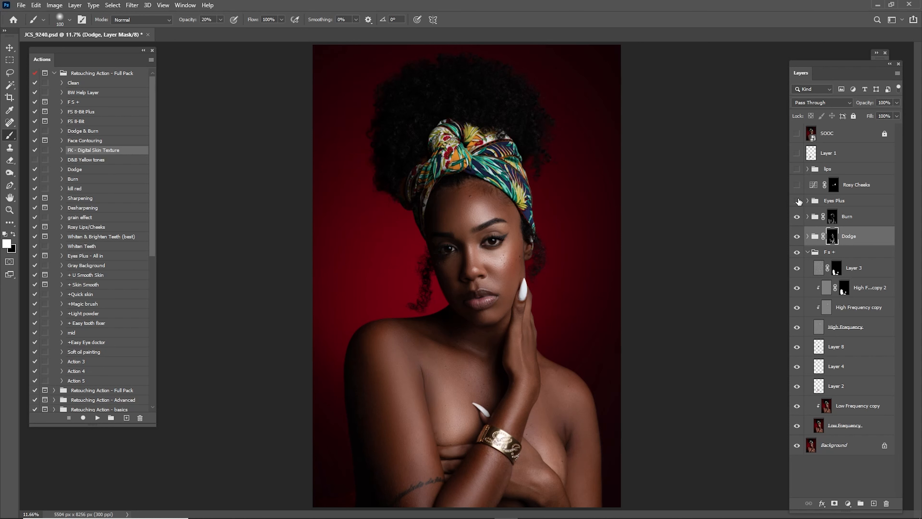
pyautogui.click(807, 253)
pyautogui.click(797, 134)
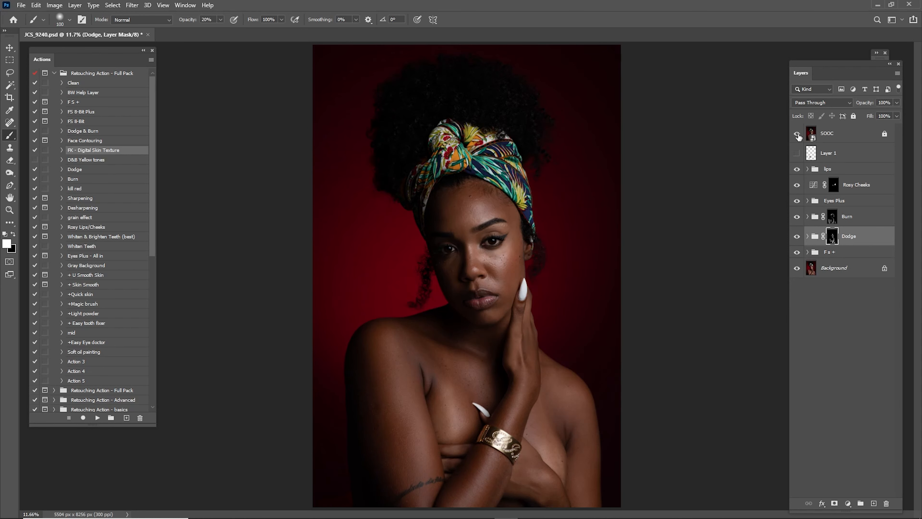
pyautogui.click(796, 135)
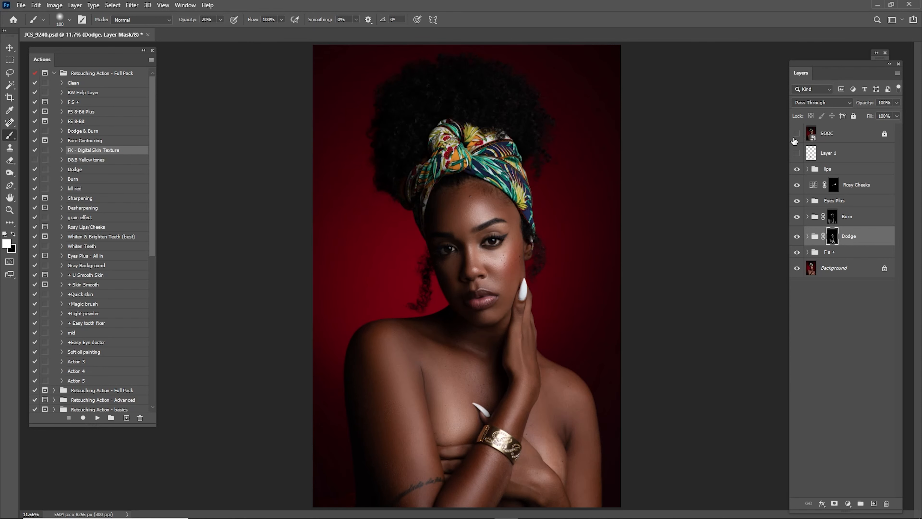
# - Duplicate the Background layer
pyautogui.click(844, 273)
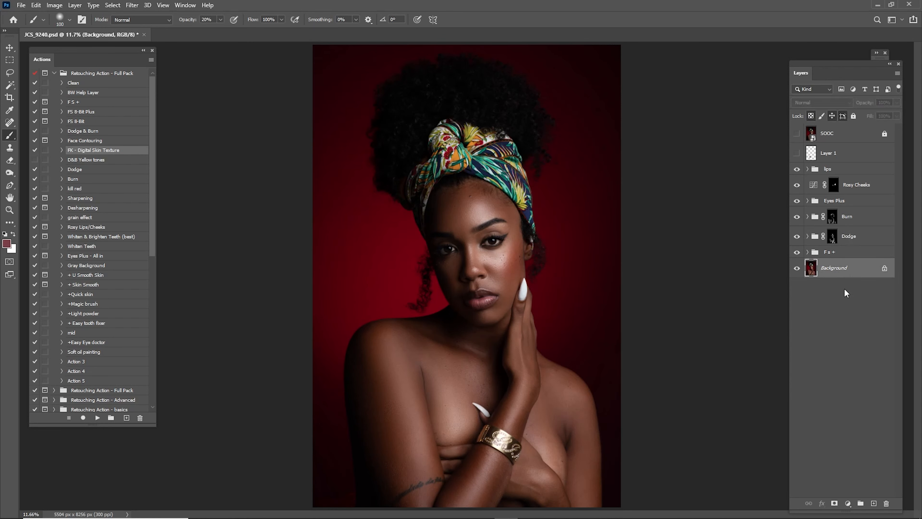
pyautogui.doubleClick(842, 270)
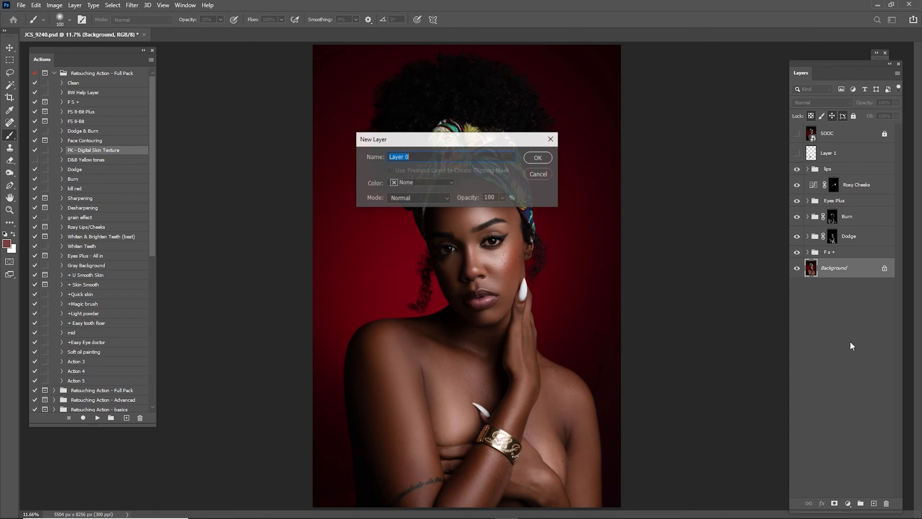
pyautogui.click(539, 174)
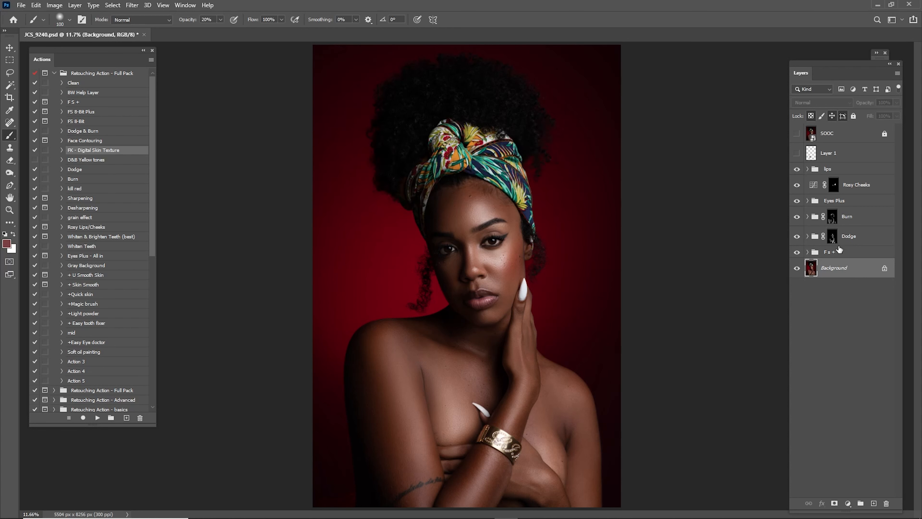
pyautogui.moveTo(831, 275); pyautogui.dragTo(875, 503)
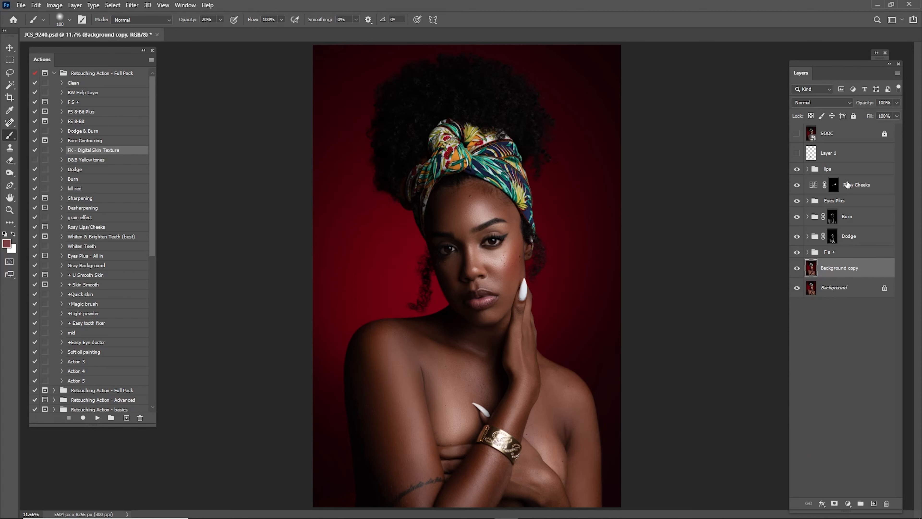
# - Group all layers from lips down to Background copy under the name Retouch
pyautogui.keyDown('shift'); pyautogui.click(841, 174); pyautogui.keyUp('shift')
pyautogui.rightClick(810, 200)
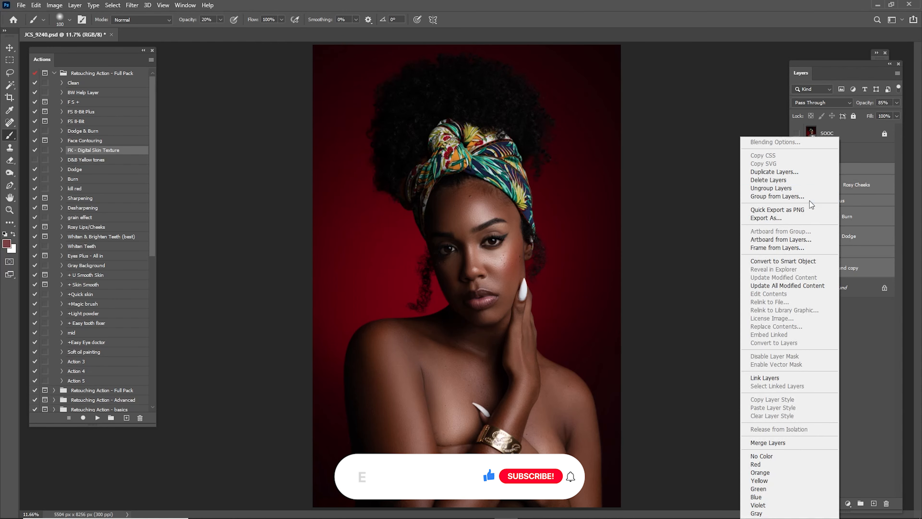
pyautogui.click(777, 196)
pyautogui.write('Re')
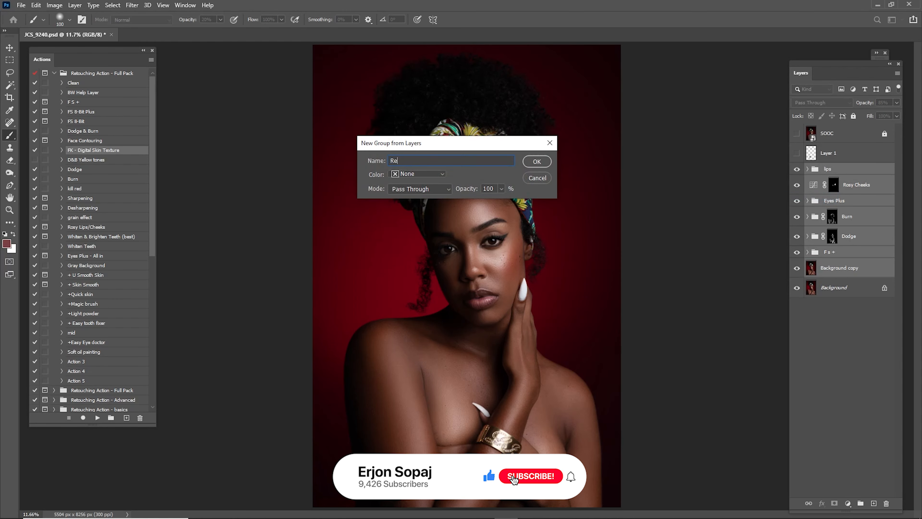
pyautogui.write('touch')
pyautogui.press('Return')
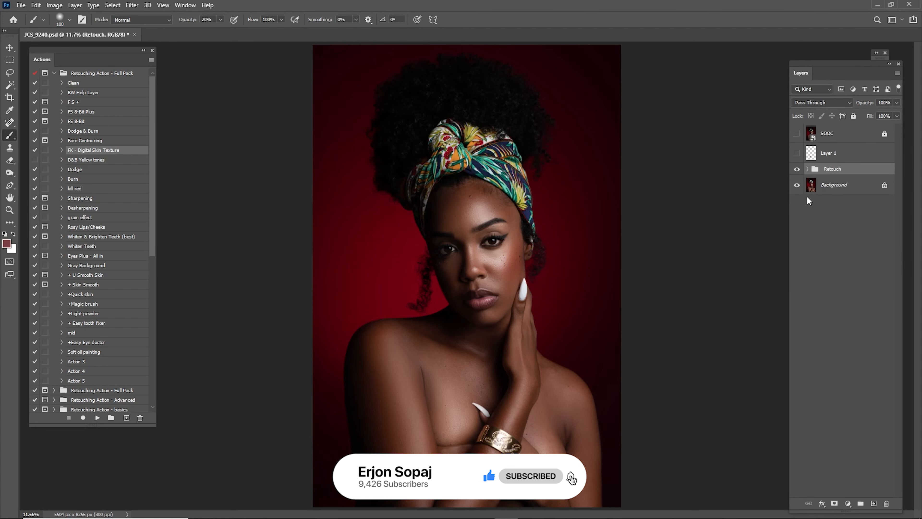
# - Duplicate the Retouch group and merge the copy into a single layer, hiding the original group
pyautogui.moveTo(828, 170); pyautogui.dragTo(870, 501)
pyautogui.rightClick(837, 167)
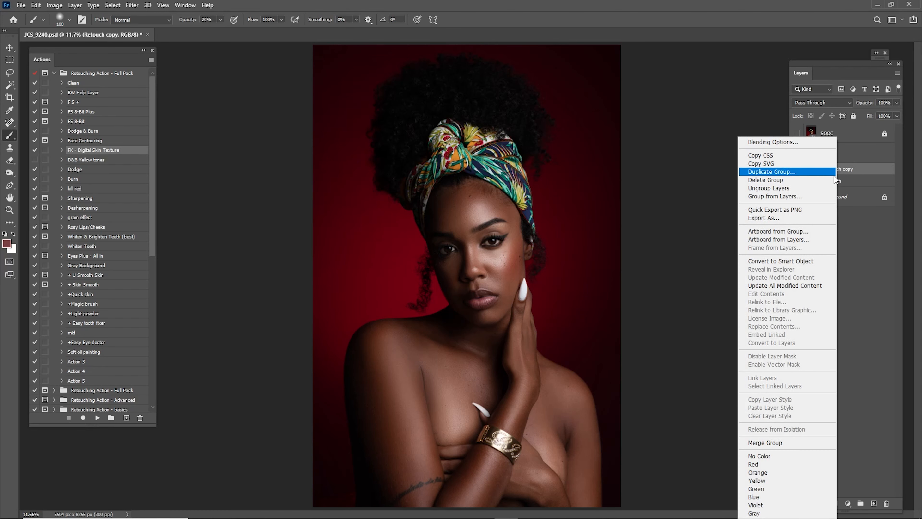
pyautogui.click(780, 443)
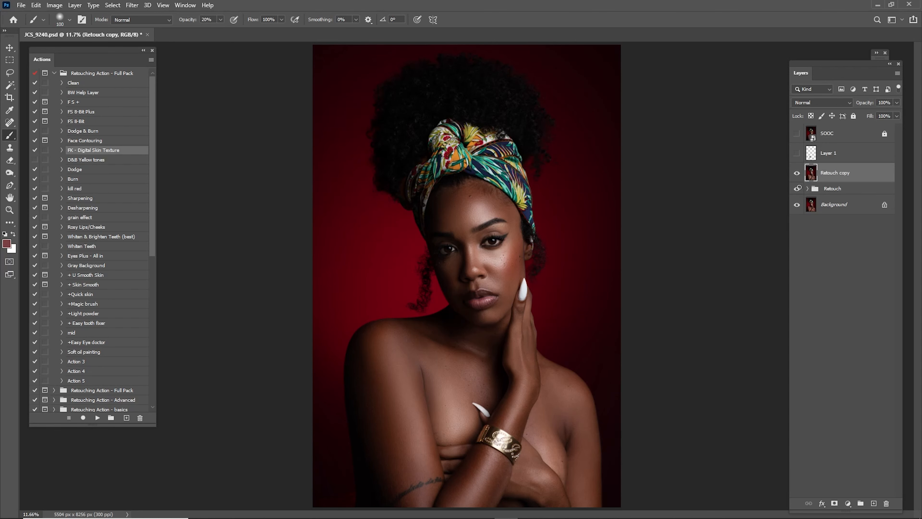
# - Compare the merged Retouch copy layer with the original Background by switching its visibility on and off
pyautogui.click(796, 172)
pyautogui.click(796, 172)
pyautogui.click(796, 173)
pyautogui.click(796, 172)
pyautogui.click(796, 172)
pyautogui.click(795, 173)
pyautogui.click(796, 172)
pyautogui.click(795, 172)
# - Copy the whole retouched image and paste it into a new 5504 x 8256 px document
pyautogui.hotkey('ctrl', 'a')
pyautogui.click(21, 5)
pyautogui.click(29, 13)
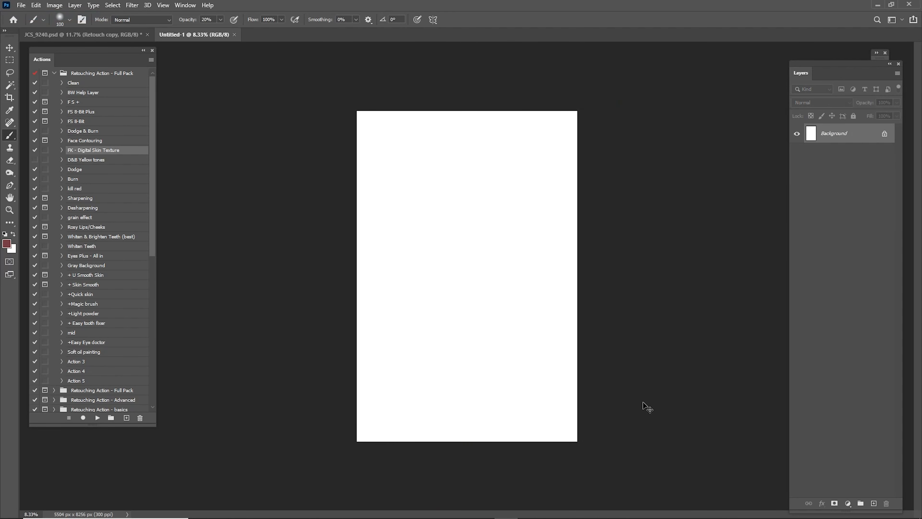
pyautogui.hotkey('ctrl', 'v')
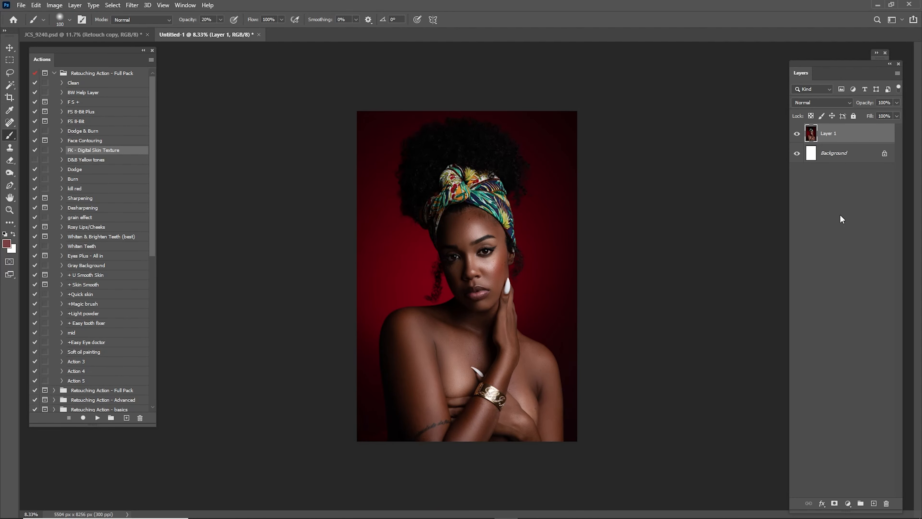
# - Merge the pasted Layer 1 with the white Background and fit the image to the view
pyautogui.keyDown('shift'); pyautogui.click(833, 155); pyautogui.keyUp('shift')
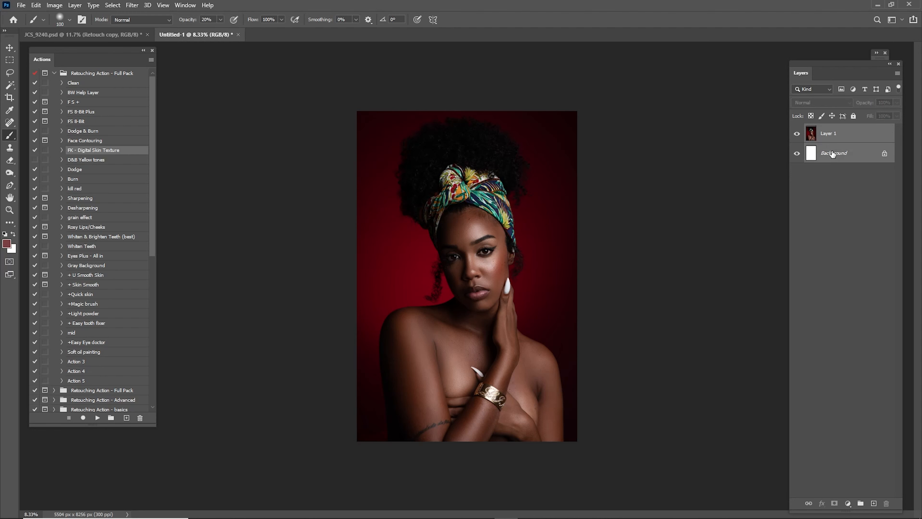
pyautogui.rightClick(833, 154)
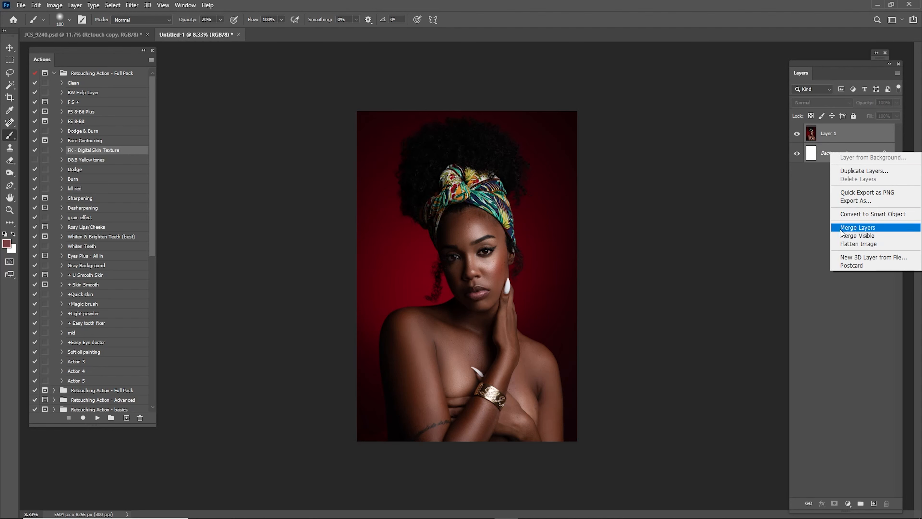
pyautogui.click(863, 227)
pyautogui.hotkey('ctrl', '0')
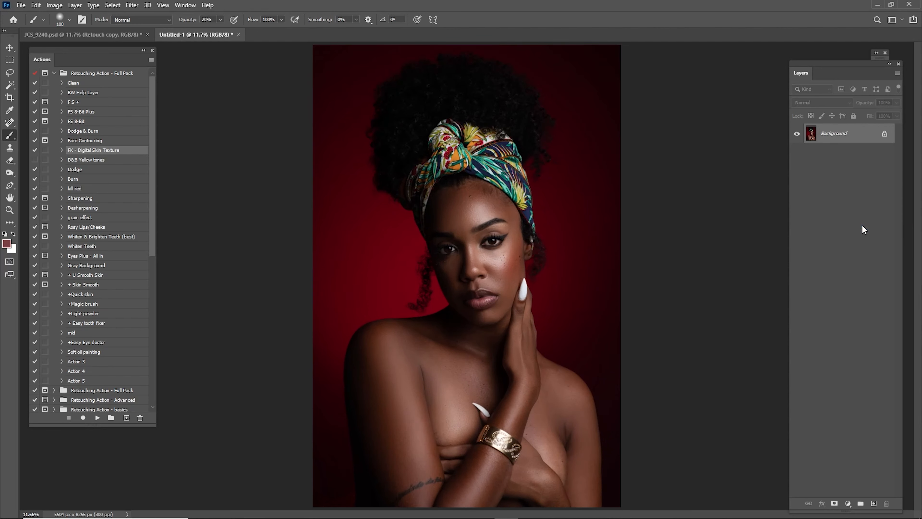
# - Collapse the Retouching Action - Full Pack and Color Grade - White Skin sets, and expand Color Grade - Dark Skin
pyautogui.click(55, 73)
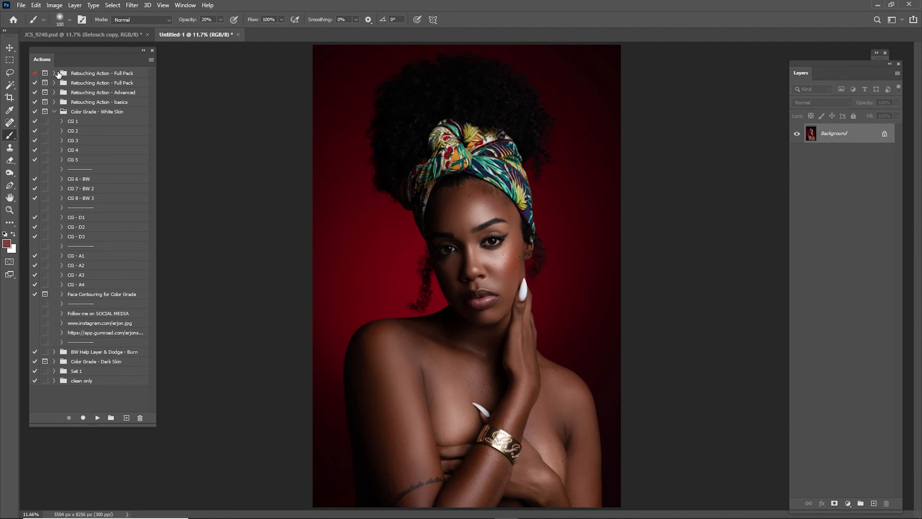
pyautogui.click(54, 112)
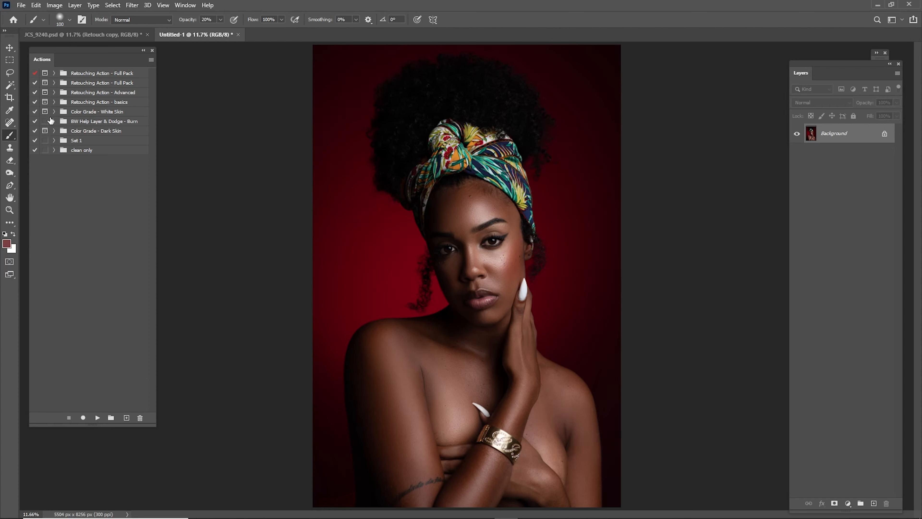
pyautogui.click(53, 131)
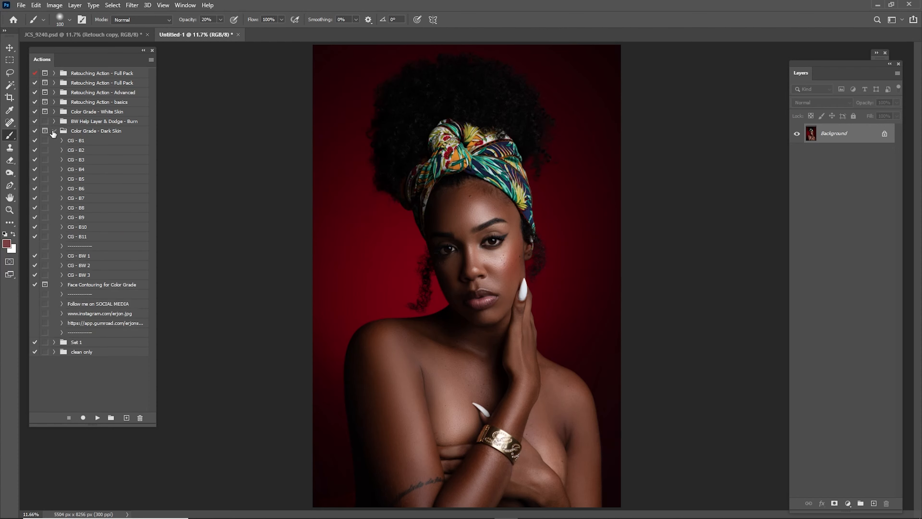
# - Try the CG - B1 and CG - B2 color grade actions, undoing each one
pyautogui.click(73, 143)
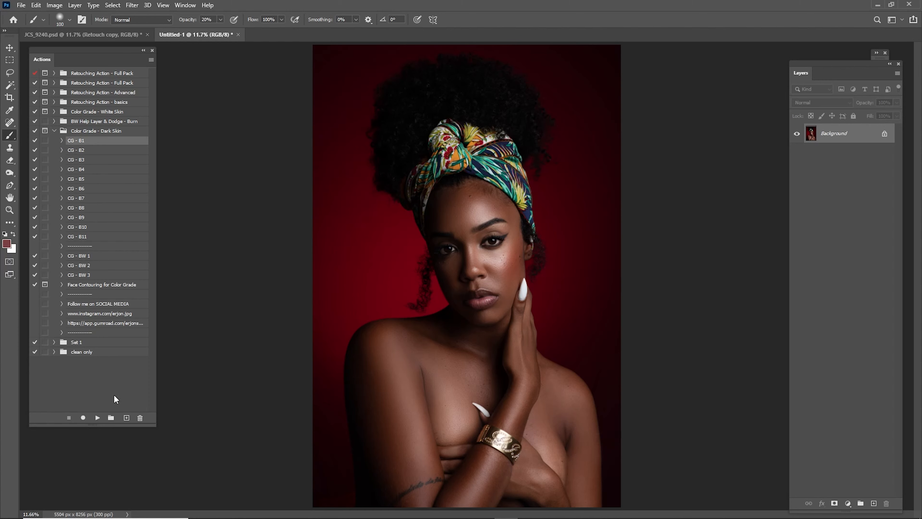
pyautogui.click(98, 417)
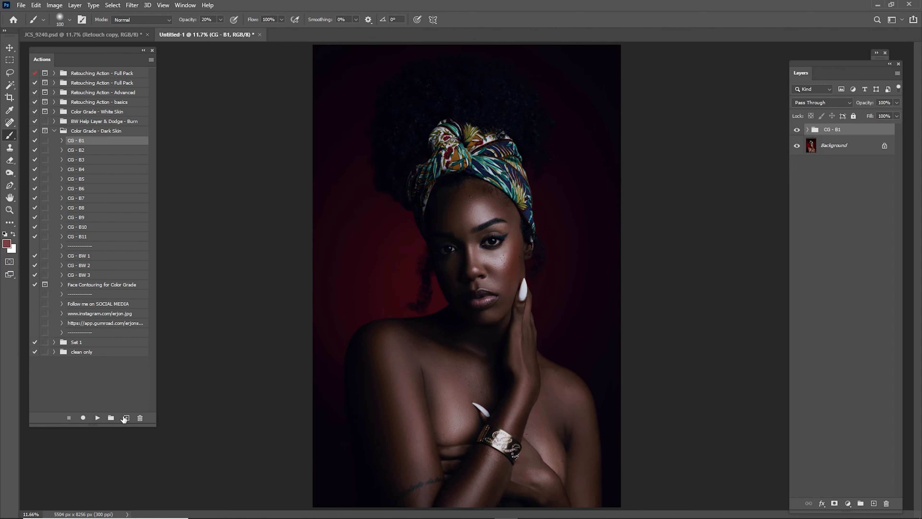
pyautogui.hotkey('ctrl', 'z')
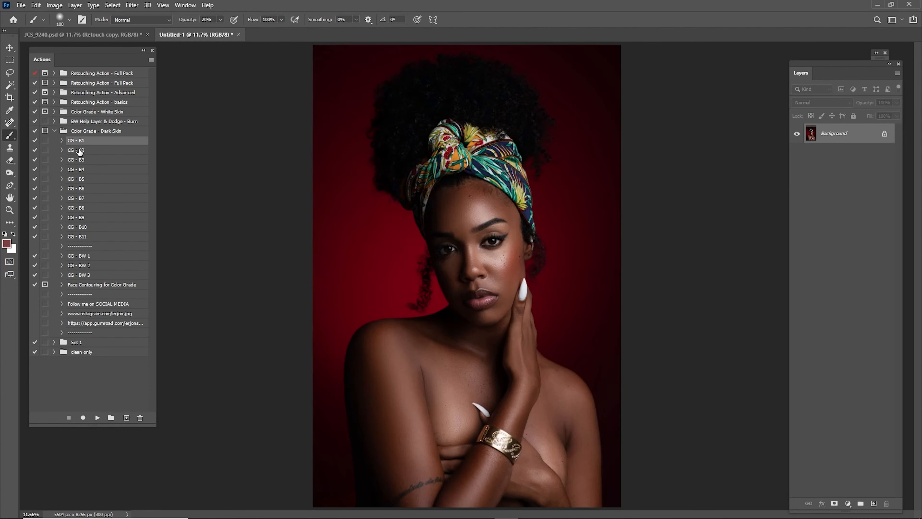
pyautogui.click(82, 150)
pyautogui.click(96, 418)
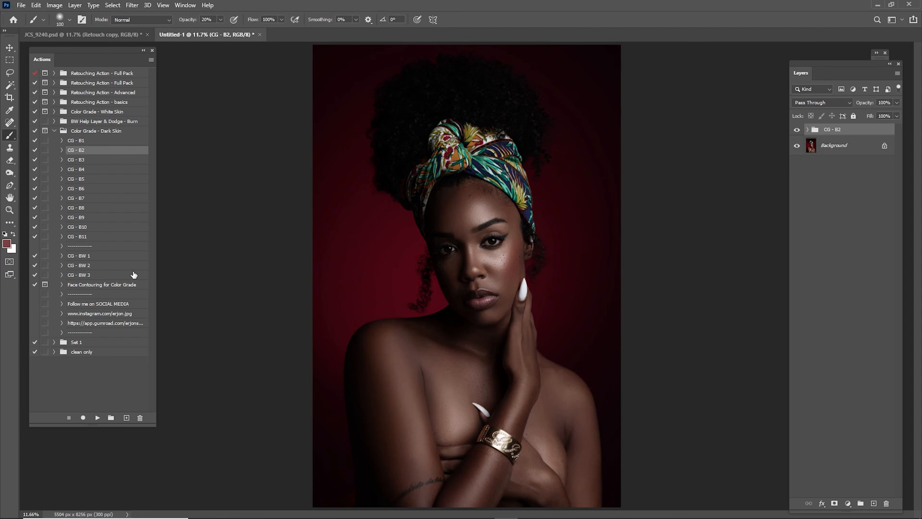
pyautogui.hotkey('ctrl', 'z')
# - Run the CG - B3 color grade action and compare its group on and off
pyautogui.click(88, 160)
pyautogui.click(97, 418)
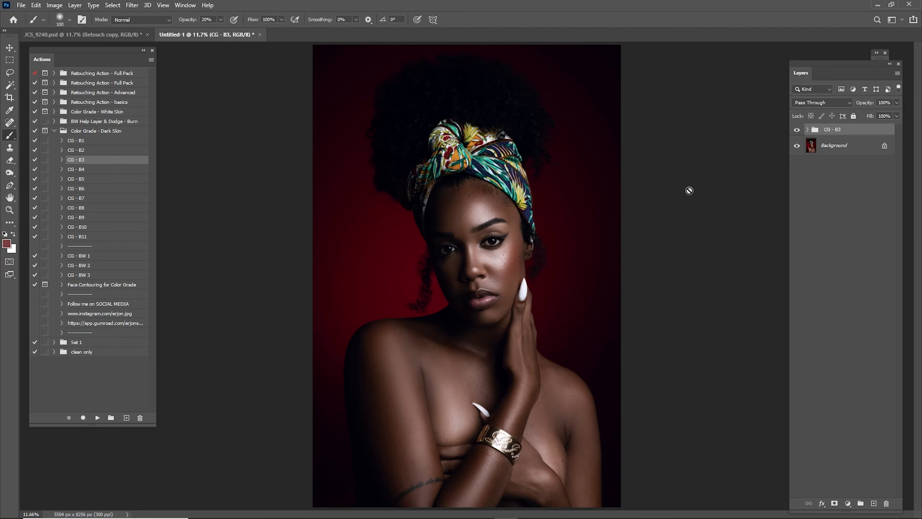
pyautogui.click(796, 131)
pyautogui.click(796, 131)
pyautogui.click(796, 131)
# - Copy the CG - B3 group into the JCS_9240.psd document above Retouch copy with the Move tool
pyautogui.press('v')
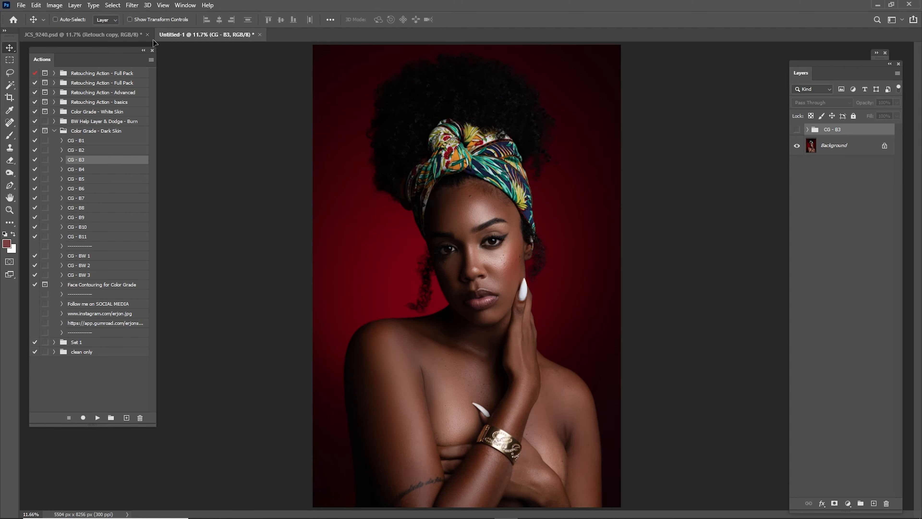
pyautogui.moveTo(128, 34); pyautogui.dragTo(387, 132)
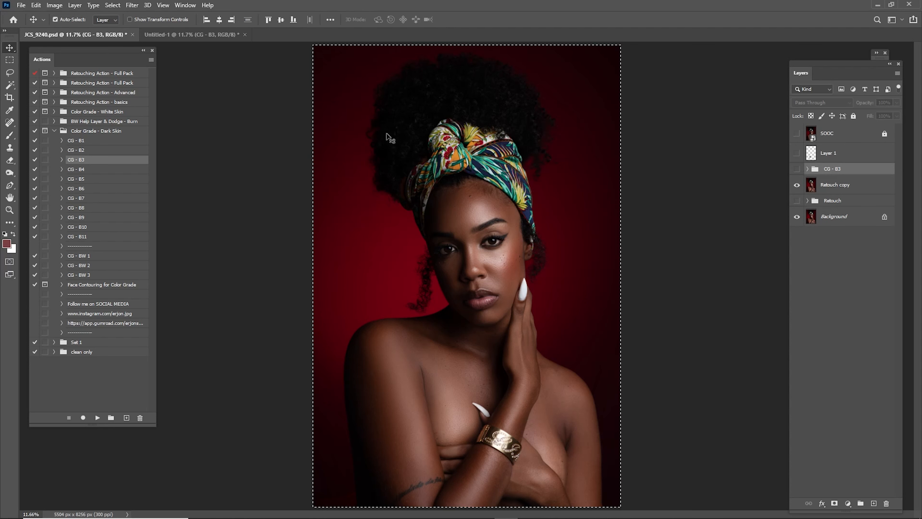
# - Delete the CG - B3 group from the Untitled-1 document, and try the CG - B4 color grade action, deleting its group too
pyautogui.click(221, 35)
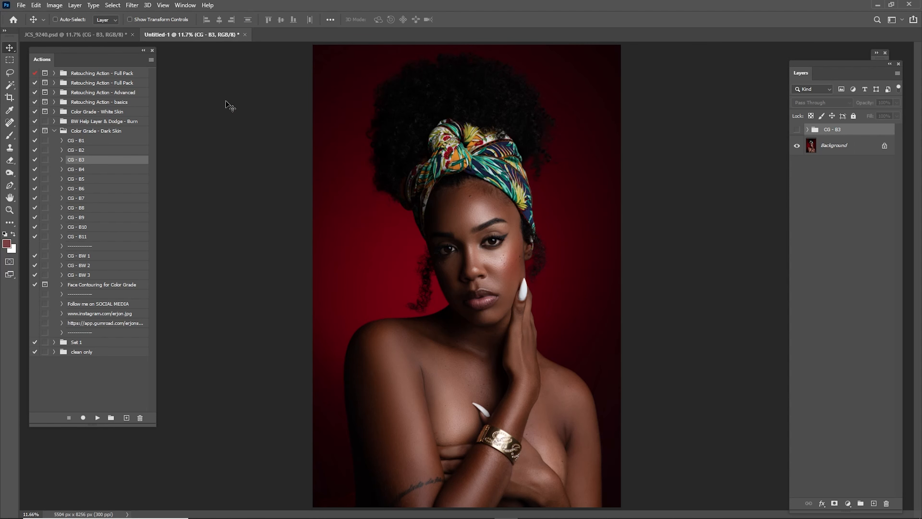
pyautogui.press('Delete')
pyautogui.click(87, 170)
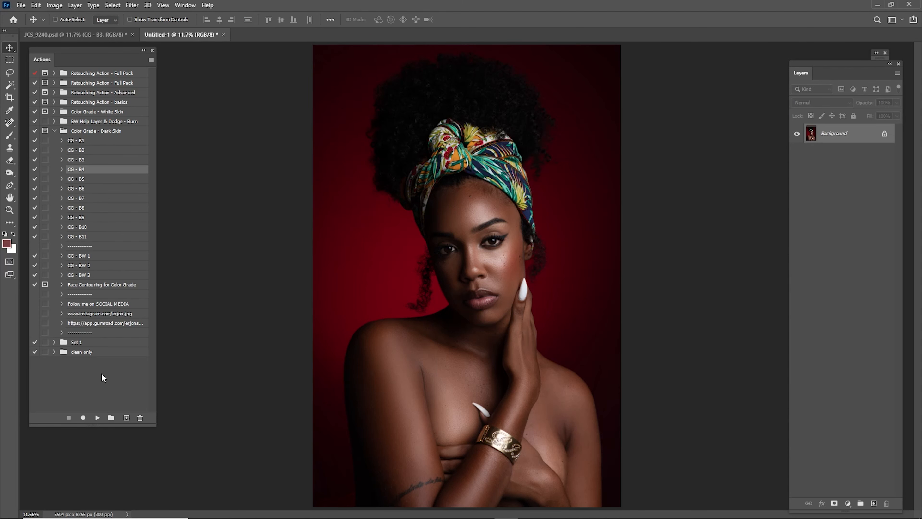
pyautogui.click(97, 418)
pyautogui.press('Delete')
# - Try the CG - B5 color grade action, compare its group on and off, and delete the group
pyautogui.click(94, 180)
pyautogui.click(98, 418)
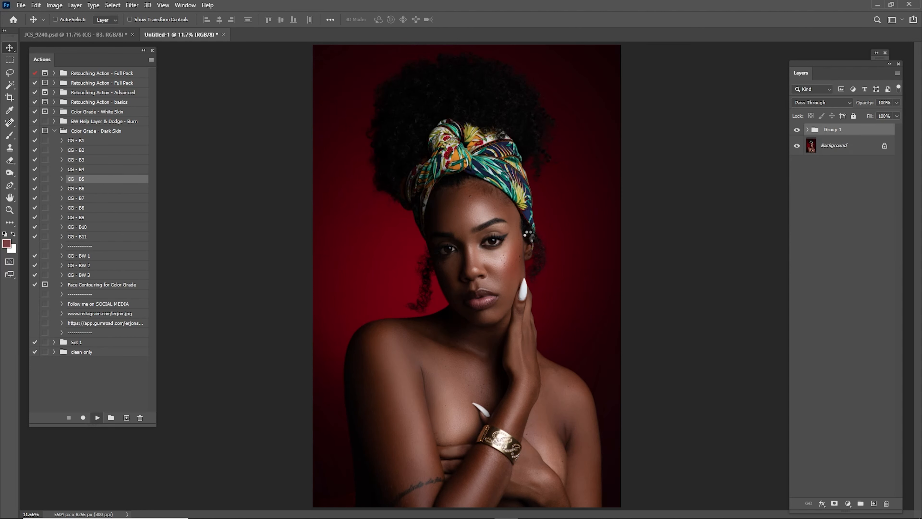
pyautogui.click(792, 132)
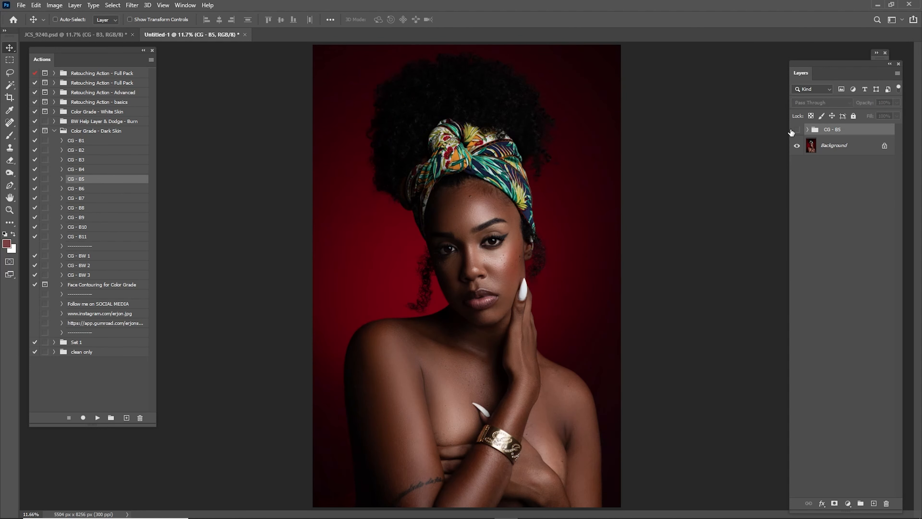
pyautogui.click(792, 132)
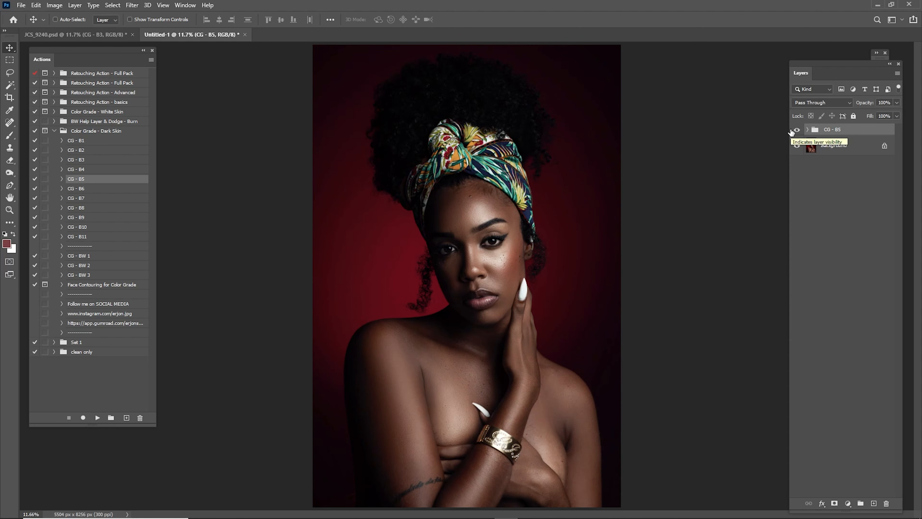
pyautogui.click(792, 131)
pyautogui.click(792, 132)
pyautogui.press('Delete')
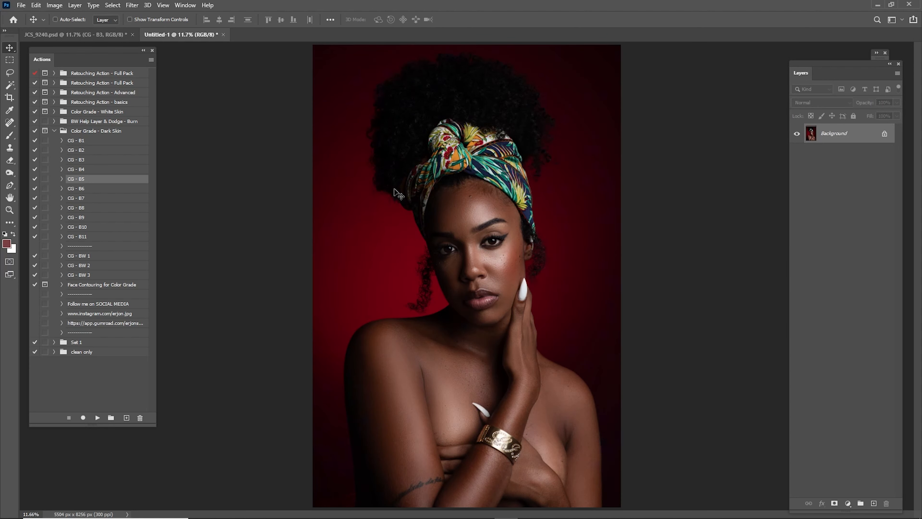
# - Try the CG - B6 color grade action, compare its group on and off, and delete the group
pyautogui.click(92, 189)
pyautogui.click(98, 418)
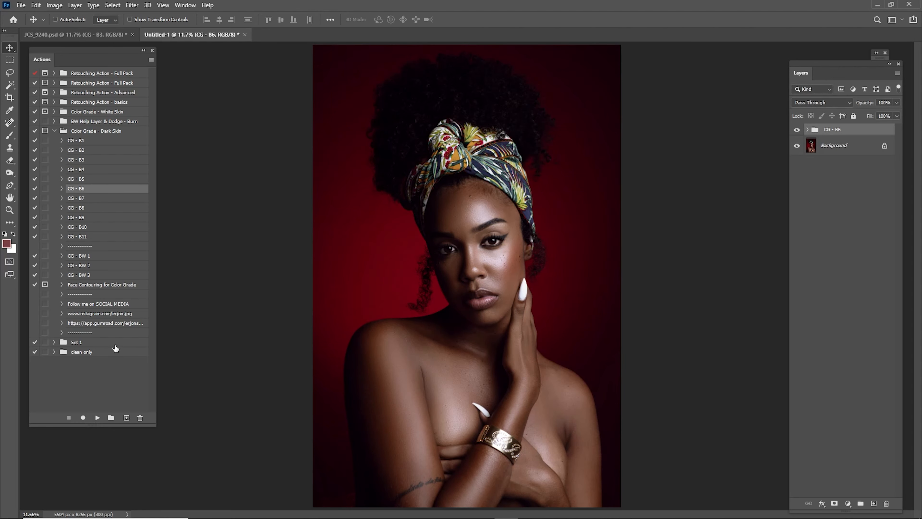
pyautogui.click(797, 132)
pyautogui.click(796, 131)
pyautogui.click(796, 131)
pyautogui.click(797, 131)
pyautogui.click(797, 131)
pyautogui.click(797, 131)
pyautogui.press('Delete')
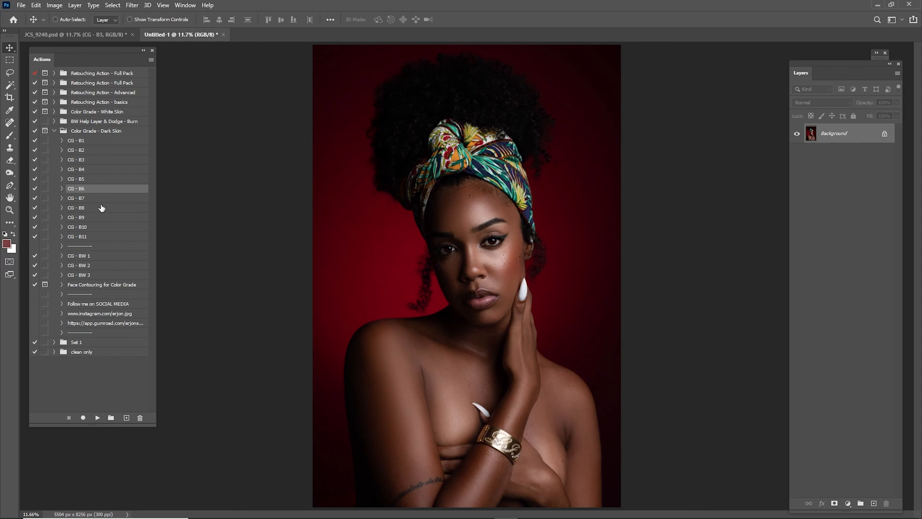
# - Run the CG - B7 color grade action and copy its group into JCS_9240.psd above CG - B3, hiding it there
pyautogui.click(89, 199)
pyautogui.click(97, 418)
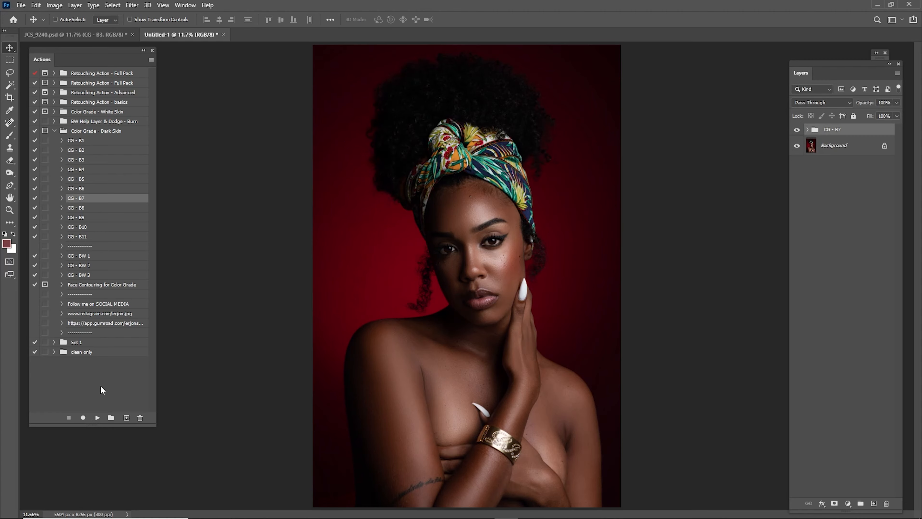
pyautogui.click(797, 130)
pyautogui.click(796, 130)
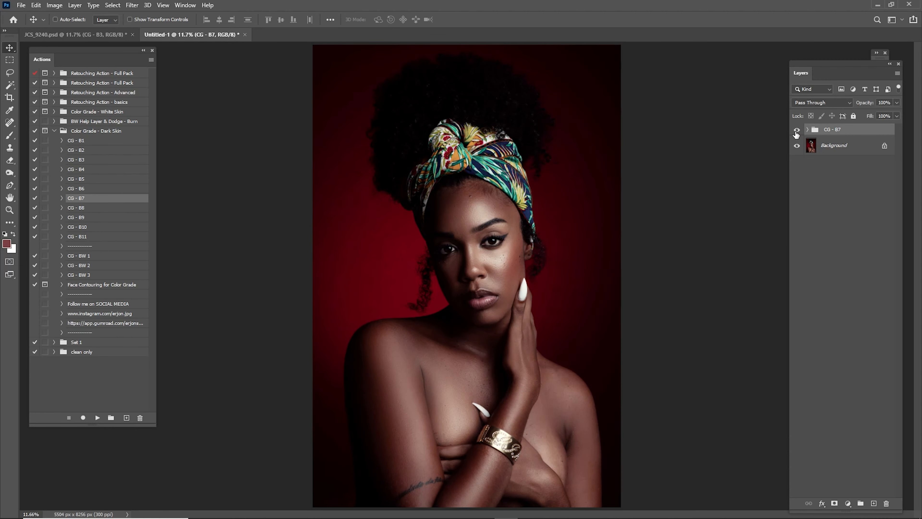
pyautogui.click(116, 35)
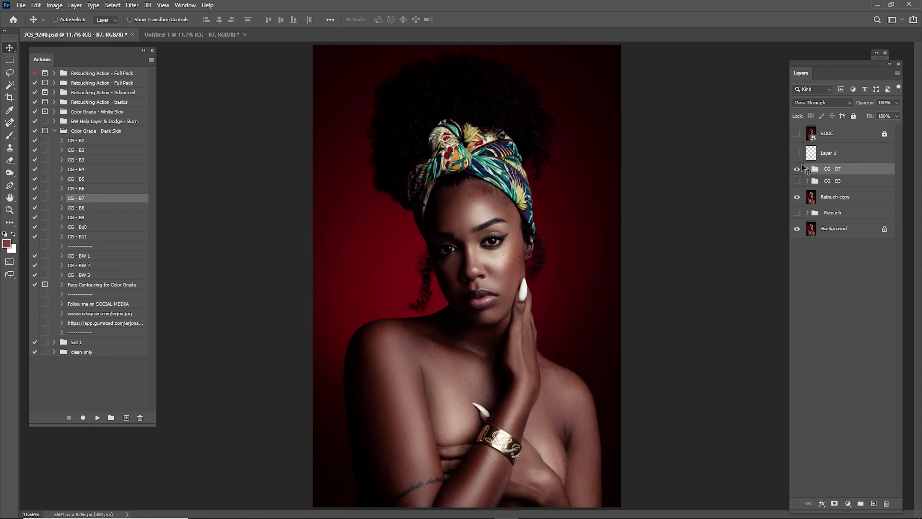
pyautogui.click(796, 169)
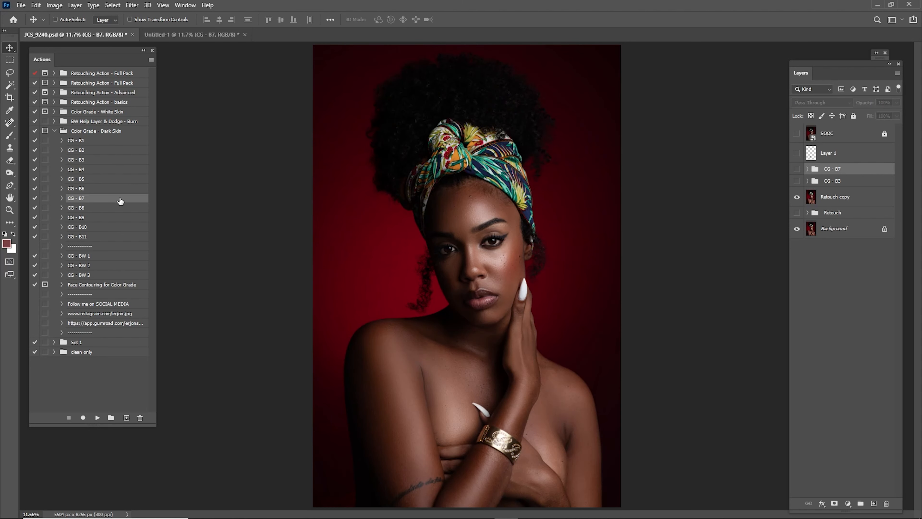
# - Delete the CG - B7 group from JCS_9240.psd and from Untitled-1
pyautogui.press('Delete')
pyautogui.click(89, 209)
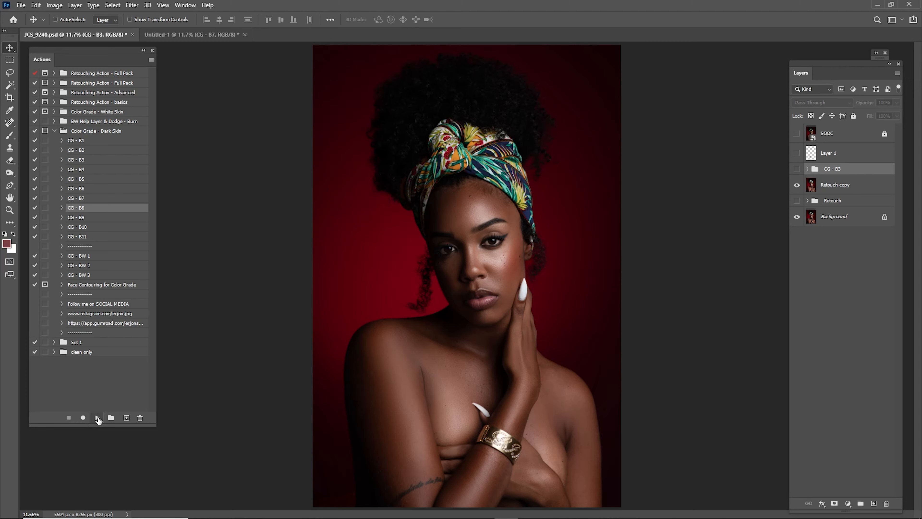
pyautogui.click(187, 36)
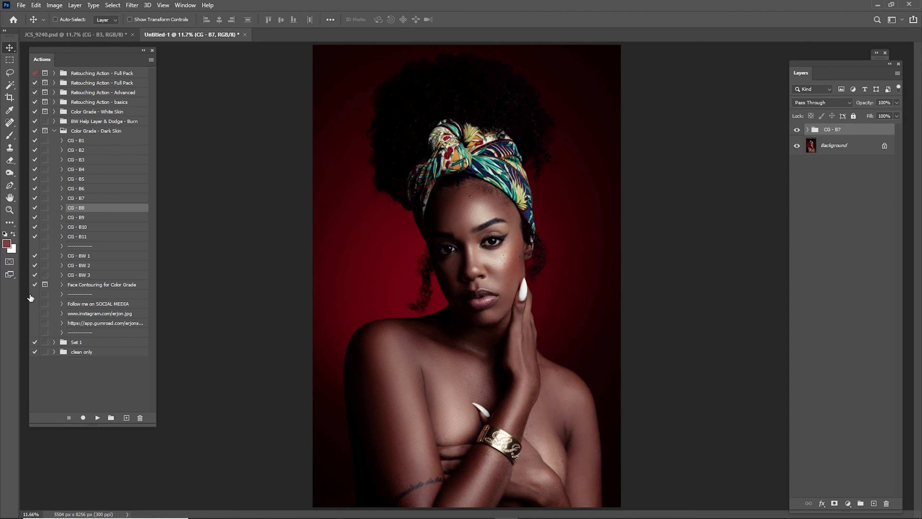
pyautogui.press('Delete')
# - Try the CG - B9 and CG - B10 color grade actions in Untitled-1, deleting each resulting group
pyautogui.click(84, 217)
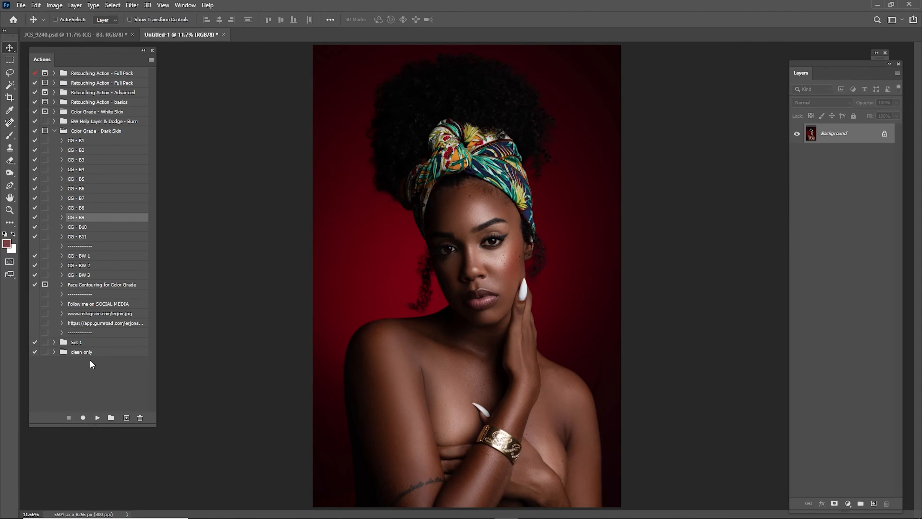
pyautogui.click(97, 418)
pyautogui.press('Delete')
pyautogui.click(85, 228)
pyautogui.click(97, 417)
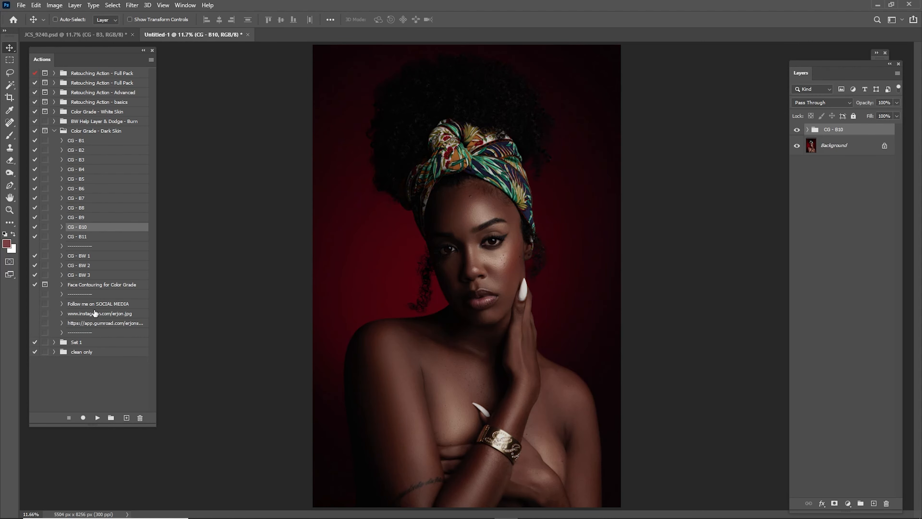
pyautogui.press('Delete')
# - Try the CG - B11 color grade action in Untitled-1 and delete its group
pyautogui.click(95, 236)
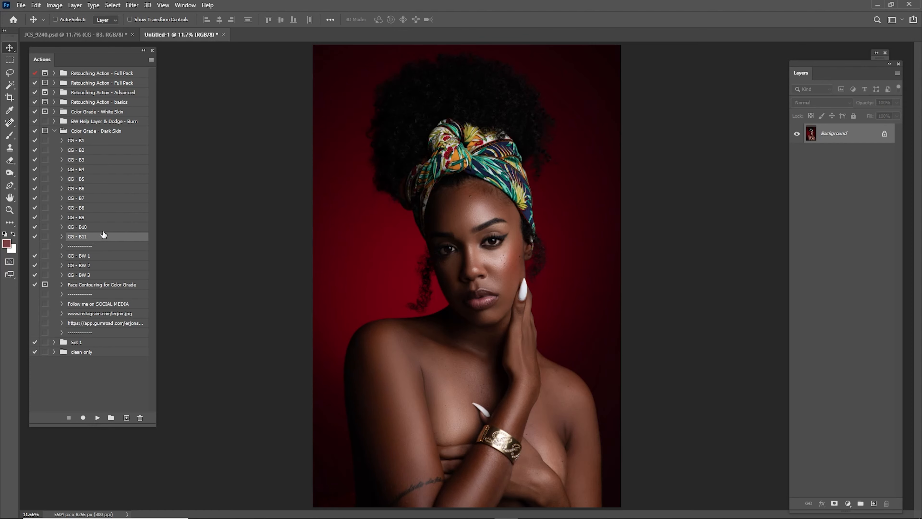
pyautogui.click(101, 416)
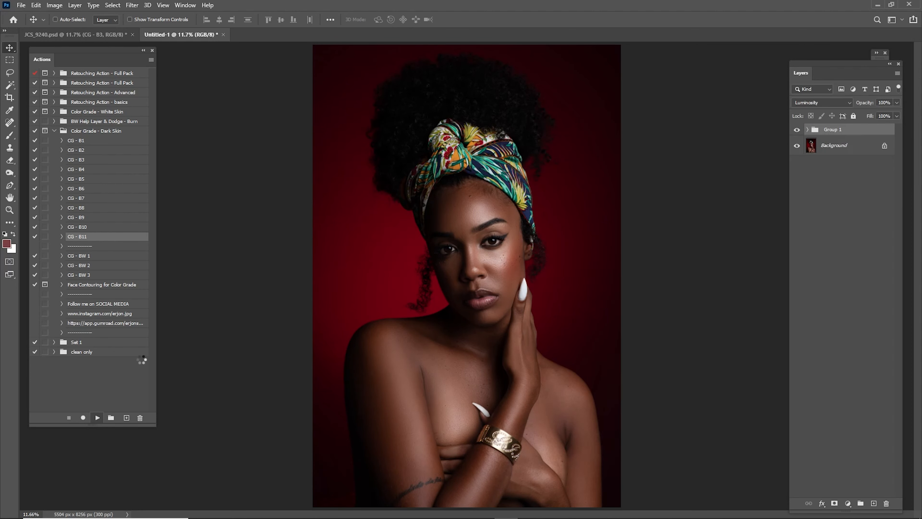
pyautogui.click(834, 133)
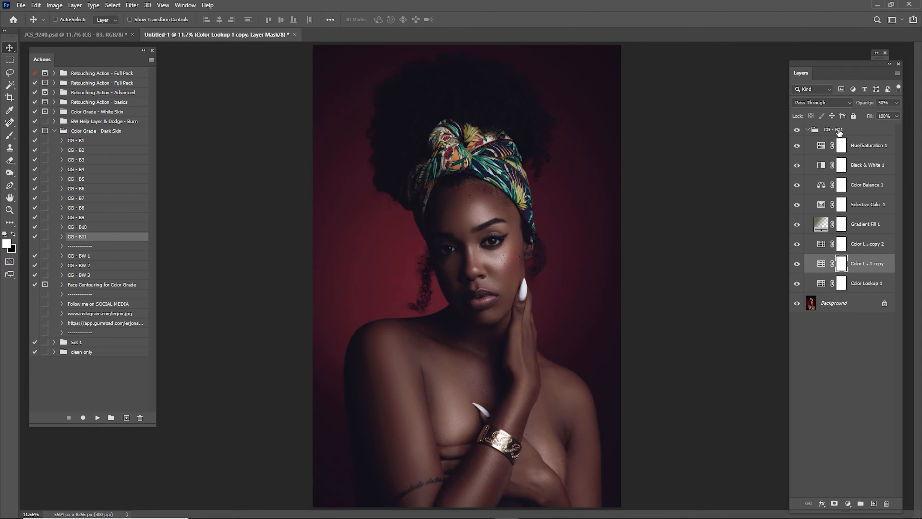
pyautogui.press('Delete')
# - Return to JCS_9240.psd, undo the deletion of the CG - B7 group, and duplicate the Retouch copy layer
pyautogui.click(118, 34)
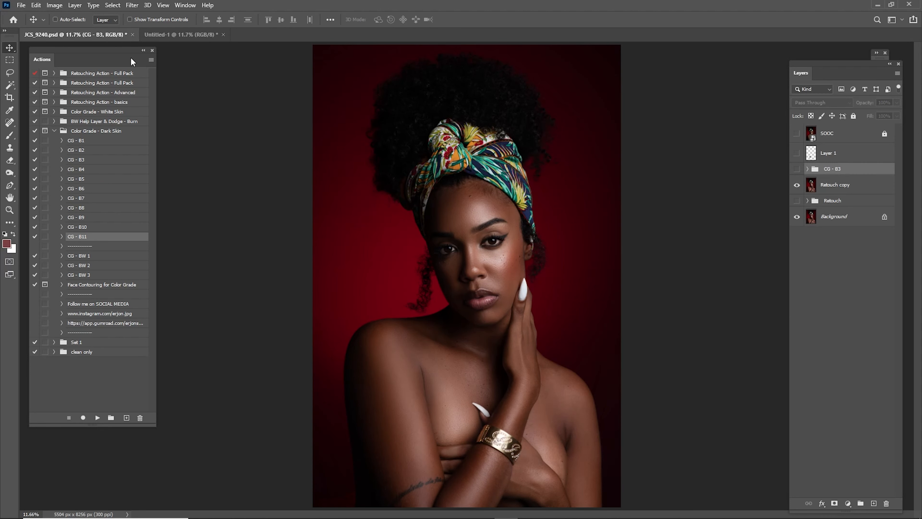
pyautogui.click(146, 51)
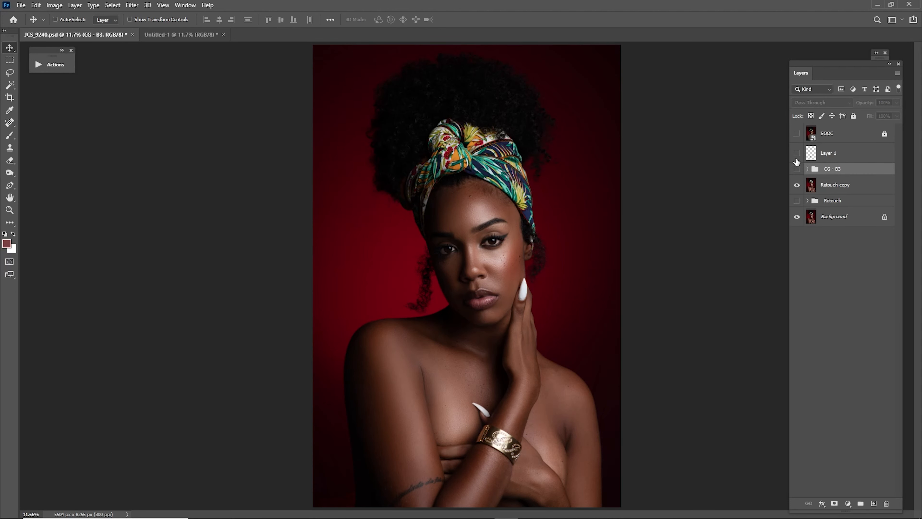
pyautogui.hotkey('ctrl', 'z')
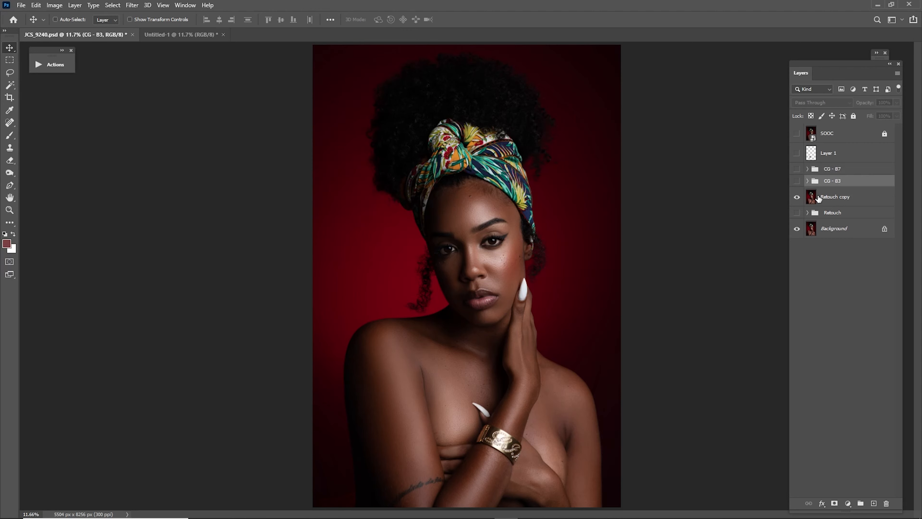
pyautogui.click(826, 198)
pyautogui.moveTo(833, 199)
pyautogui.mouseDown()
pyautogui.moveTo(846, 468)
pyautogui.moveTo(873, 503)
pyautogui.mouseUp()
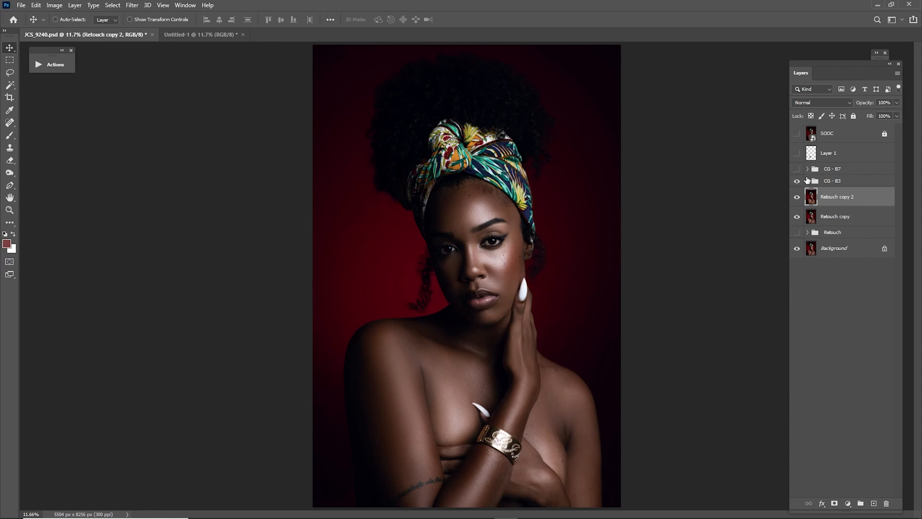
# - Hide the CG - B3 group and move it above CG - B7, then make the CG - B7 group visible
pyautogui.click(797, 180)
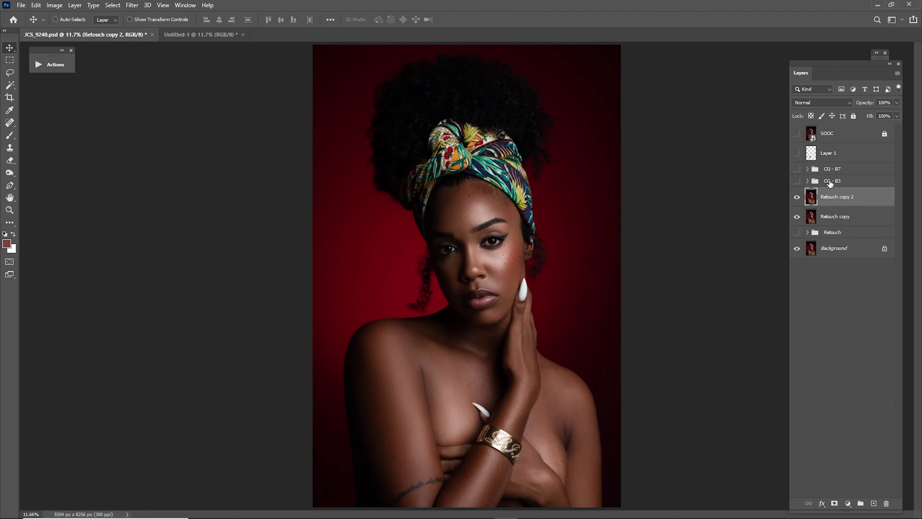
pyautogui.moveTo(830, 184); pyautogui.dragTo(828, 166)
pyautogui.click(797, 181)
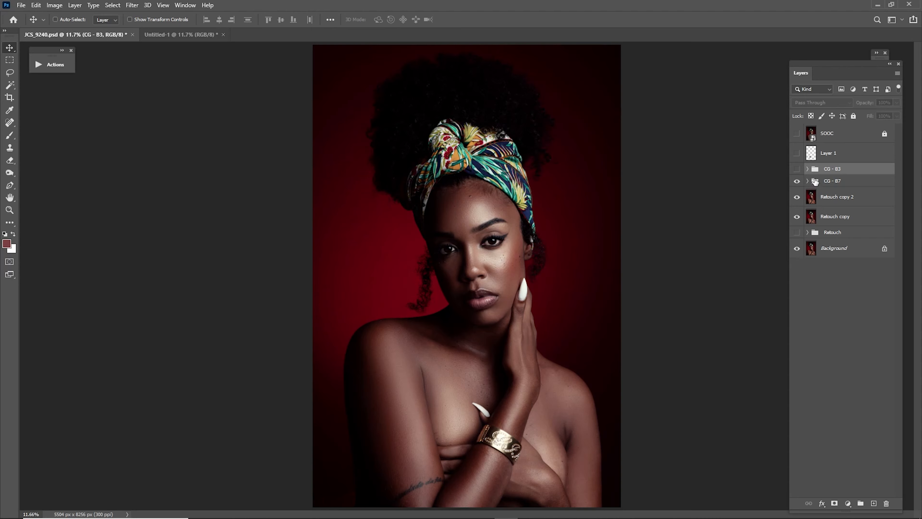
# - In the CG - B7 group, hide every adjustment layer except Color Lookup 1, and set Color Lookup 1's opacity to 10%
pyautogui.click(807, 181)
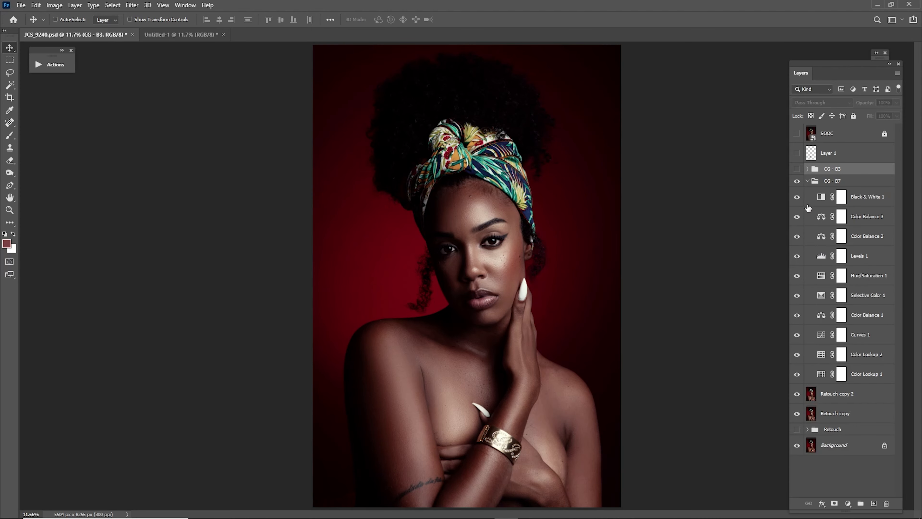
pyautogui.click(796, 355)
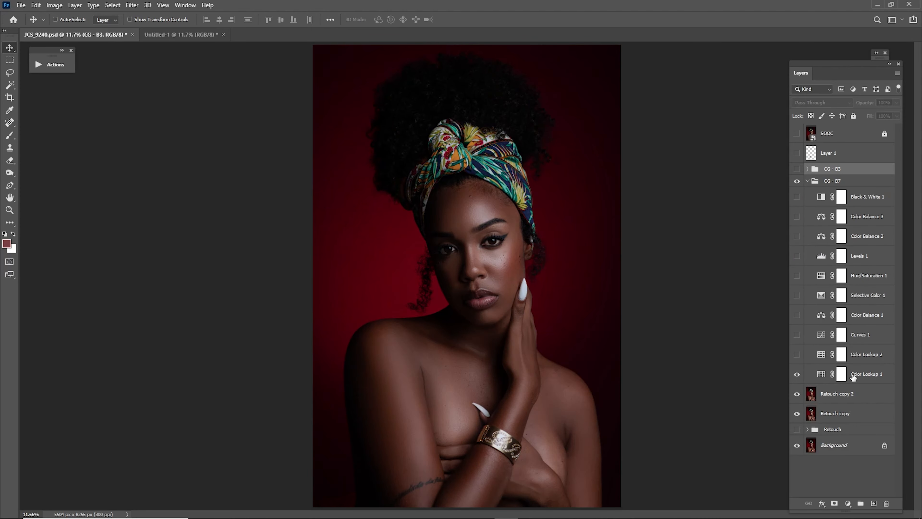
pyautogui.click(842, 374)
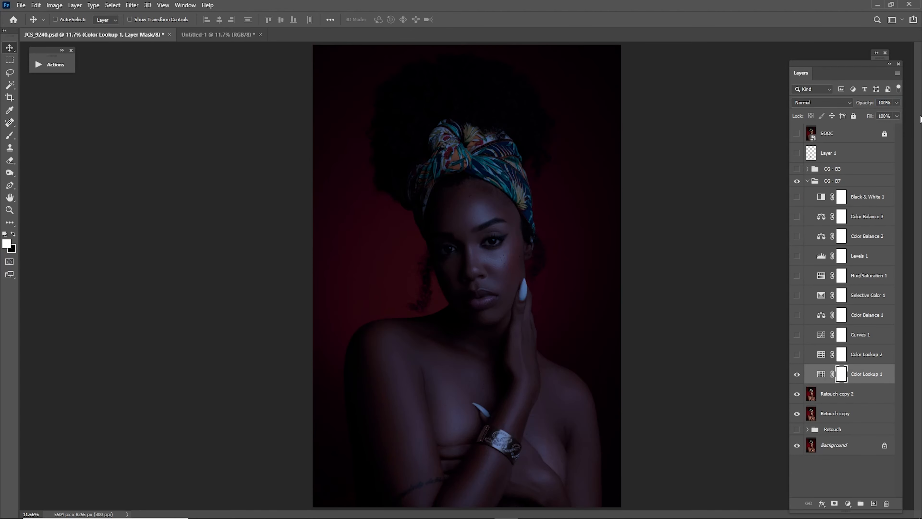
pyautogui.press('2')
pyautogui.press('5')
pyautogui.click(795, 375)
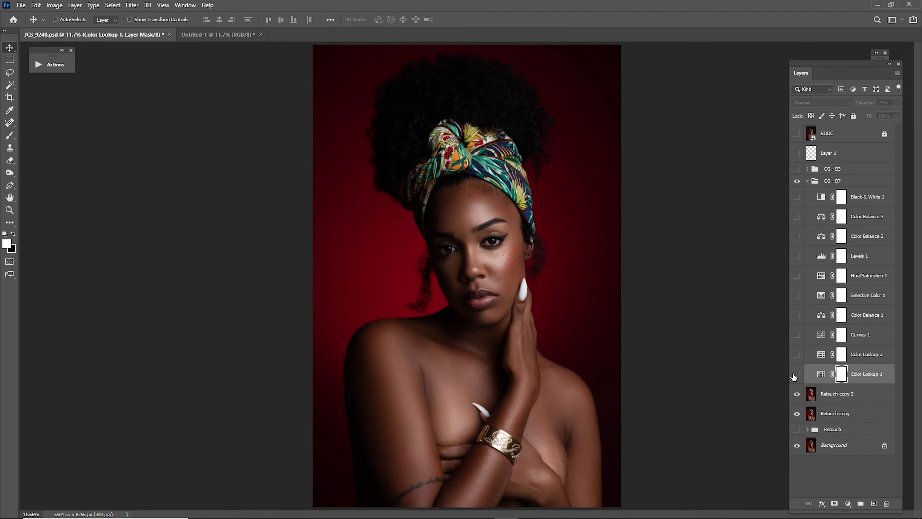
pyautogui.click(795, 375)
pyautogui.press('1')
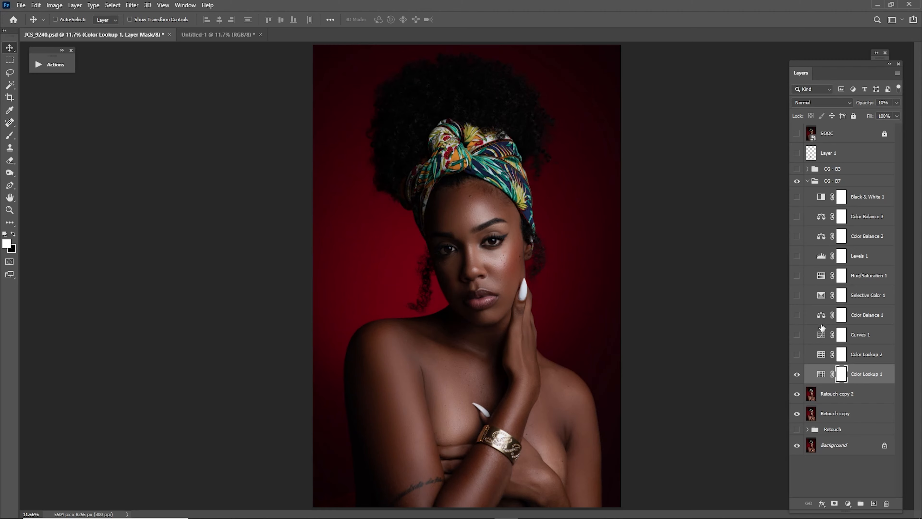
# - Show the Color Lookup 2 layer in CG - B7 and set its opacity to 20%
pyautogui.click(797, 354)
pyautogui.click(832, 355)
pyautogui.click(873, 354)
pyautogui.press('2')
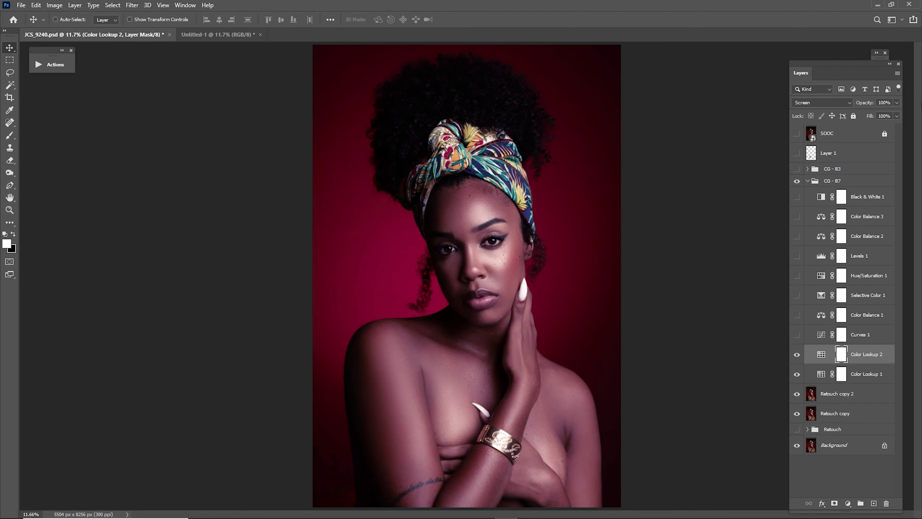
# - Show the Curves 1 layer in CG - B7 and set its opacity to 30%
pyautogui.click(806, 337)
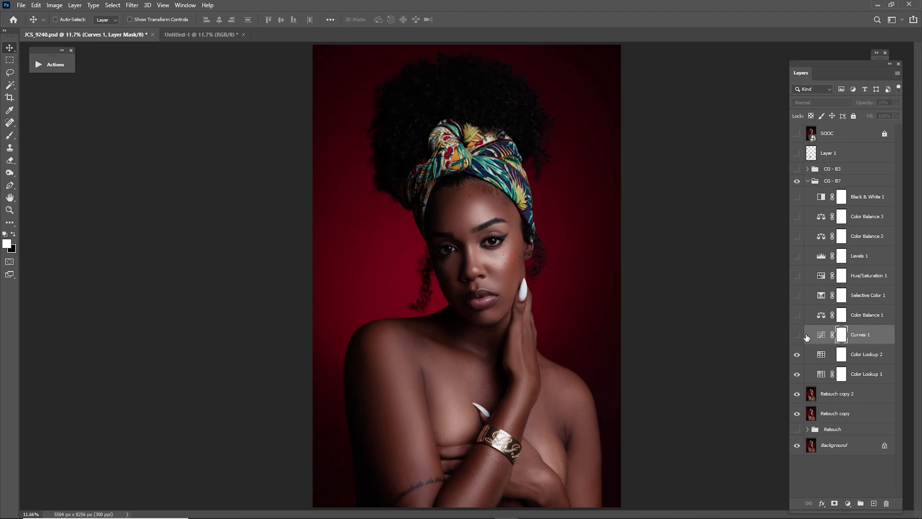
pyautogui.click(796, 337)
pyautogui.press('0')
pyautogui.press('3')
# - Show the Color Balance 1 layer in CG - B7, compare it on and off, and set its opacity to 60%
pyautogui.click(796, 315)
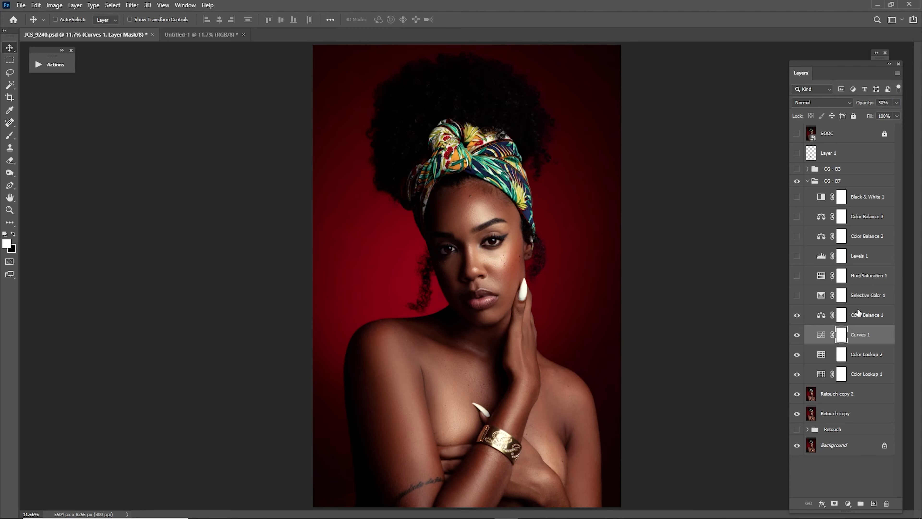
pyautogui.click(859, 315)
pyautogui.click(795, 316)
pyautogui.click(796, 316)
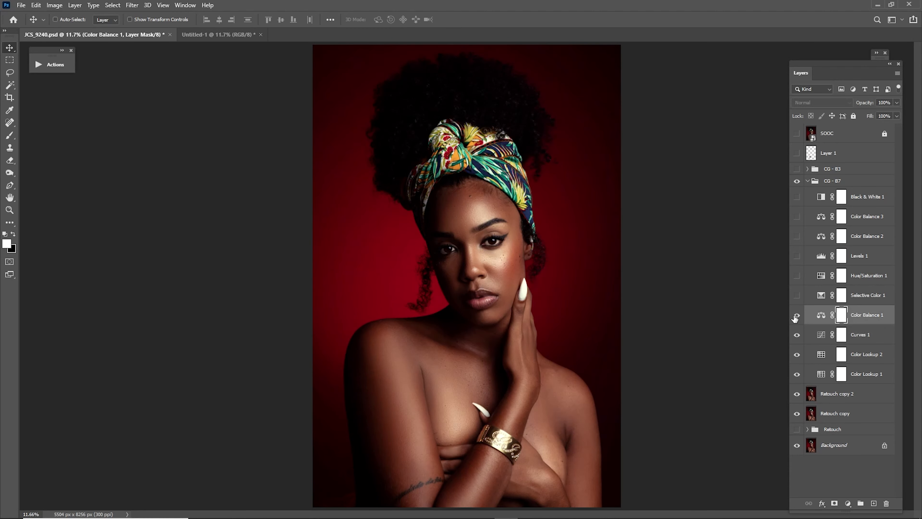
pyautogui.click(796, 316)
pyautogui.click(796, 316)
pyautogui.press('6')
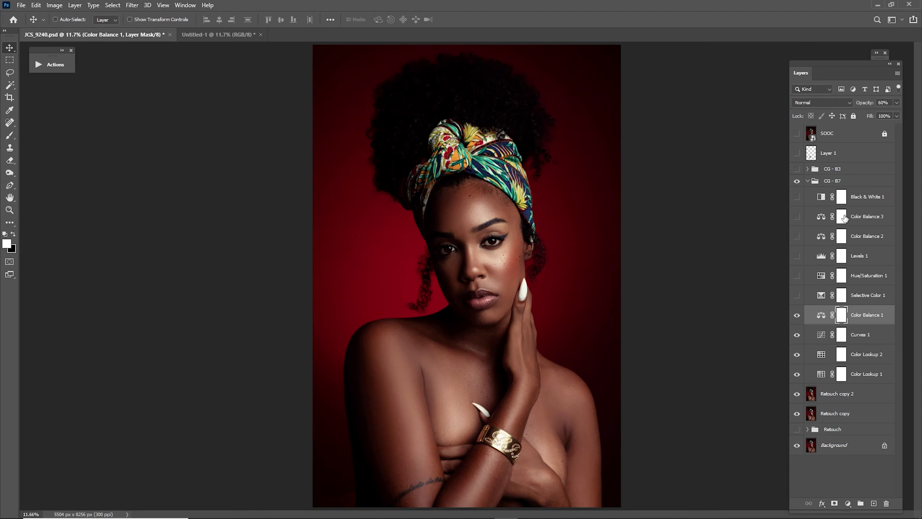
# - Show the Selective Color 1 and Hue/Saturation 1 layers in CG - B7, and briefly preview Hue/Saturation 1 at 100% opacity
pyautogui.click(797, 296)
pyautogui.click(832, 297)
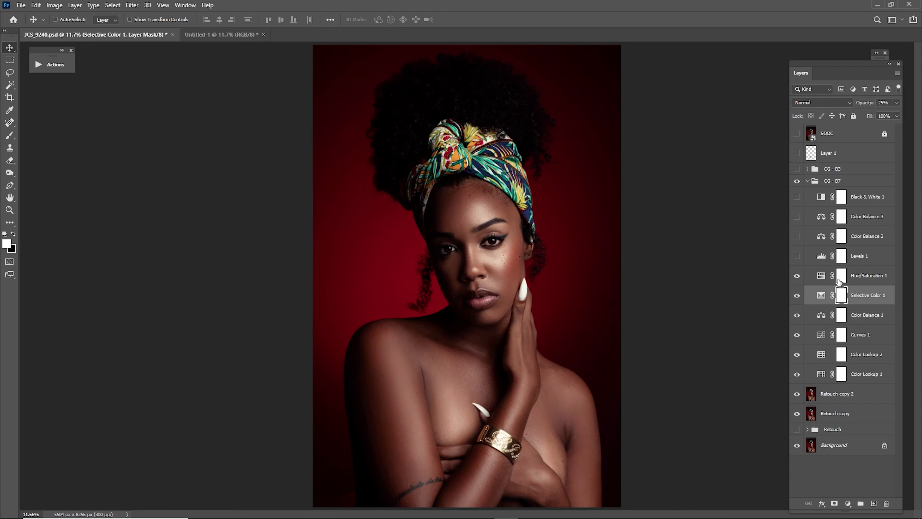
pyautogui.click(841, 280)
pyautogui.click(797, 276)
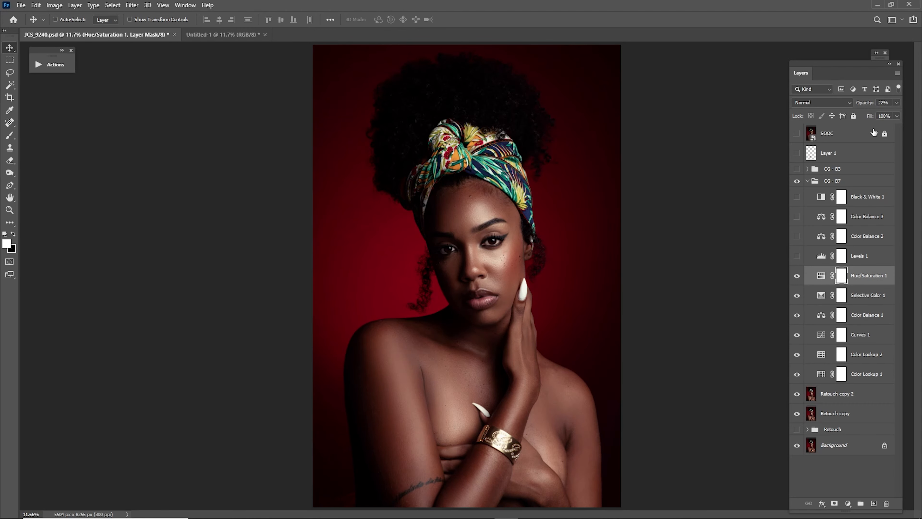
pyautogui.moveTo(866, 103); pyautogui.dragTo(920, 104)
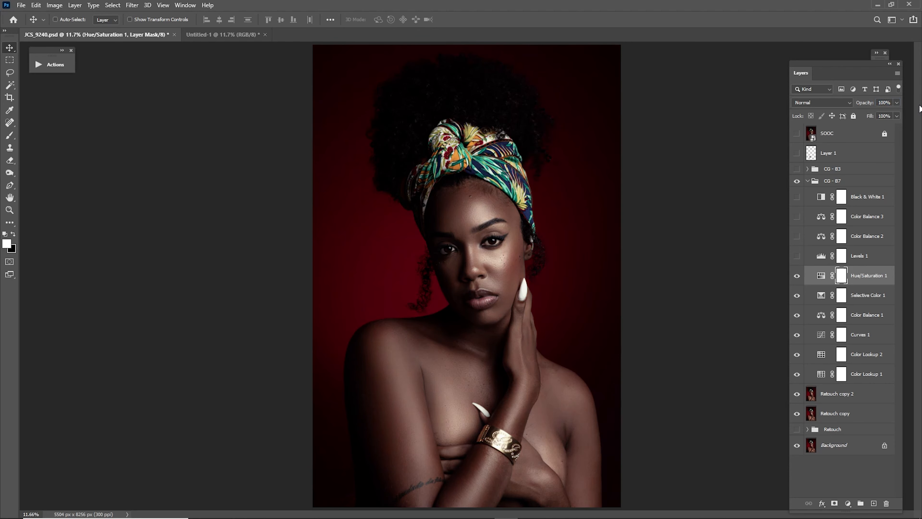
pyautogui.hotkey('ctrl', 'z')
# - Show the Levels 1 layer in CG - B7, preview it at 100% opacity, and set its opacity to 20%
pyautogui.click(797, 259)
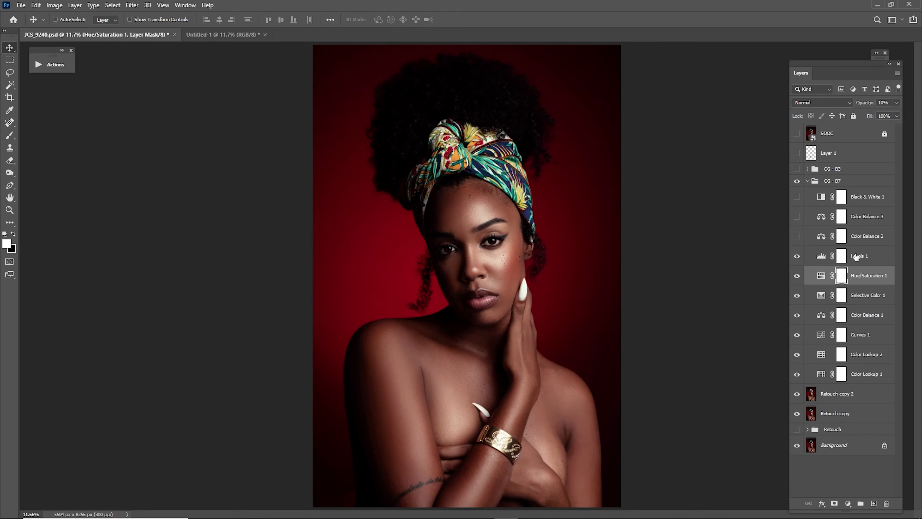
pyautogui.click(856, 257)
pyautogui.moveTo(866, 103); pyautogui.dragTo(919, 103)
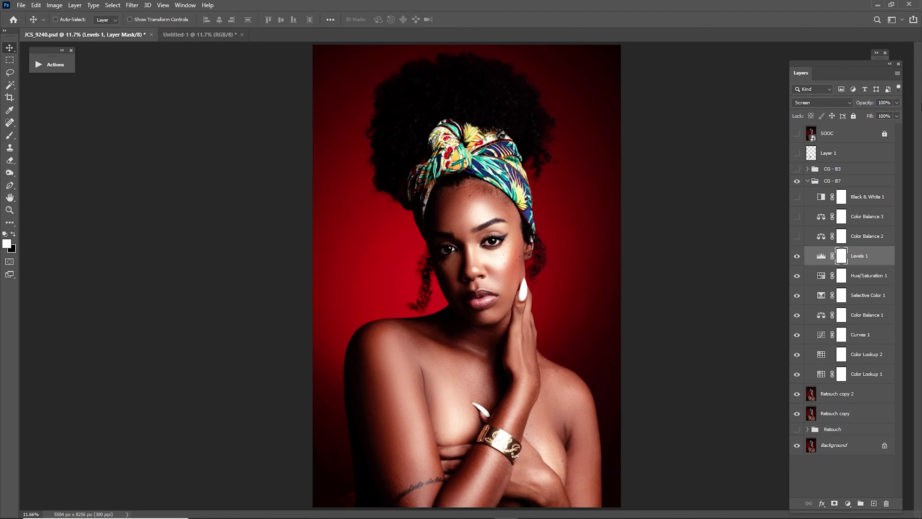
pyautogui.write('20')
pyautogui.press('Return')
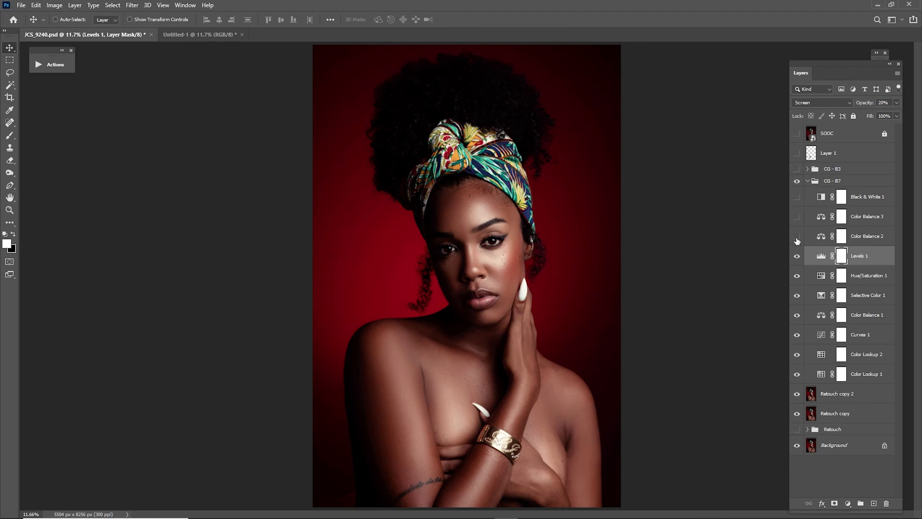
# - Show the Color Balance 2 and Color Balance 3 layers in CG - B7, previewing each at 100% opacity
pyautogui.click(796, 237)
pyautogui.click(852, 237)
pyautogui.moveTo(864, 104); pyautogui.dragTo(921, 103)
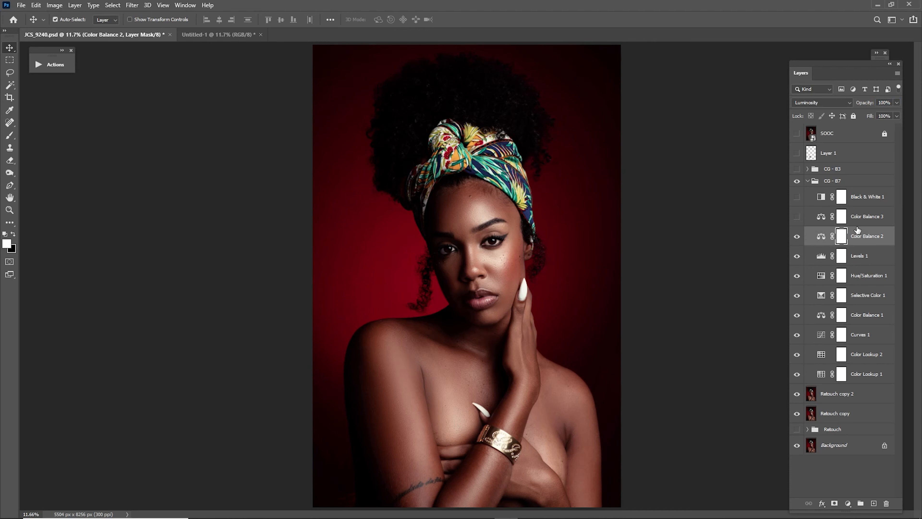
pyautogui.hotkey('ctrl', 'z')
pyautogui.click(797, 216)
pyautogui.click(817, 216)
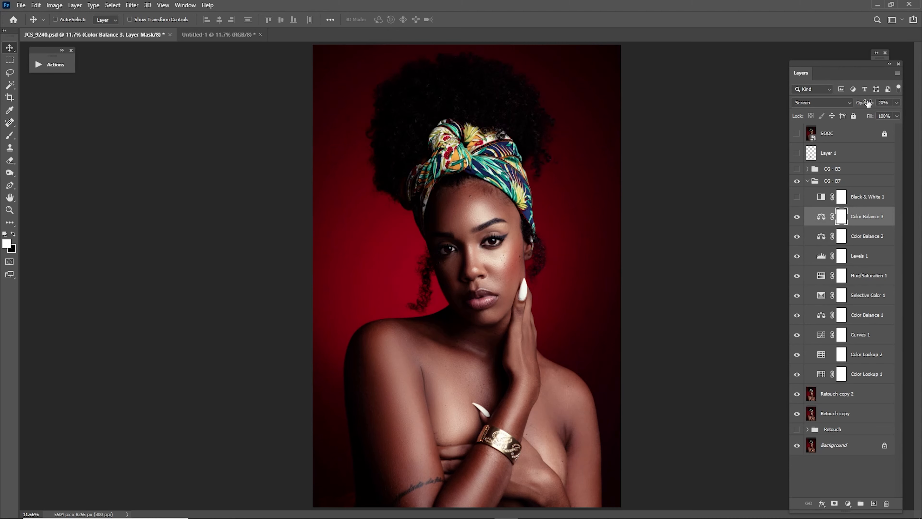
pyautogui.moveTo(873, 103); pyautogui.dragTo(921, 103)
# - Show the Black & White 1 layer, briefly preview it at 100% opacity, and collapse the CG - B7 group
pyautogui.click(797, 197)
pyautogui.click(821, 197)
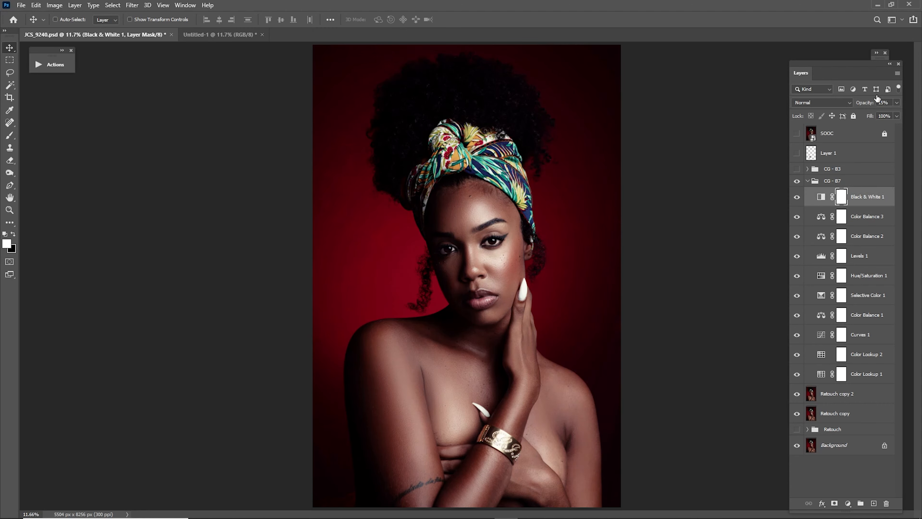
pyautogui.moveTo(867, 104); pyautogui.dragTo(921, 105)
pyautogui.hotkey('ctrl', 'z')
pyautogui.click(807, 182)
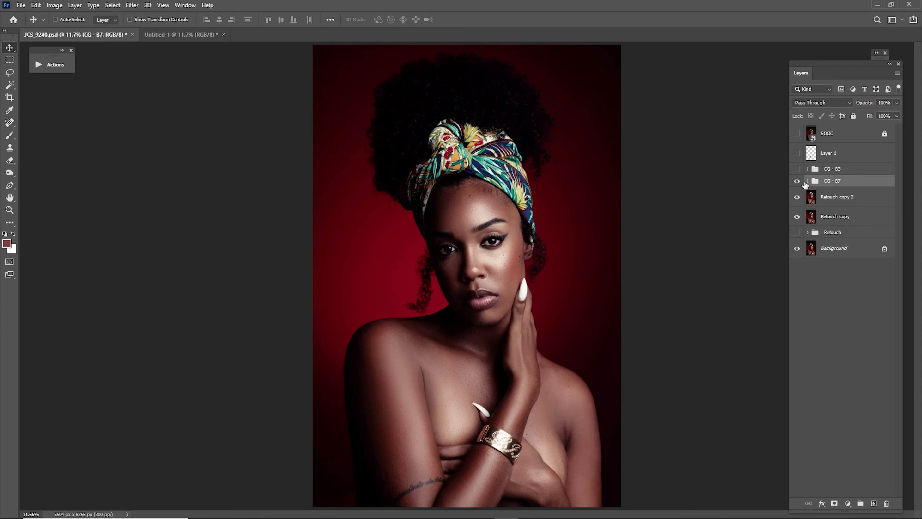
# - Compare the portrait with the CG - B7 group on and off, both in full view and close up on the face
pyautogui.click(797, 181)
pyautogui.click(797, 181)
pyautogui.click(797, 181)
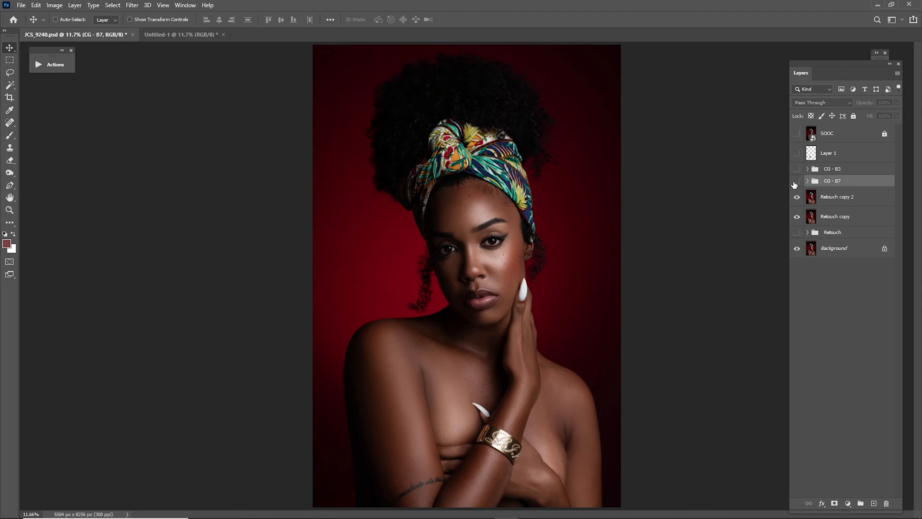
pyautogui.click(797, 181)
pyautogui.press('z')
pyautogui.moveTo(480, 263); pyautogui.dragTo(575, 278)
pyautogui.click(796, 182)
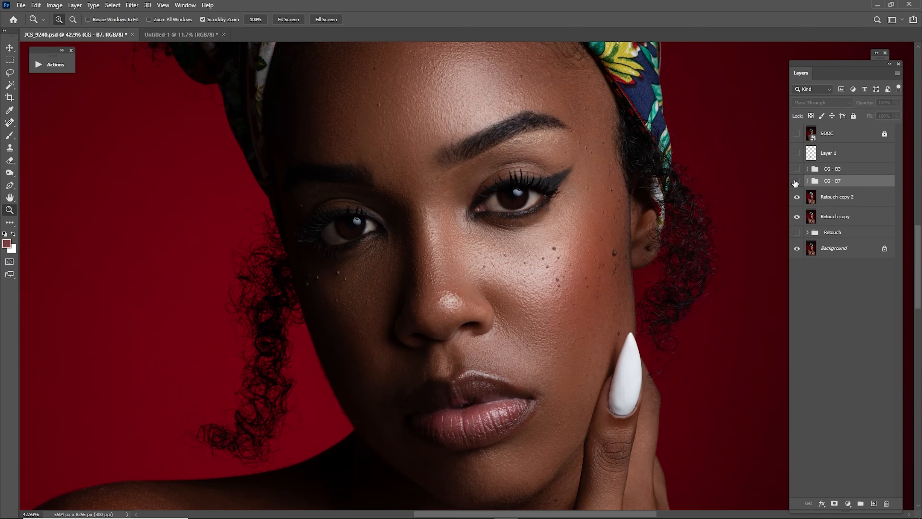
pyautogui.click(796, 182)
pyautogui.hotkey('ctrl', '0')
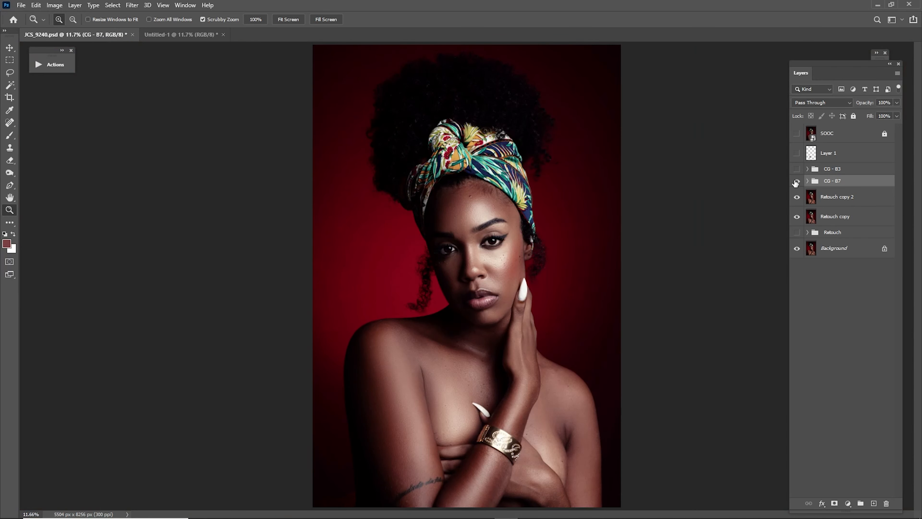
# - Show the CG - B3 group and, with its other adjustment layers hidden, turn on only its Hue/Saturation 1 layer
pyautogui.click(796, 169)
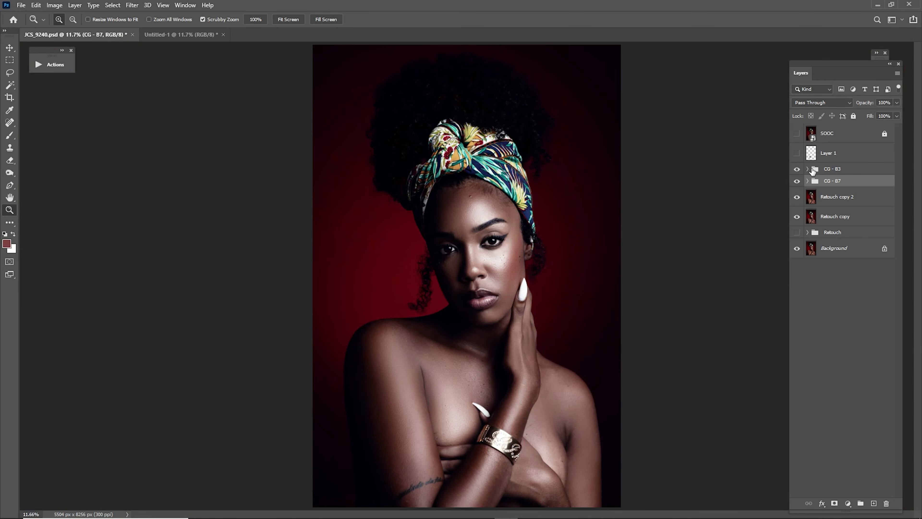
pyautogui.click(807, 169)
pyautogui.click(796, 283)
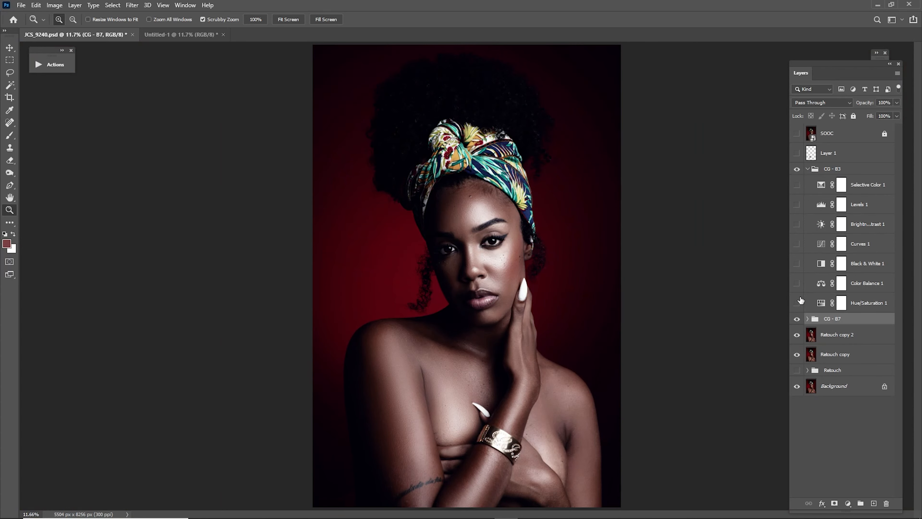
pyautogui.click(847, 300)
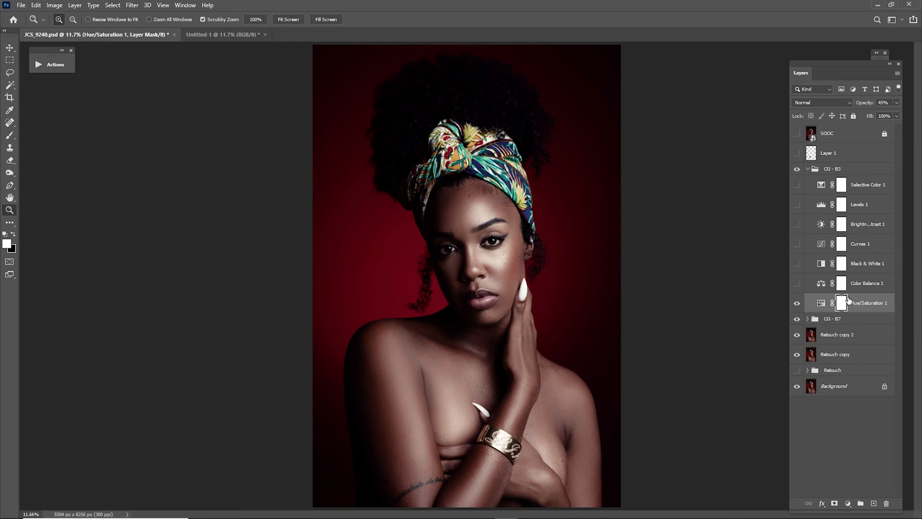
# - Turn on the remaining CG - B3 layers one by one, from Color Balance 1 up to Selective Color 1, and check Selective Color 1's effect
pyautogui.moveTo(800, 285); pyautogui.dragTo(799, 269)
pyautogui.click(808, 264)
pyautogui.click(798, 244)
pyautogui.click(841, 244)
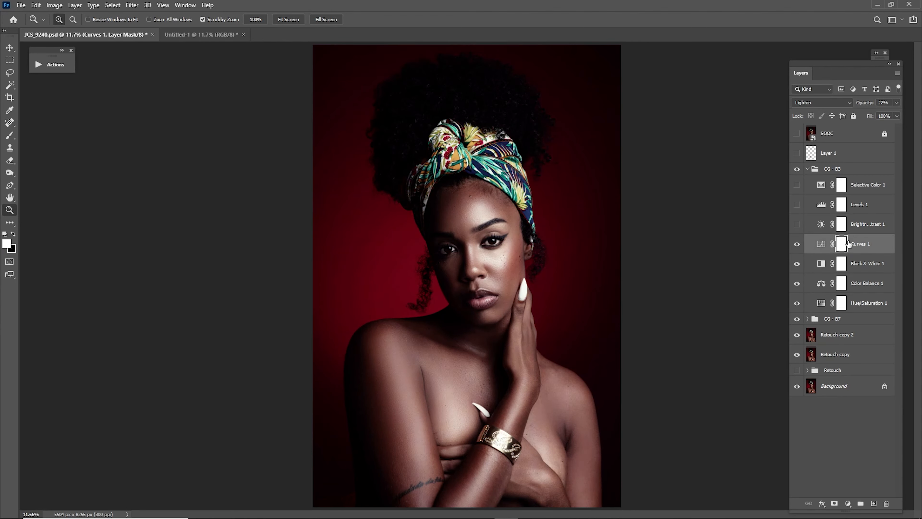
pyautogui.click(797, 224)
pyautogui.click(797, 203)
pyautogui.click(797, 184)
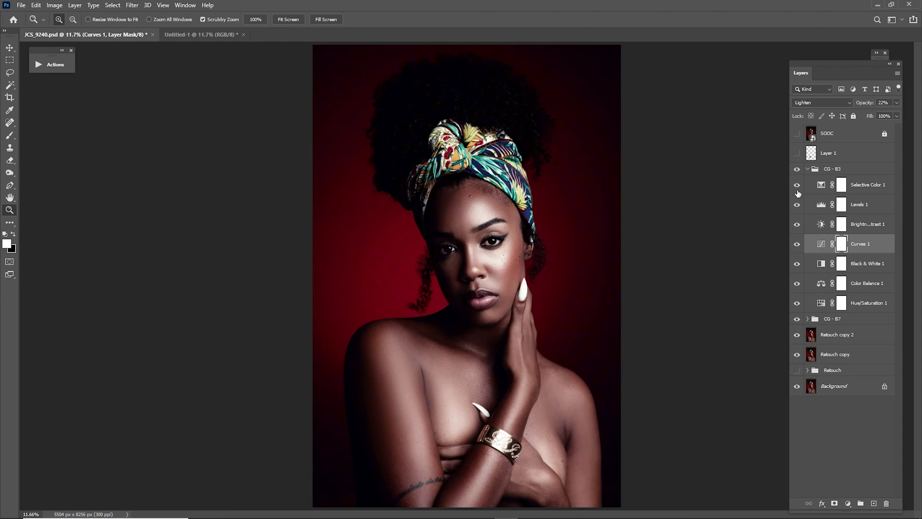
pyautogui.click(866, 181)
pyautogui.click(798, 185)
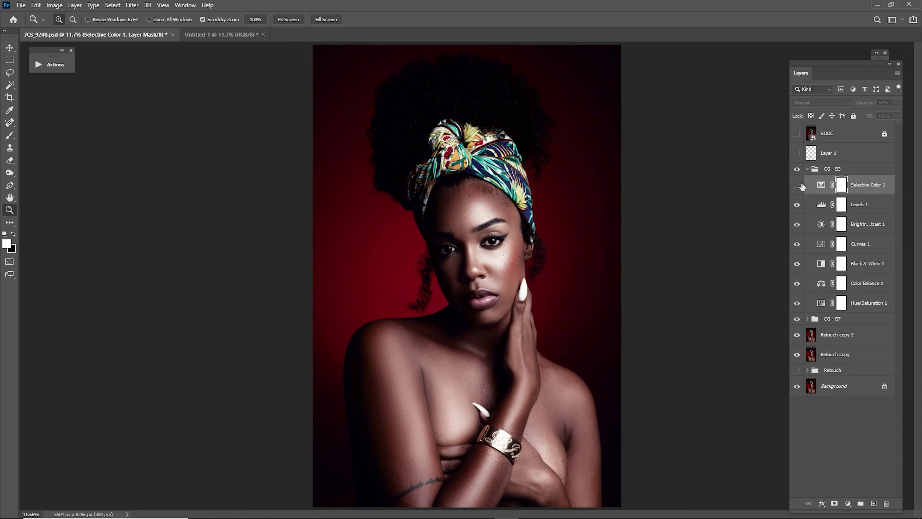
# - Collapse the CG - B3 group, compare it on and off, and set the group's opacity to 25%
pyautogui.click(807, 169)
pyautogui.click(797, 169)
pyautogui.click(796, 169)
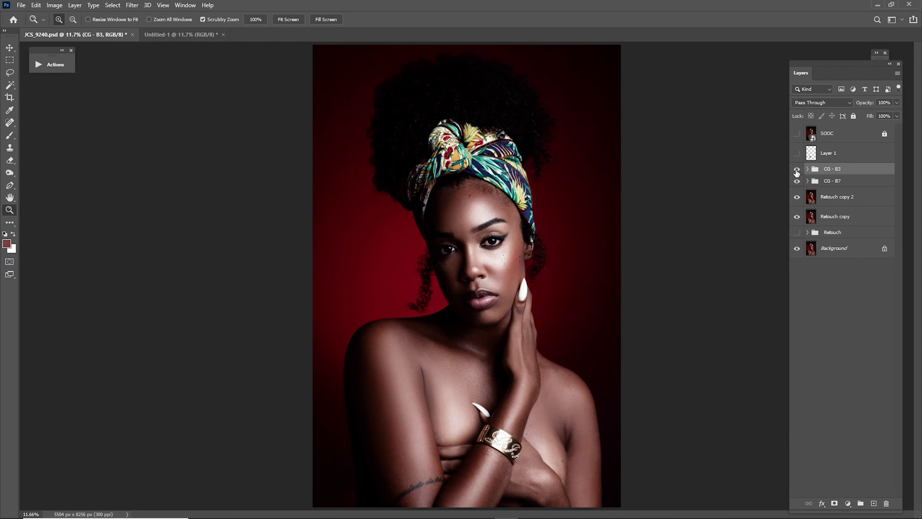
pyautogui.click(888, 102)
pyautogui.write('25')
pyautogui.press('Return')
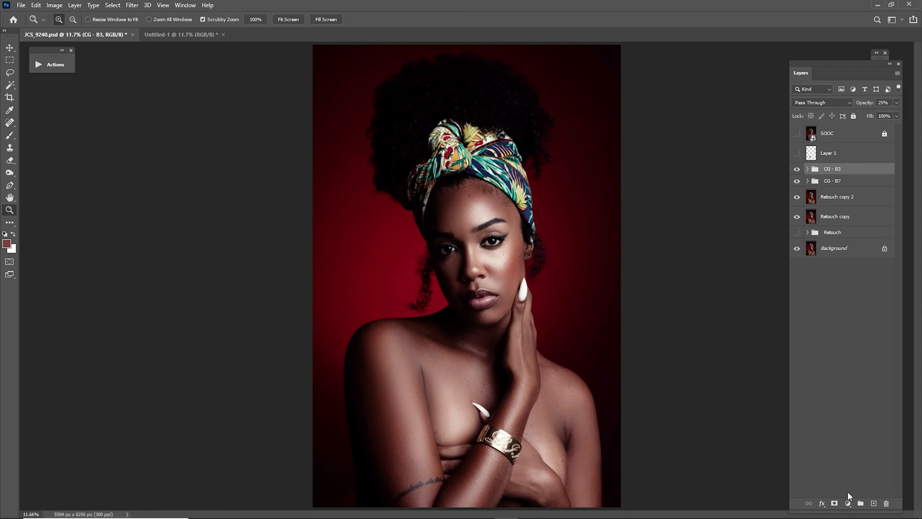
# - Add a Color Balance adjustment layer above CG - B3 with Highlights at Cyan/Red +14 and Yellow/Blue -27
pyautogui.click(848, 503)
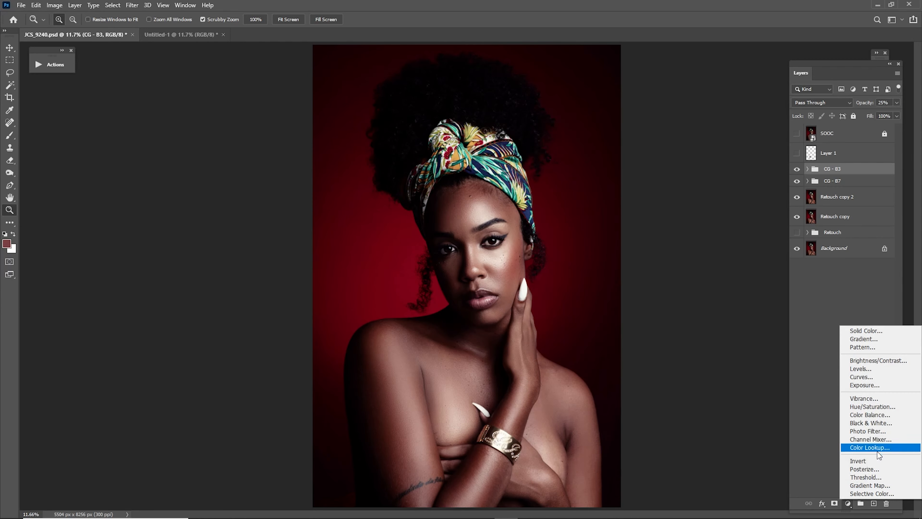
pyautogui.click(891, 417)
pyautogui.click(555, 106)
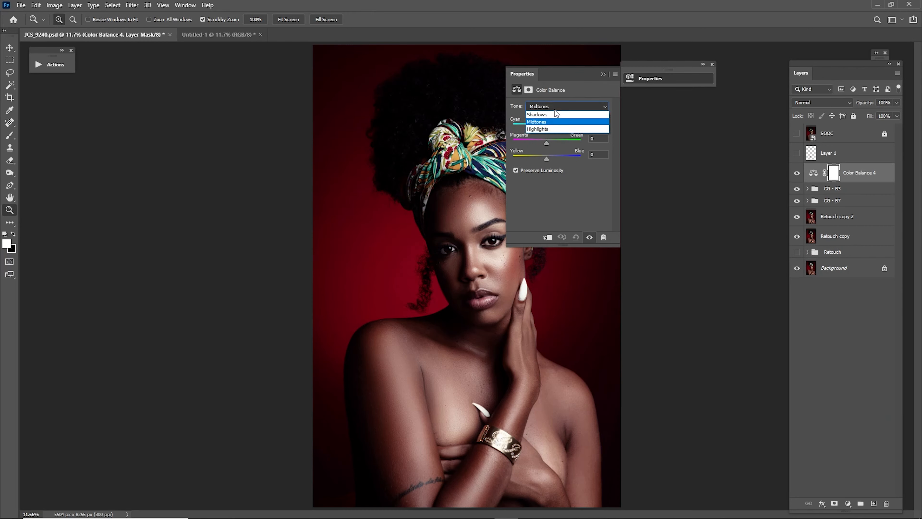
pyautogui.click(546, 128)
pyautogui.moveTo(546, 127); pyautogui.dragTo(551, 127)
pyautogui.moveTo(546, 158); pyautogui.dragTo(534, 161)
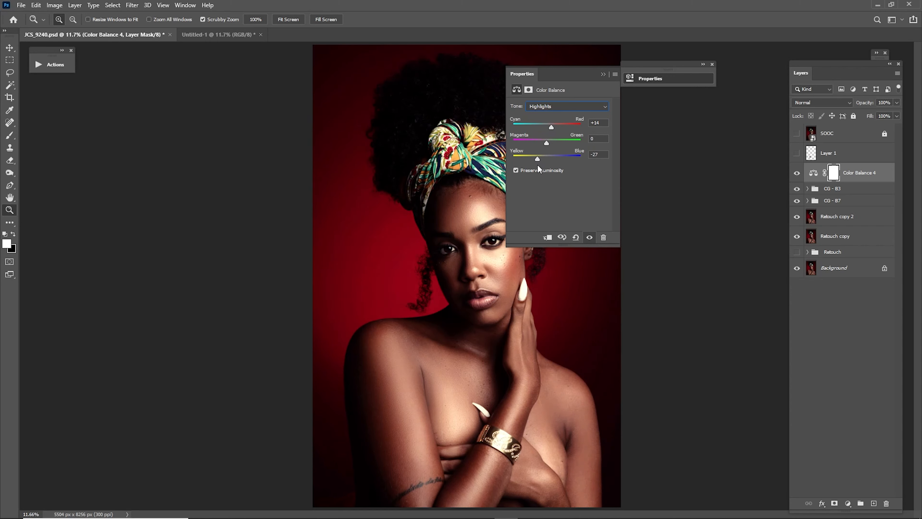
pyautogui.click(603, 74)
# - Compare the Color Balance 4 layer on and off and set its opacity to 22%
pyautogui.click(798, 174)
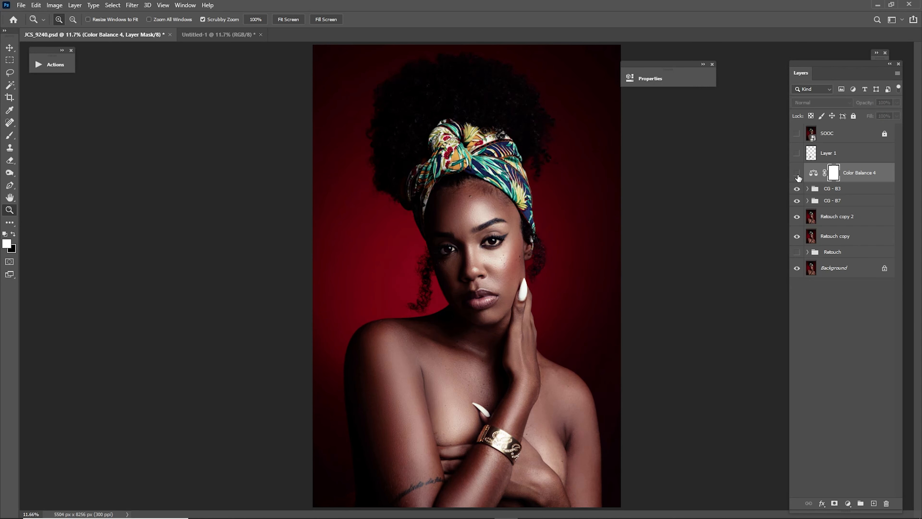
pyautogui.click(797, 174)
pyautogui.click(890, 103)
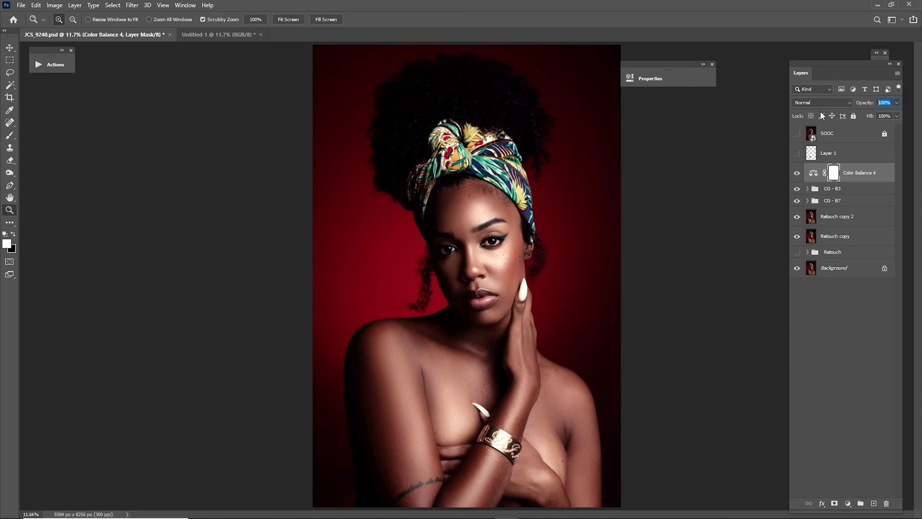
pyautogui.write('22')
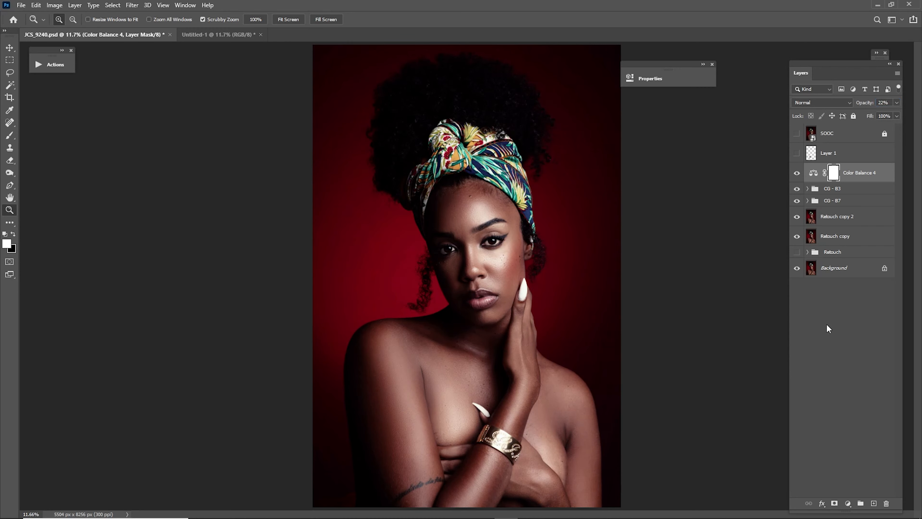
# - Add a Selective Color adjustment layer above Color Balance 4 and set Cyan to -17% for the Reds
pyautogui.click(848, 503)
pyautogui.click(855, 501)
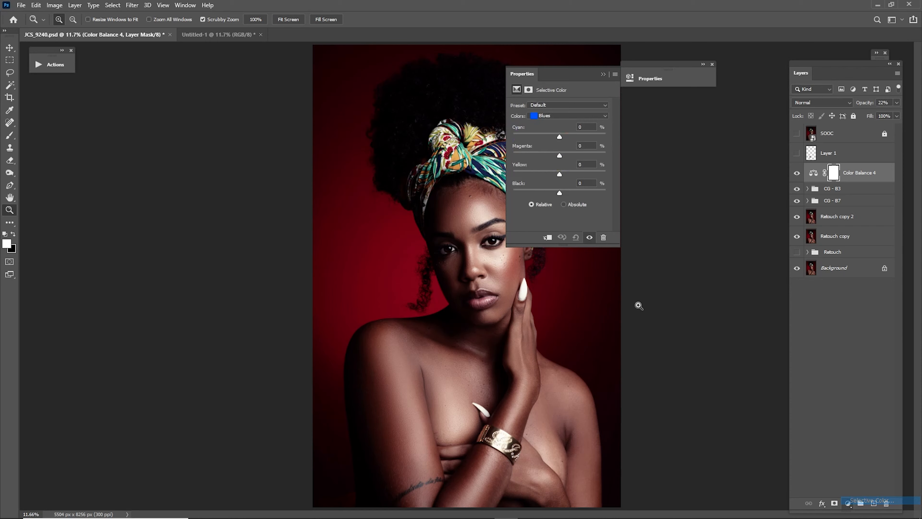
pyautogui.click(556, 117)
pyautogui.click(555, 126)
pyautogui.moveTo(560, 136)
pyautogui.mouseDown()
pyautogui.moveTo(543, 137)
pyautogui.moveTo(552, 142)
pyautogui.mouseUp()
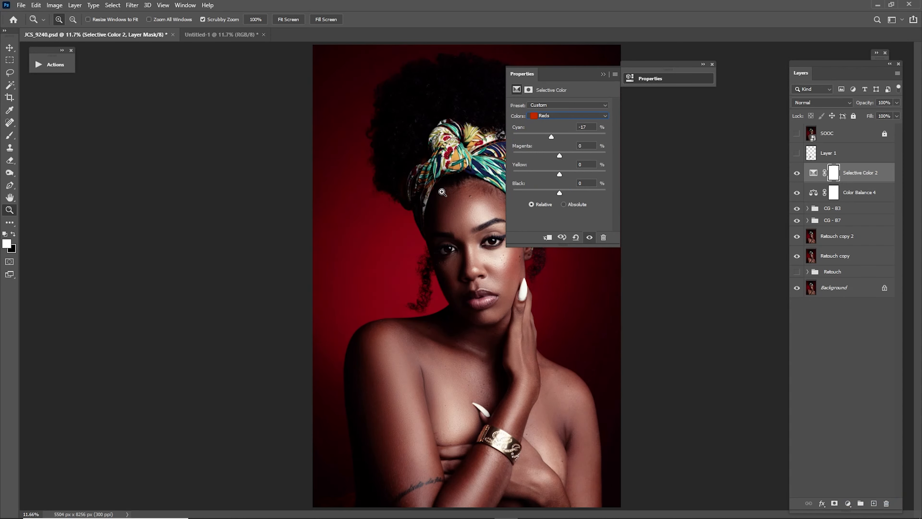
pyautogui.click(603, 75)
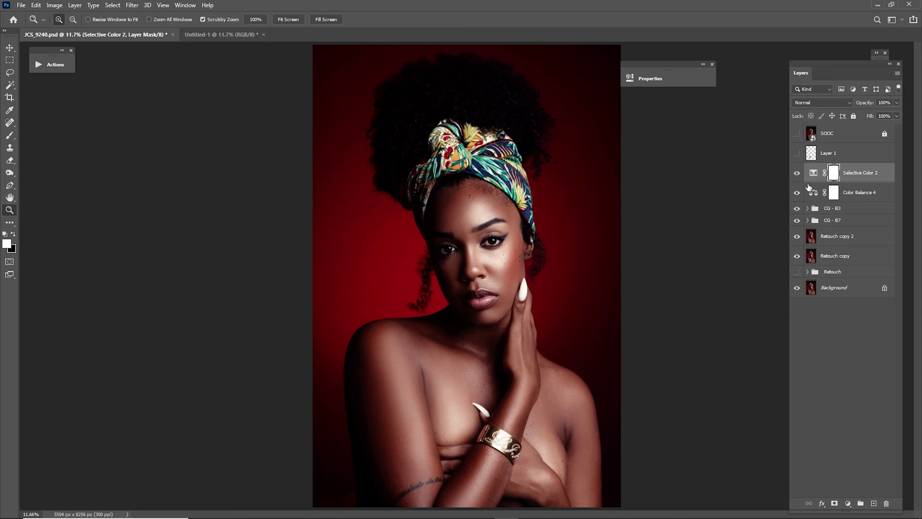
# - Paint black with a large soft brush over the woman's hair, face and body on the Selective Color 2 mask
pyautogui.press('x')
pyautogui.press('b')
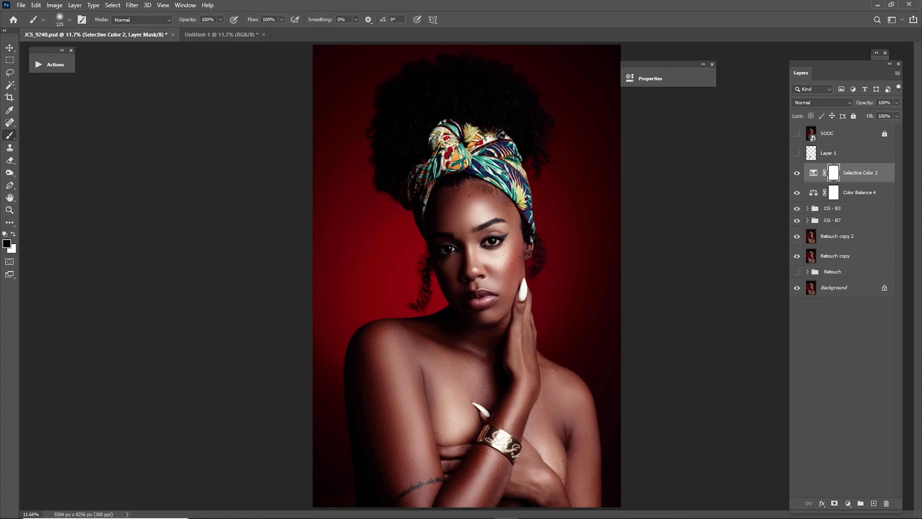
pyautogui.press(']')
pyautogui.moveTo(476, 190)
pyautogui.mouseDown()
pyautogui.moveTo(494, 264)
pyautogui.moveTo(498, 218)
pyautogui.moveTo(487, 181)
pyautogui.moveTo(471, 196)
pyautogui.moveTo(475, 334)
pyautogui.mouseUp()
pyautogui.moveTo(434, 365)
pyautogui.mouseDown()
pyautogui.moveTo(380, 406)
pyautogui.moveTo(397, 458)
pyautogui.moveTo(426, 487)
pyautogui.moveTo(466, 469)
pyautogui.moveTo(479, 487)
pyautogui.mouseUp()
pyautogui.press(']')
pyautogui.press('[')
pyautogui.press('[')
pyautogui.moveTo(463, 219)
pyautogui.mouseDown()
pyautogui.moveTo(448, 232)
pyautogui.moveTo(451, 251)
pyautogui.mouseUp()
pyautogui.press('[')
pyautogui.press(']')
pyautogui.press('[')
# - Compare the Selective Color 2 layer on and off and set its opacity to 62%
pyautogui.click(796, 173)
pyautogui.click(797, 174)
pyautogui.click(799, 176)
pyautogui.click(800, 175)
pyautogui.click(838, 237)
pyautogui.click(853, 174)
# - Run the Face Contouring for Color Grade action from the Color Grade - Dark Skin set and dismiss its message
pyautogui.click(52, 66)
pyautogui.click(137, 285)
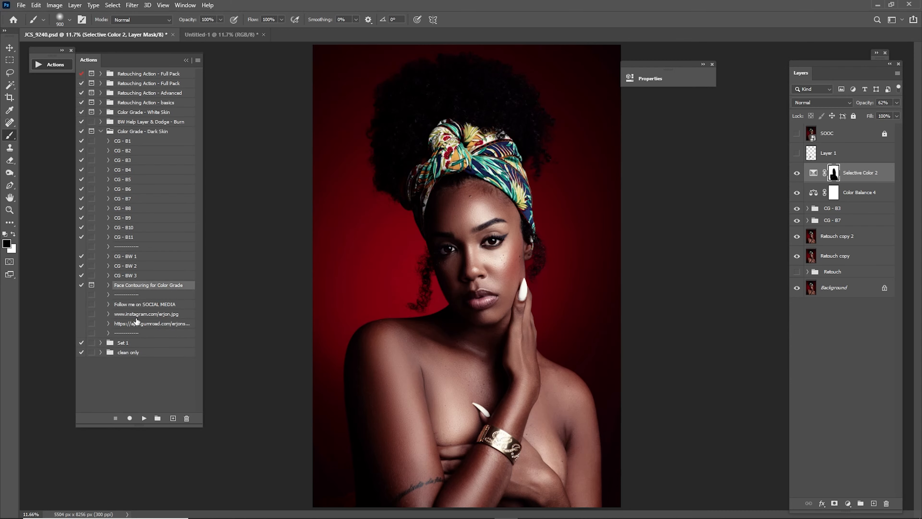
pyautogui.click(142, 418)
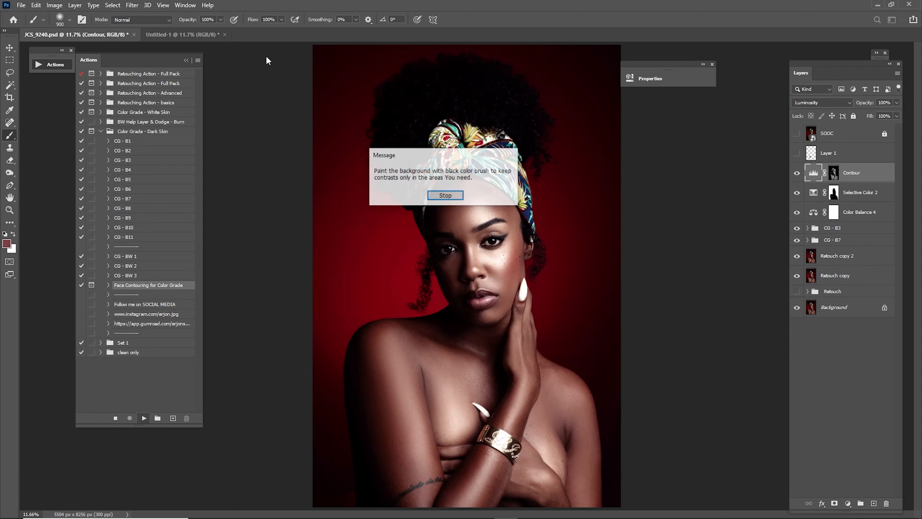
pyautogui.press('Return')
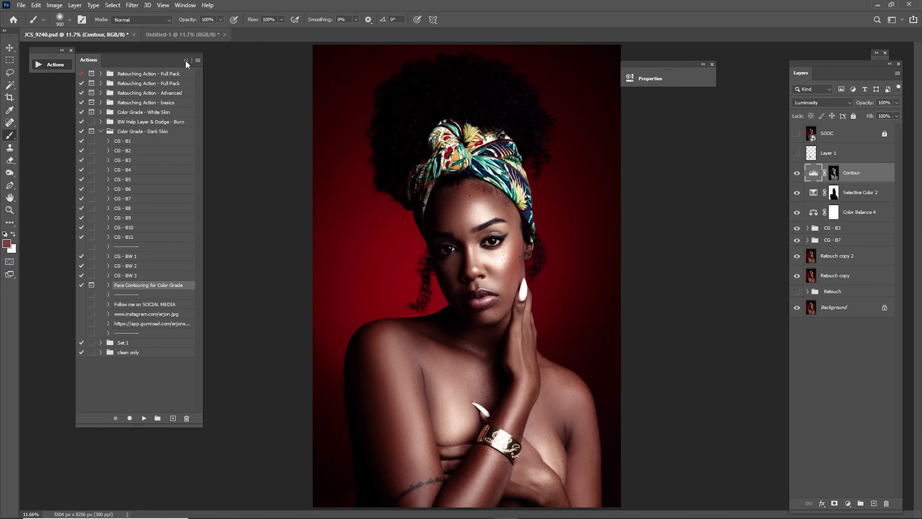
pyautogui.click(186, 61)
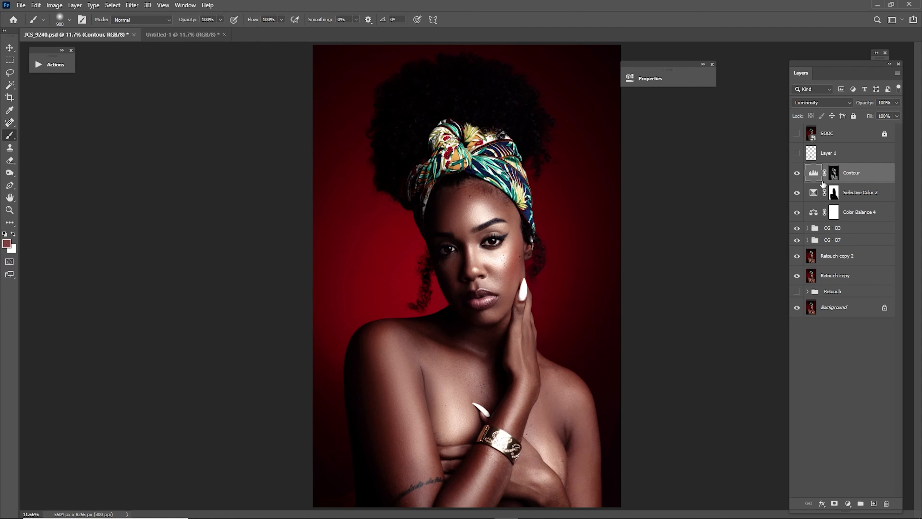
# - Set the Contour layer's Levels midtone input to 0.74 and white input to 246, and compare the layer on and off
pyautogui.click(797, 174)
pyautogui.click(797, 173)
pyautogui.doubleClick(814, 173)
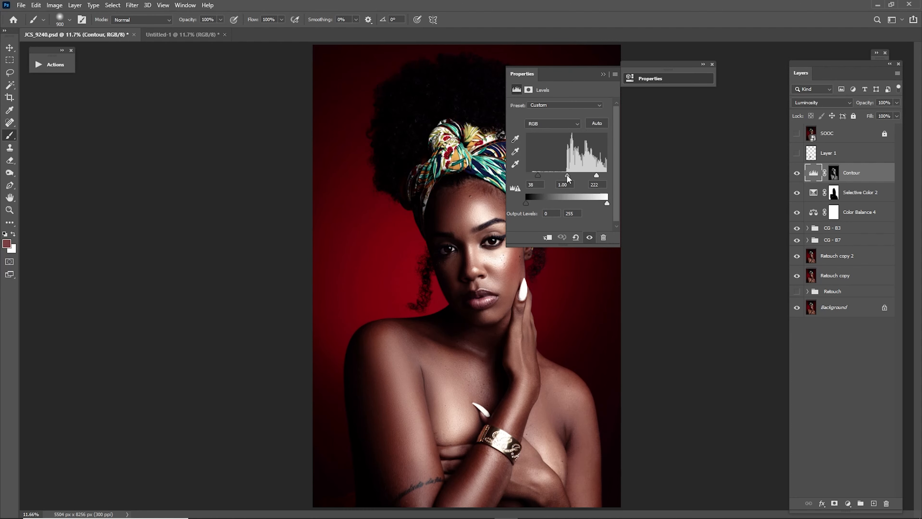
pyautogui.moveTo(567, 175); pyautogui.dragTo(604, 176)
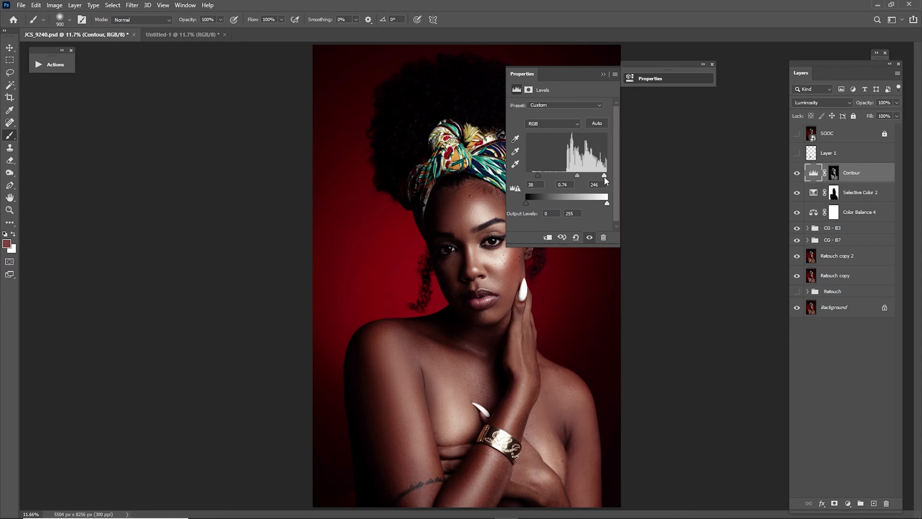
pyautogui.click(603, 74)
pyautogui.click(797, 174)
pyautogui.click(798, 173)
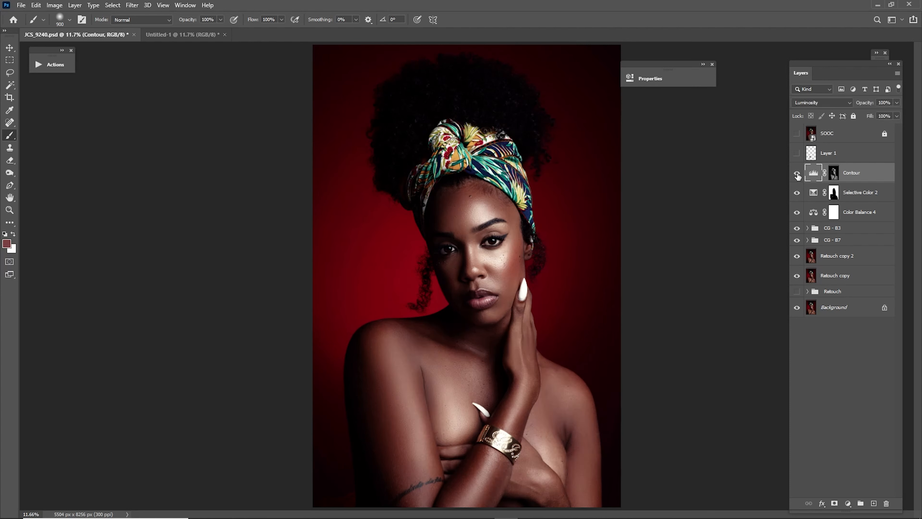
# - Compare the color-graded portrait with the original by showing and hiding the SOOC layer
pyautogui.click(831, 134)
pyautogui.click(796, 134)
pyautogui.click(795, 134)
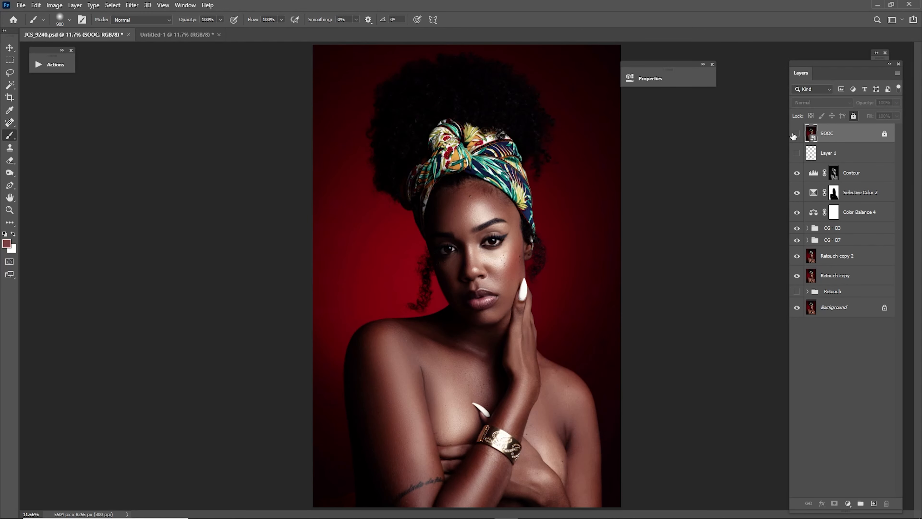
pyautogui.click(795, 135)
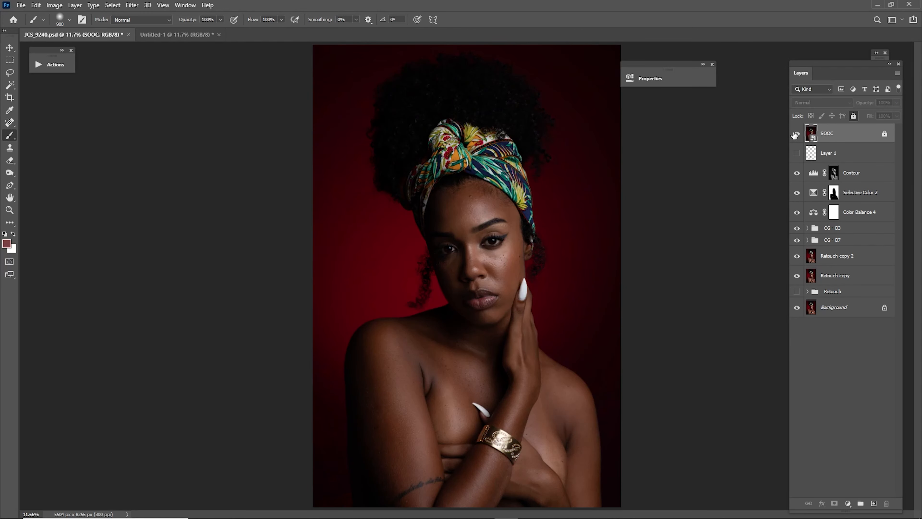
pyautogui.click(795, 134)
# - Group the layers from Contour down to Retouch copy 2 under the name Color Grade
pyautogui.click(859, 179)
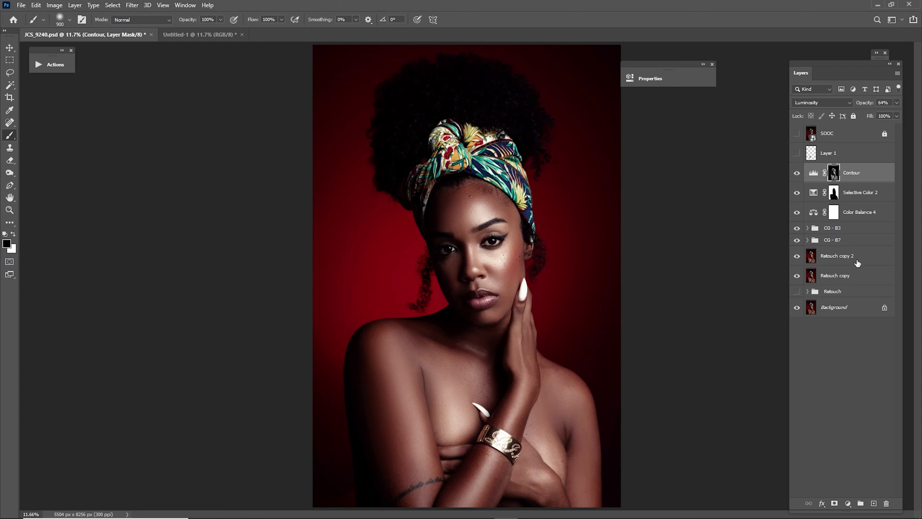
pyautogui.keyDown('shift'); pyautogui.click(851, 263); pyautogui.keyUp('shift')
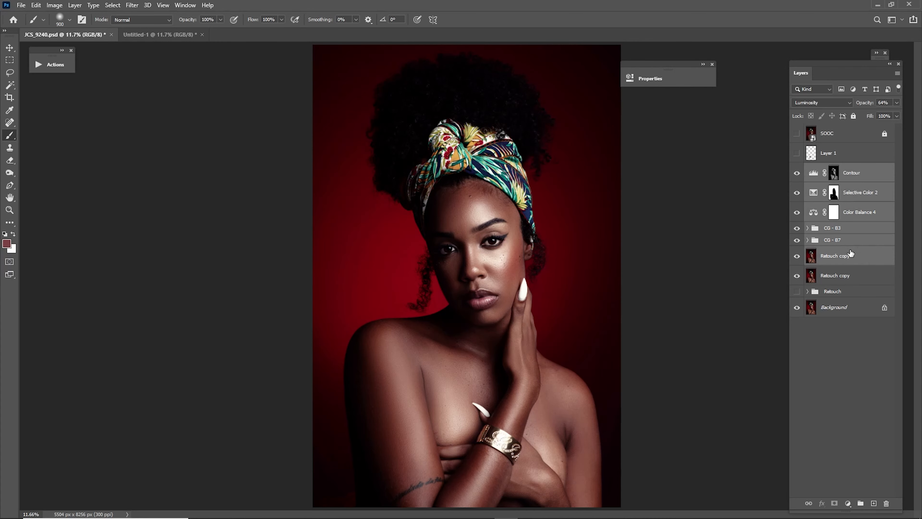
pyautogui.rightClick(850, 175)
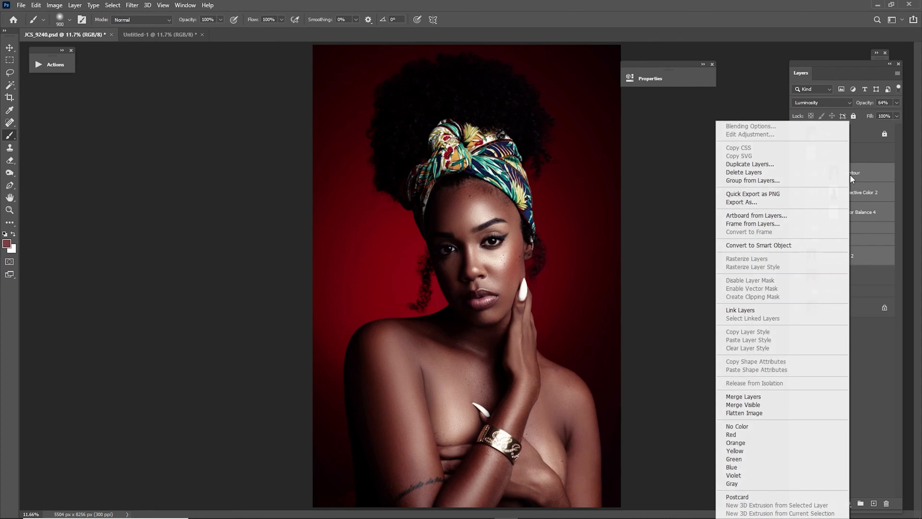
pyautogui.click(763, 180)
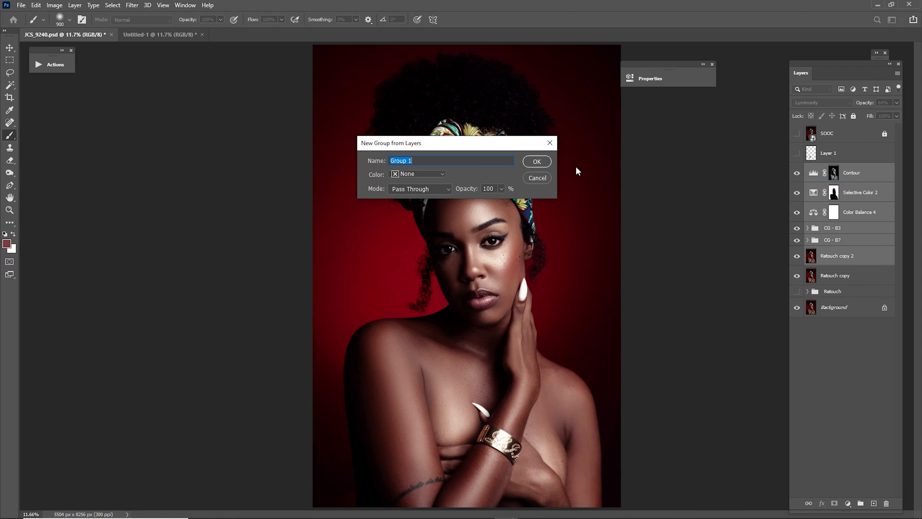
pyautogui.write('Color Grade')
pyautogui.press('Return')
# - Duplicate the Color Grade group and merge the copy into a single layer, leaving the original group hidden
pyautogui.moveTo(848, 169); pyautogui.dragTo(875, 505)
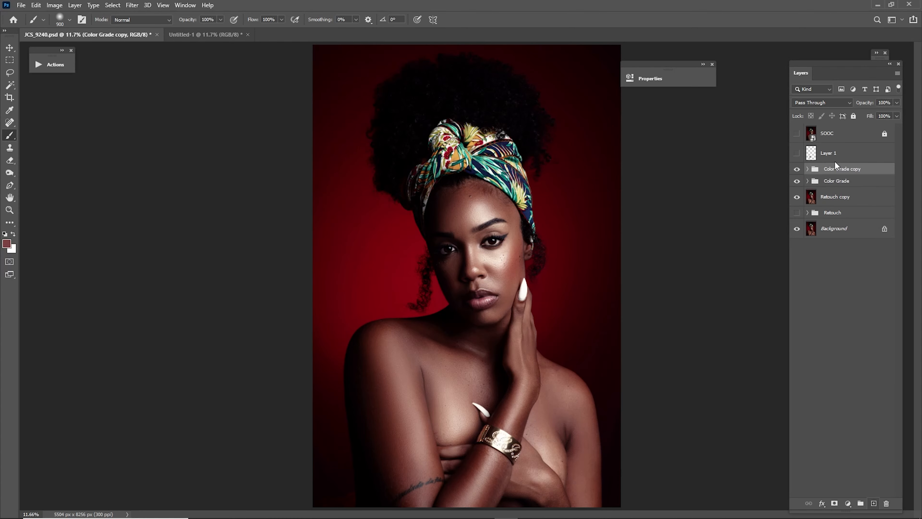
pyautogui.rightClick(837, 169)
pyautogui.click(796, 442)
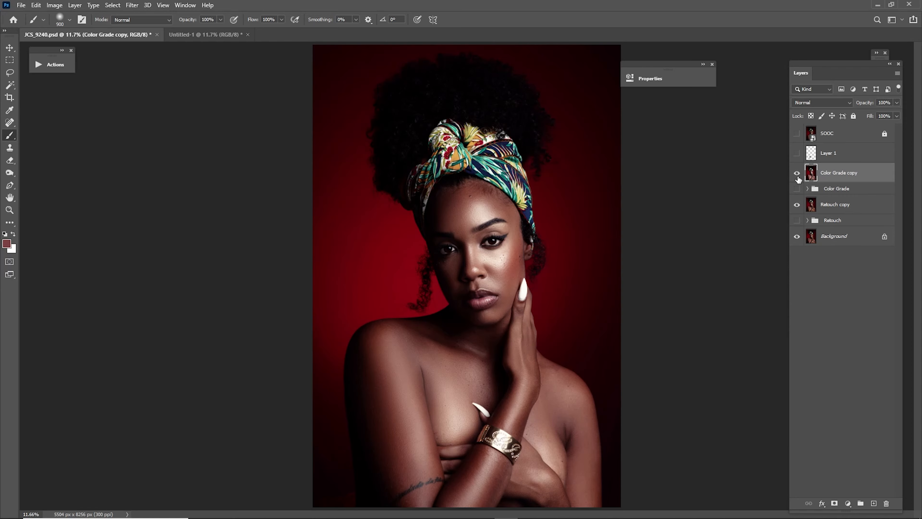
# - Compare the image with the Color Grade copy and SOOC layers on and off, and inspect the face up close
pyautogui.click(797, 174)
pyautogui.click(797, 173)
pyautogui.click(797, 173)
pyautogui.click(797, 173)
pyautogui.click(797, 174)
pyautogui.click(798, 174)
pyautogui.click(797, 134)
pyautogui.click(797, 134)
pyautogui.press('z')
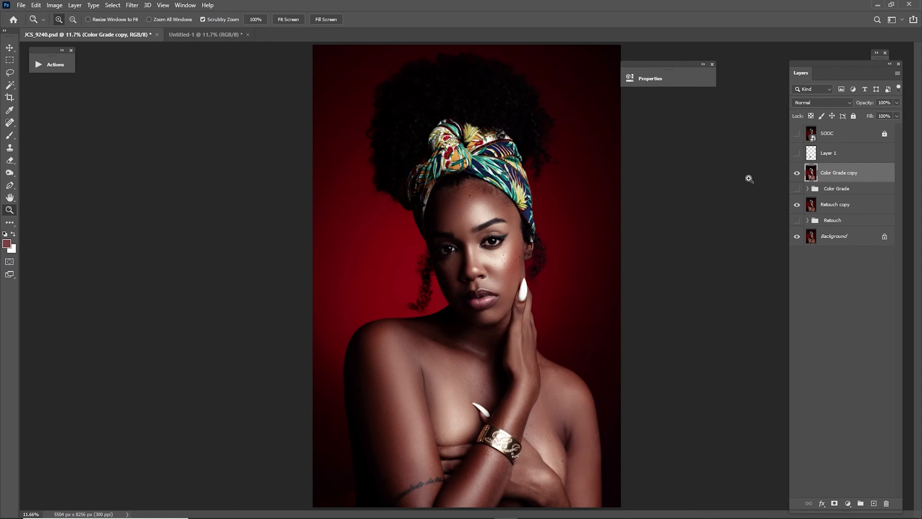
pyautogui.moveTo(488, 254); pyautogui.dragTo(525, 265)
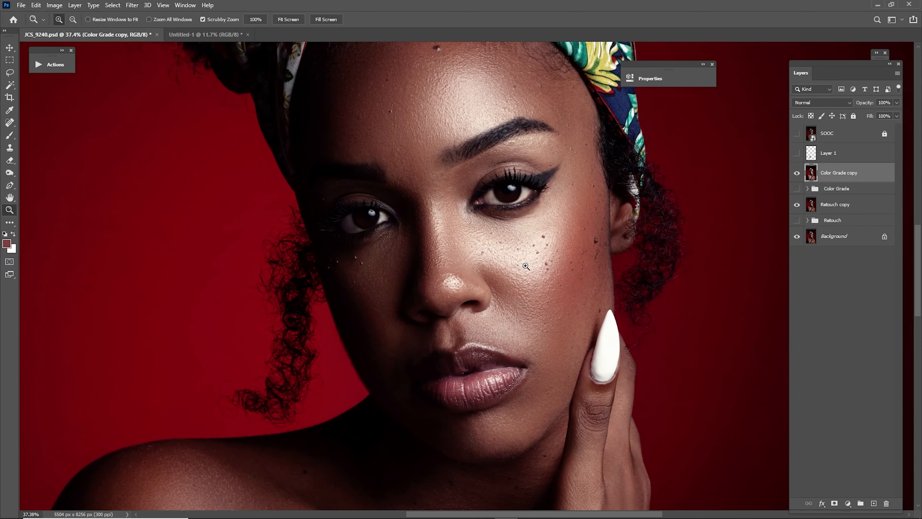
pyautogui.hotkey('ctrl', '0')
# - Hide the Color Grade copy layer and compare the retouched-only image with the SOOC original
pyautogui.click(797, 173)
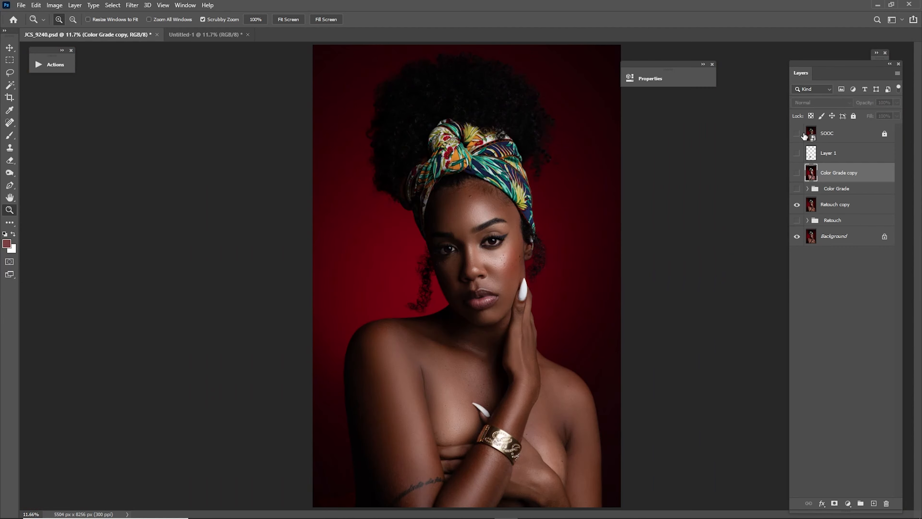
pyautogui.click(796, 135)
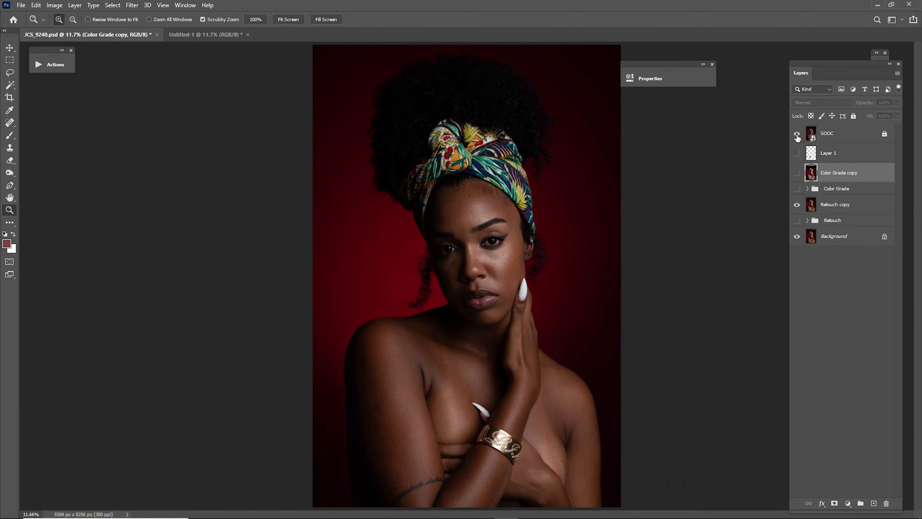
pyautogui.click(797, 136)
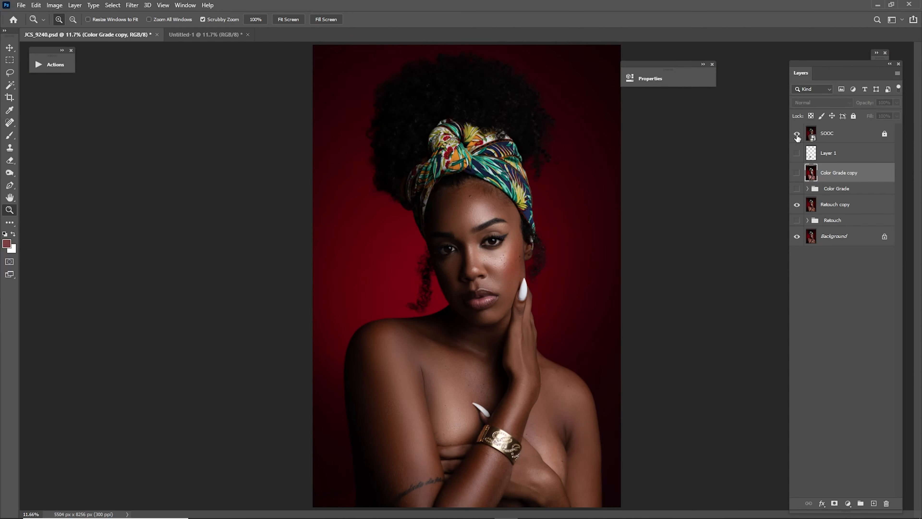
pyautogui.click(797, 135)
pyautogui.click(797, 136)
# - Show the Color Grade copy layer again and compare the final grade with the SOOC original
pyautogui.click(797, 173)
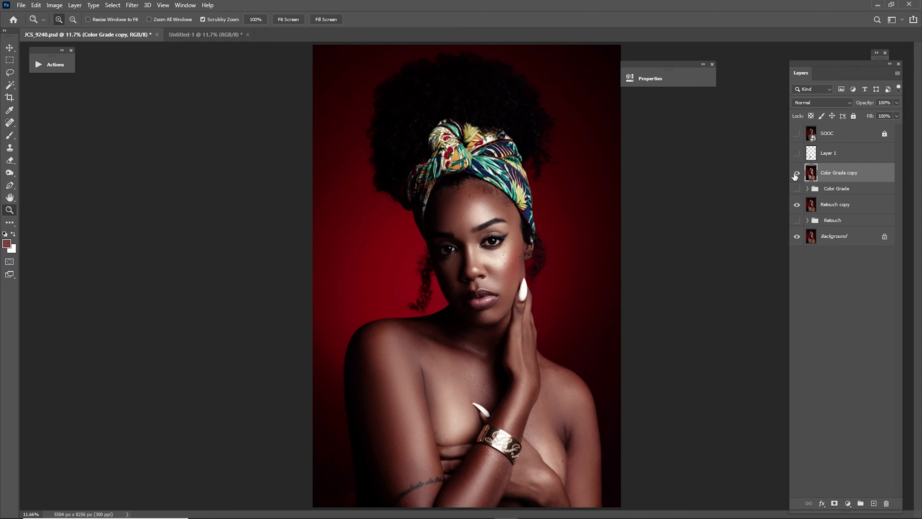
pyautogui.click(797, 135)
pyautogui.click(797, 135)
pyautogui.click(798, 135)
pyautogui.click(797, 135)
# - Examine the face up close and compare its skin and color with the SOOC layer on and off
pyautogui.moveTo(459, 256); pyautogui.dragTo(520, 267)
pyautogui.moveTo(520, 267); pyautogui.dragTo(463, 262)
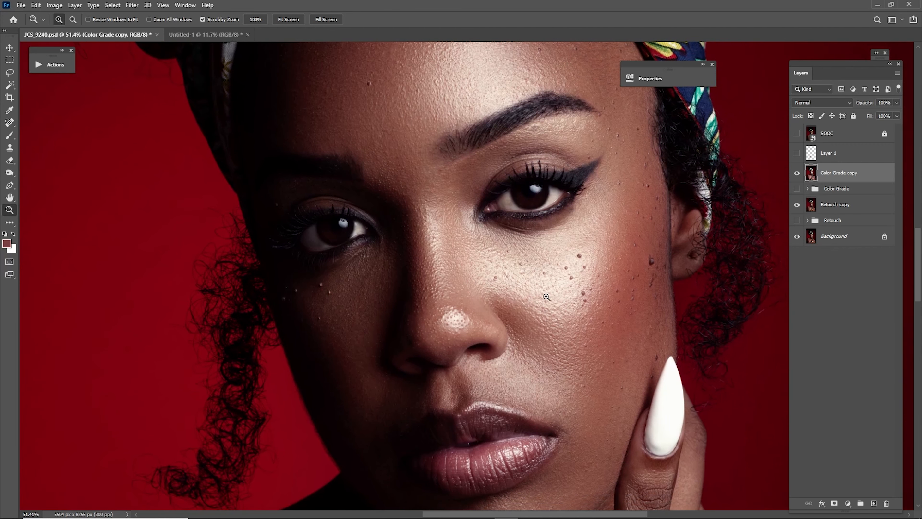
pyautogui.moveTo(547, 297); pyautogui.dragTo(567, 308)
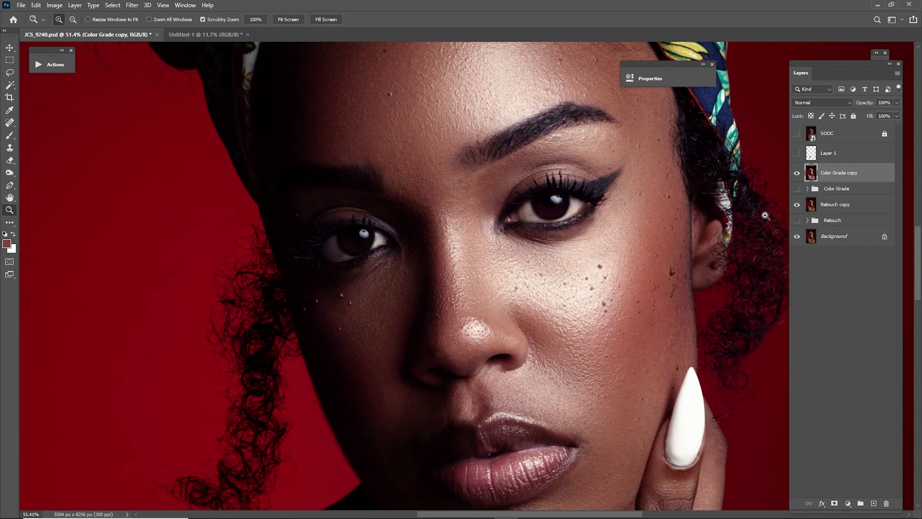
pyautogui.click(797, 134)
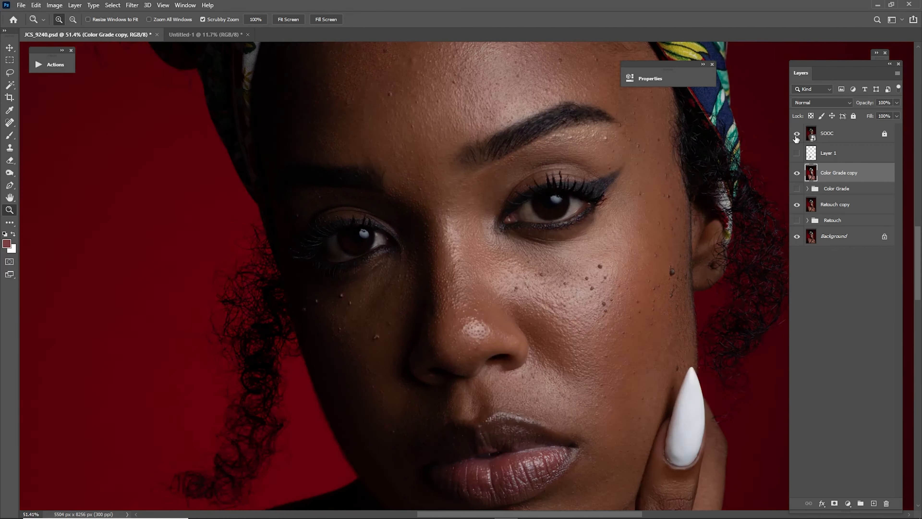
pyautogui.click(797, 135)
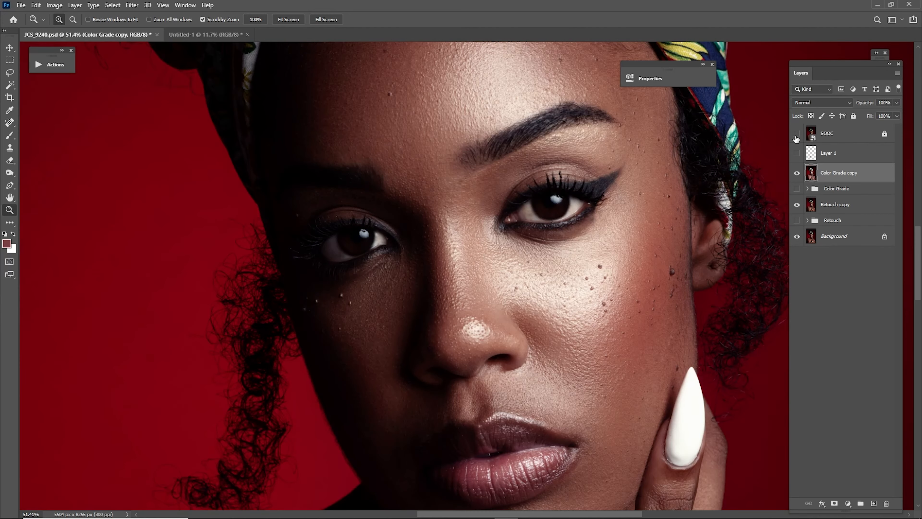
pyautogui.click(796, 135)
pyautogui.click(796, 135)
# - Compare the whole finished portrait with the SOOC original, ending with the SOOC layer hidden
pyautogui.hotkey('ctrl', '0')
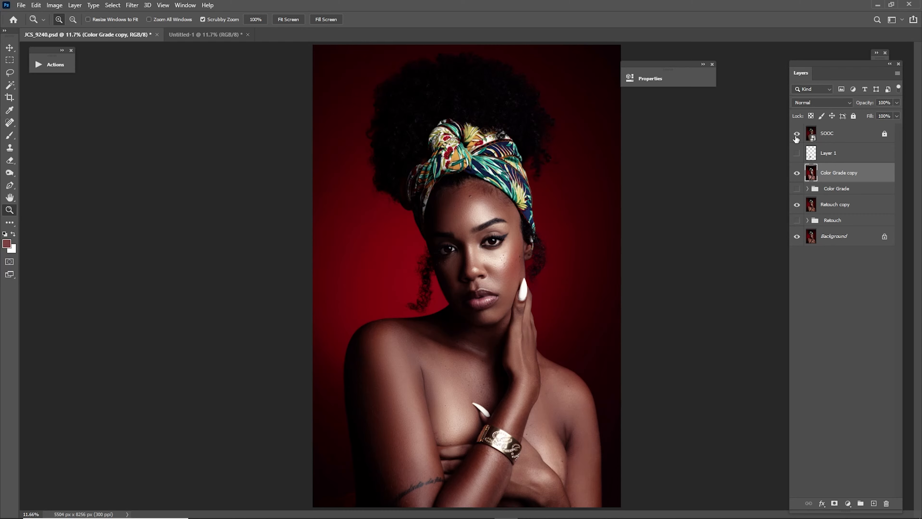
pyautogui.click(796, 139)
pyautogui.click(796, 139)
pyautogui.click(796, 139)
pyautogui.click(796, 139)
pyautogui.click(795, 139)
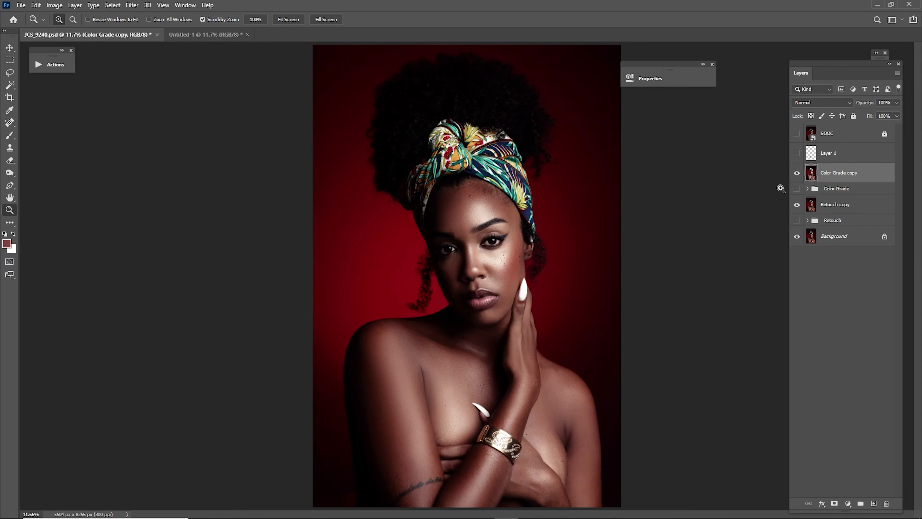